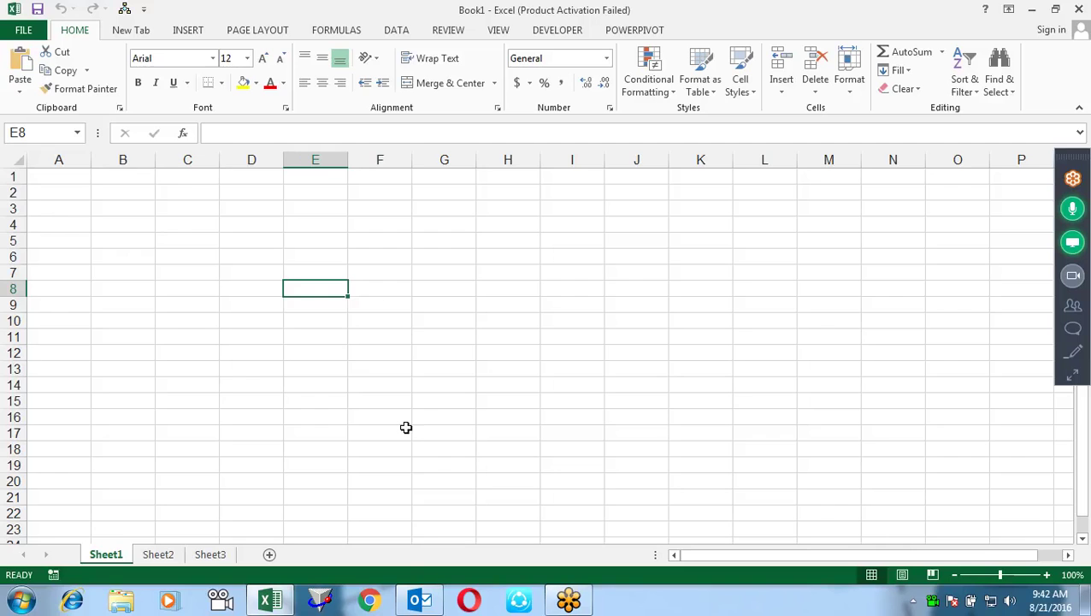
Step: Open the Pivot data workbook from the desktop 21-aug-16 folder
left_click(1057, 10)
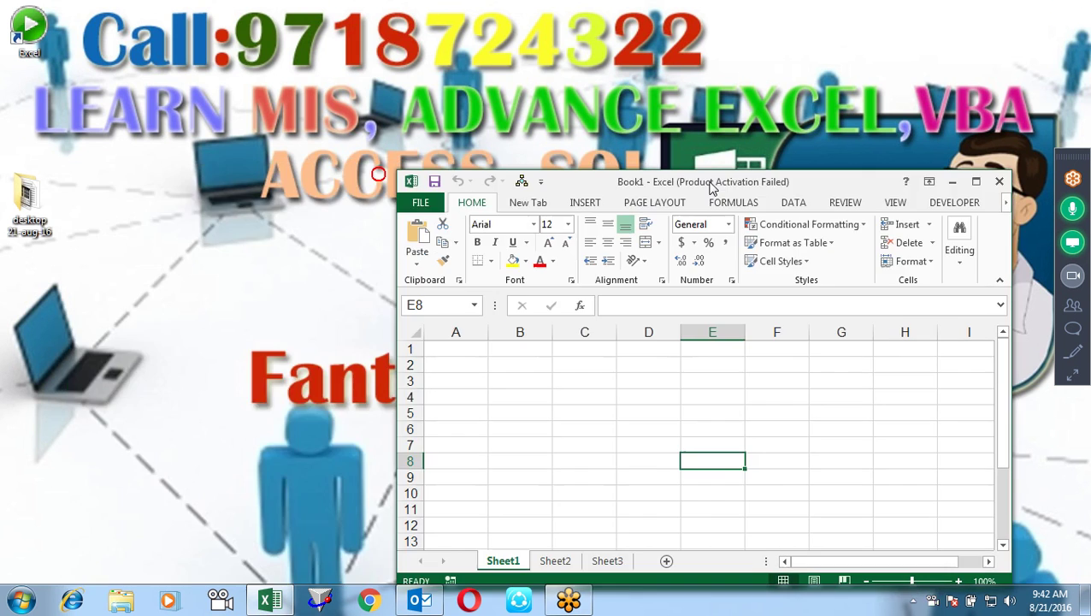
left_click_drag(387, 168, 631, 142)
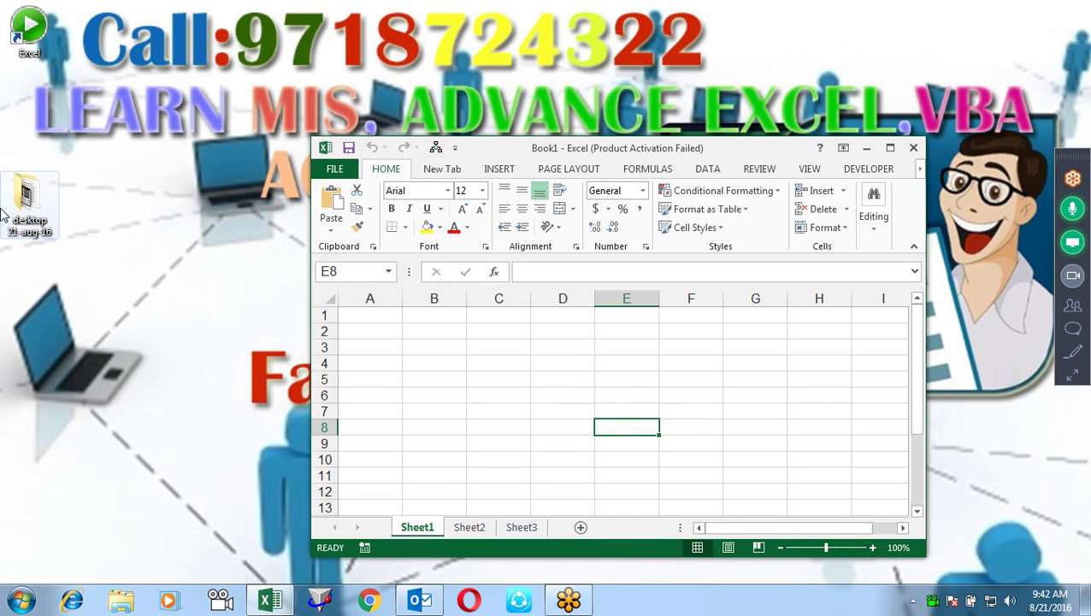
left_click(28, 214)
double_click(28, 218)
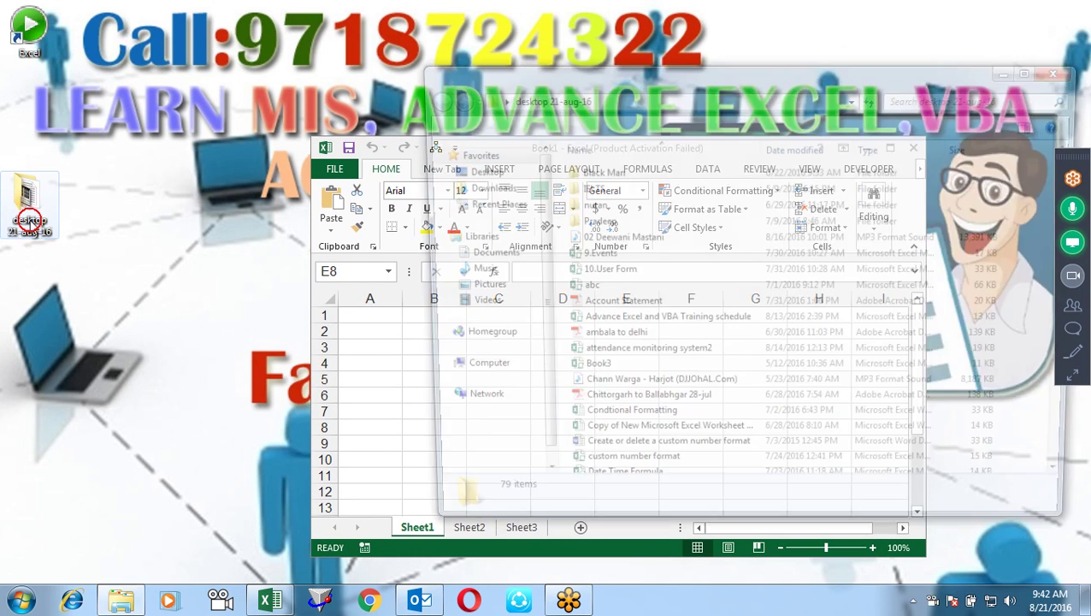
type("pi")
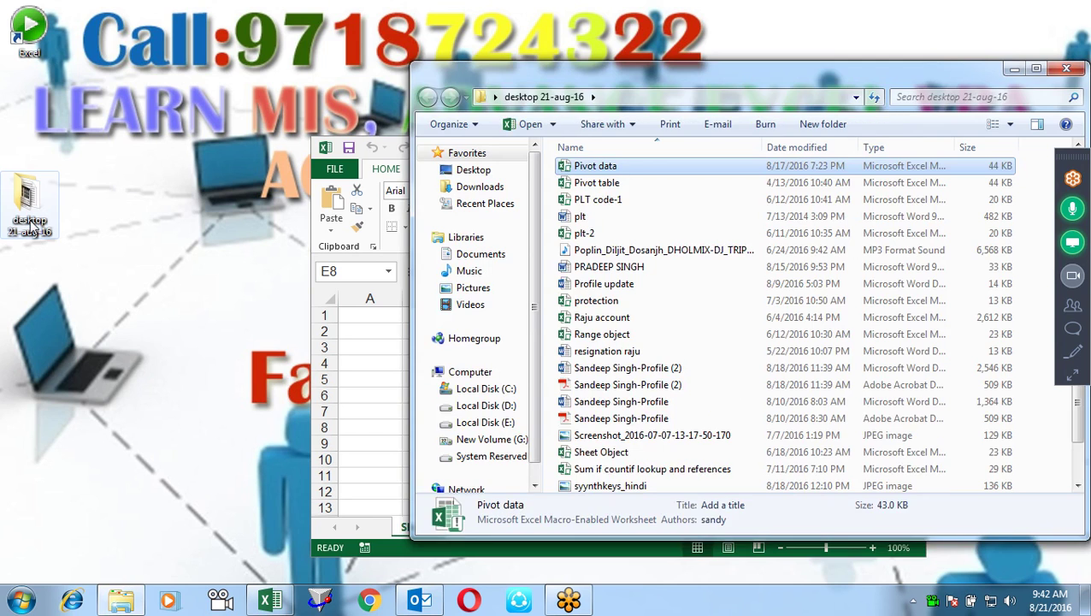
key("Return")
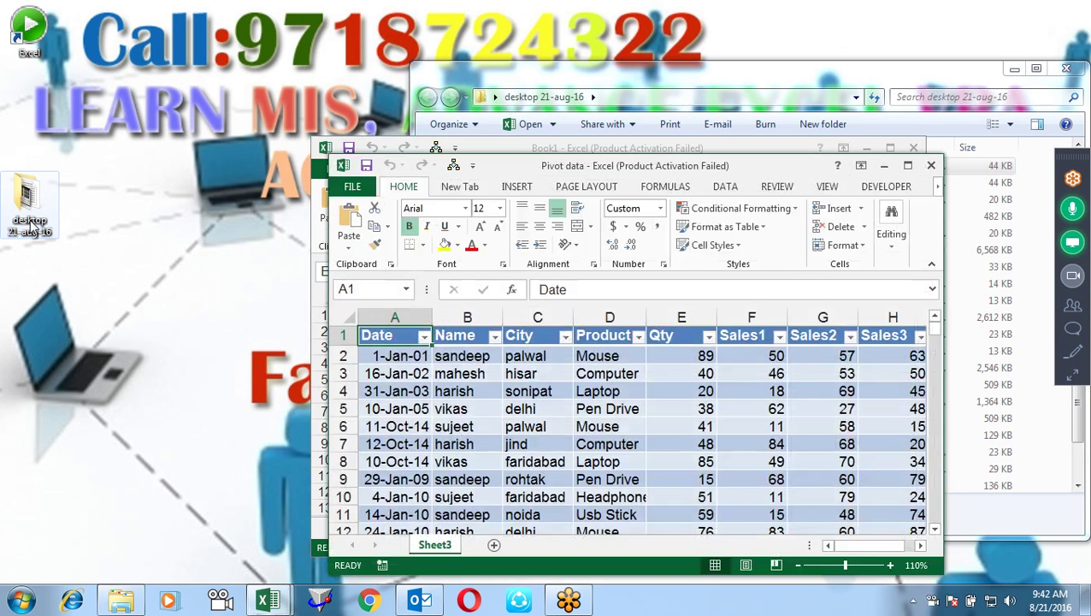
Step: Bring up Move or Copy for the data sheet with Create a copy ticked
key("alt+e")
key("m")
key("alt+c")
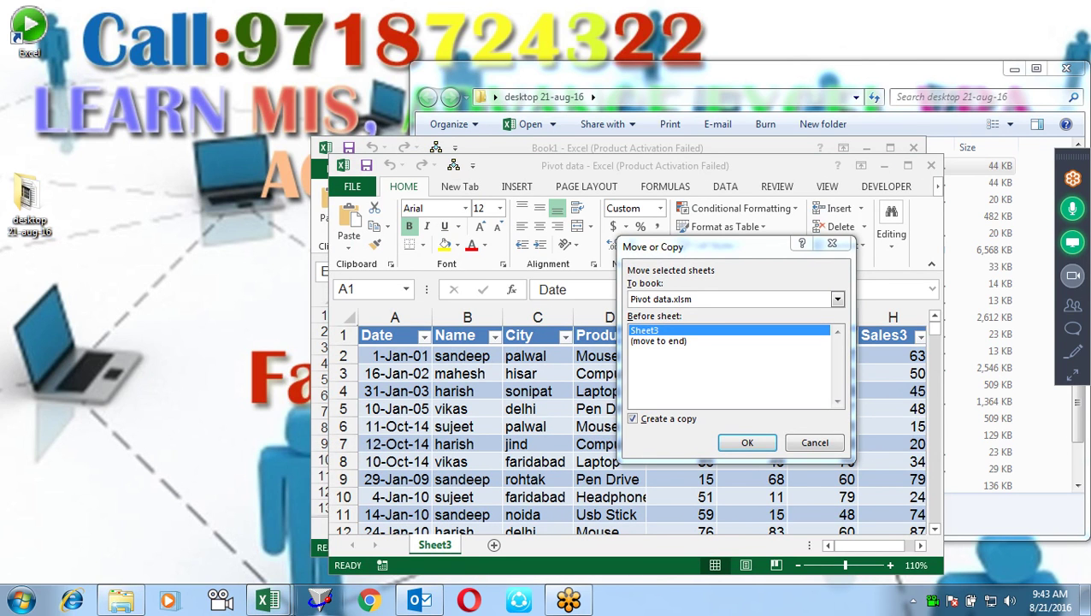
Step: Copy the data sheet into Book1 as a new sheet
left_click(838, 300)
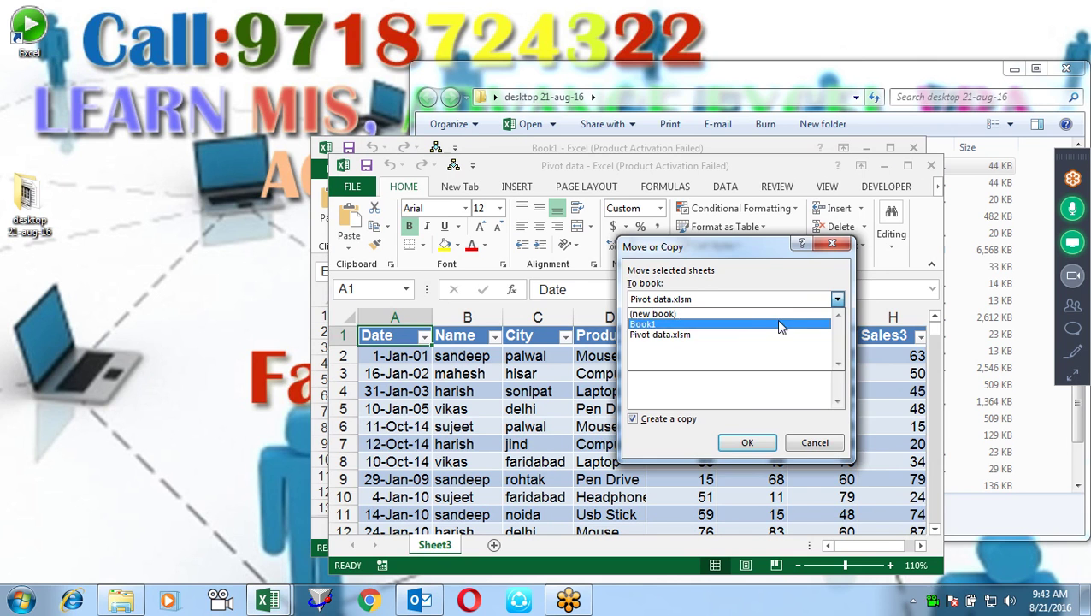
left_click(745, 325)
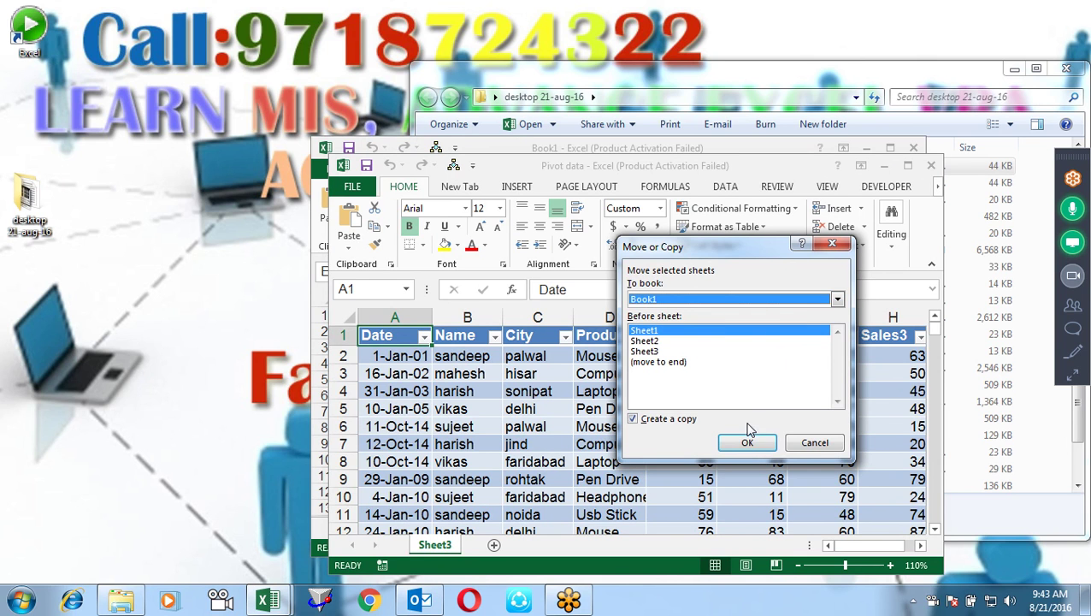
left_click(745, 443)
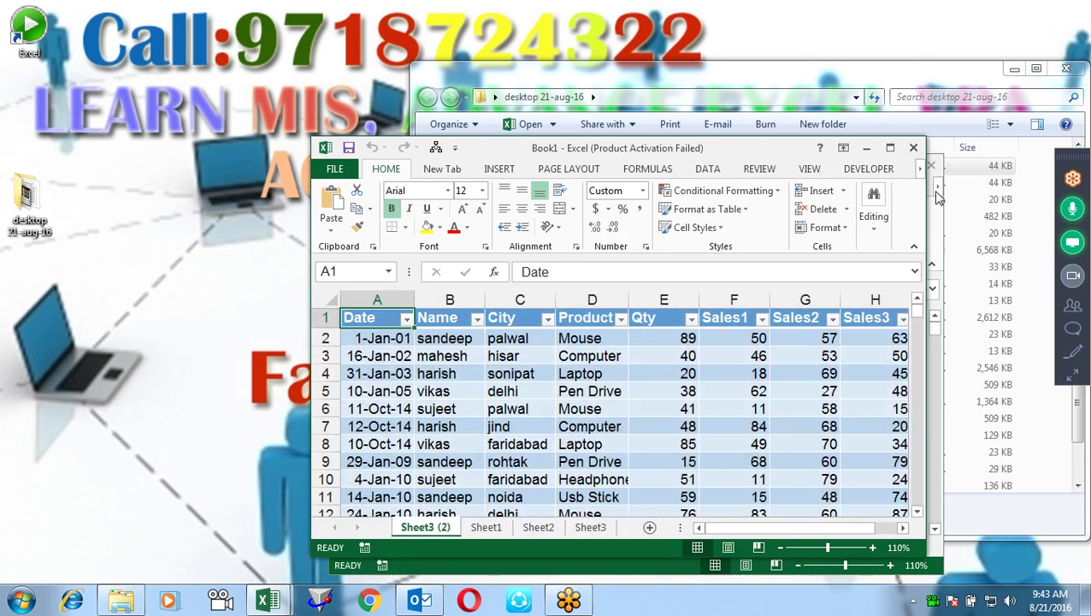
Step: Close the Pivot data workbook and maximize the Book1 window
left_click_drag(810, 157, 694, 174)
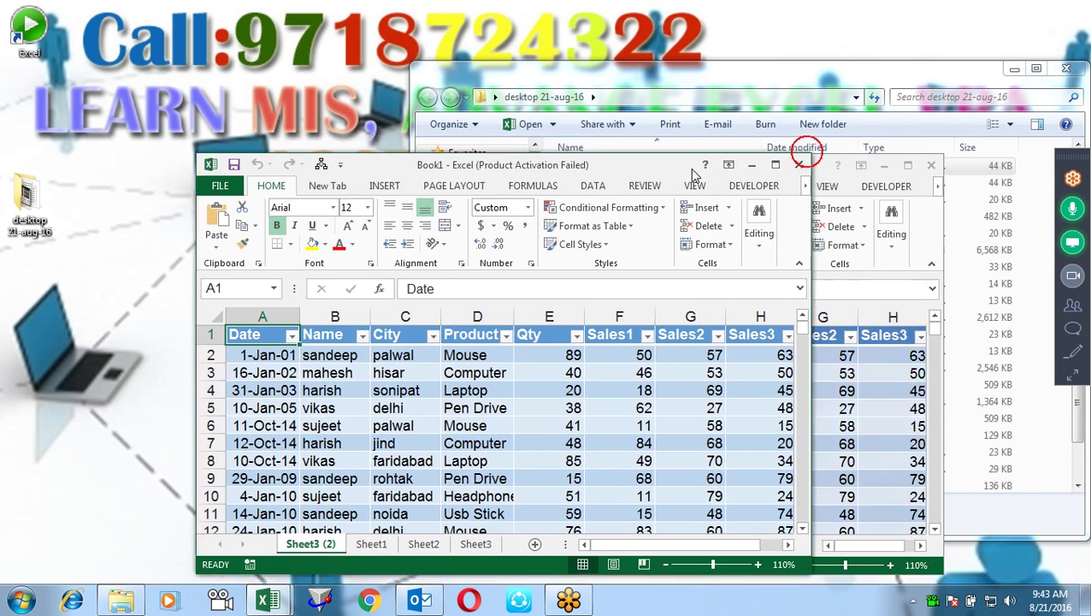
left_click(933, 171)
left_click(932, 167)
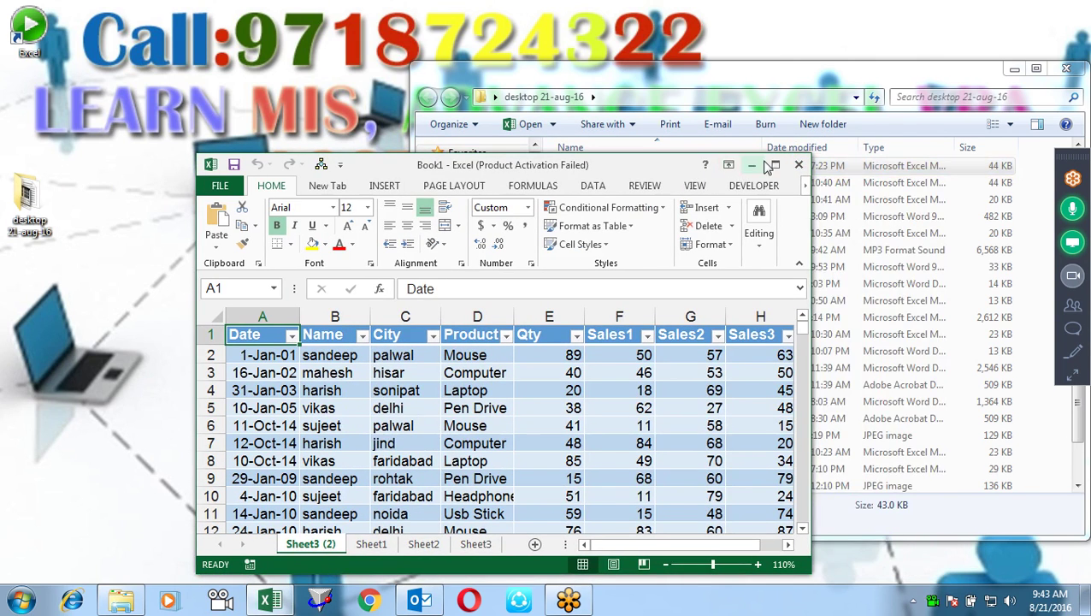
left_click(781, 163)
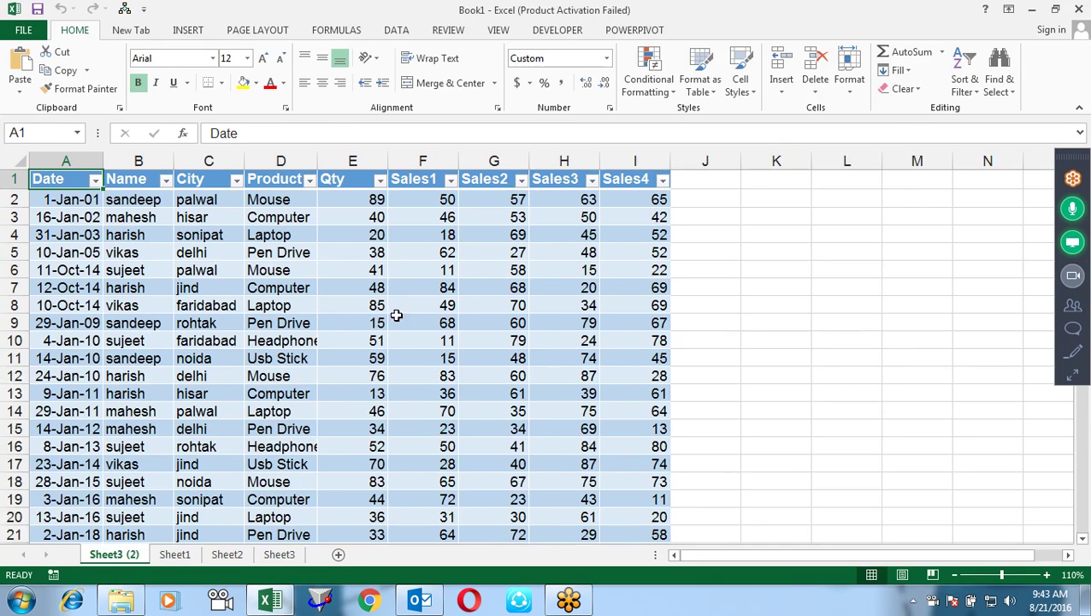
Step: Rename the copied Sheet3 (2) tab to Data
left_click(320, 299)
key("Left")
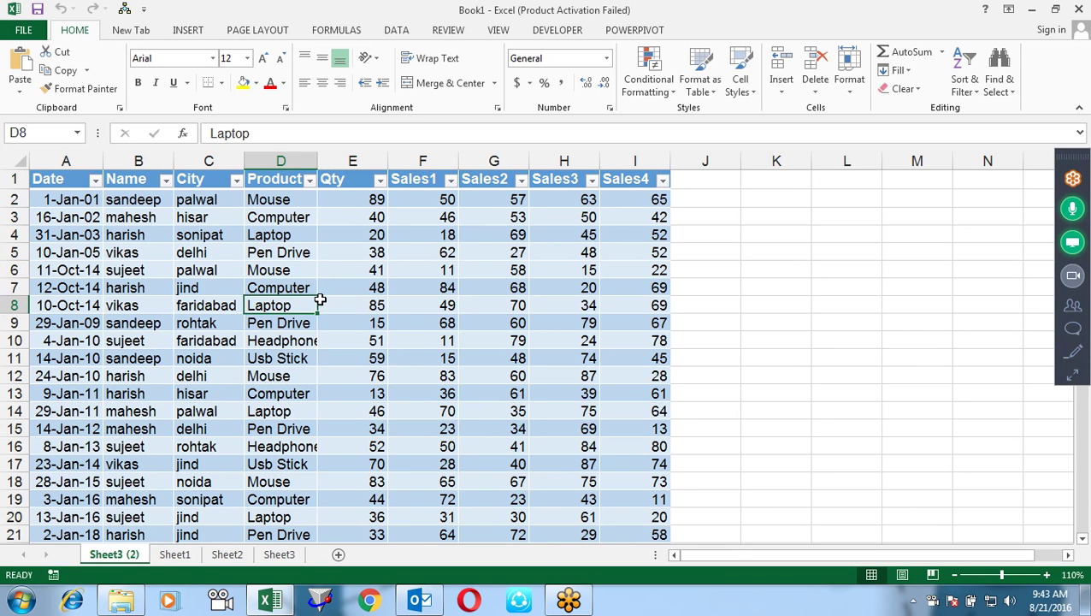
key("Left")
key("Left")
key("Left")
key("Right")
key("Right")
key("Right")
key("Up")
key("Up")
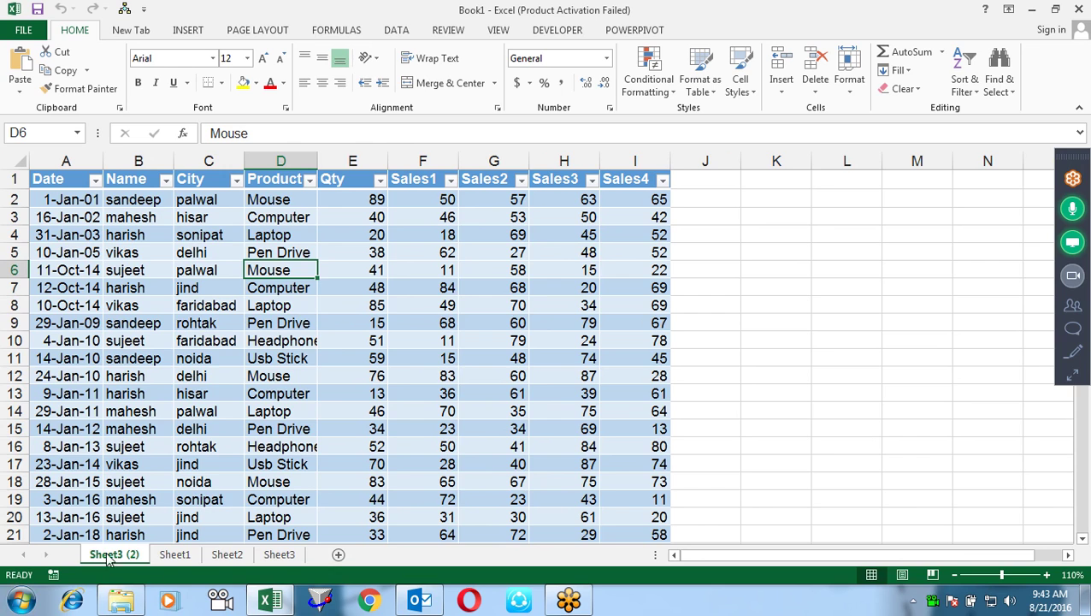
double_click(121, 554)
type("Data")
key("Return")
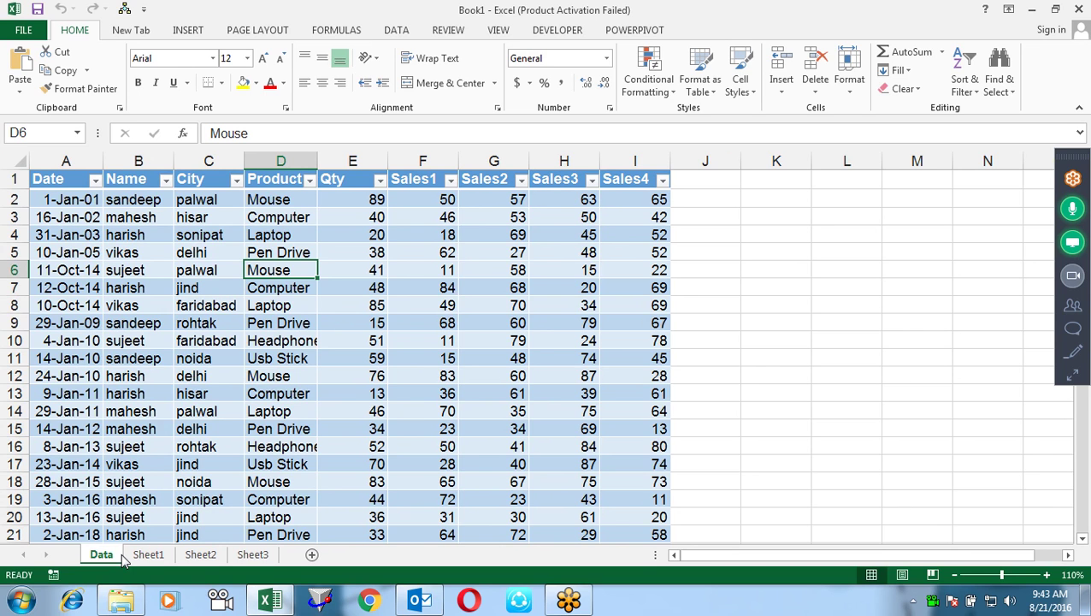
Step: Visit the VBA editor with Alt+F11, come back, and start opening the File menu
key("alt+F11")
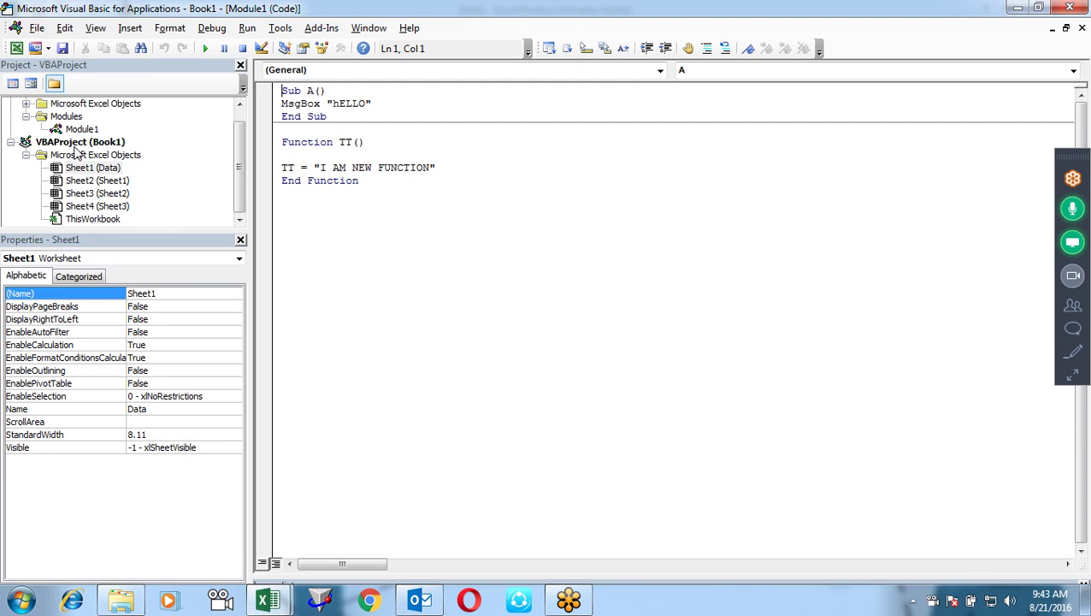
key("alt+F11")
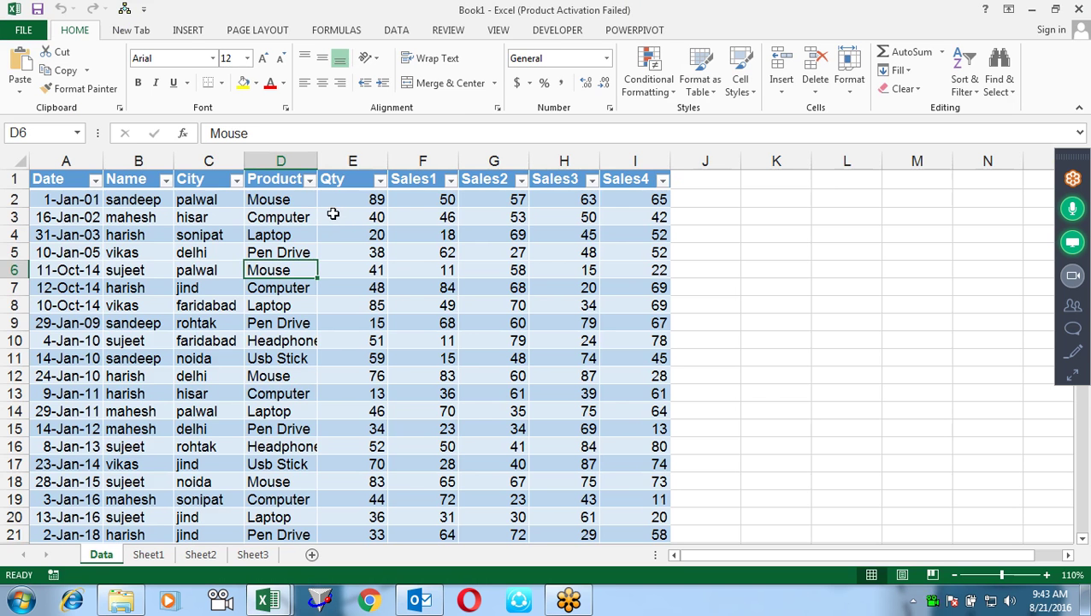
key("alt")
Step: Disable the Abc add-in through Excel Options > Add-Ins
key("f")
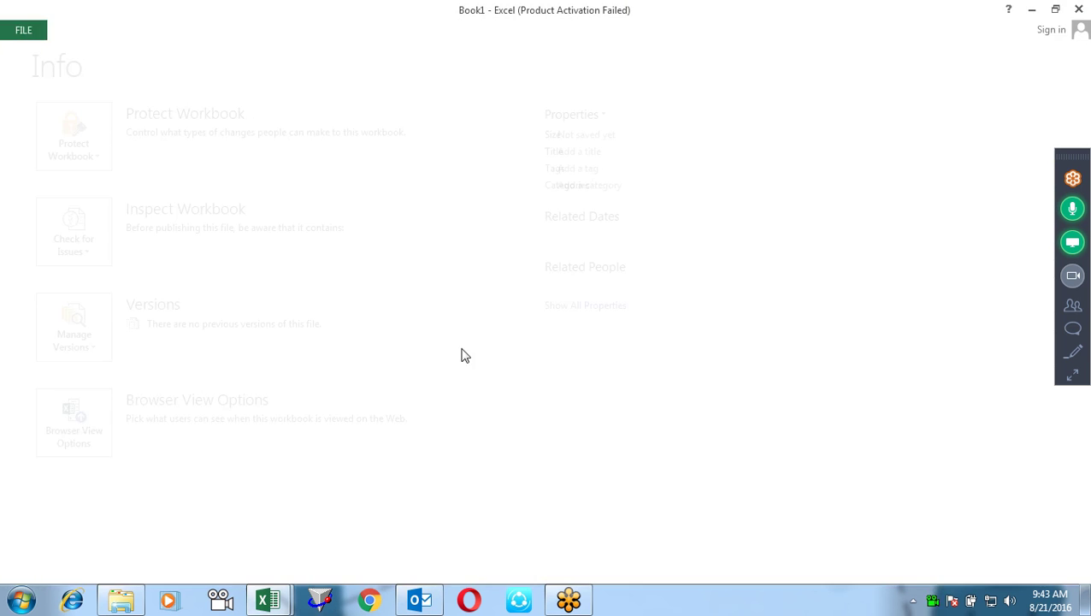
key("t")
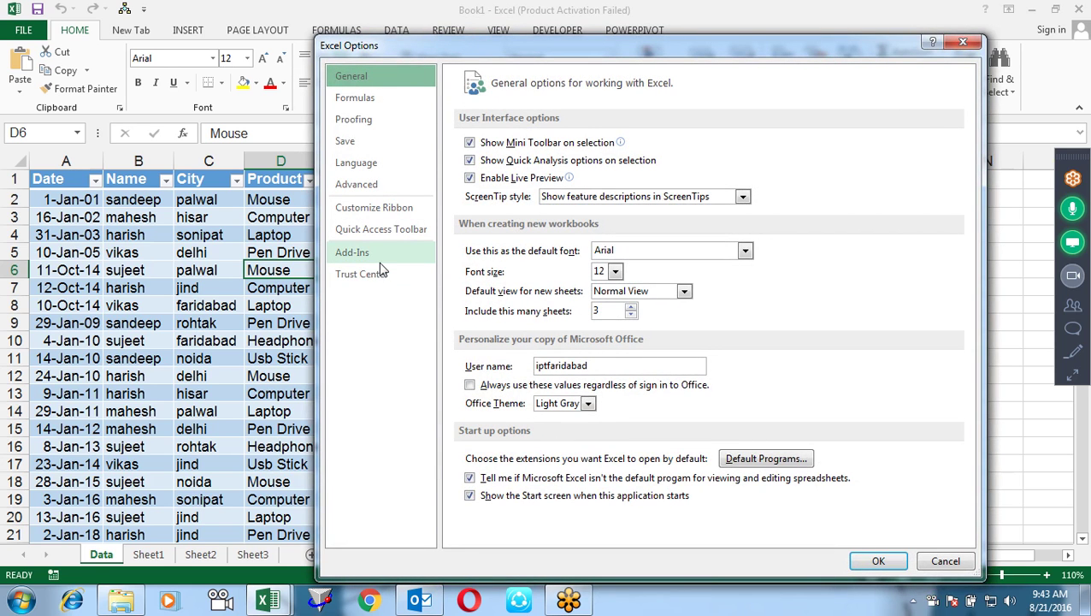
left_click(382, 258)
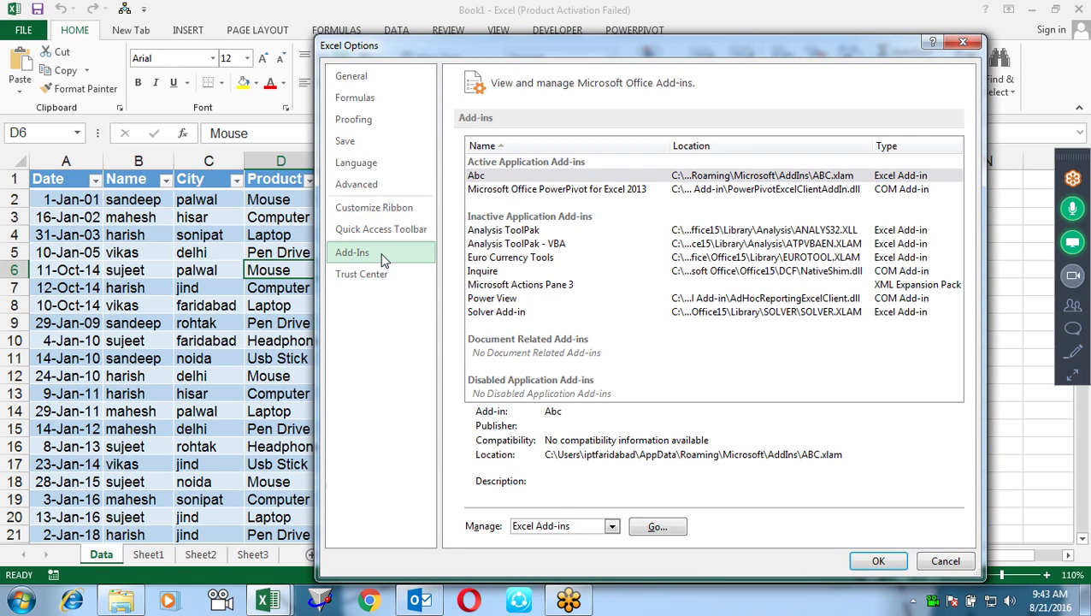
left_click(655, 527)
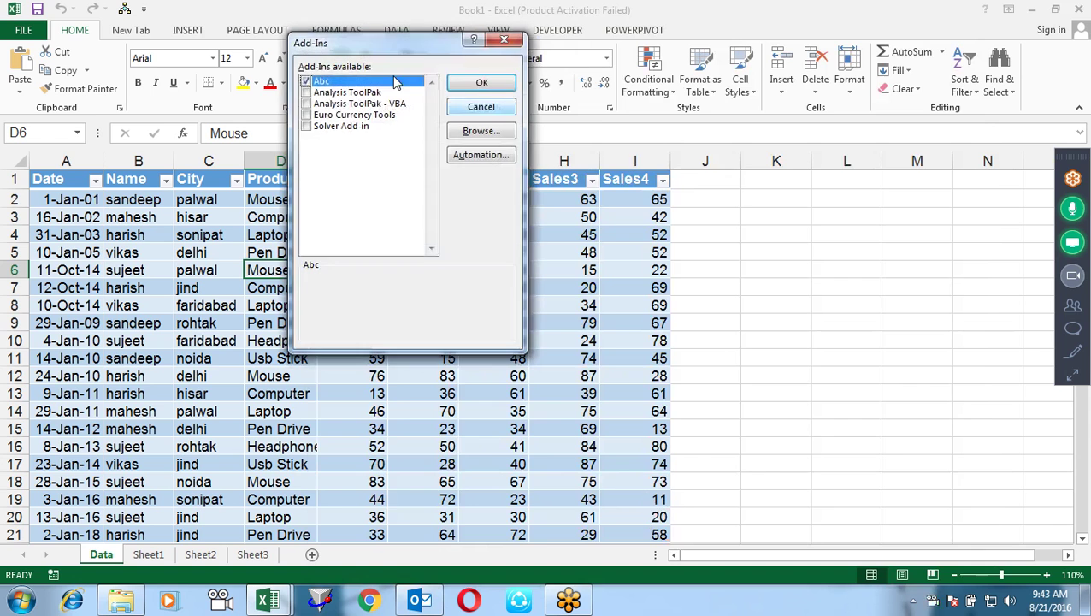
left_click(306, 80)
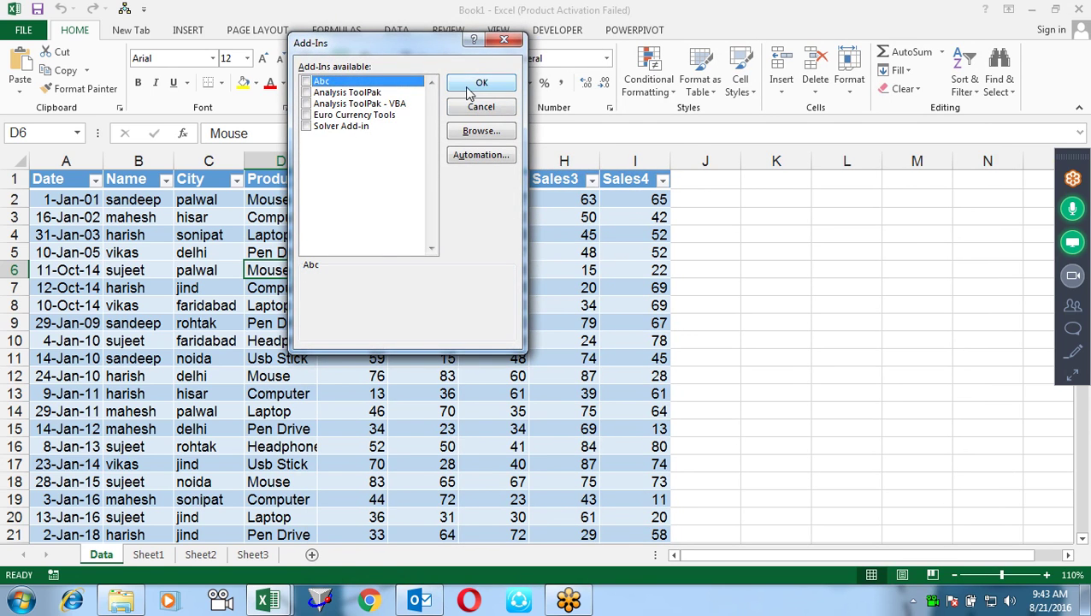
left_click(481, 82)
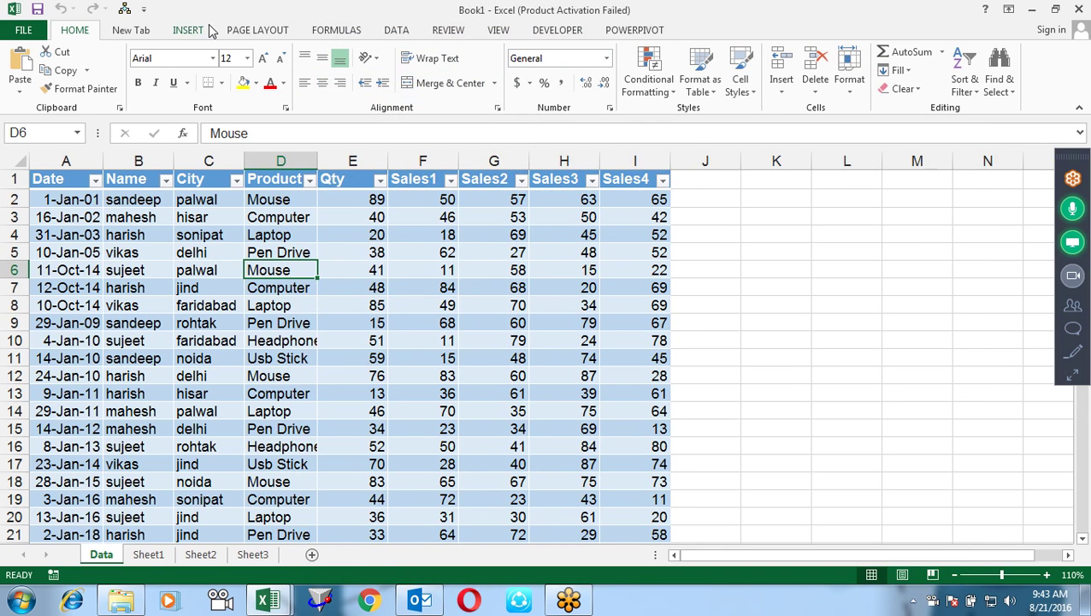
Step: Remove the custom New Tab from the ribbon via Customize Ribbon and confirm
left_click(24, 30)
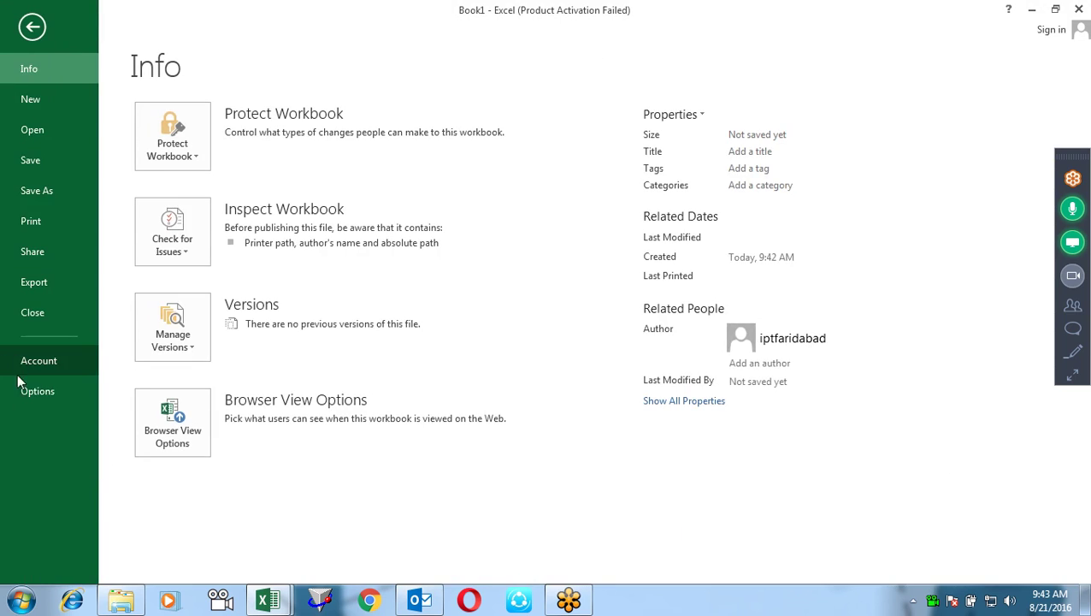
left_click(27, 397)
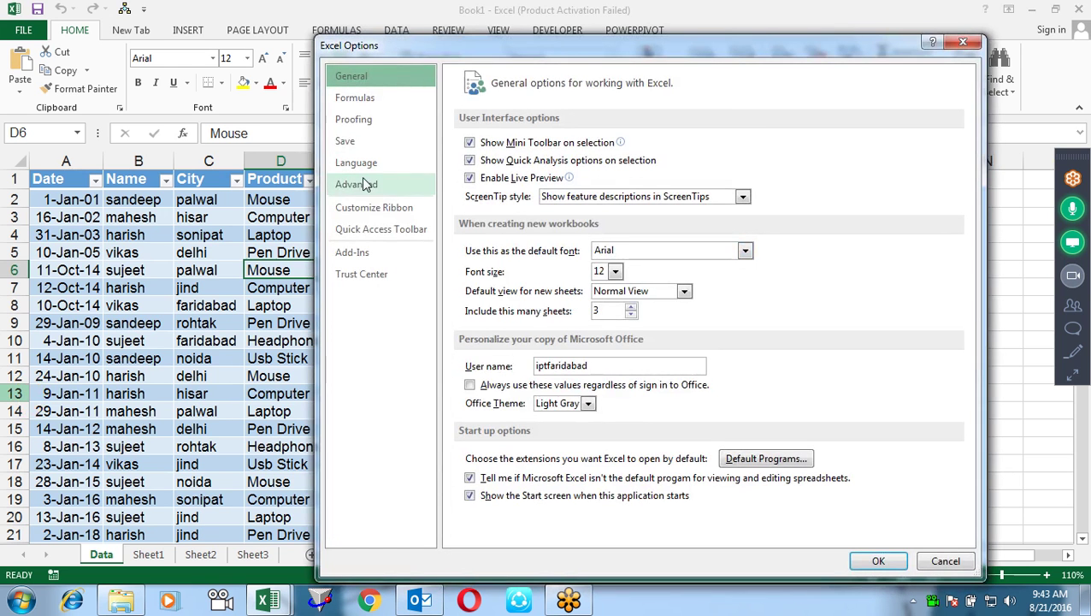
left_click(384, 208)
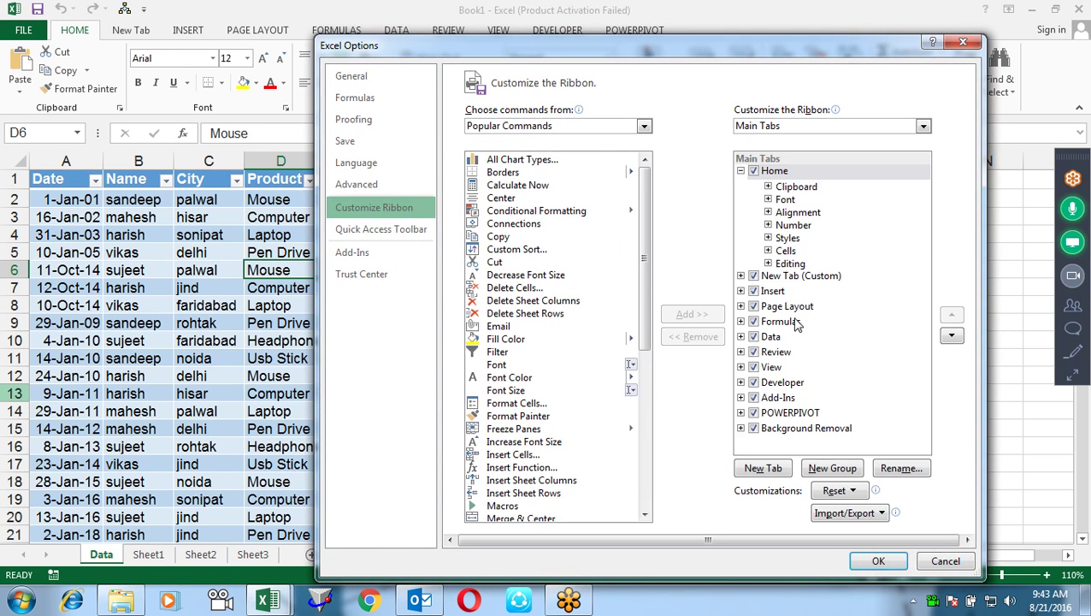
left_click(755, 276)
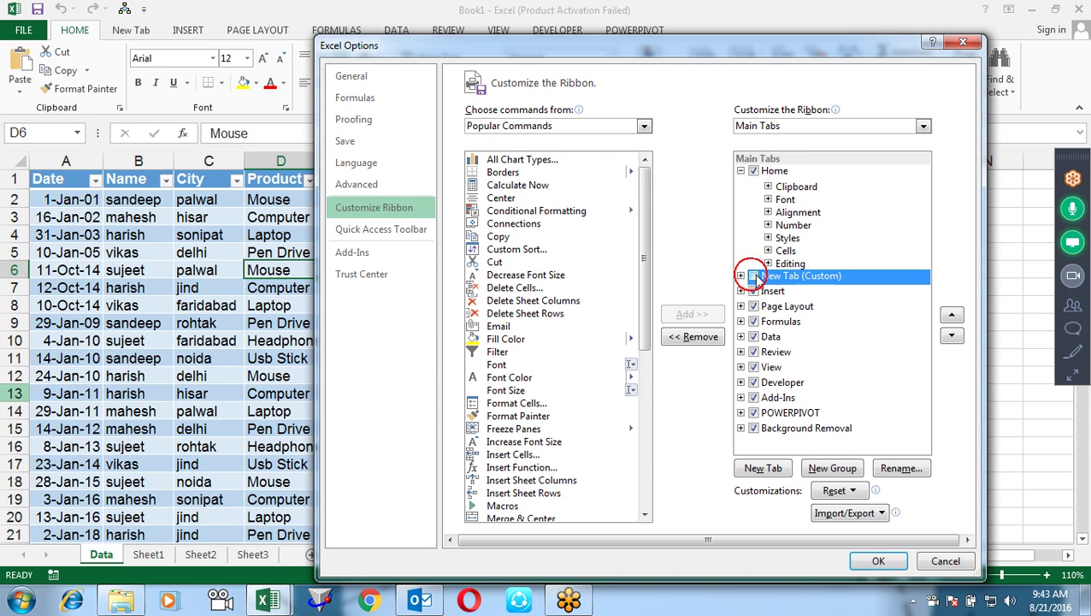
left_click(701, 336)
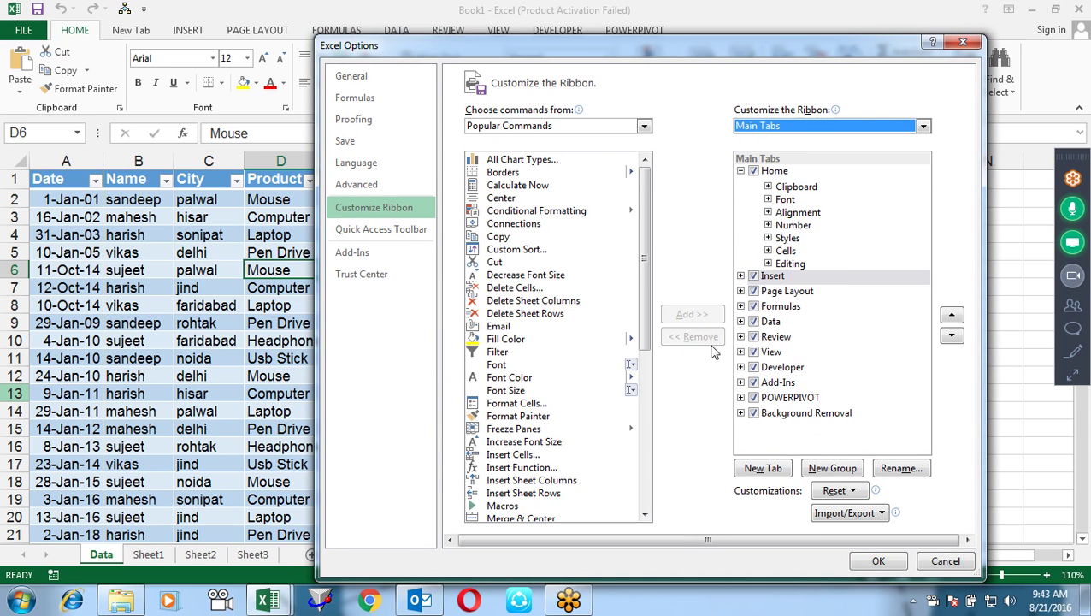
left_click(878, 562)
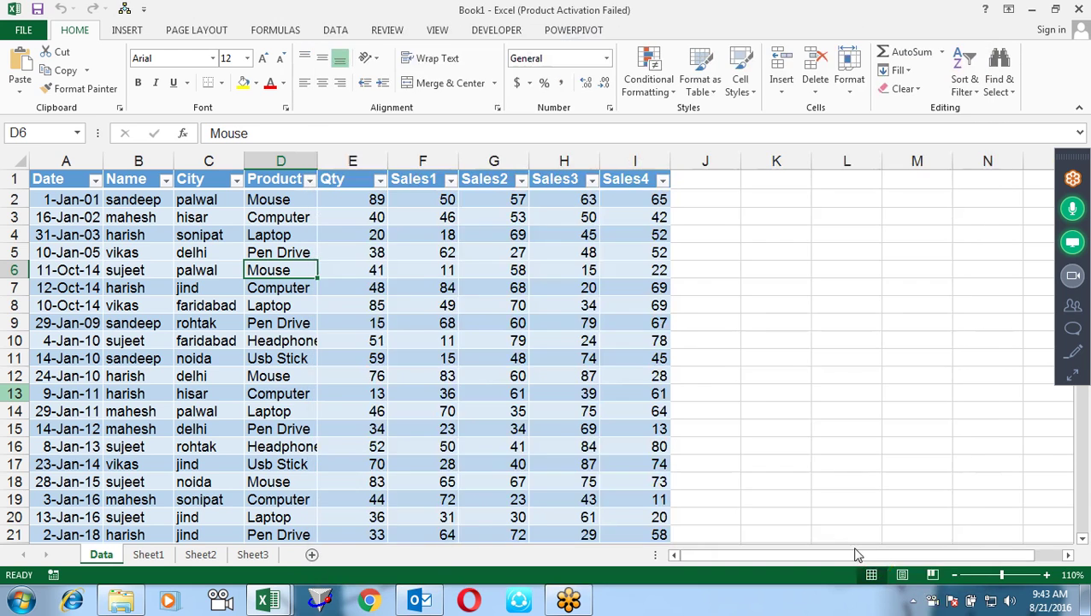
left_click(758, 378)
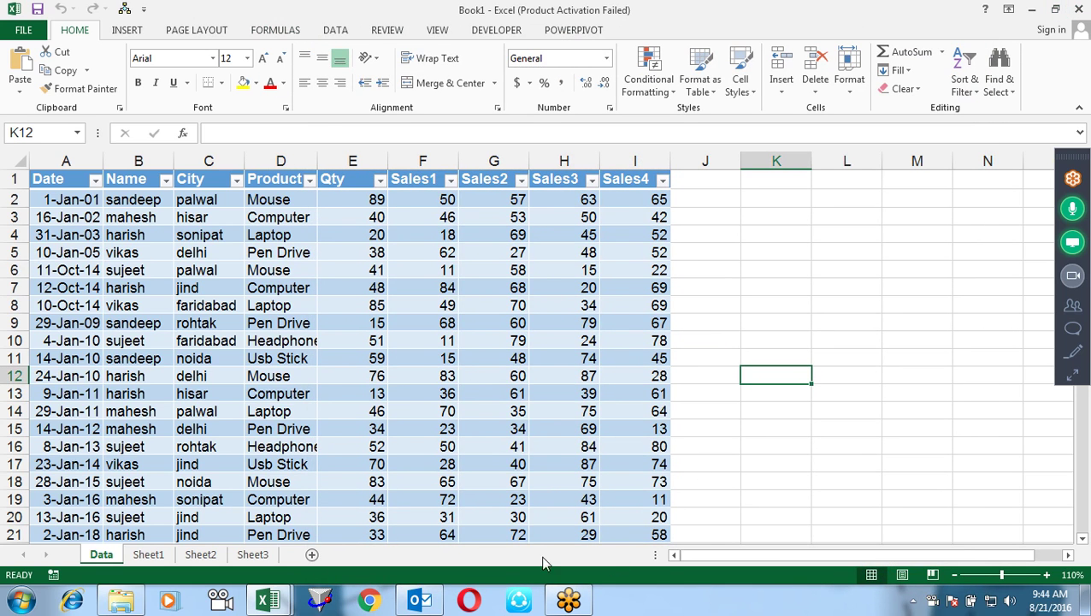
Step: Return from the VBA editor, select cell D8 in the data and show the Developer tab
left_click(270, 602)
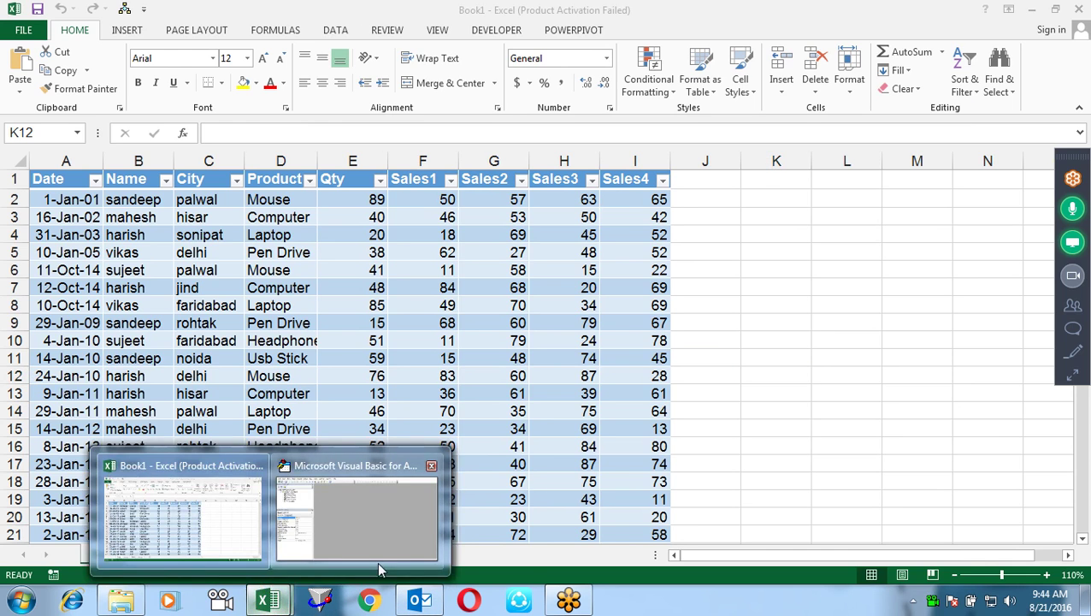
left_click(377, 548)
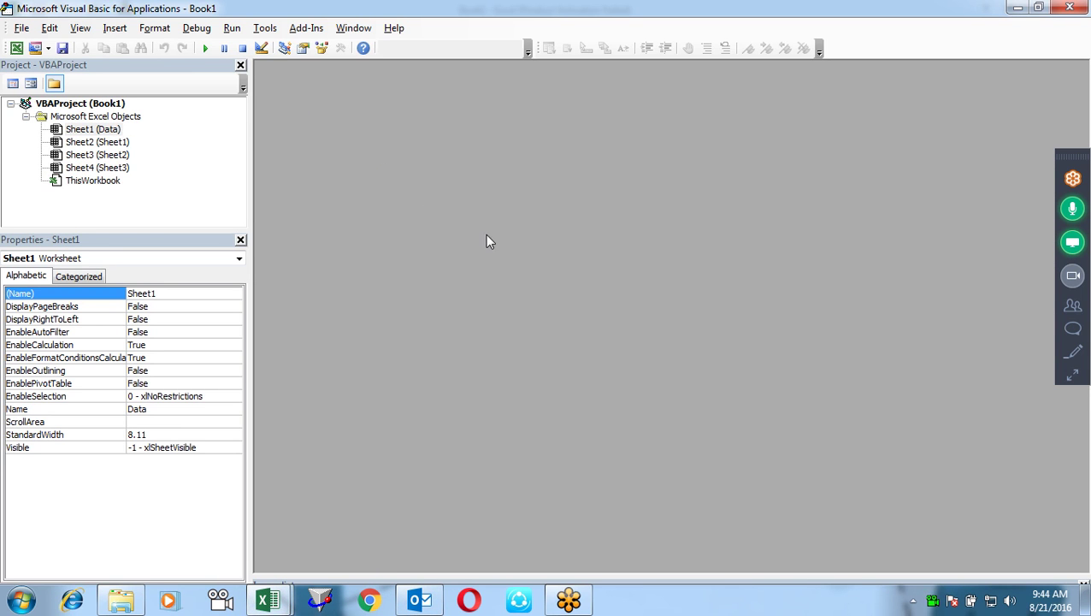
key("alt+F11")
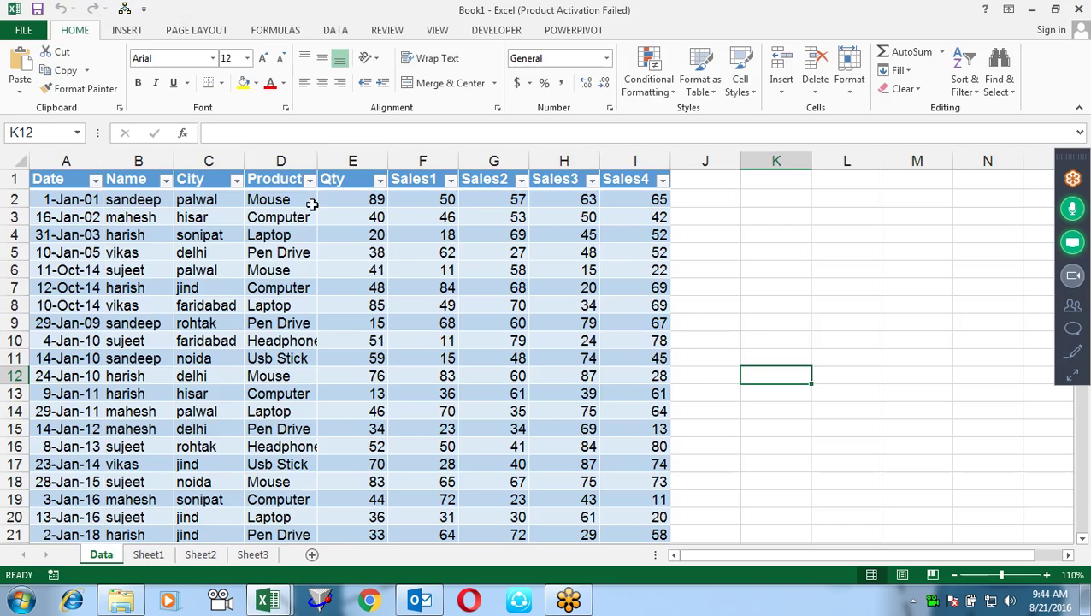
left_click(311, 301)
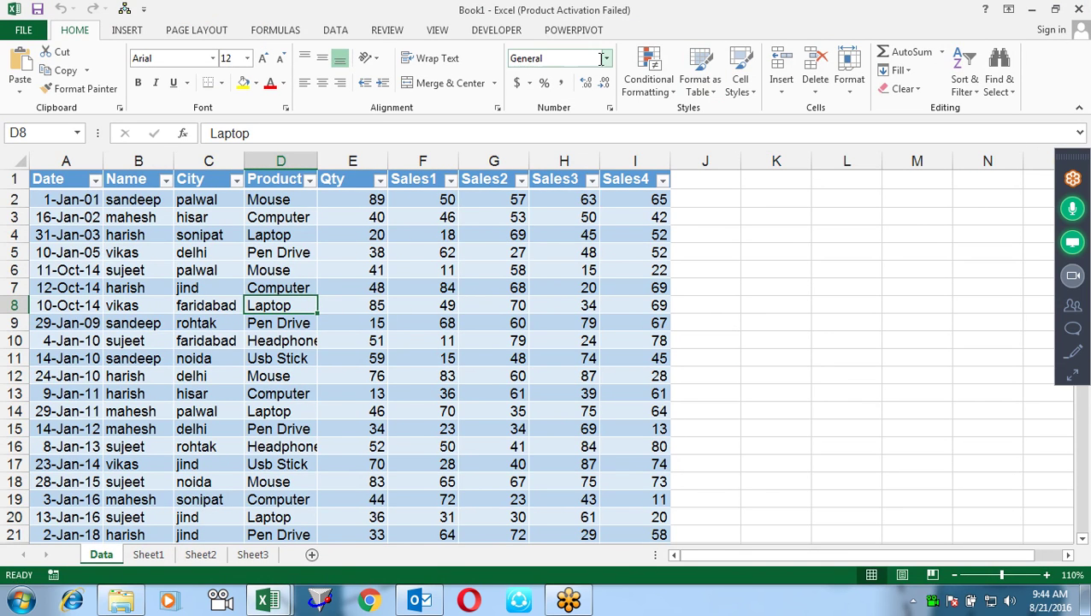
left_click(504, 34)
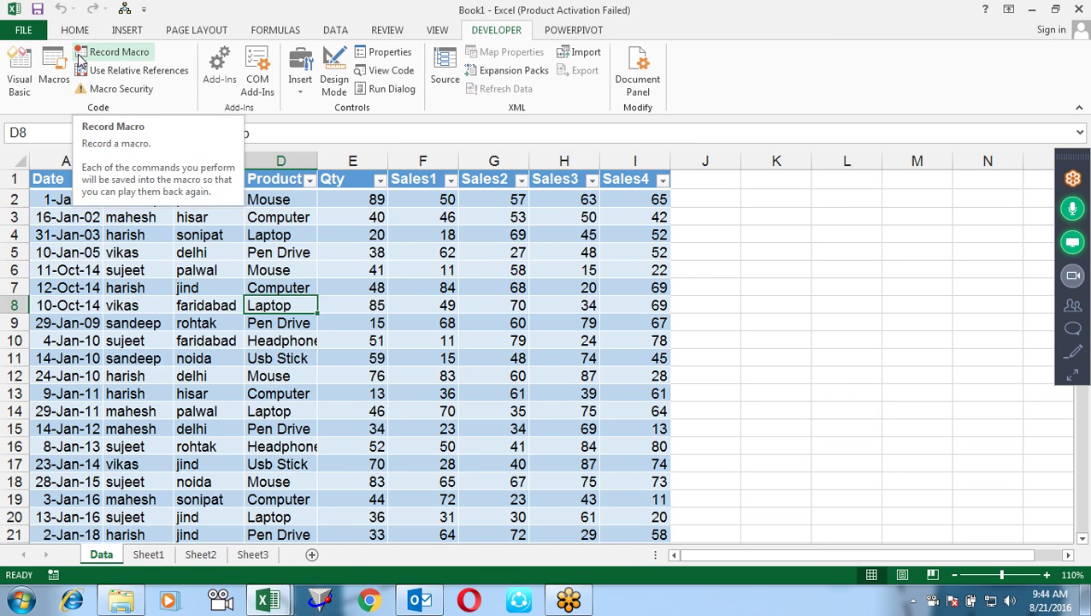
Step: Start recording a macro and create a pivot table with the Alt+D+P PivotTable Wizard
left_click(79, 60)
left_click(431, 289)
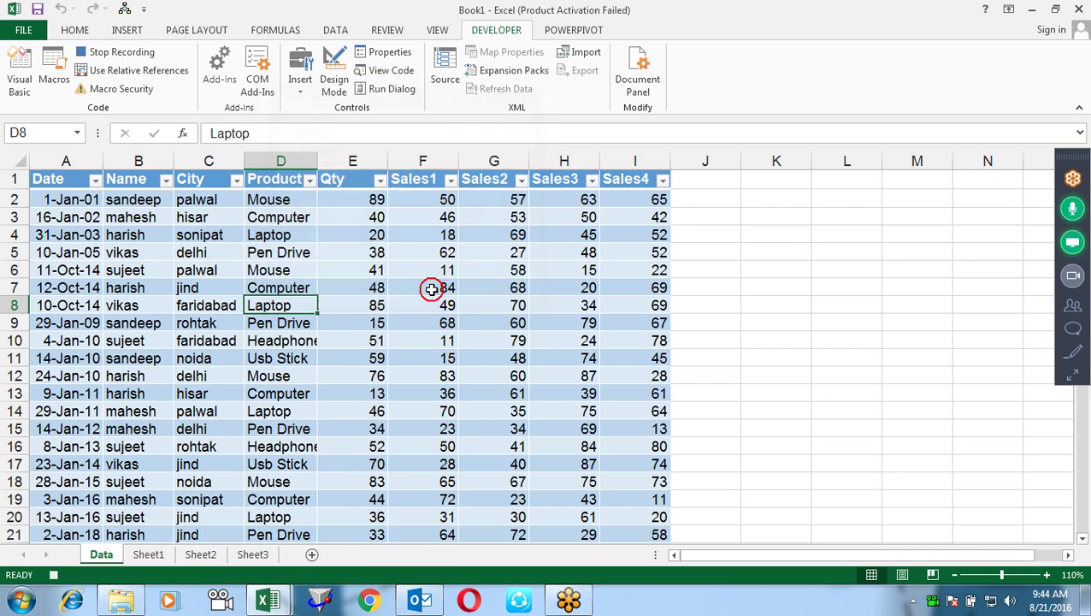
key("alt+d")
key("p")
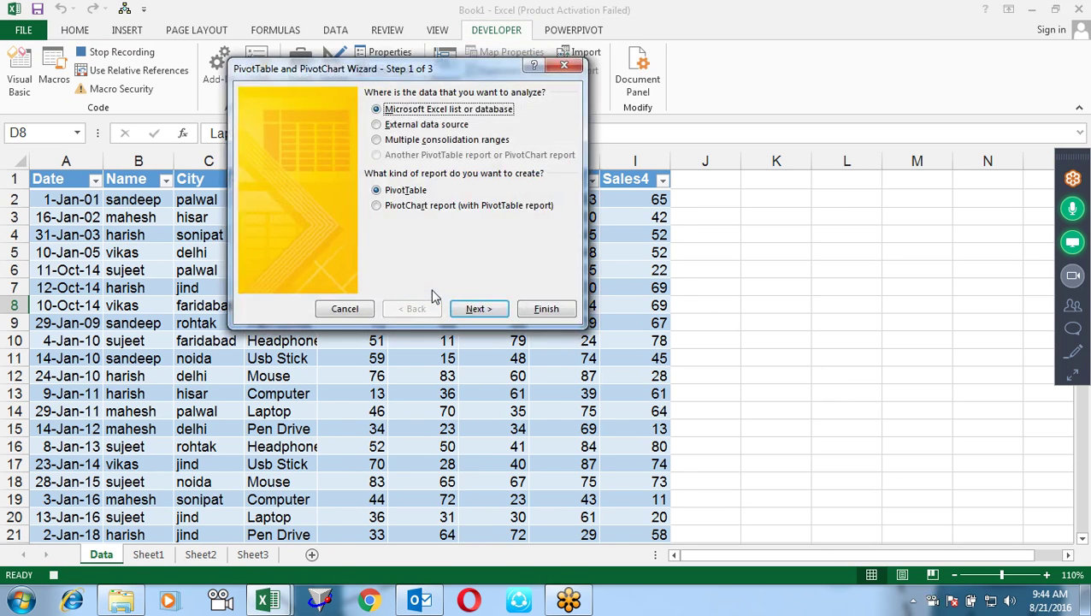
key("Return")
key("Return")
key("Return")
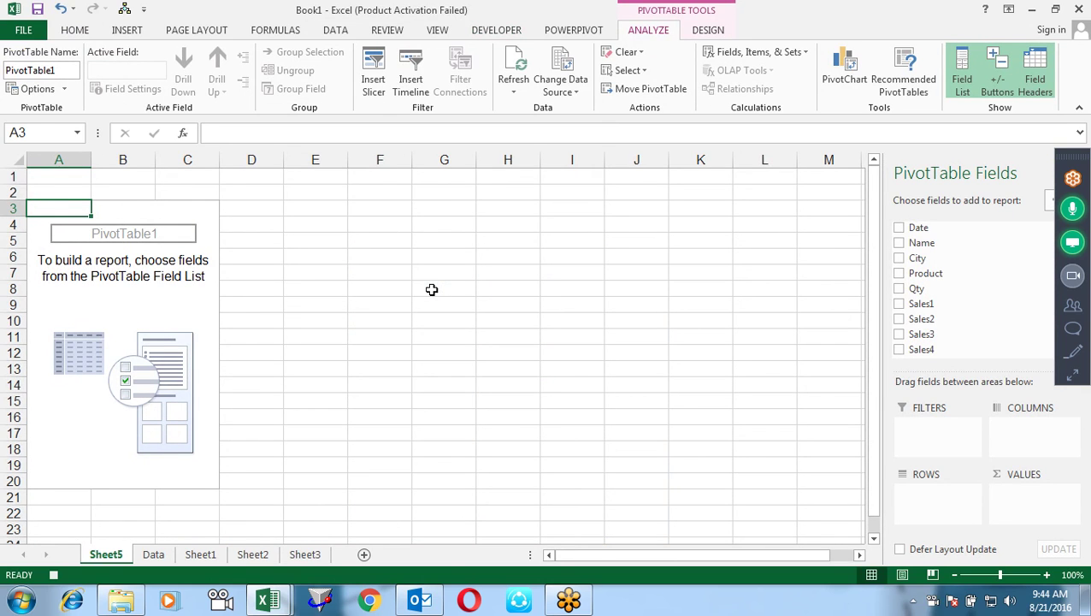
Step: Place Name in Rows, City in Columns and Sales1 in Values
left_click_drag(941, 243, 941, 513)
left_click_drag(931, 251, 1047, 434)
left_click_drag(928, 288, 1032, 508)
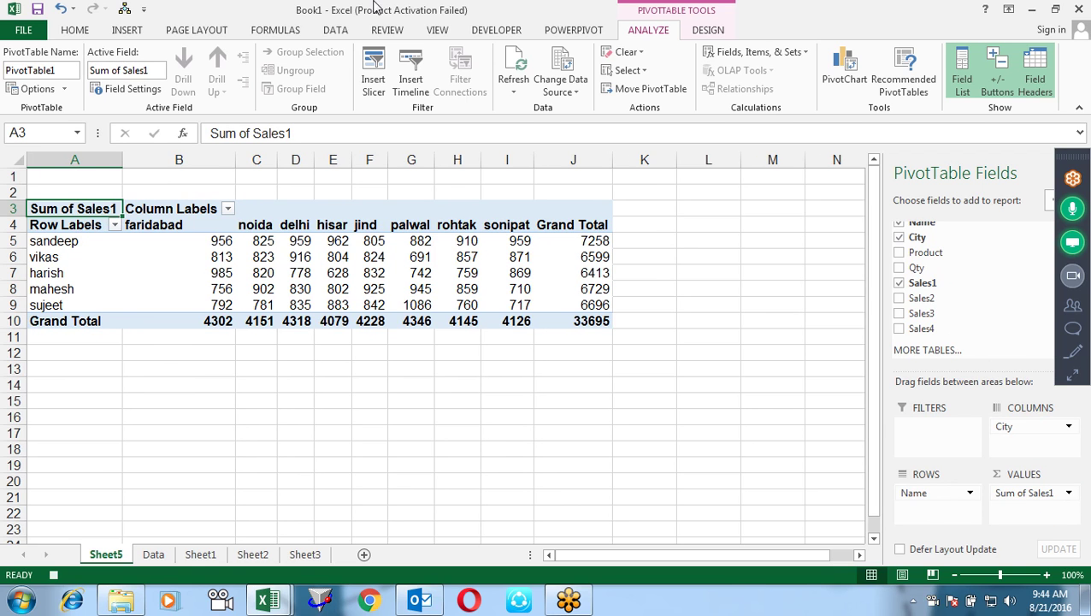
Step: Stop the macro recording and open the Macros list
left_click(697, 32)
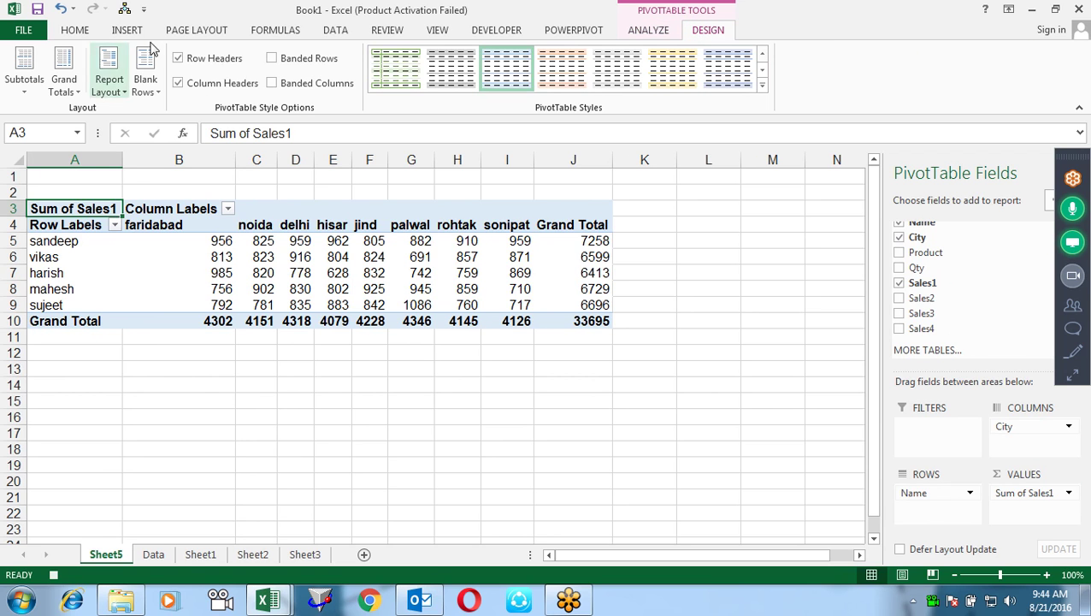
left_click(496, 33)
left_click(91, 52)
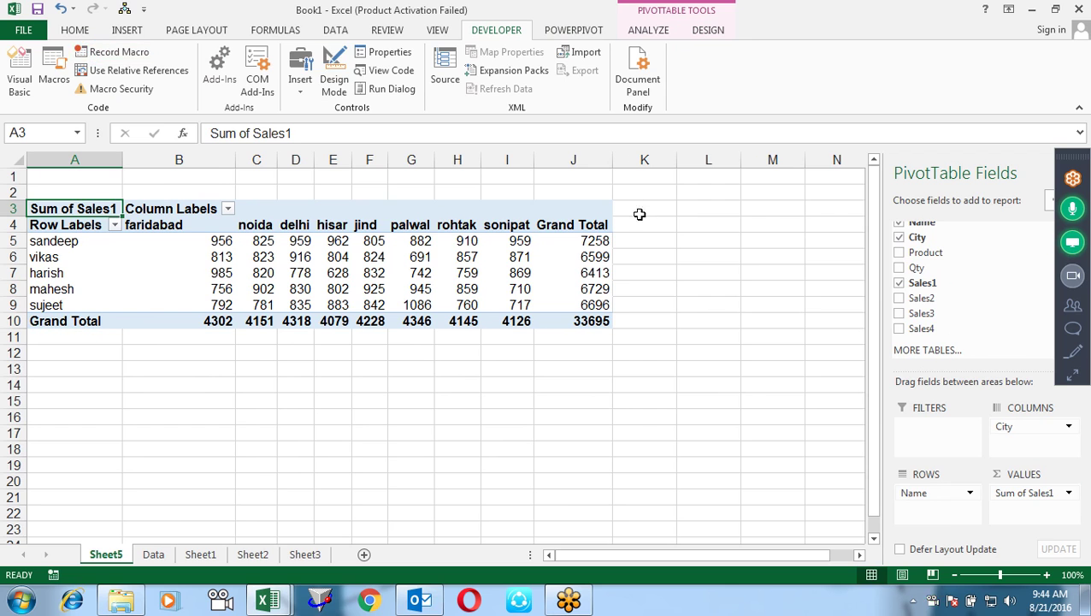
left_click(54, 81)
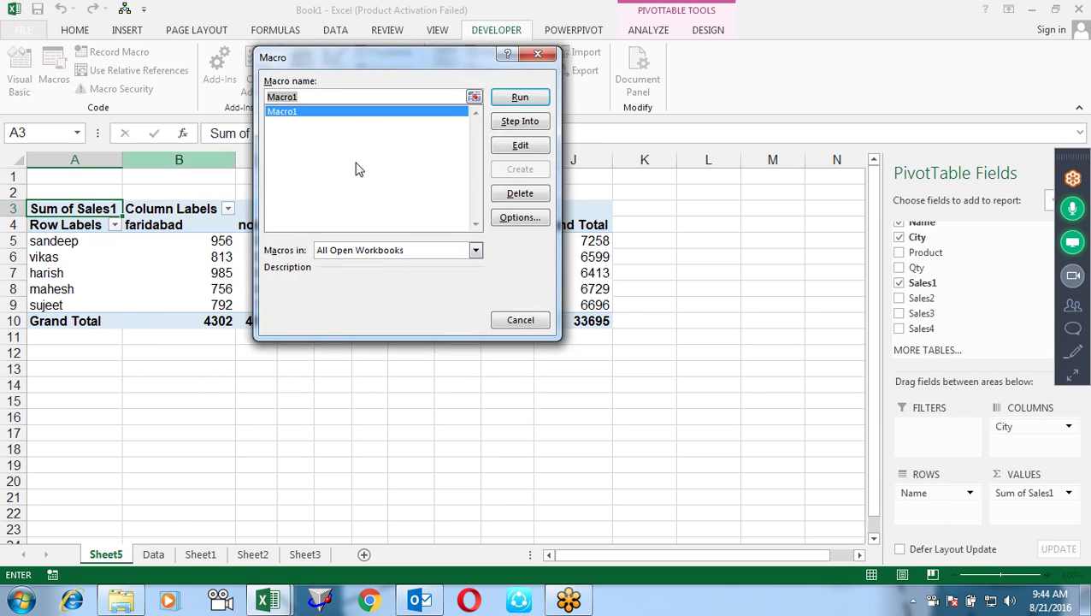
Step: Open Macro1's recorded code in the VBA editor
left_click(530, 144)
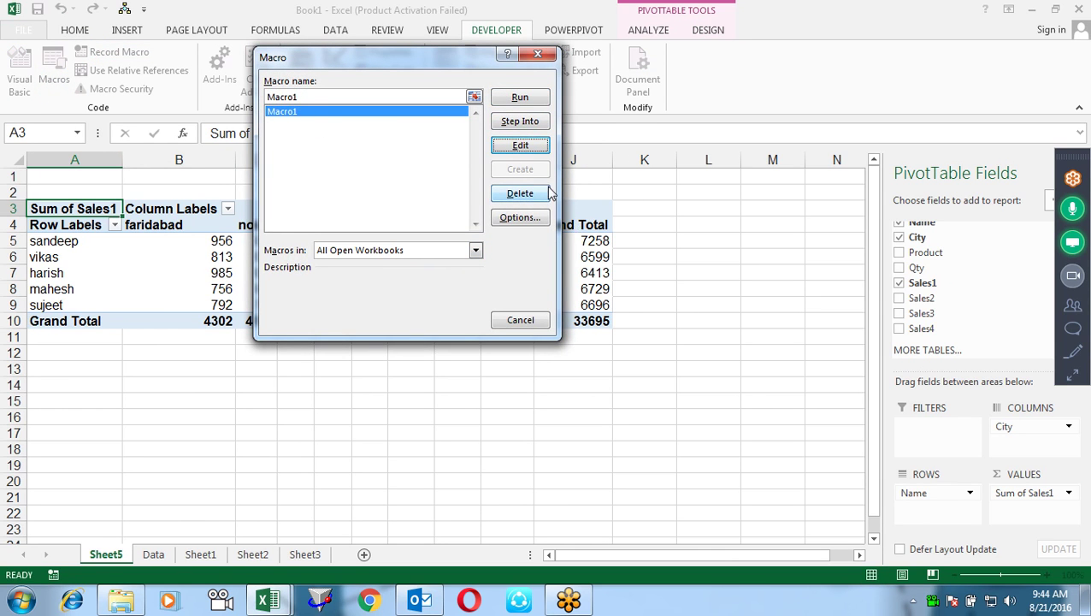
left_click(529, 147)
left_click(411, 232)
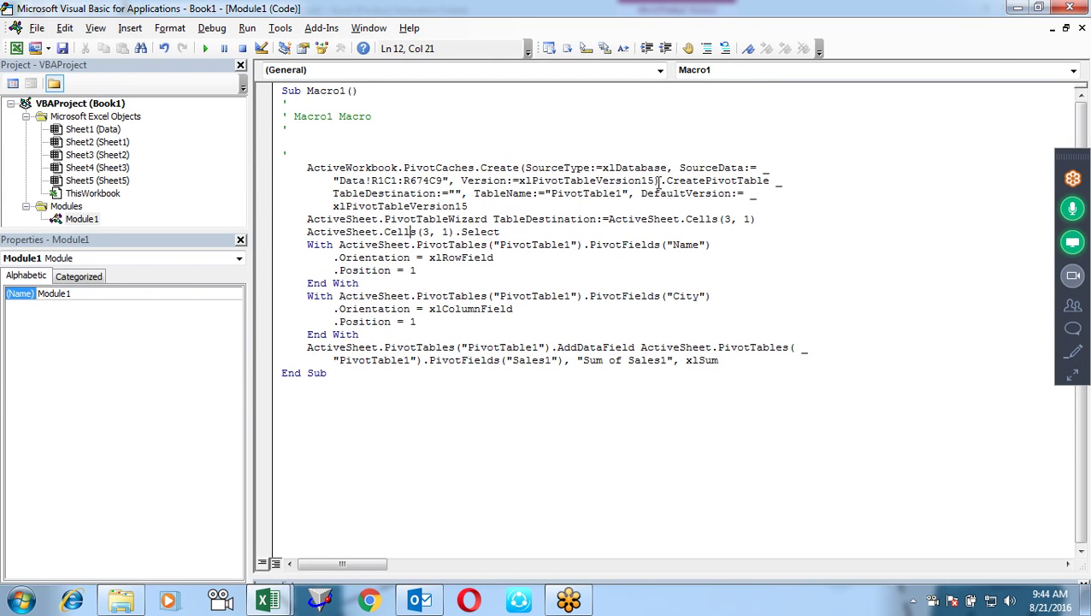
left_click(813, 227)
left_click(344, 125)
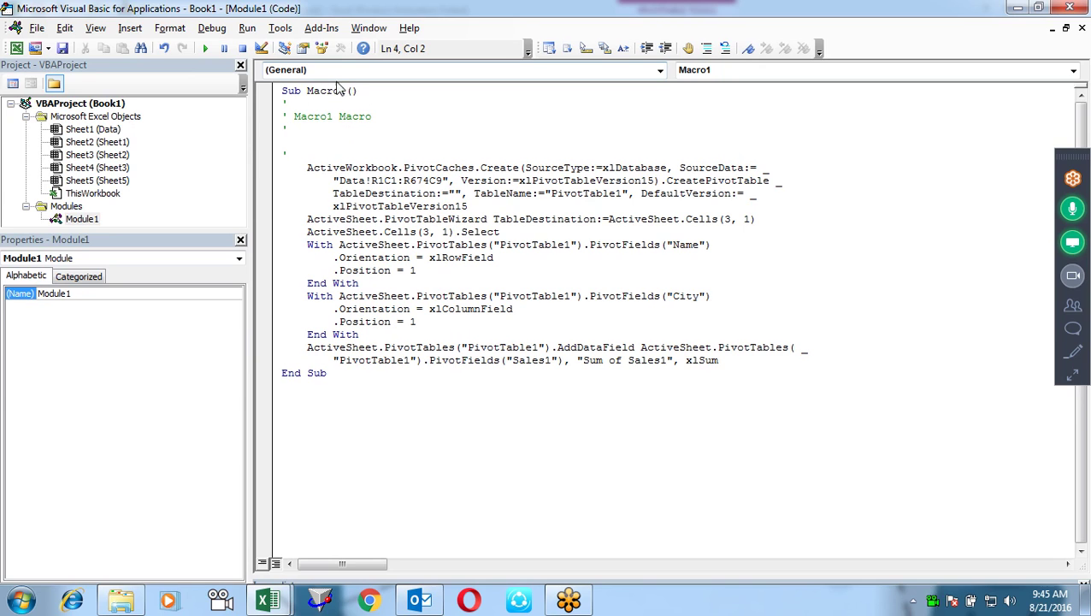
Step: Rename the procedure from Macro1 to pt and delete the recorded comment lines
double_click(340, 90)
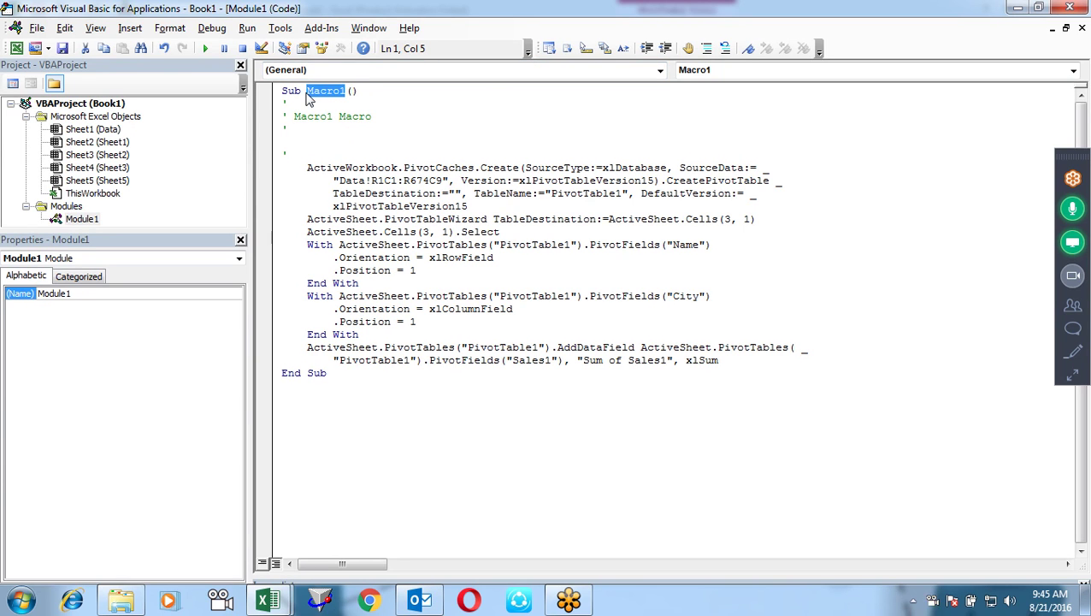
type("pt")
left_click(418, 193)
left_click_drag(294, 156, 270, 104)
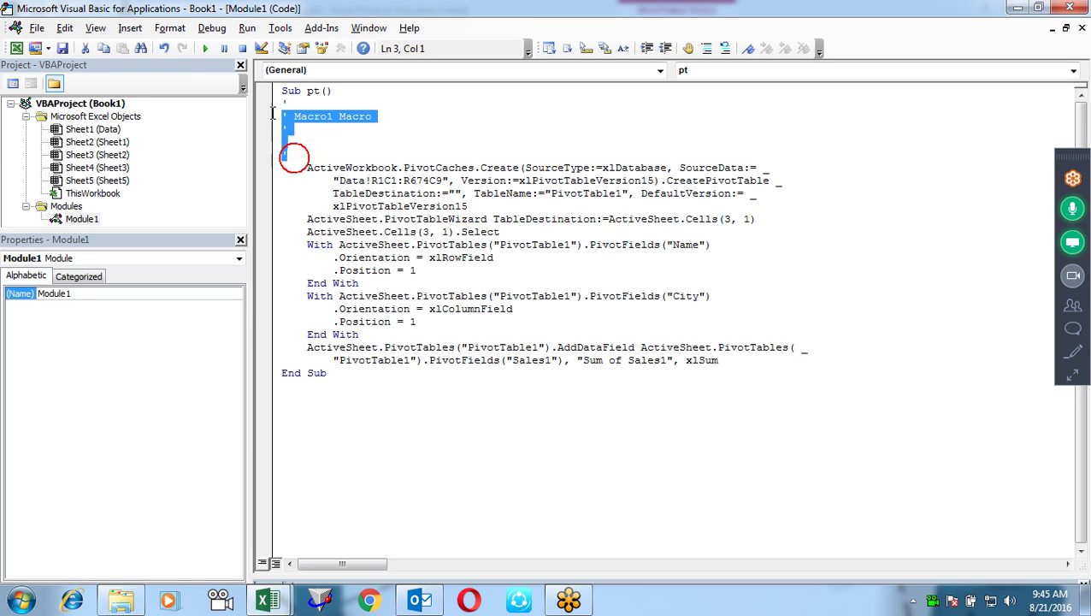
key("Delete")
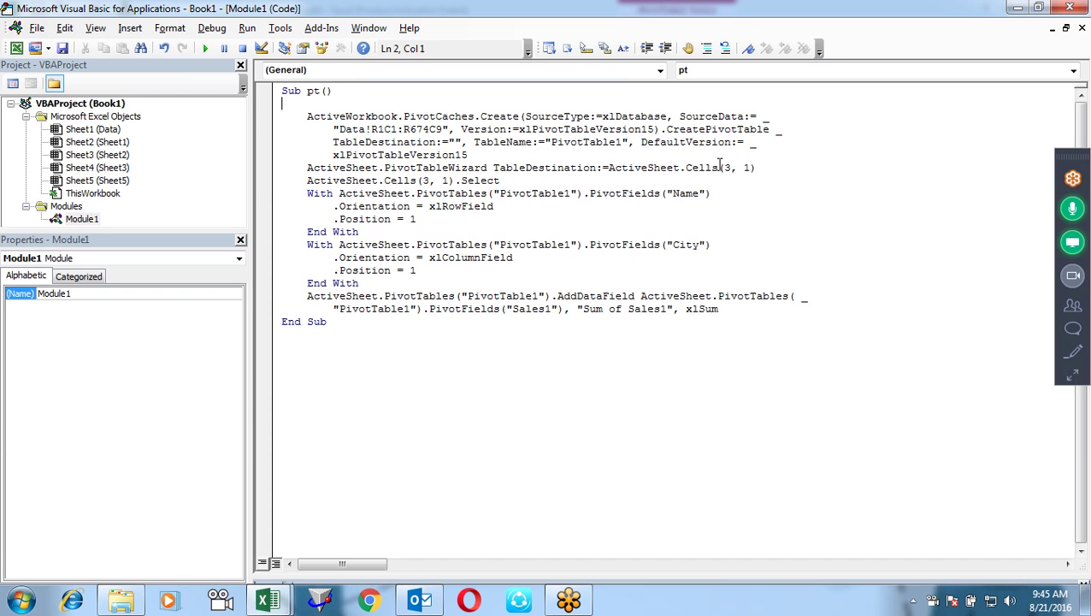
Step: Insert a blank line after the pivot cache statement and review its fixed R674C9 source
left_click(805, 177)
left_click(482, 166)
key("Return")
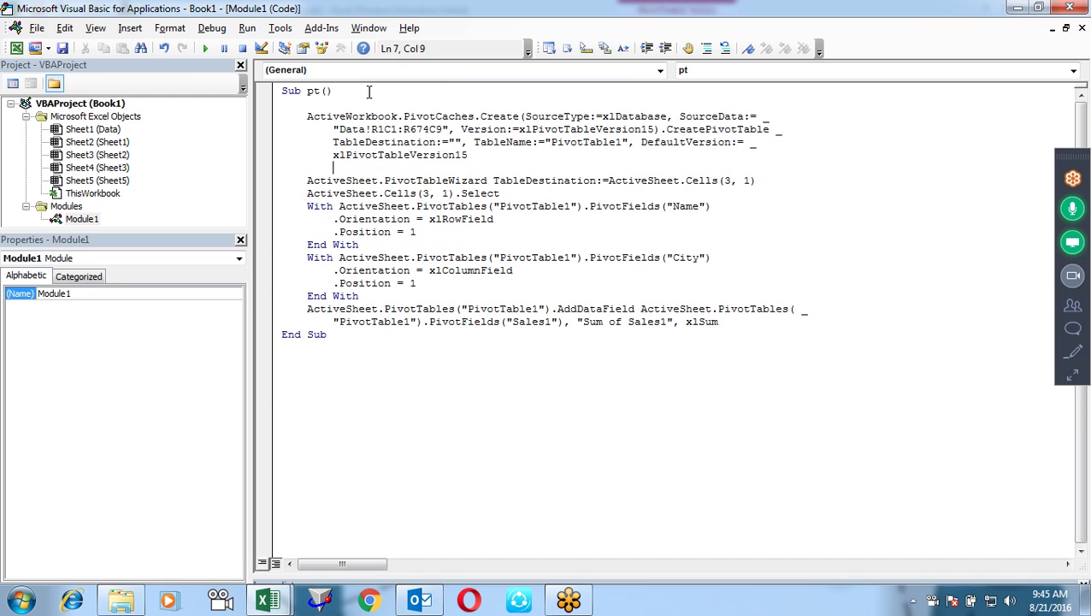
left_click(460, 116)
left_click(497, 117)
left_click(611, 118)
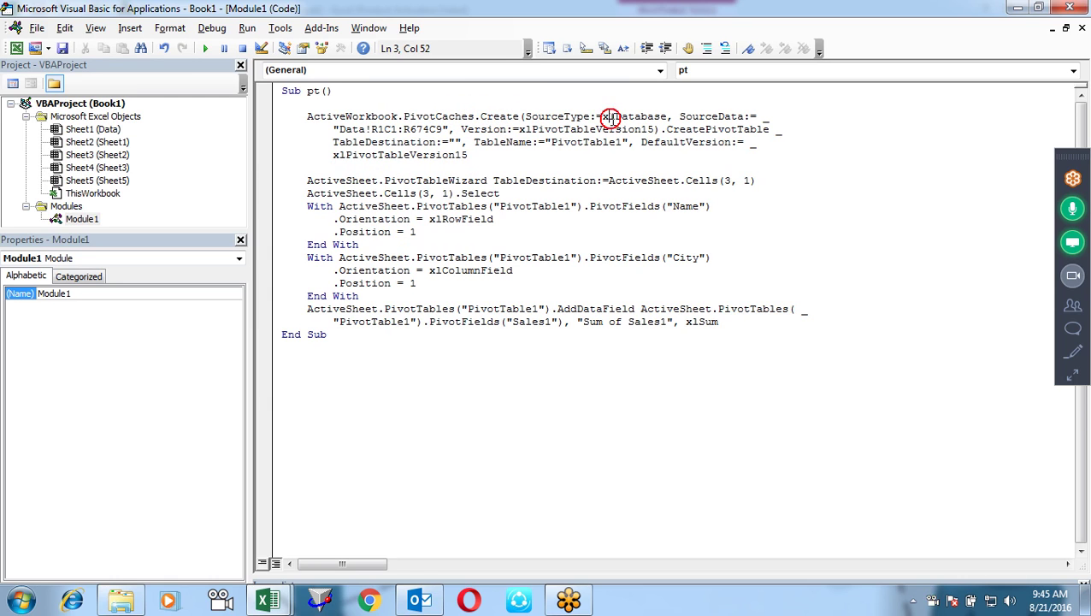
left_click(716, 119)
left_click(440, 129)
Step: Add Dim r As Range below Sub pt() and begin a Range("A650000 line
left_click(383, 102)
key("Return")
key("Return")
key("Return")
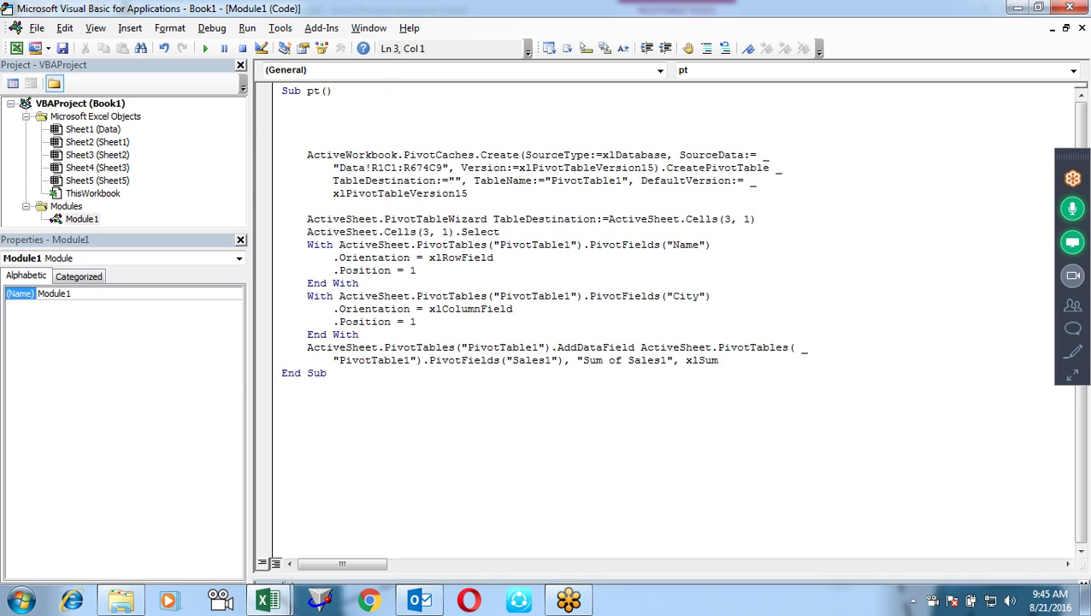
type("di")
type("di")
type(" as r")
key("Return")
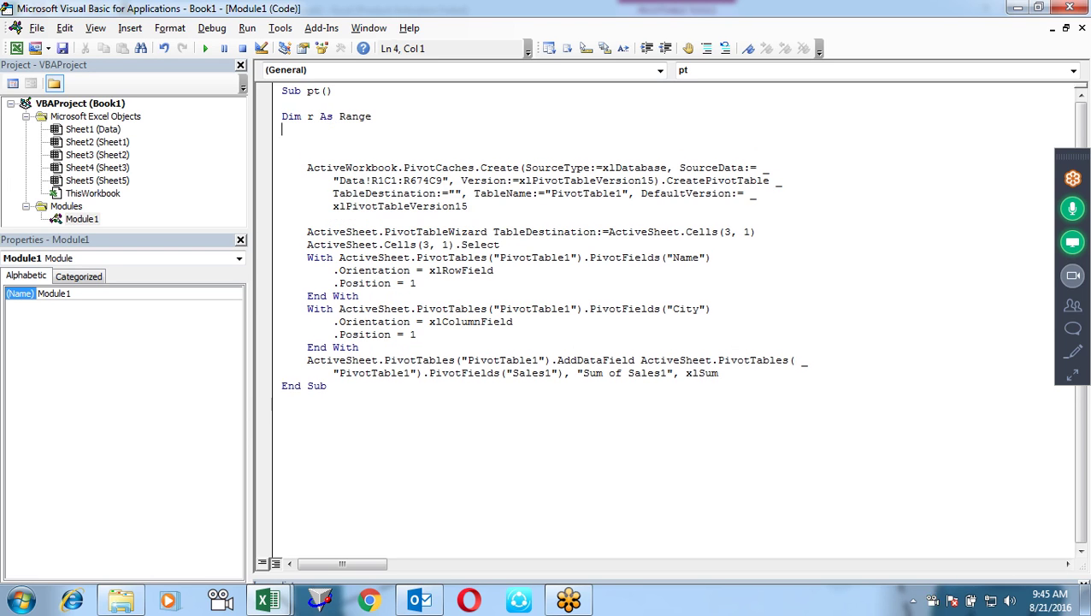
key("Down")
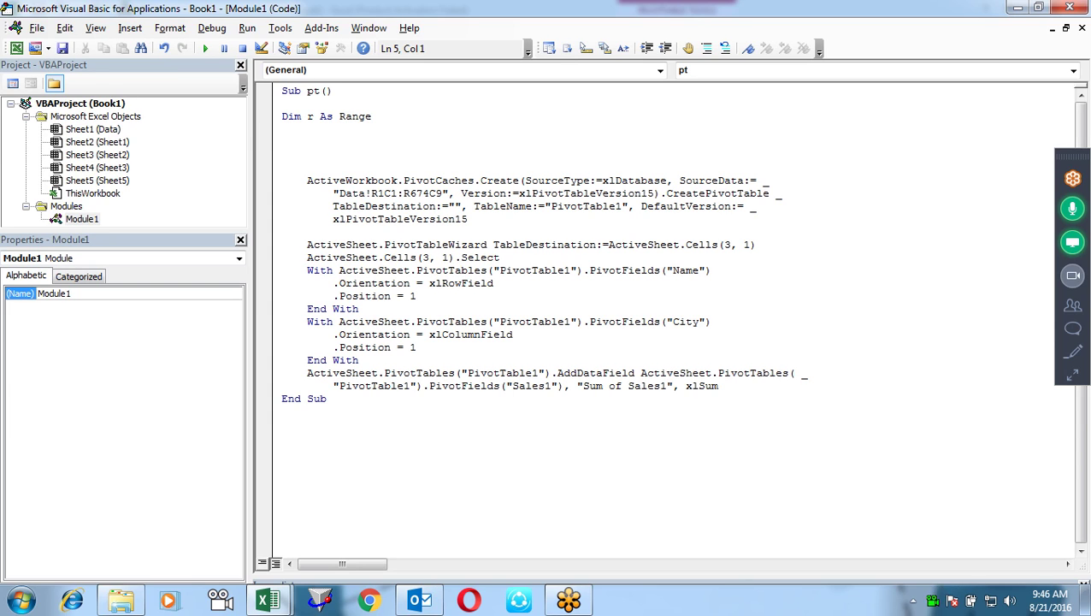
type("Rang")
type("\"A650000")
Step: Complete the line lrow = Range("A65000").End(xlUp).Row
key("BackSpace")
type("\"")
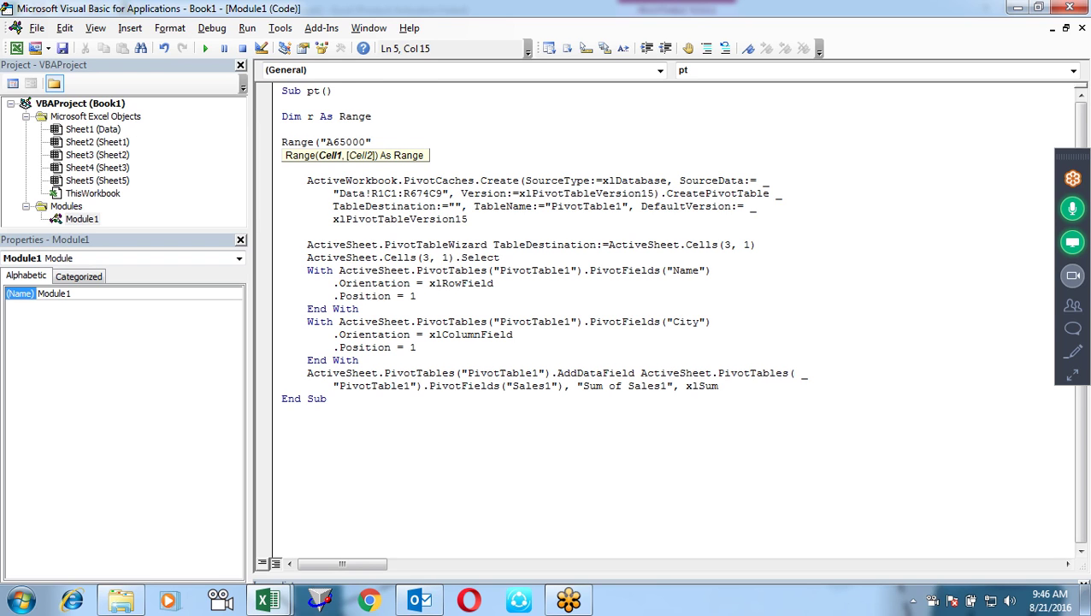
type(").e")
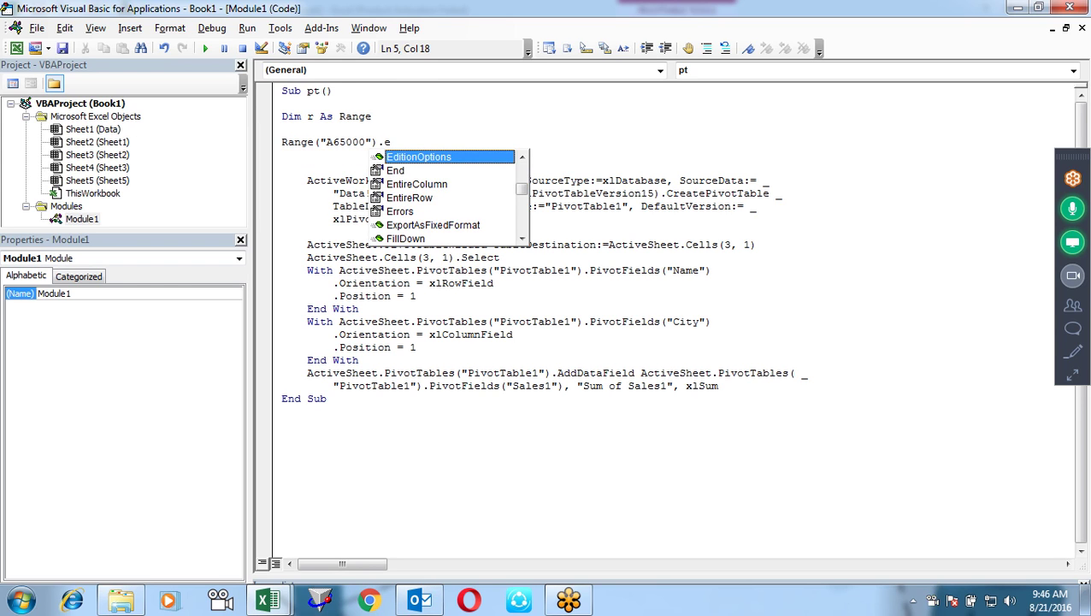
type("n")
key("Tab")
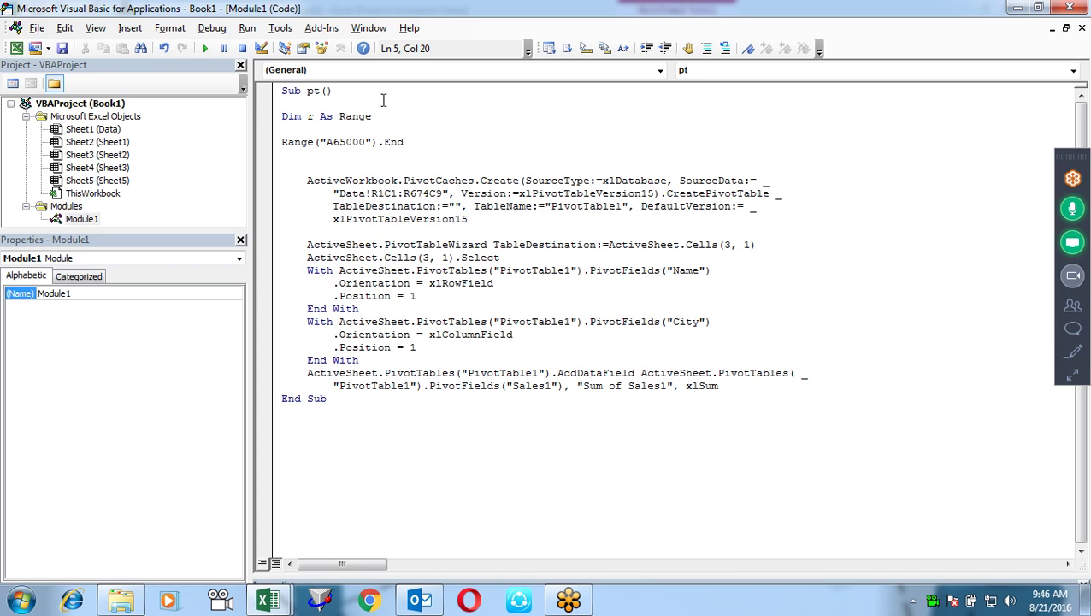
type("(xlu")
key("Tab")
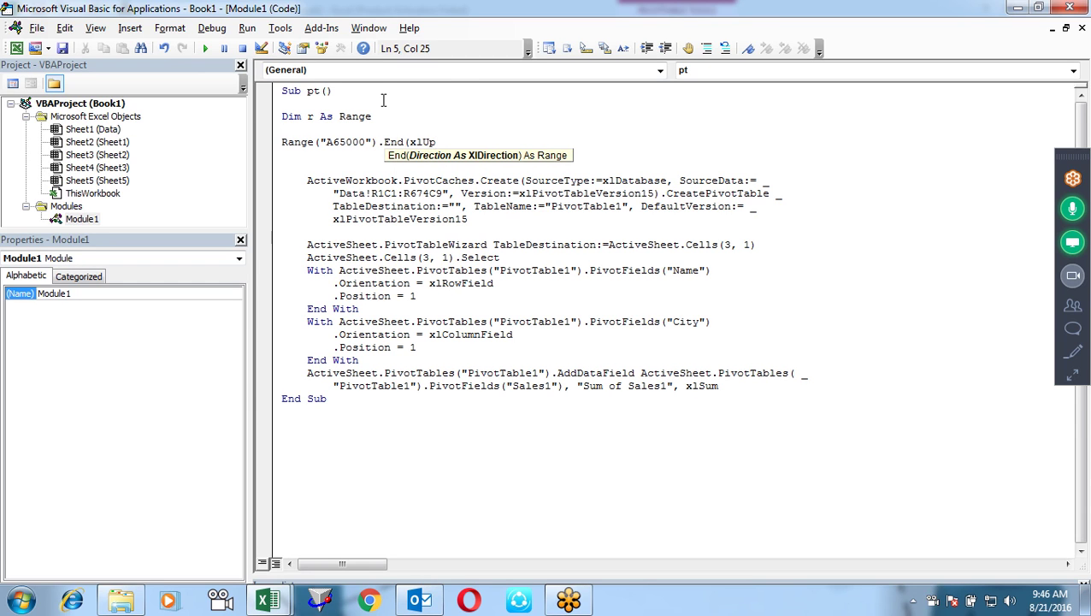
type(").")
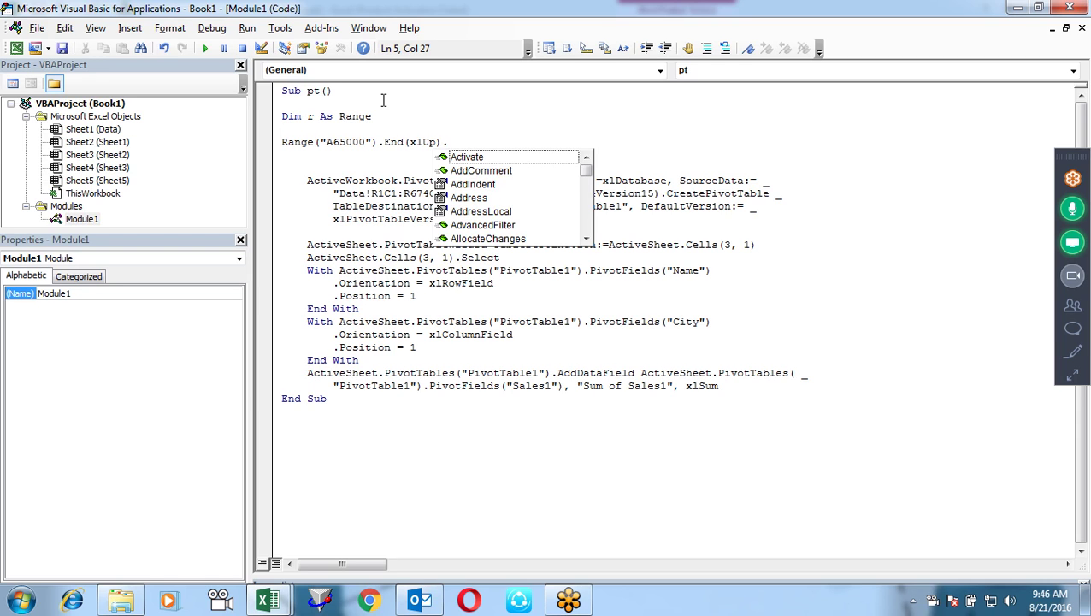
type("ro")
key("Tab")
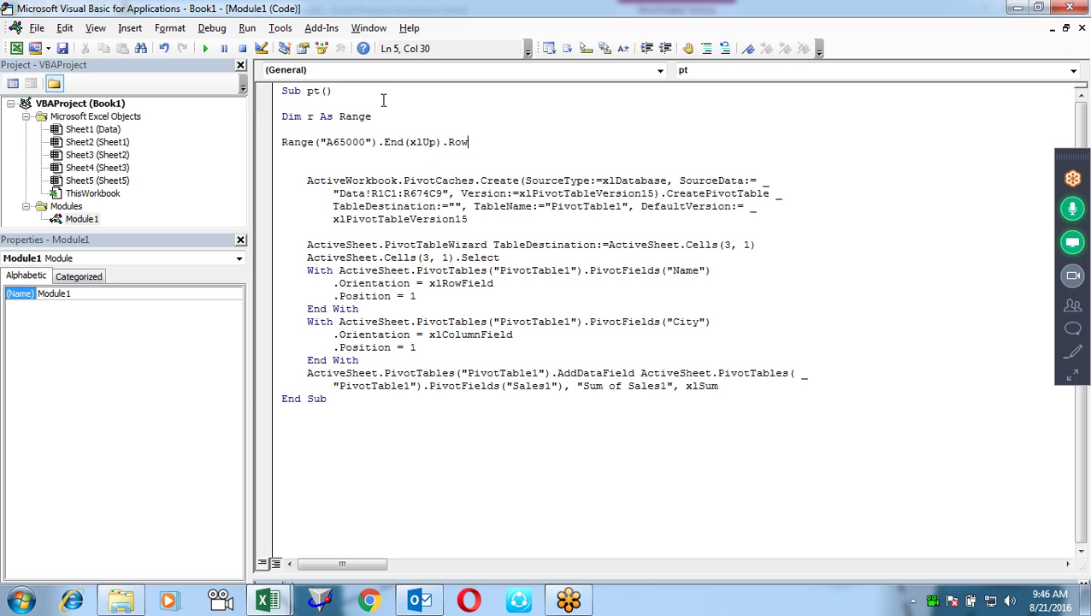
key("Left")
key("Left")
key("Left")
key("Left")
key("Left")
key("Left")
key("Left")
key("Left")
key("Left")
type("lrow")
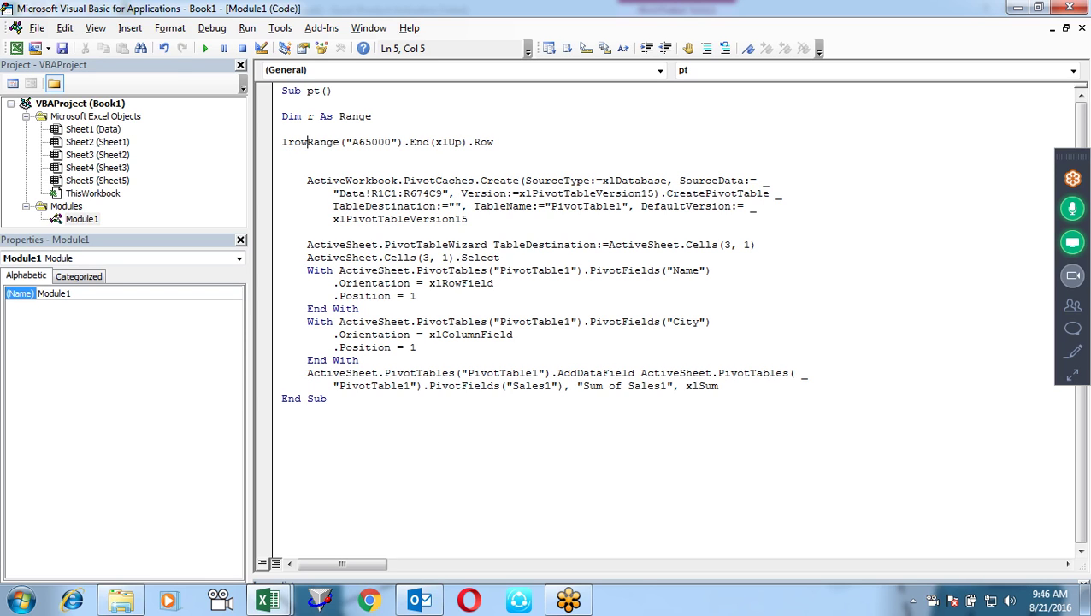
type("=")
Step: Declare Dim lrow As Long above it and move to the SourceData range
key("Up")
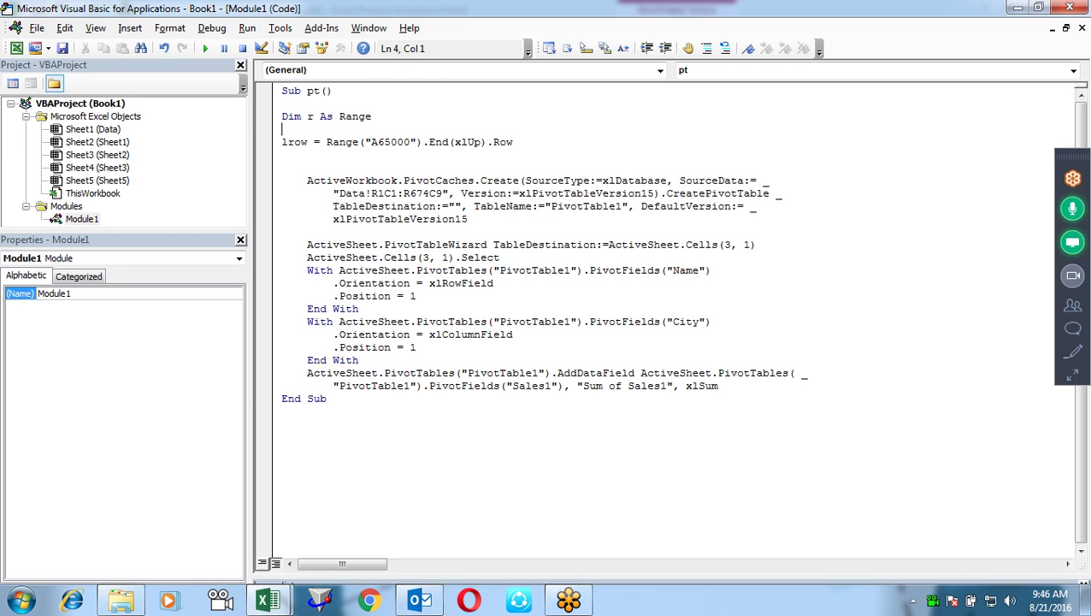
type("im lrow as Long")
key("Tab")
key("Down")
key("Down")
key("Down")
key("Down")
key("Right")
key("Right")
key("Right")
key("Right")
key("Right")
key("Right")
Step: Replace the fixed R1C1:R674C9 source reference with Data!A1:D
key("shift+Left")
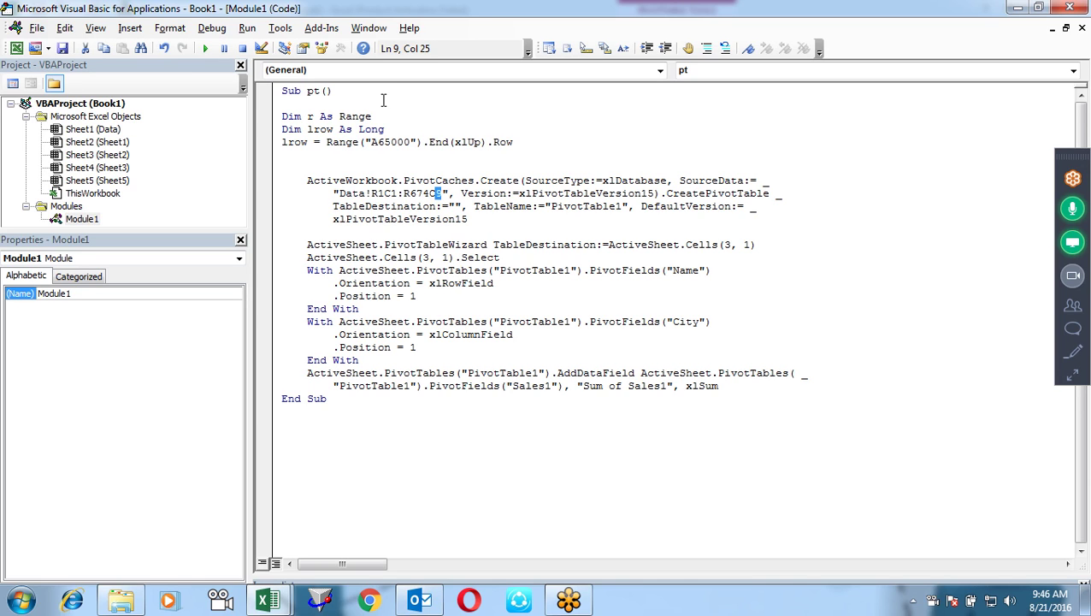
key("shift+Left")
key("shift+Left")
key("shift+Left")
key("shift+Left")
key("shift+Left")
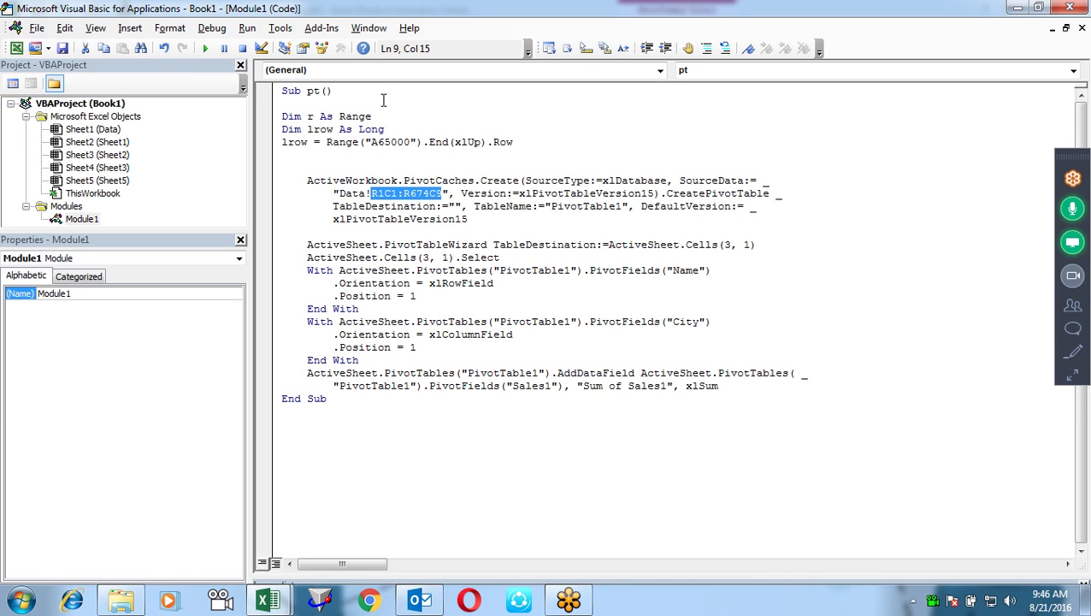
type("A1:D")
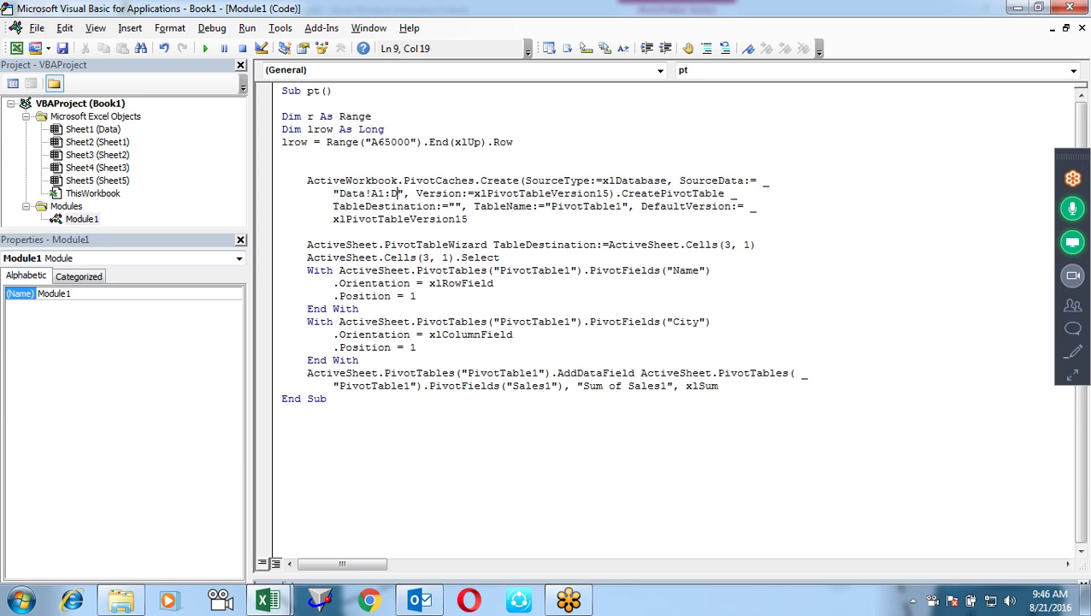
Step: Check the Data sheet's columns, return to the code and dismiss the invalid module name error
key("alt+F11")
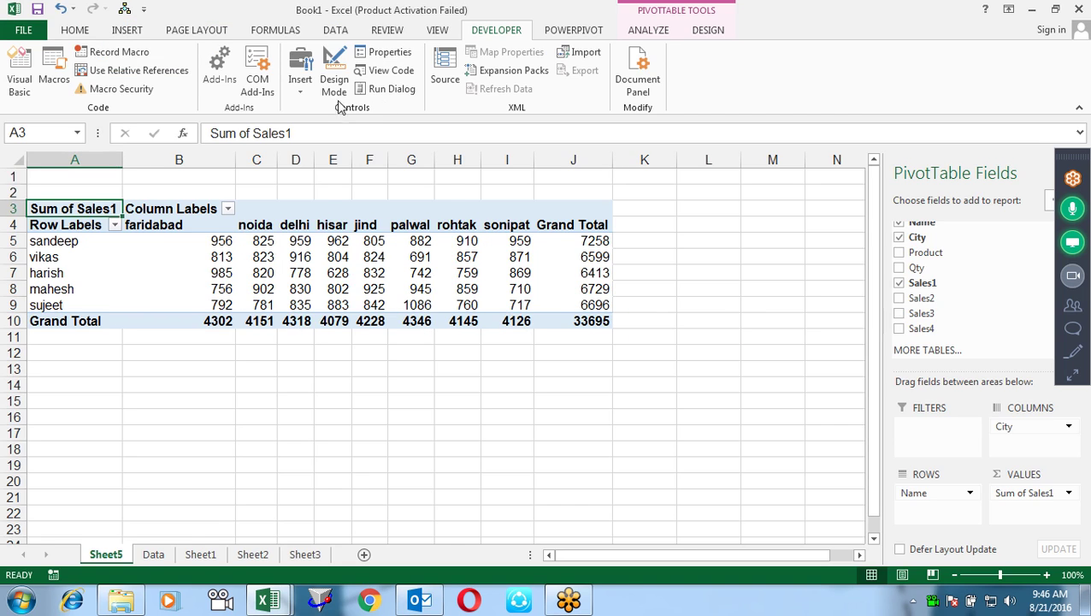
left_click(154, 555)
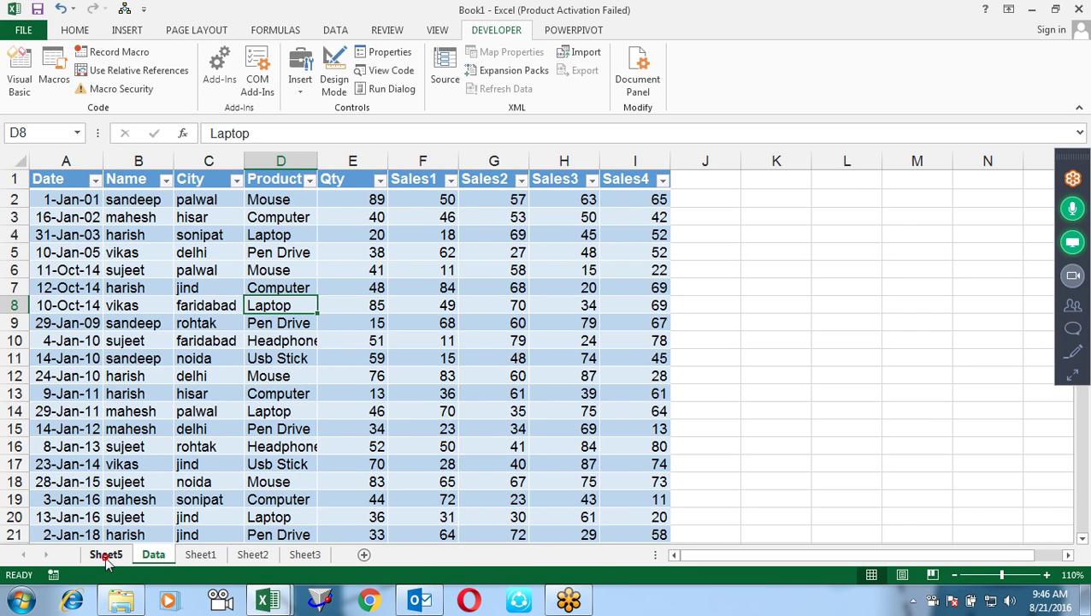
key("alt+F11")
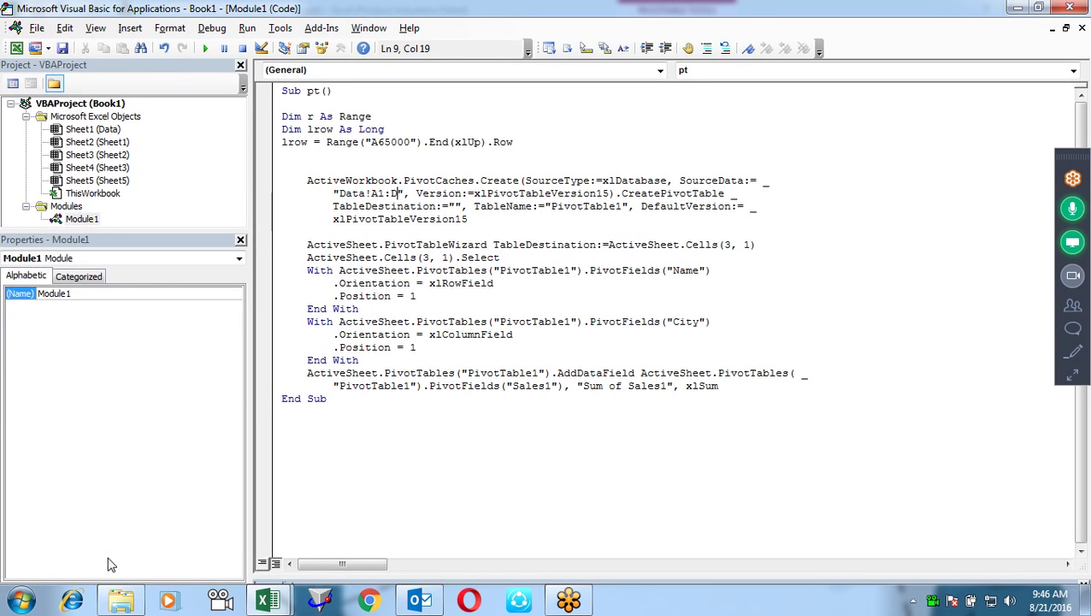
left_click(109, 565)
type("1")
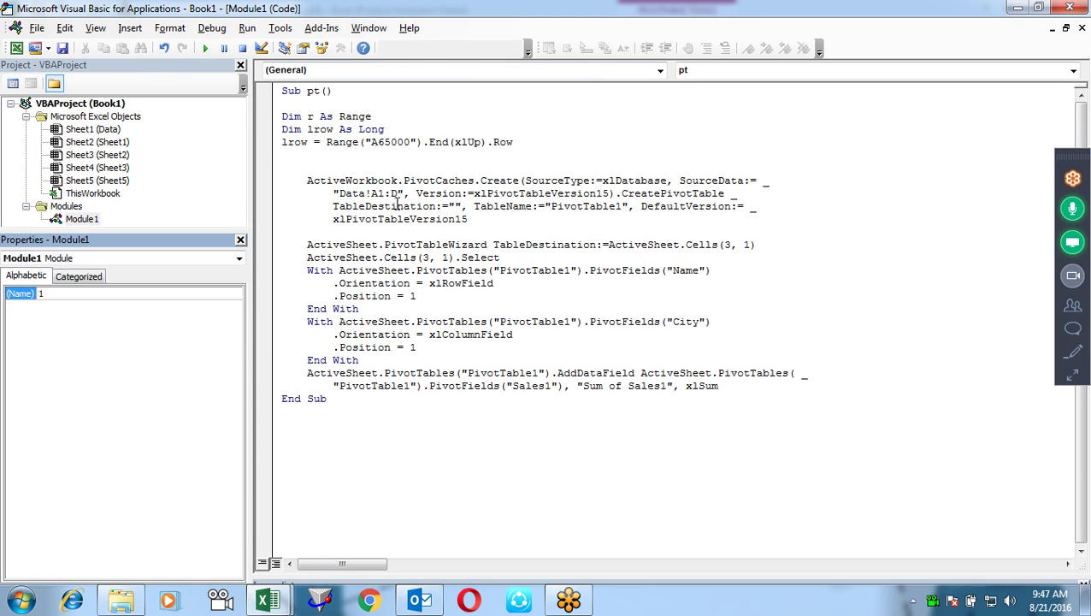
left_click(396, 195)
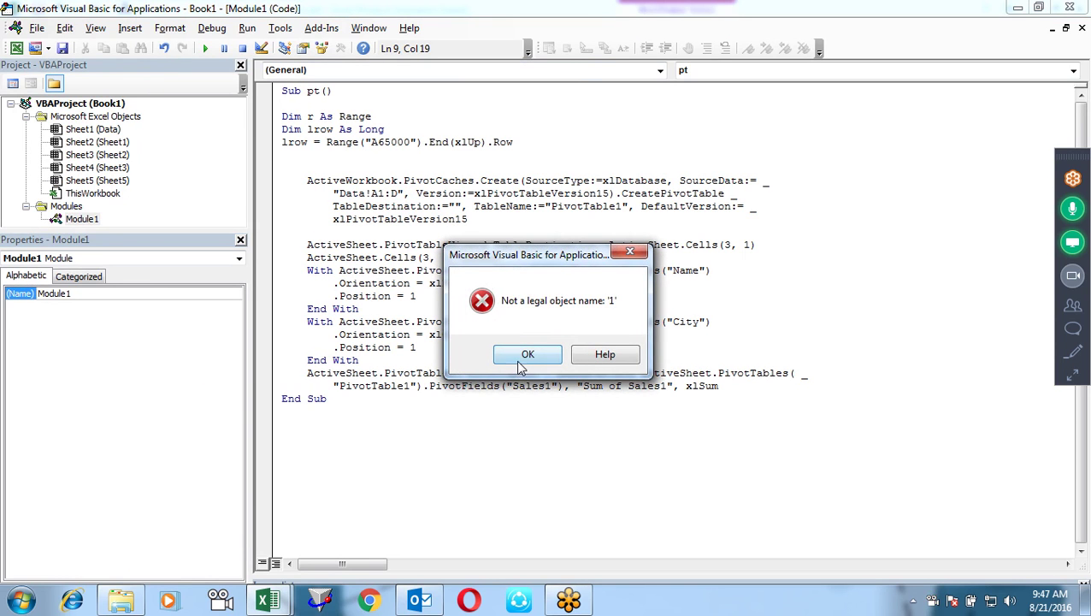
left_click(519, 360)
Step: Change the pivot source to "Data!A1:I" & lrow
left_click(397, 192)
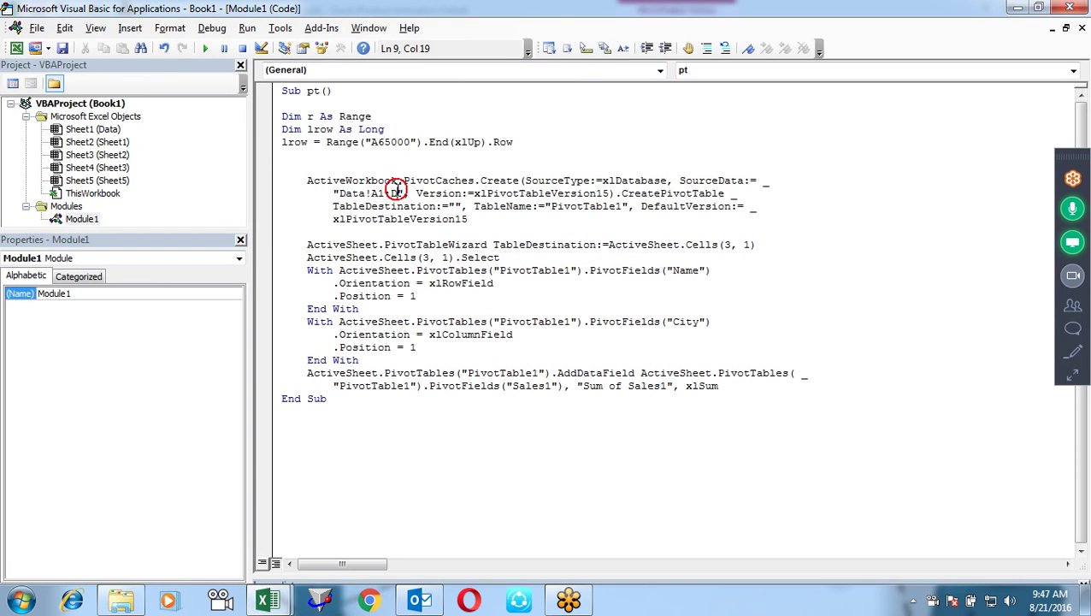
key("BackSpace")
type("I")
type("\"&lrow,")
key("Left")
key("Left")
key("Left")
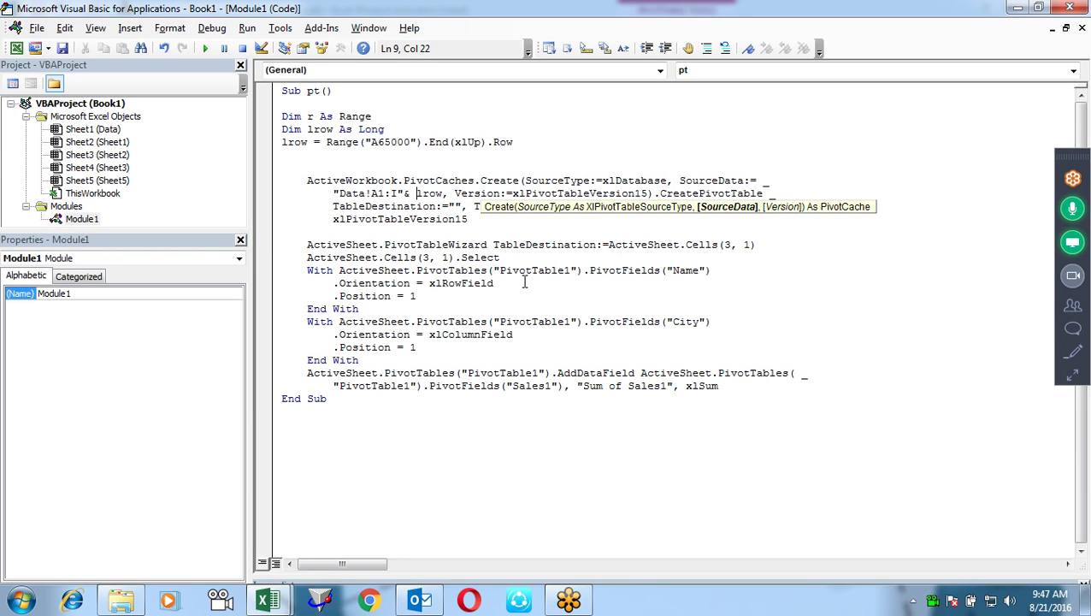
key("Left")
Step: Review the TableDestination and TableName settings, then switch back to the pivot table
key("Down")
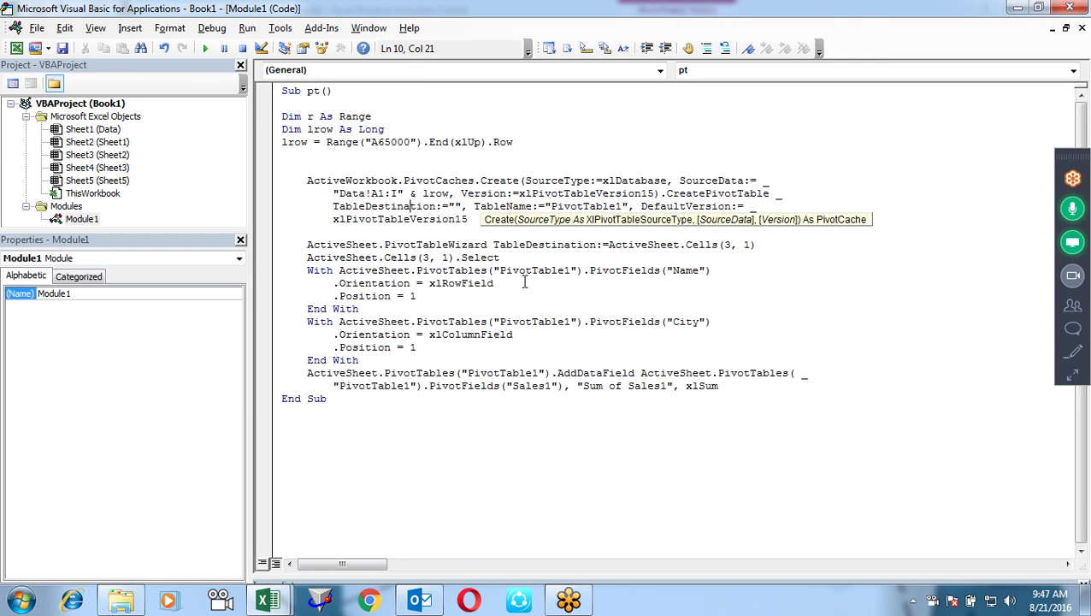
key("Down")
key("Down")
key("Down")
key("Down")
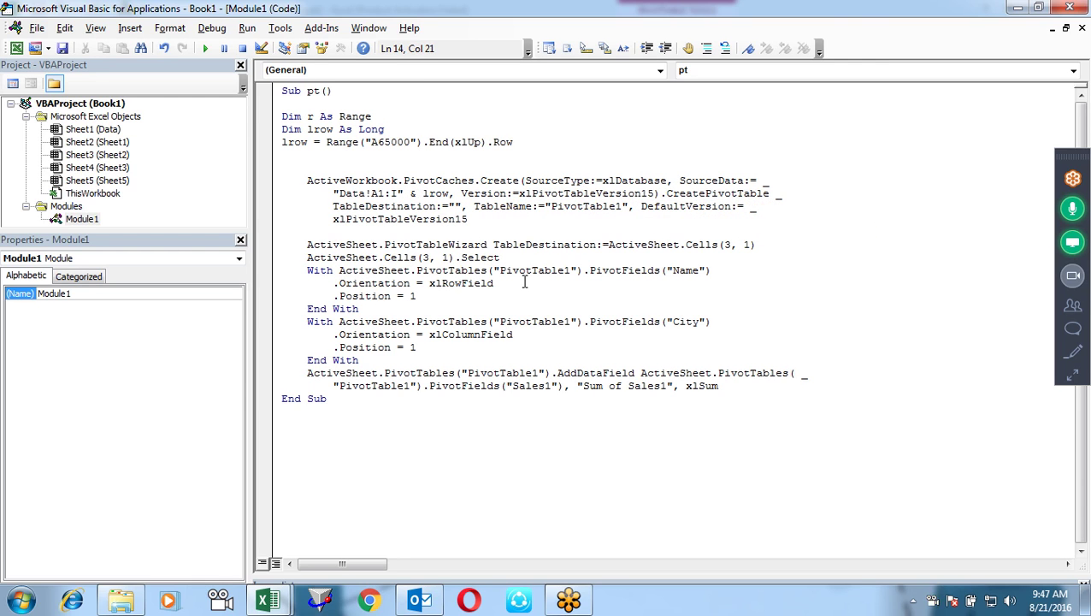
key("Up")
key("Up")
key("Up")
key("Up")
key("Right")
key("Right")
key("Right")
key("Right")
key("Right")
key("Right")
key("Right")
key("Right")
key("alt+Tab")
Step: Confirm on the Analyze tab that the Sheet5 pivot table is named PivotTable1
left_click(174, 272)
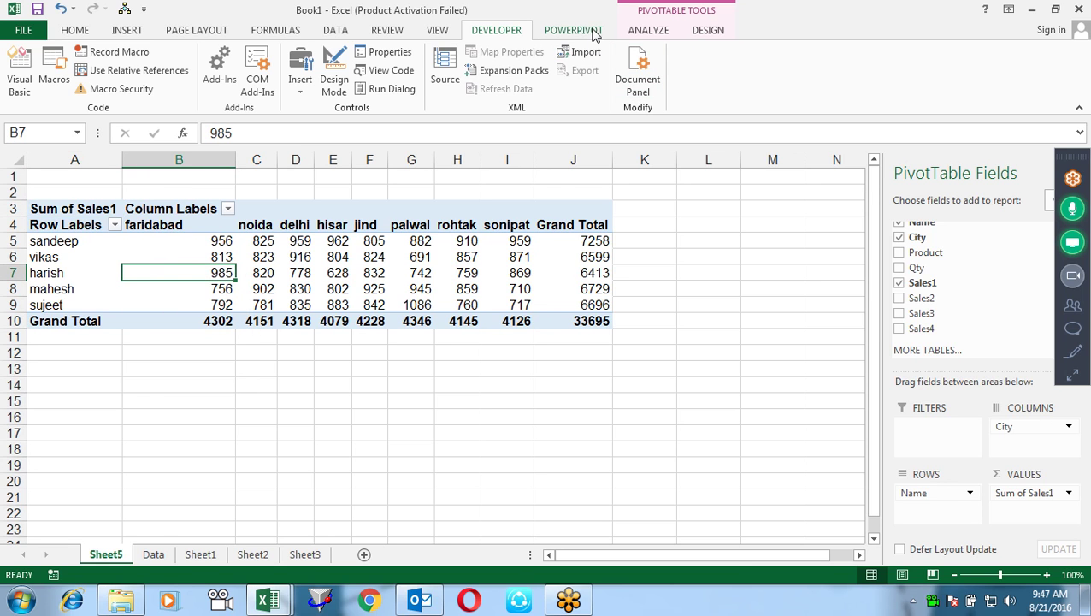
left_click(710, 32)
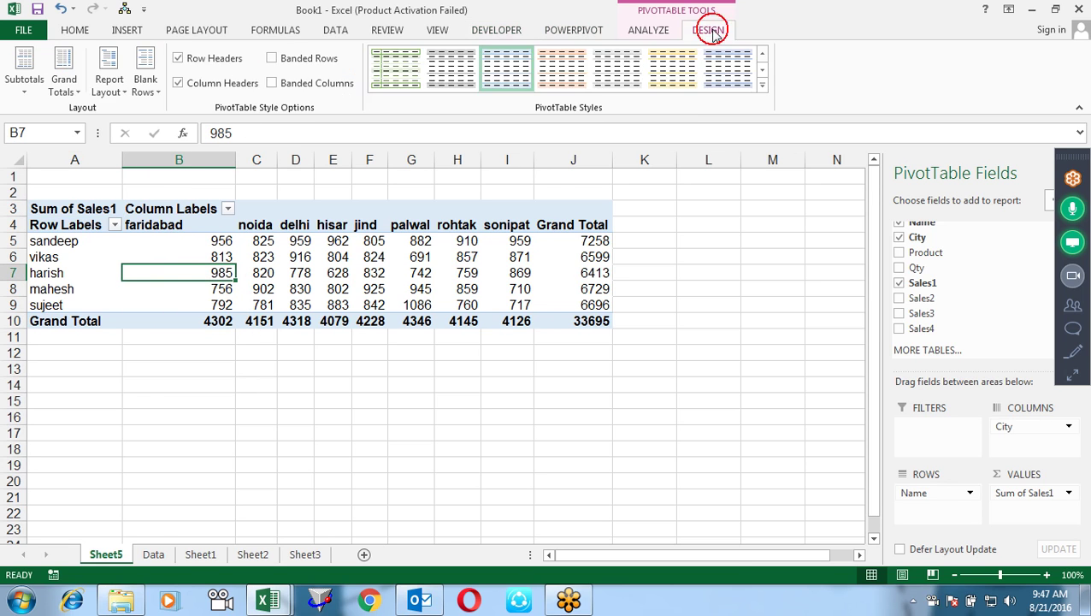
left_click(648, 32)
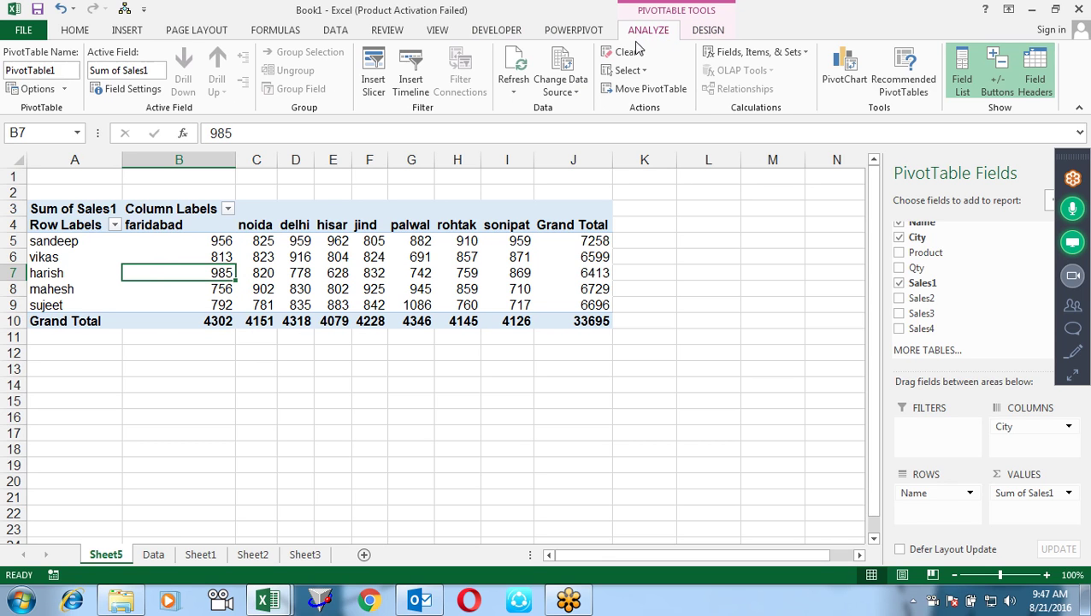
left_click(71, 73)
left_click(1073, 306)
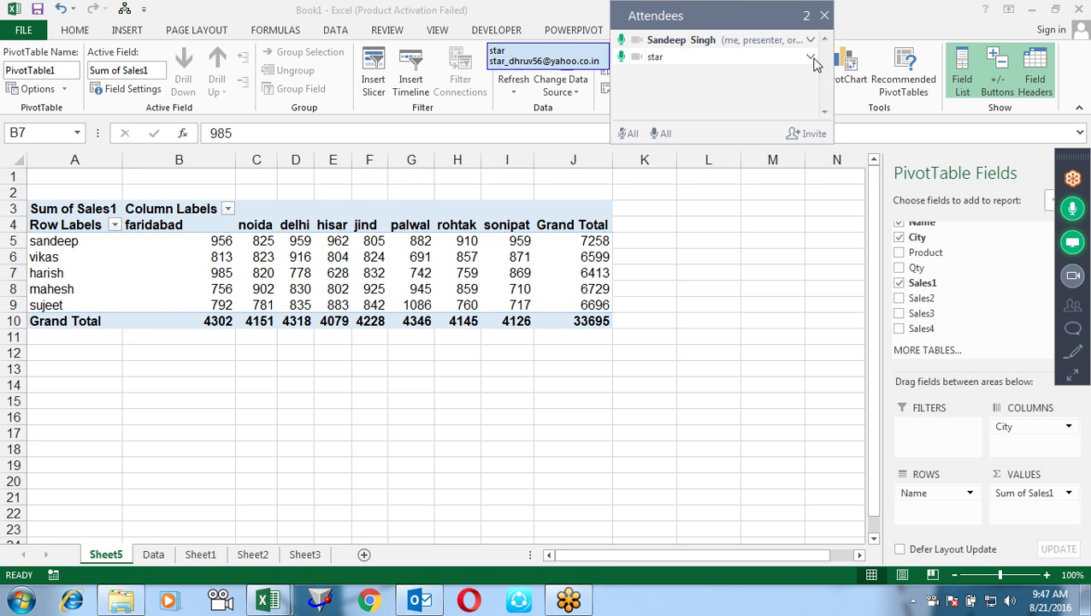
left_click(824, 16)
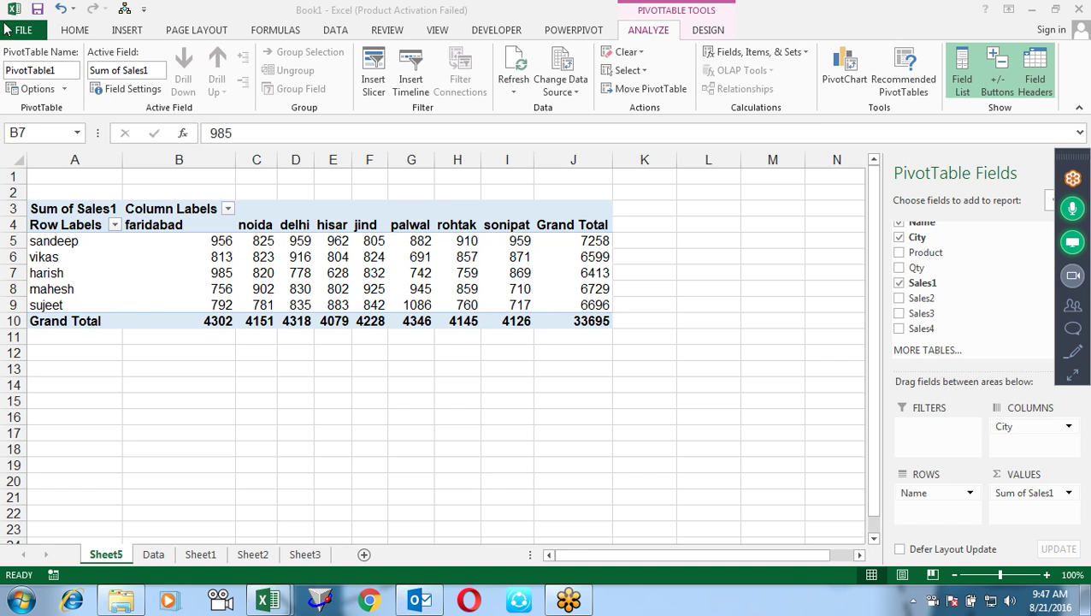
Step: In the pt macro, compare the PivotTable1 name and the pivot cache creation line with the workbook
key("alt+F11")
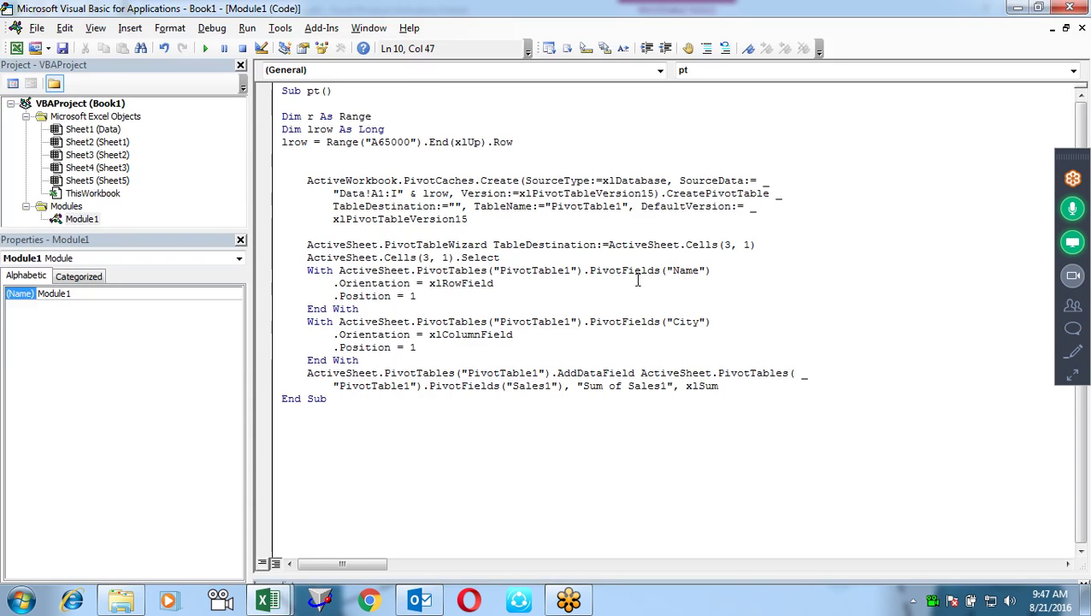
left_click(616, 206)
key("alt+F11")
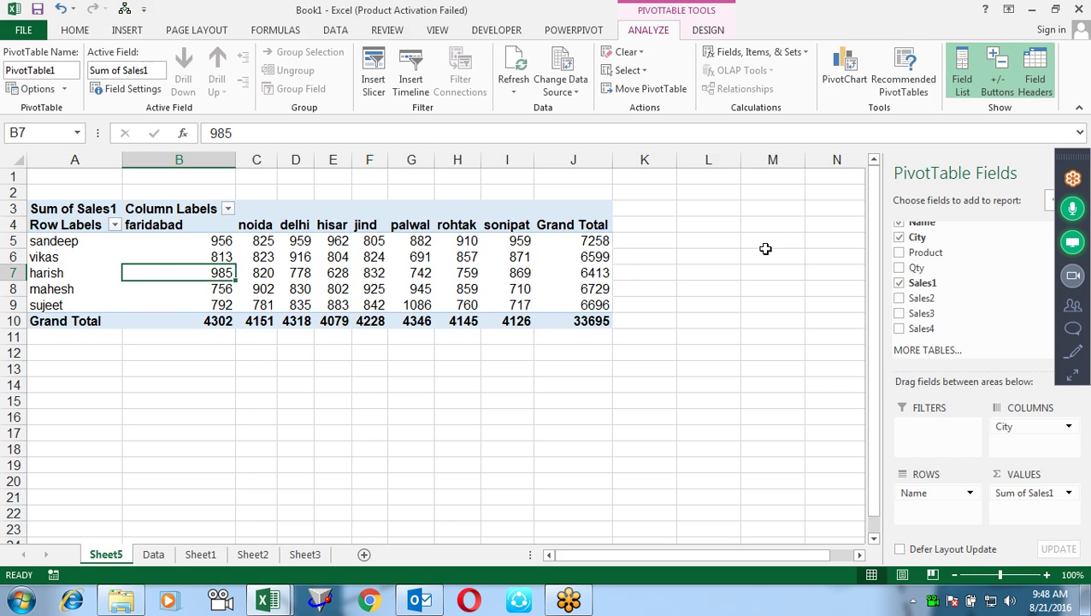
key("alt+F11")
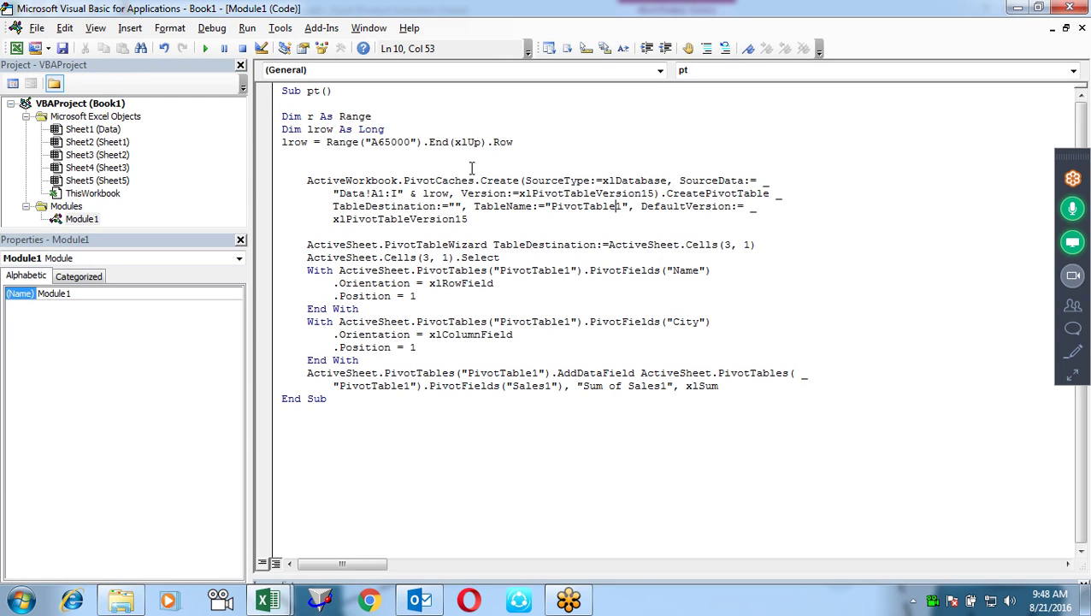
left_click(399, 180)
Step: Rename the empty Sheet1 tab to 'Pivot' and go back to the VBA editor
left_click(492, 228)
key("F5")
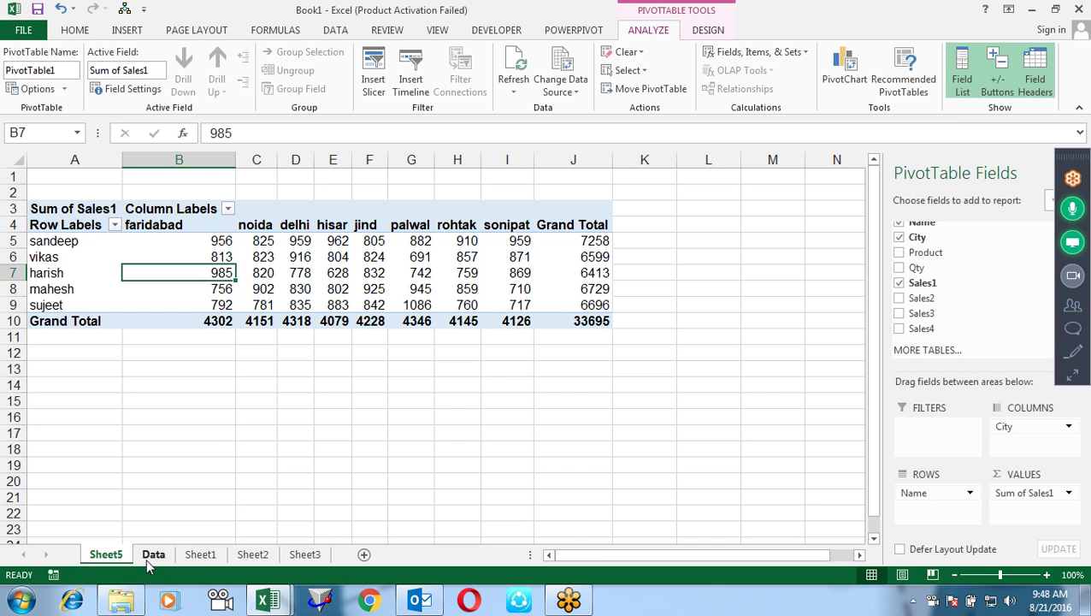
left_click(205, 556)
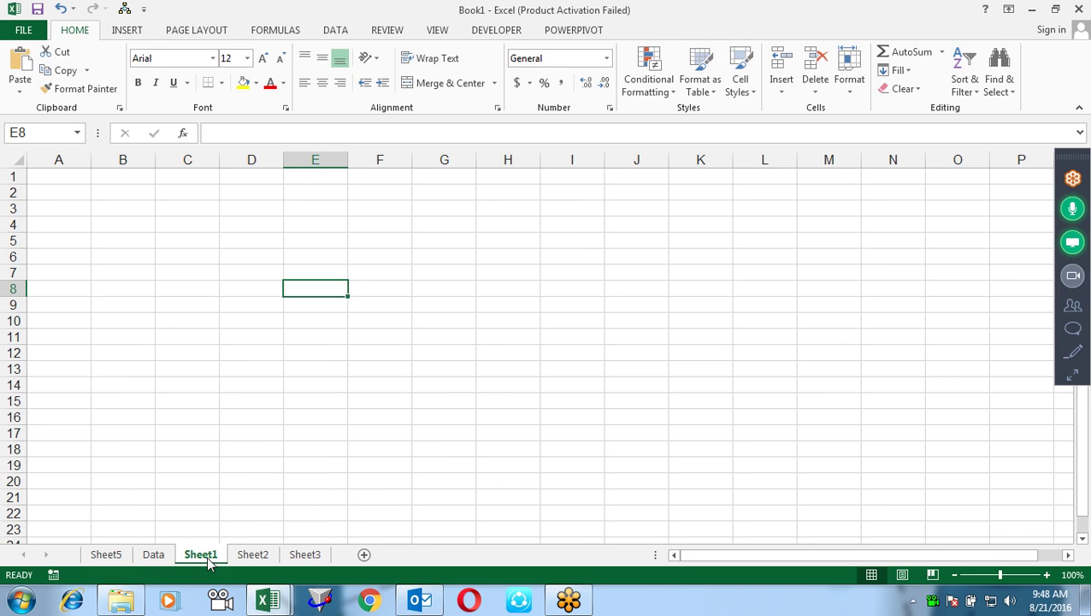
double_click(206, 555)
type("Pivot")
key("Return")
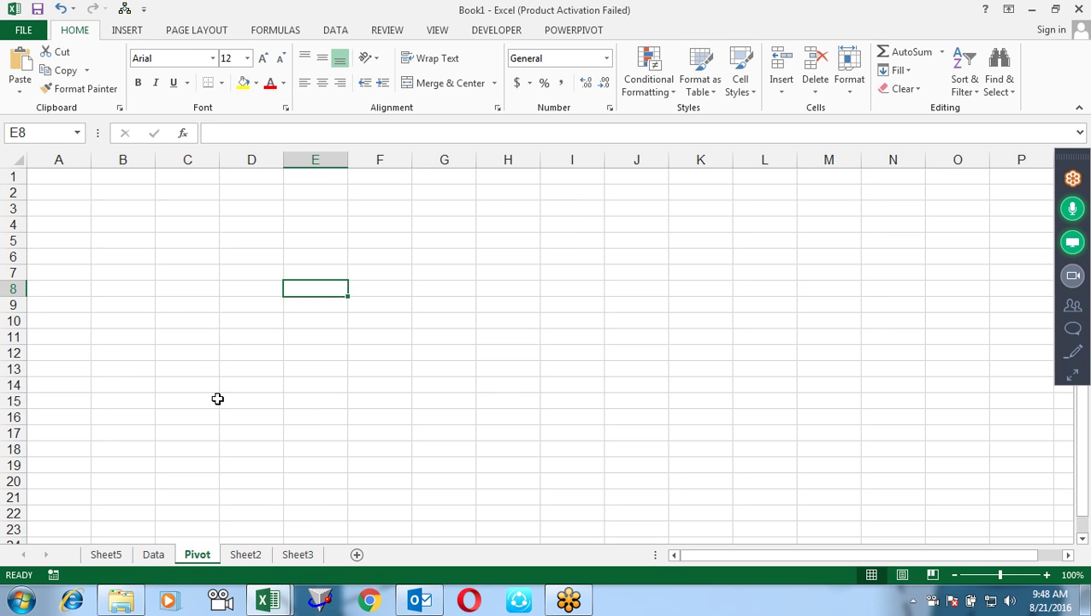
key("alt+F11")
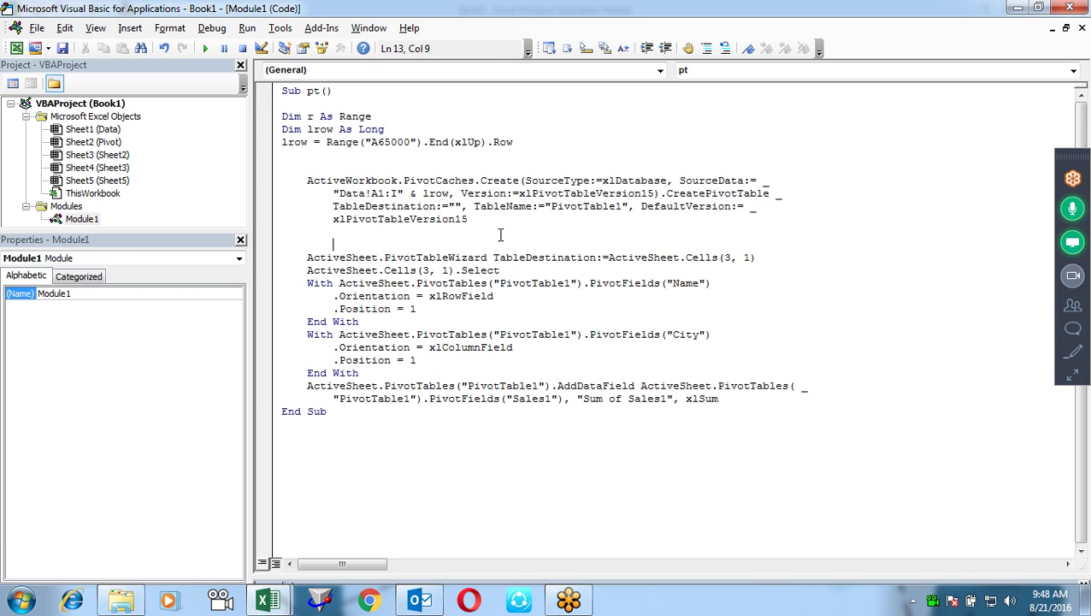
Step: Insert Sheets("Pivot").activate on a new line above the PivotCaches.Create call
key("BackSpace")
key("BackSpace")
key("Up")
key("Up")
key("Up")
key("Home")
key("Return")
key("Return")
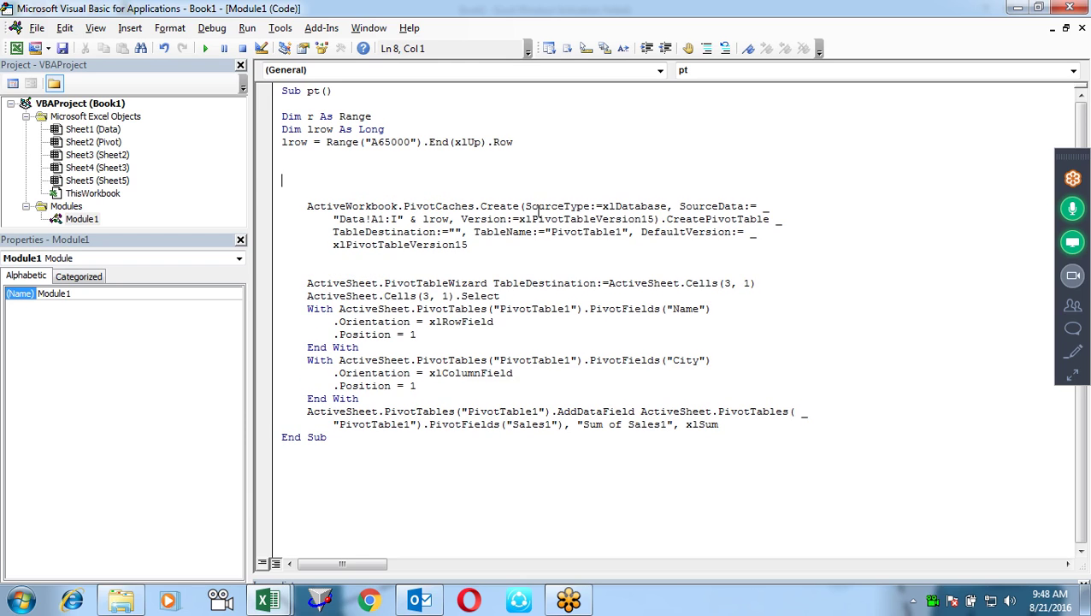
type("Sheets(\"Pivot")
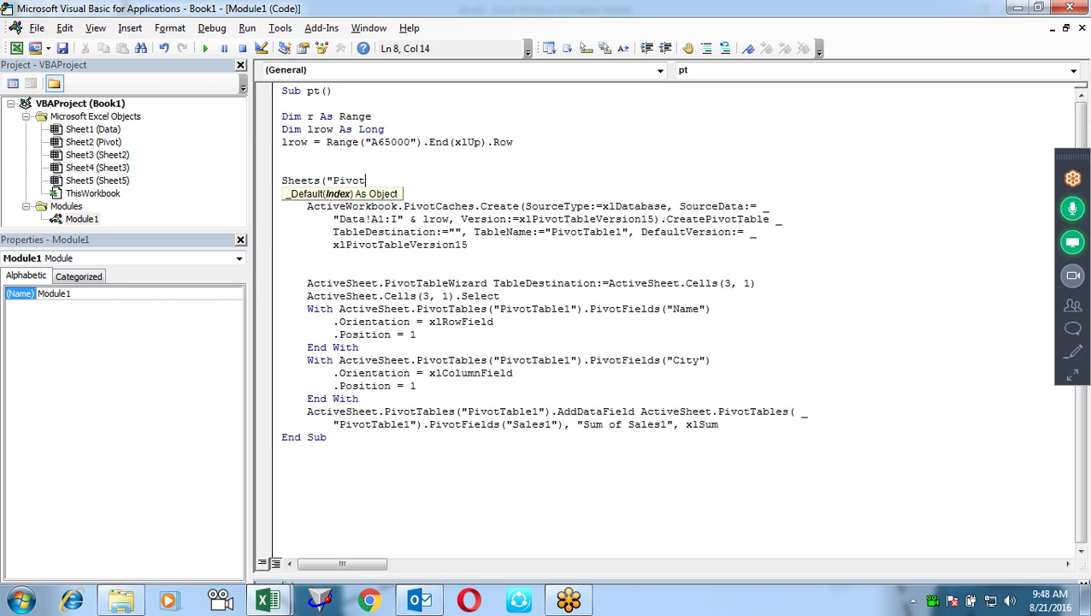
type("\").a")
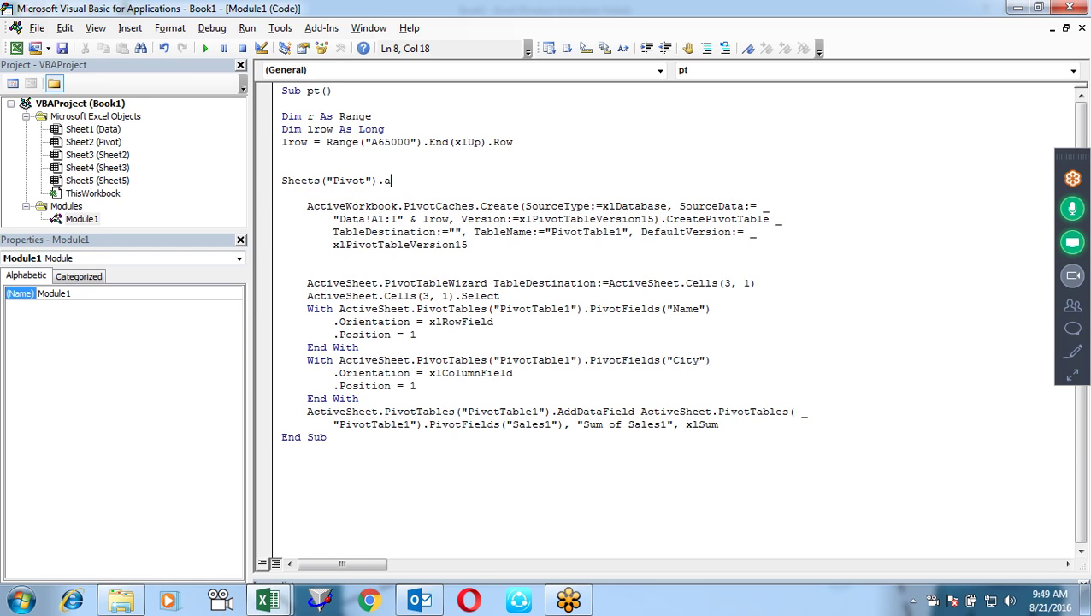
type("ctivate")
key("Down")
key("Down")
key("Down")
key("Down")
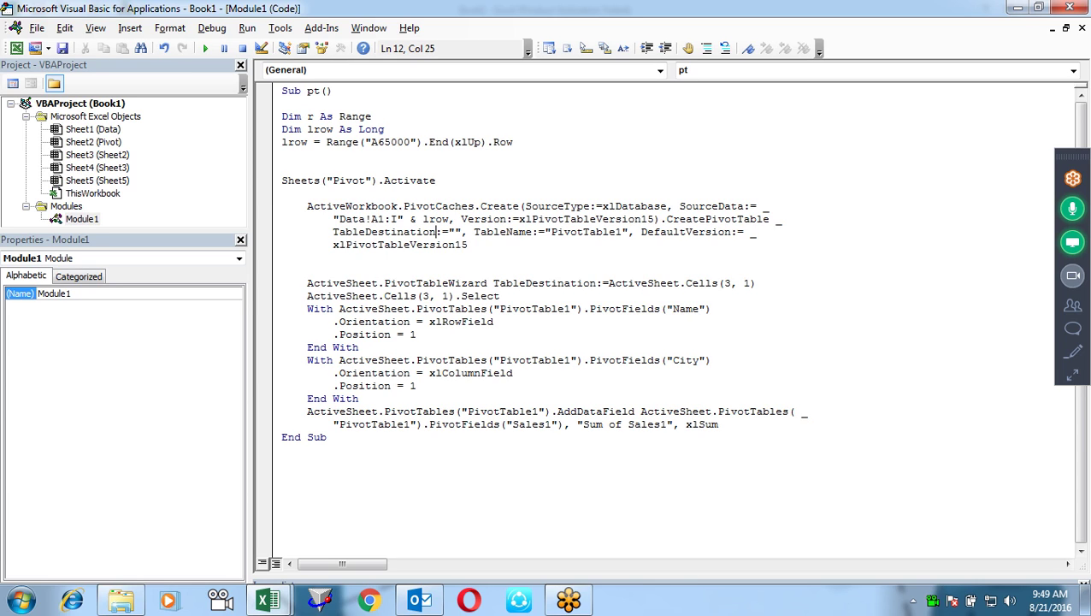
key("Down")
key("Down")
key("Down")
key("Down")
key("Right")
key("Right")
key("Right")
key("Right")
key("Right")
key("Right")
key("Right")
key("Right")
key("Right")
key("Right")
key("Right")
key("Right")
key("Right")
key("Right")
key("Right")
key("Right")
Step: Replace the PivotTableWizard's Cells(3, 1) destination with ("A3")
key("Return")
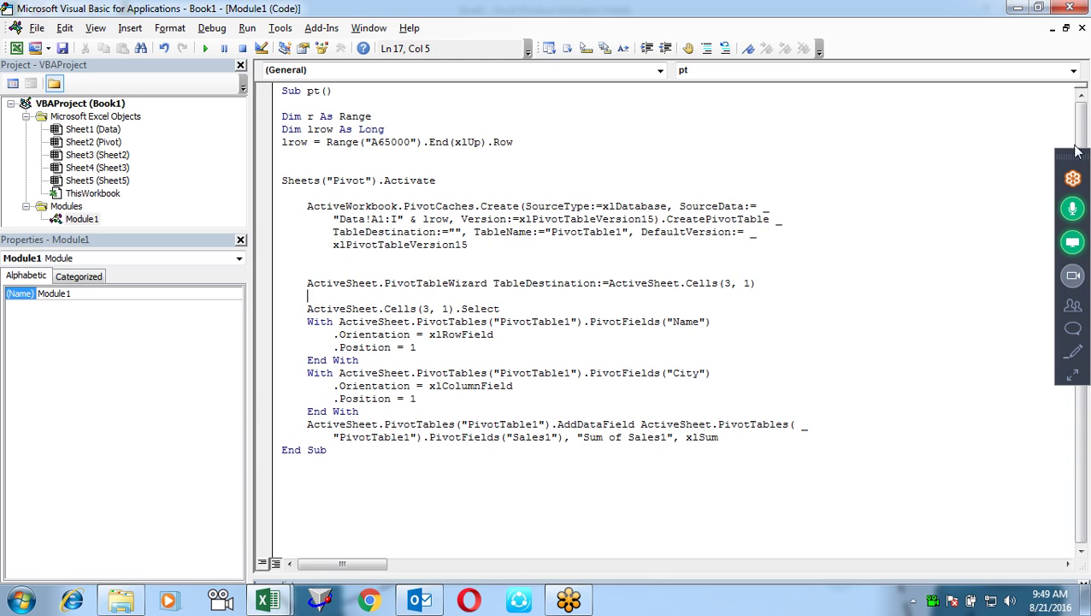
left_click_drag(756, 283, 610, 283)
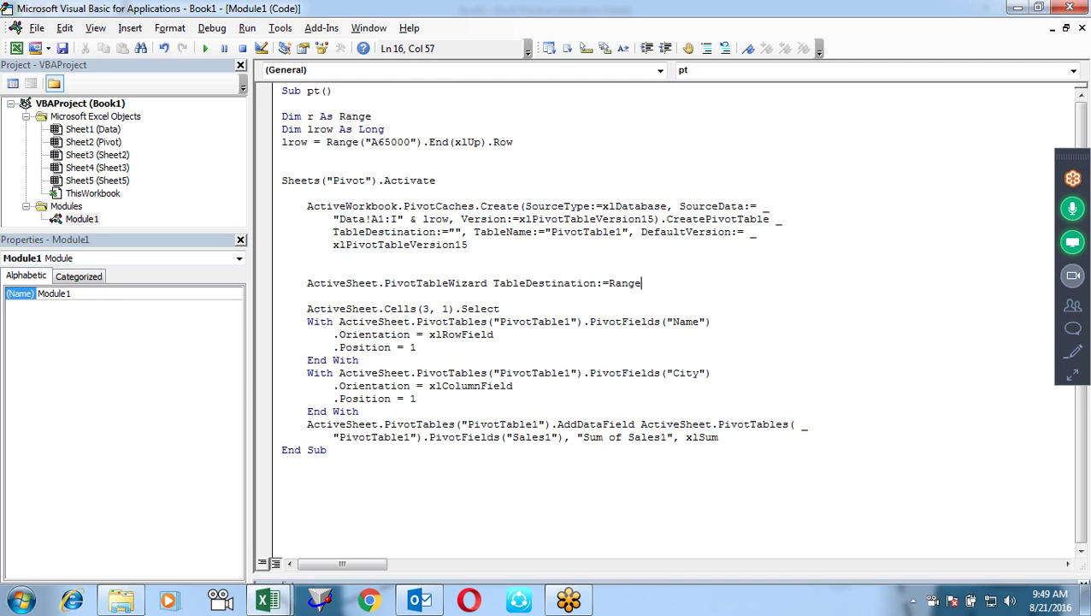
type("(\"A3")
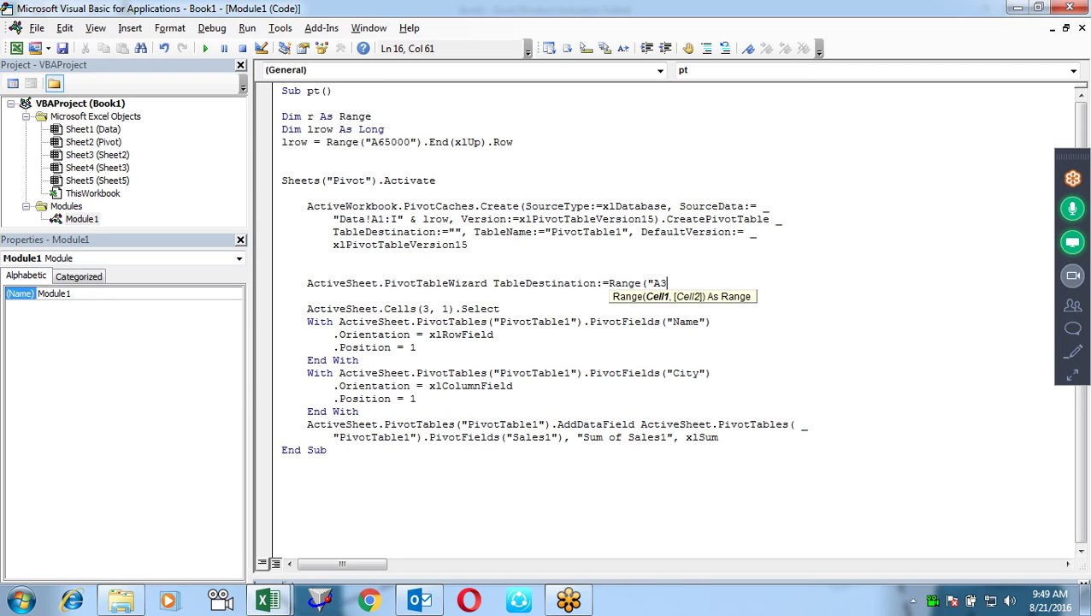
type("\")")
key("Return")
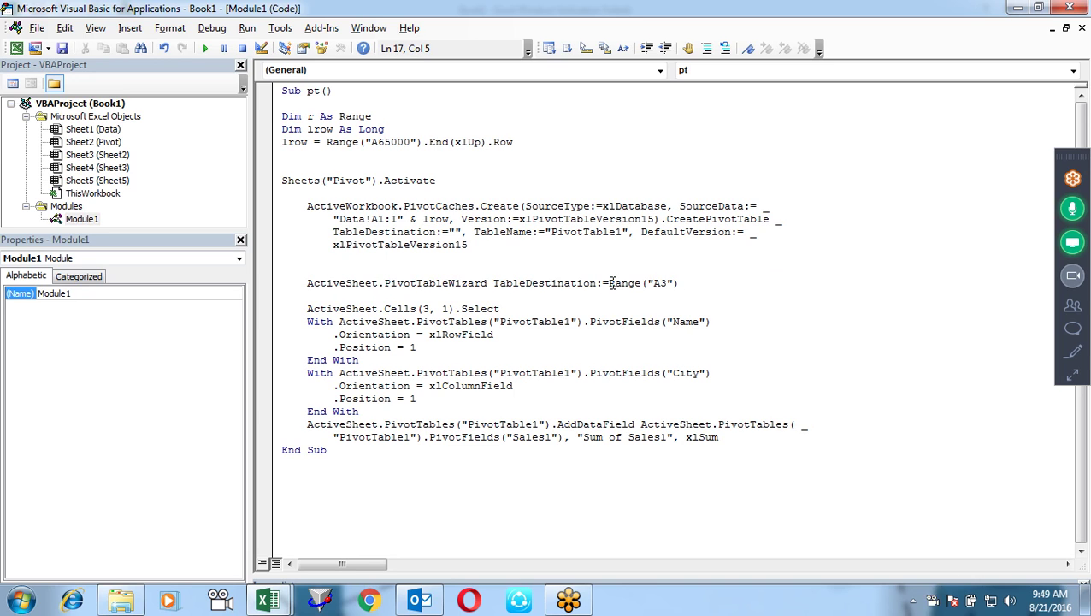
Step: Delete the Cells(3, 1).Select line and add blank lines after the Name and City With blocks
left_click(514, 308)
key("shift+Home")
key("Delete")
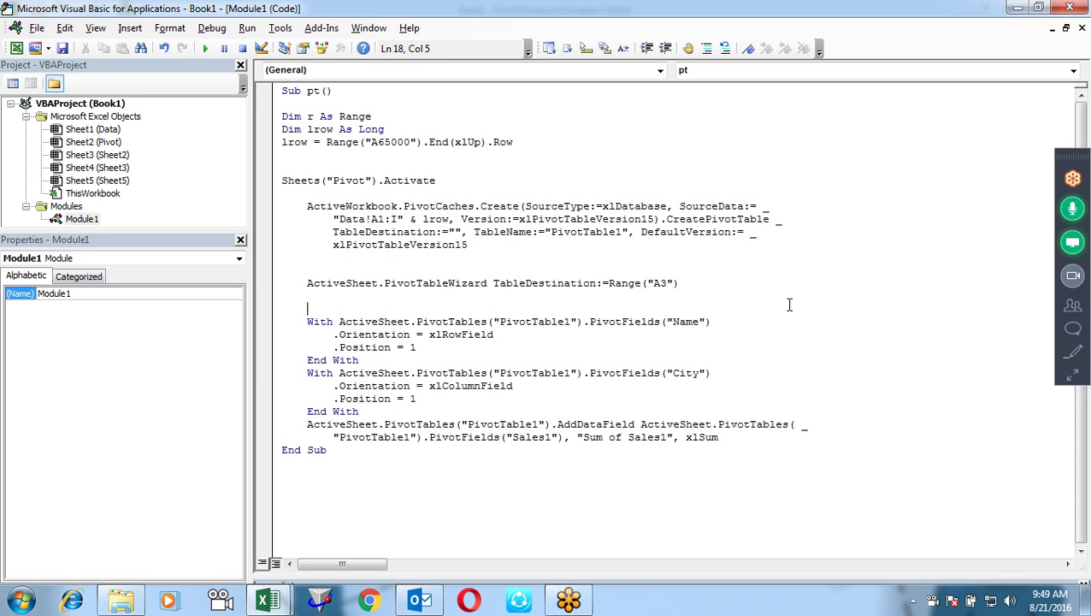
left_click(400, 361)
key("Return")
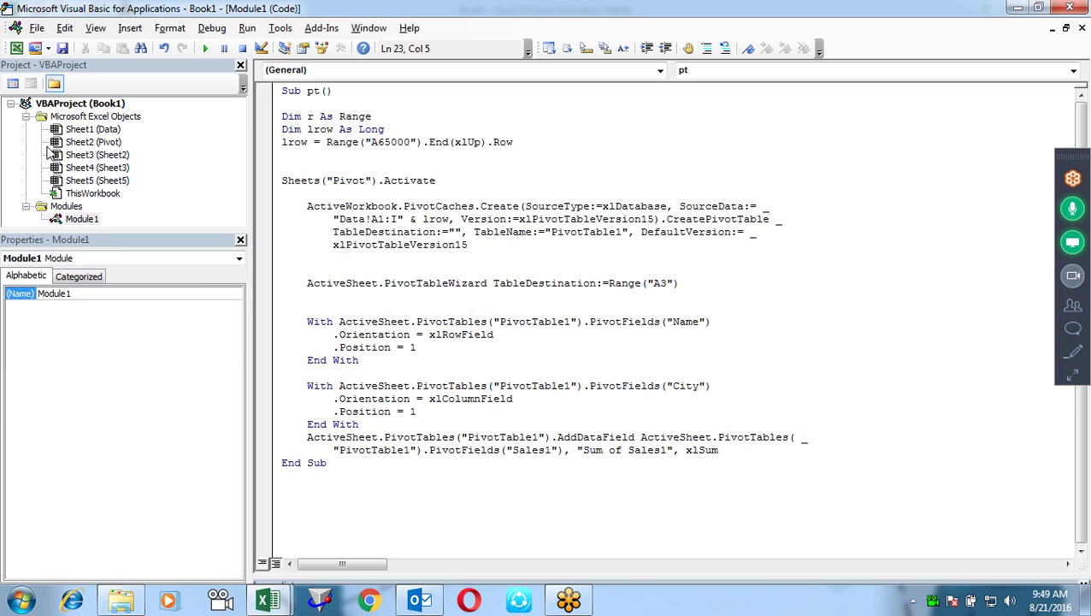
left_click(405, 422)
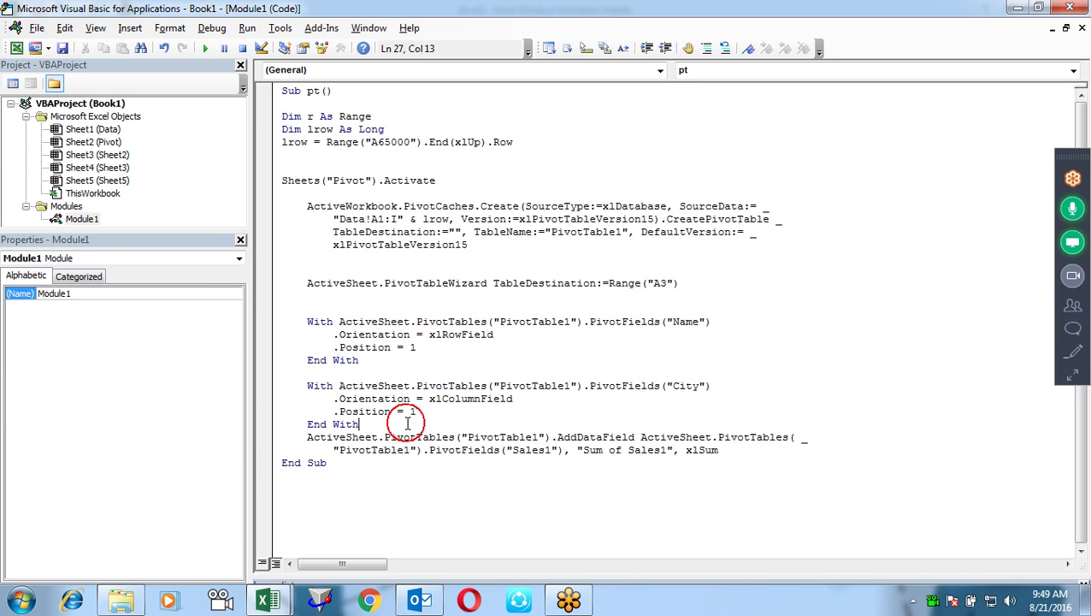
key("Return")
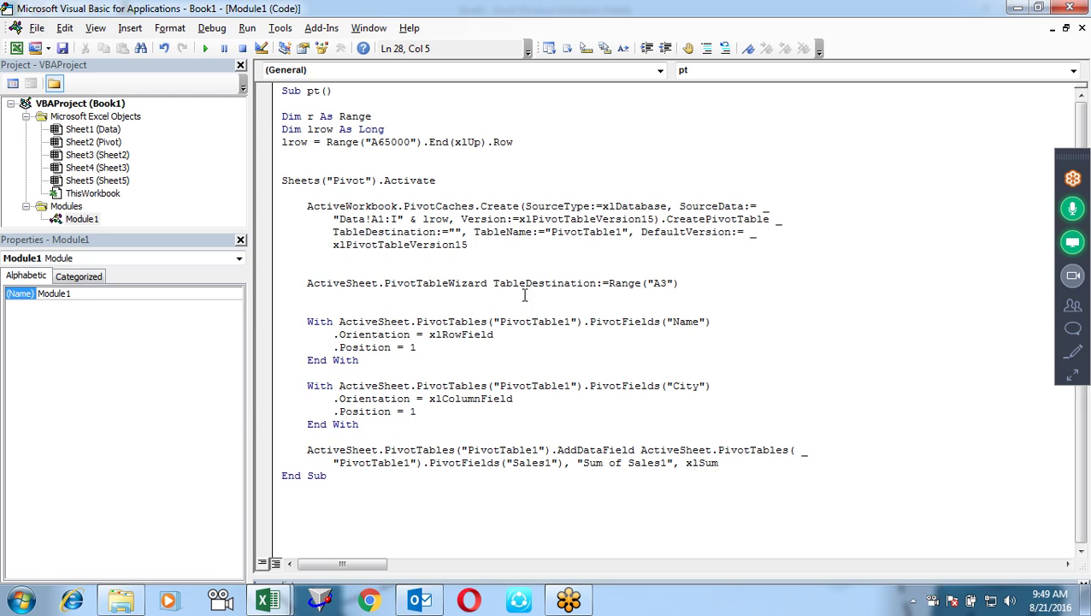
Step: Review the Name xlRowField and City xlColumnField settings and position in the macro
left_click(455, 334)
left_click(519, 321)
left_click(696, 322)
left_click(482, 335)
left_click(684, 386)
left_click_drag(537, 399, 456, 399)
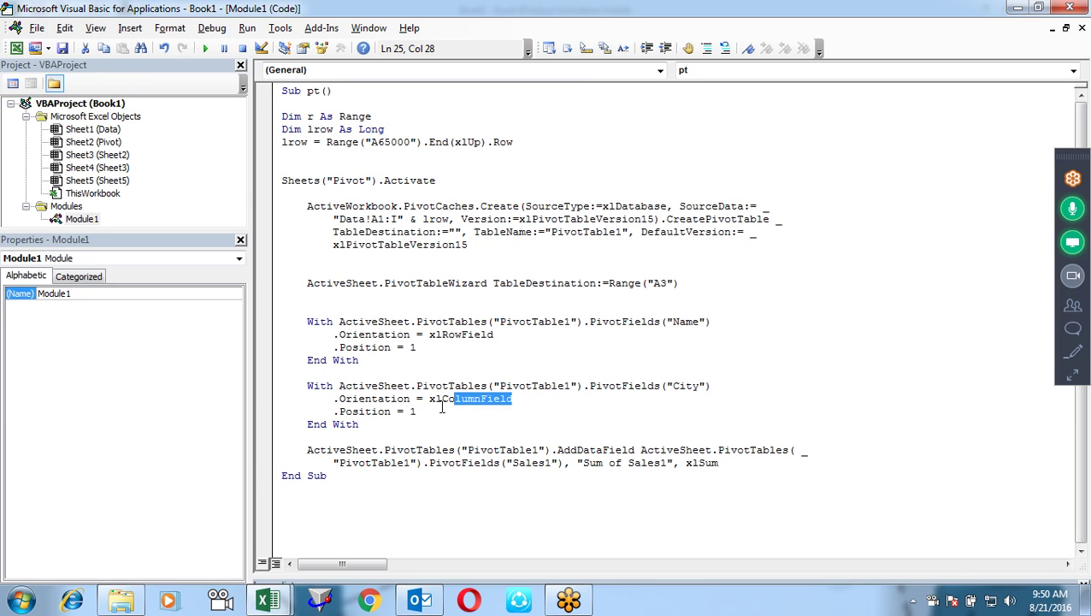
left_click(428, 414)
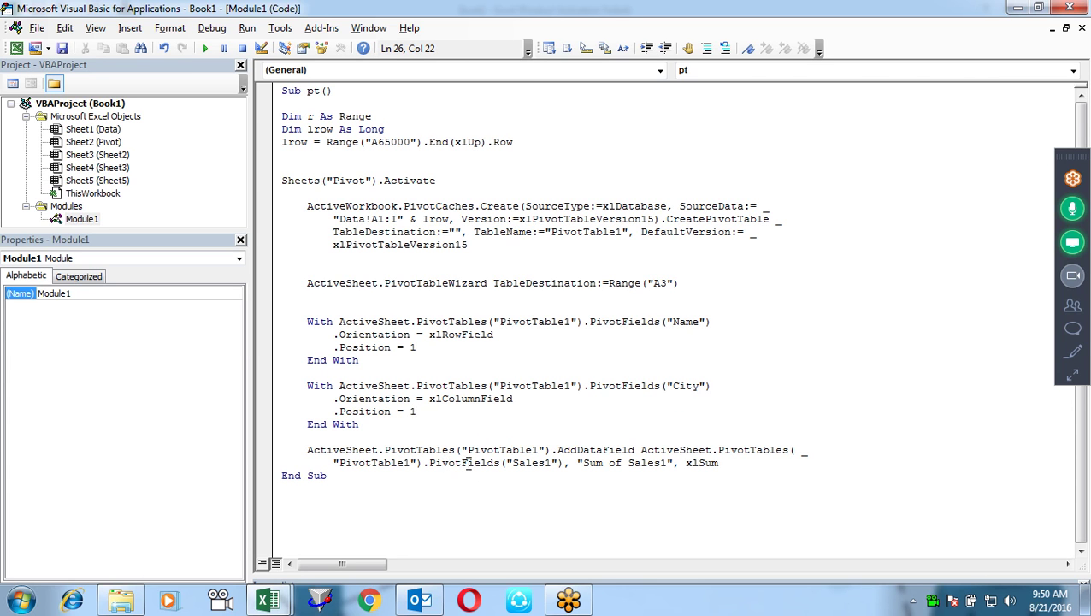
Step: Compare against Sheet5's pivot, check the Sum of Sales1 data field line, then return to Excel
key("alt+F11")
key("alt+F11")
key("alt+Tab")
left_click(106, 554)
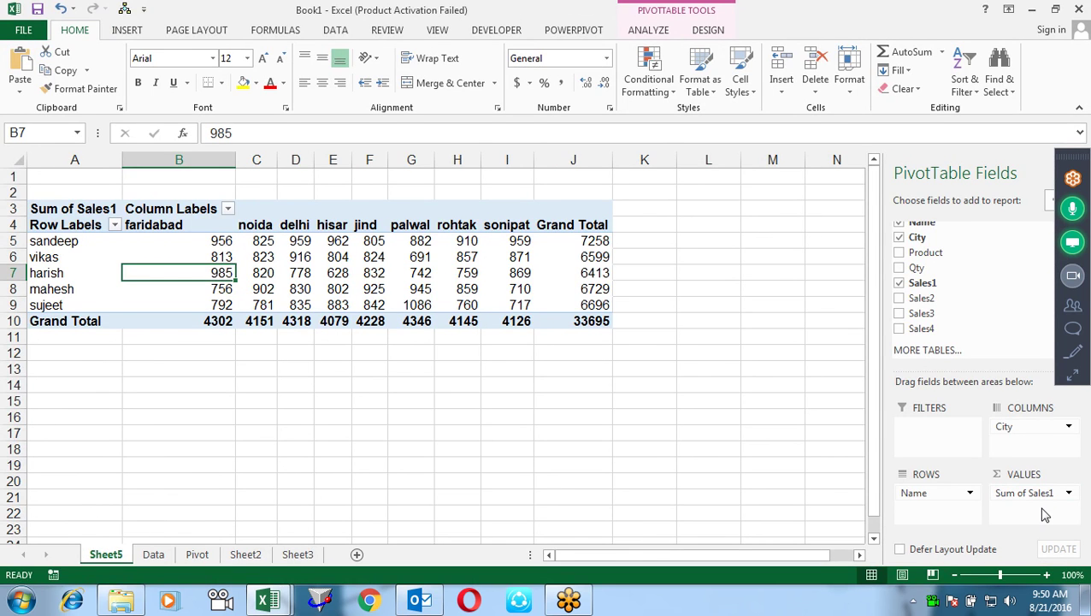
key("alt+F11")
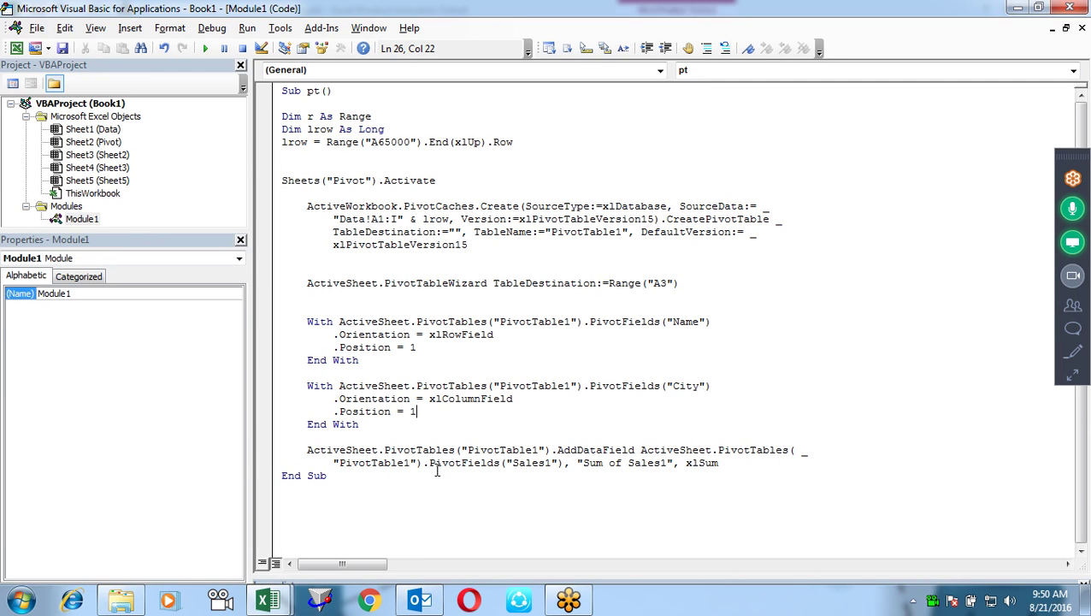
left_click(538, 462)
left_click_drag(583, 463, 637, 465)
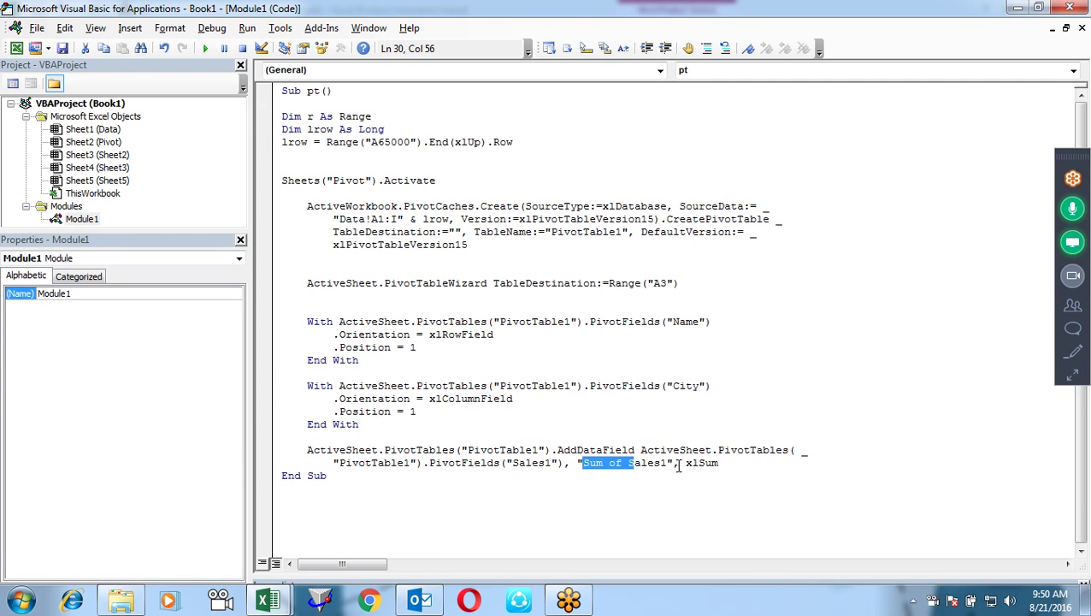
left_click(723, 464)
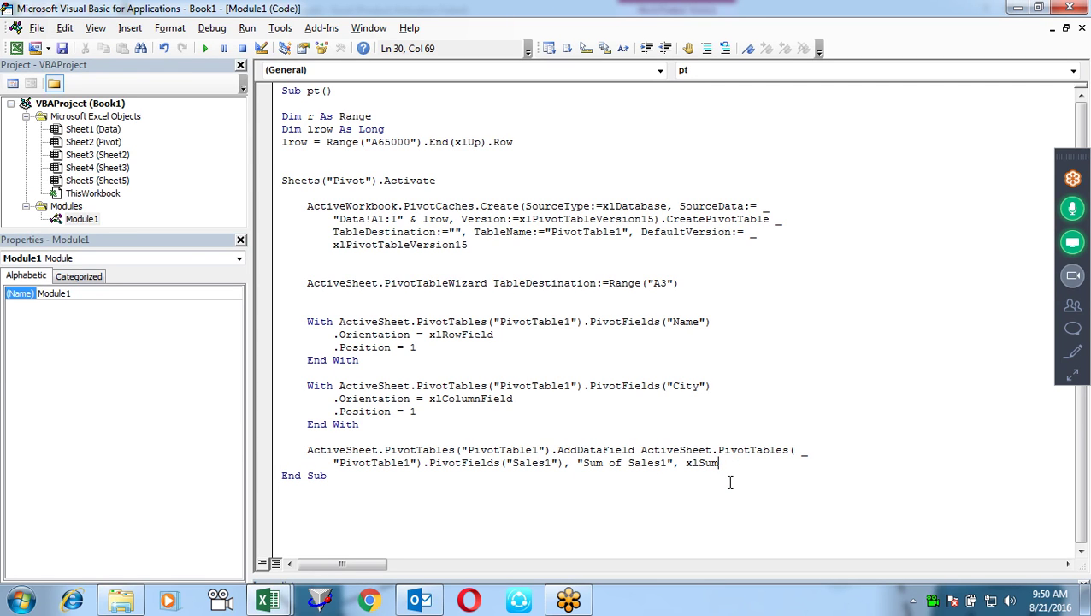
key("alt+F11")
Step: Delete the Sheet5 pivot sheet with Alt+E, L
key("alt+e")
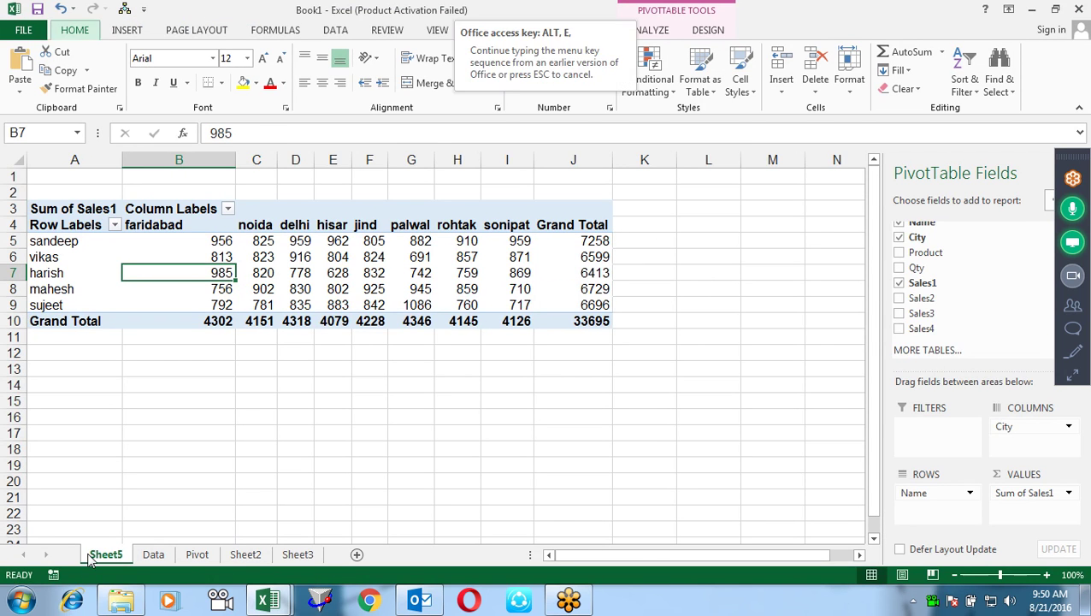
key("l")
key("Return")
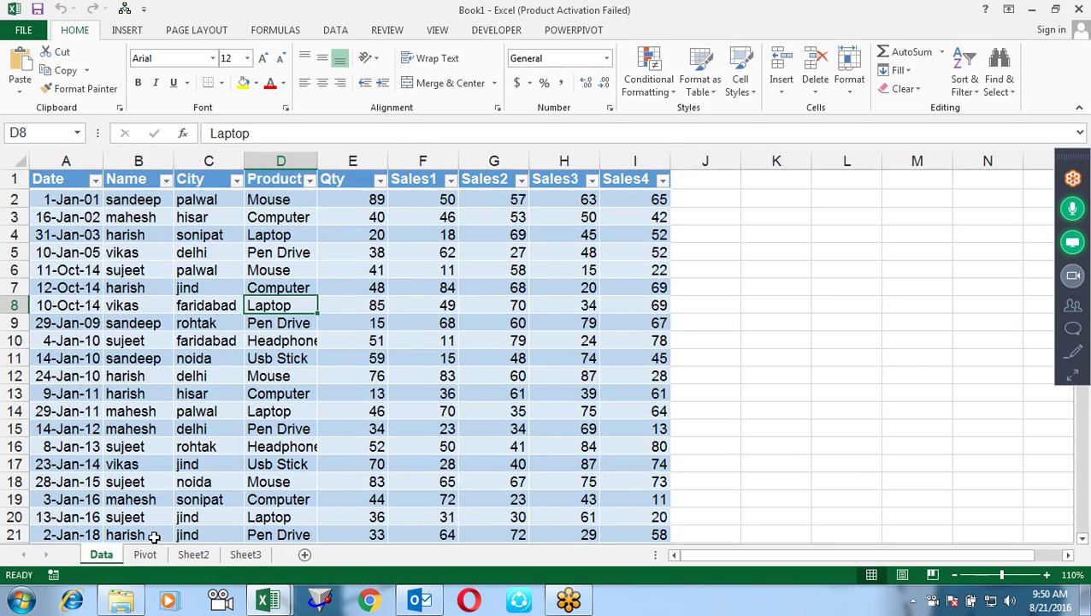
Step: Run the pt macro from Developer > Macros on the Data sheet, then return to the code
left_click(191, 306)
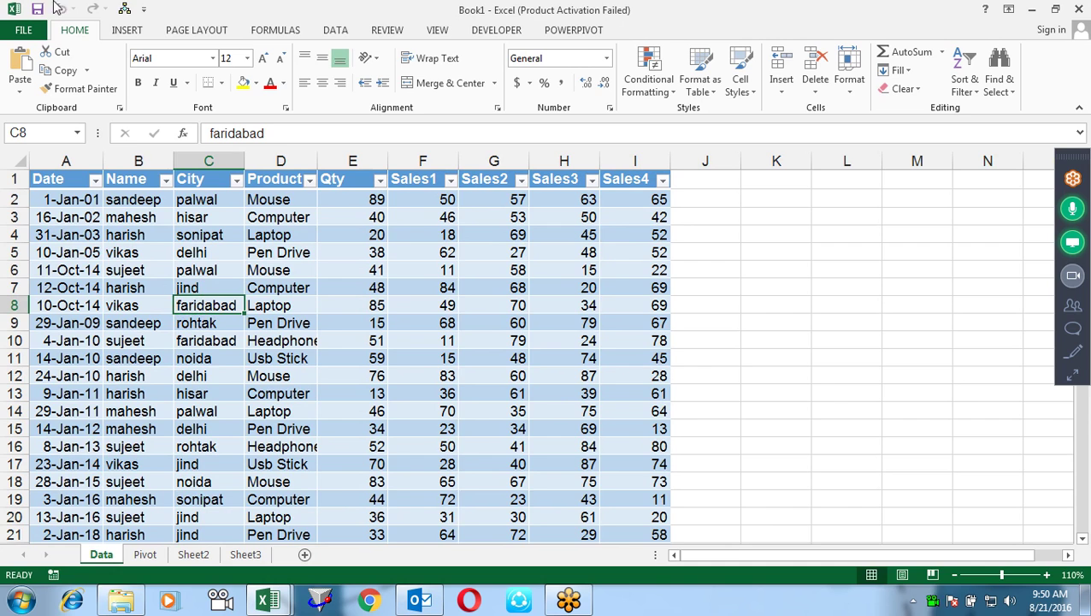
left_click(495, 30)
left_click(54, 68)
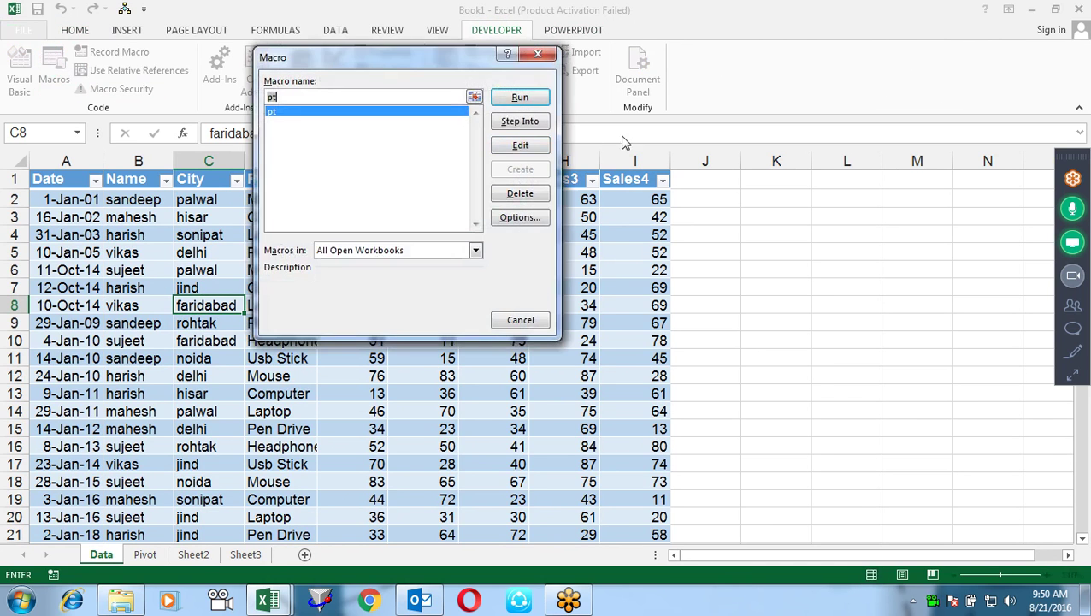
left_click(519, 97)
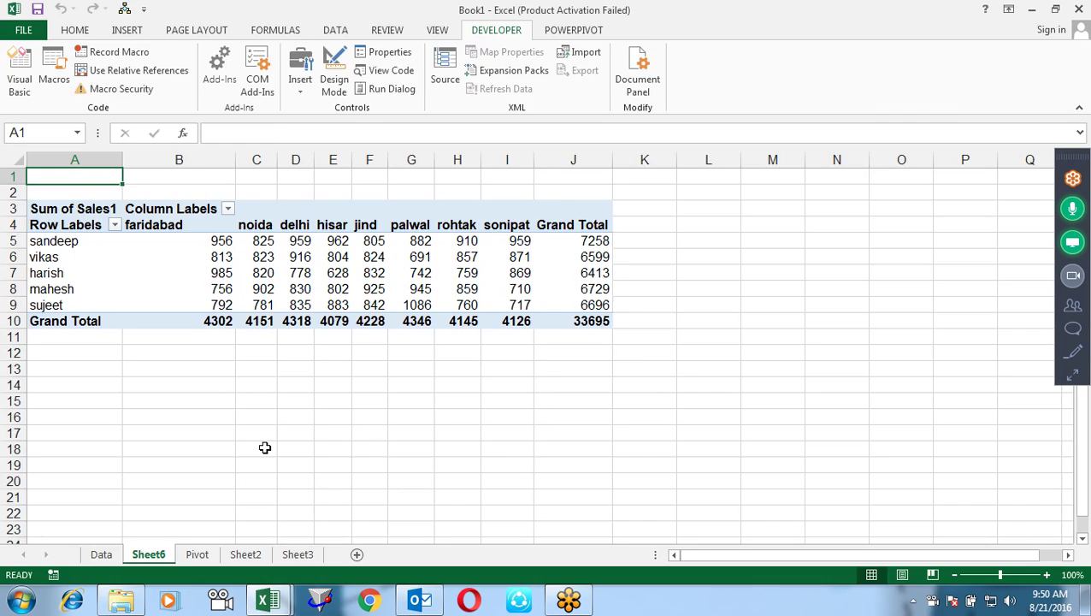
key("alt+F11")
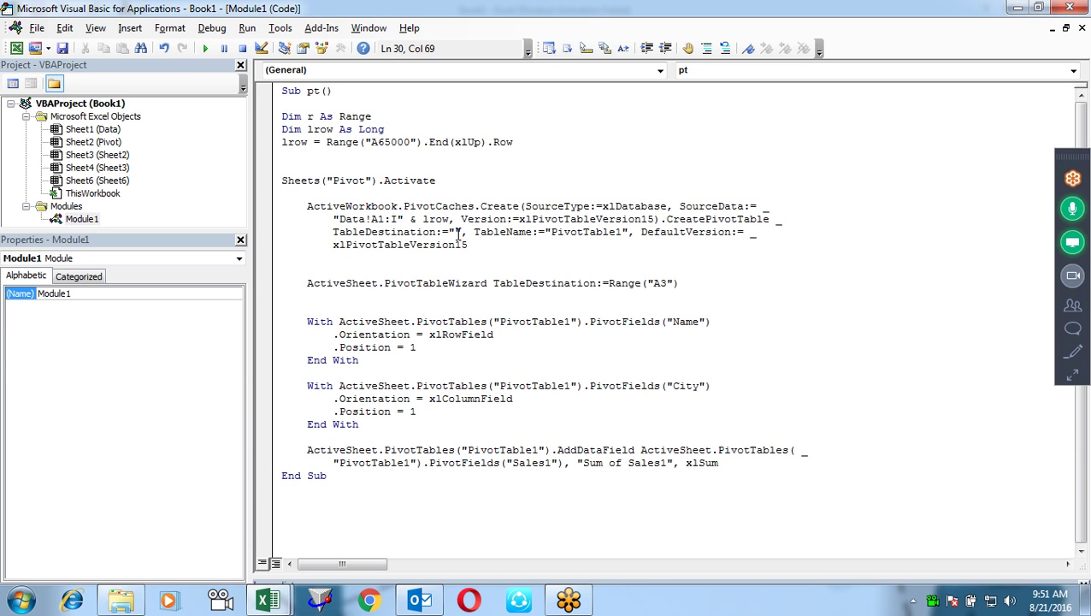
Step: Set the PivotCaches.Create TableDestination to Range("A3") instead of an empty string
left_click(458, 232)
left_click(373, 180)
left_click_drag(373, 180, 333, 183)
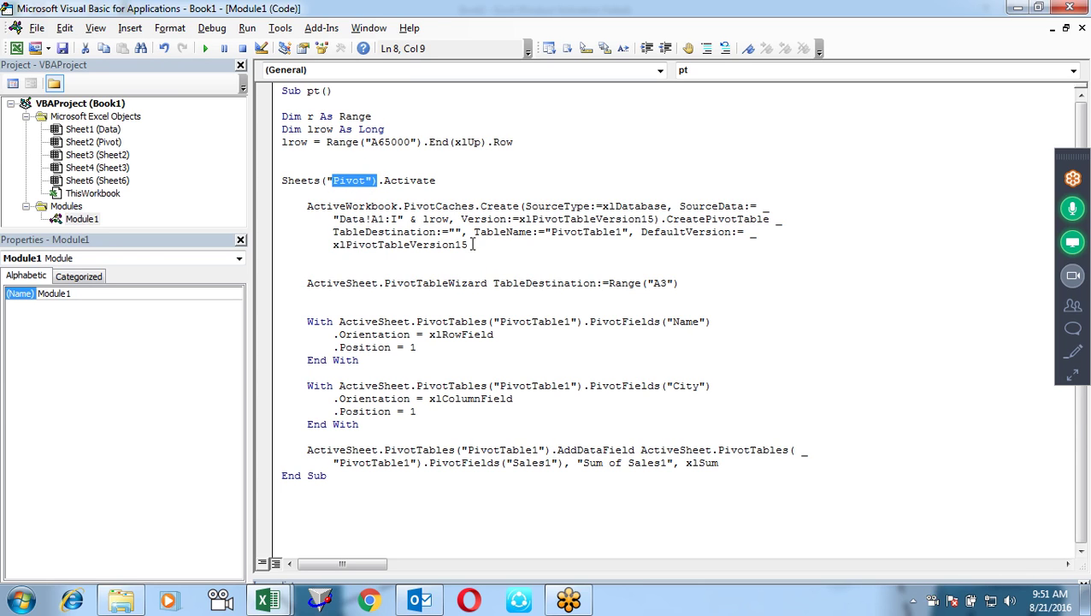
left_click_drag(696, 284, 614, 293)
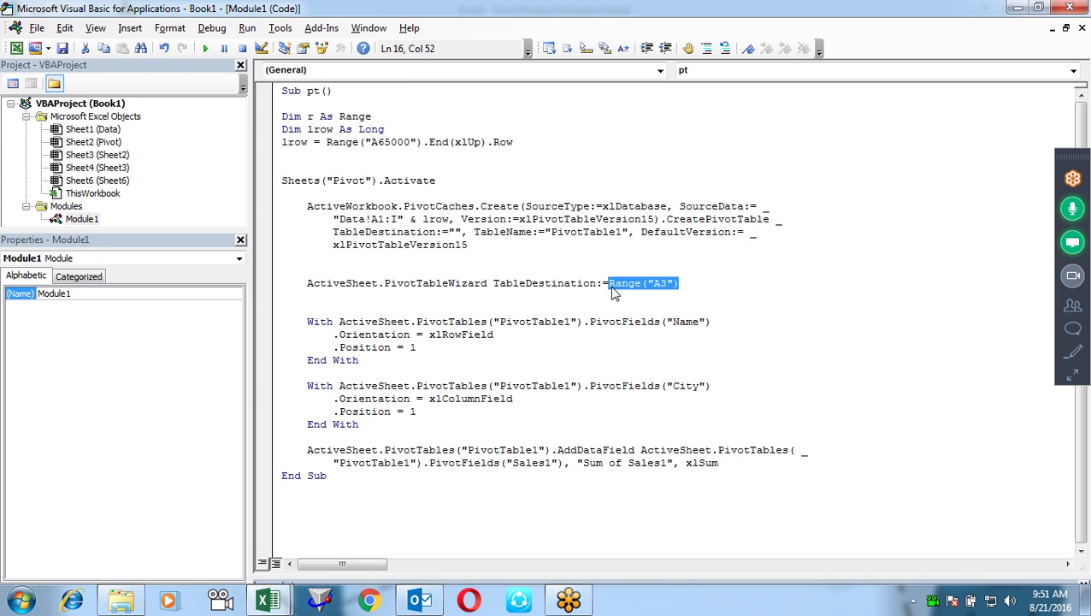
left_click(461, 229)
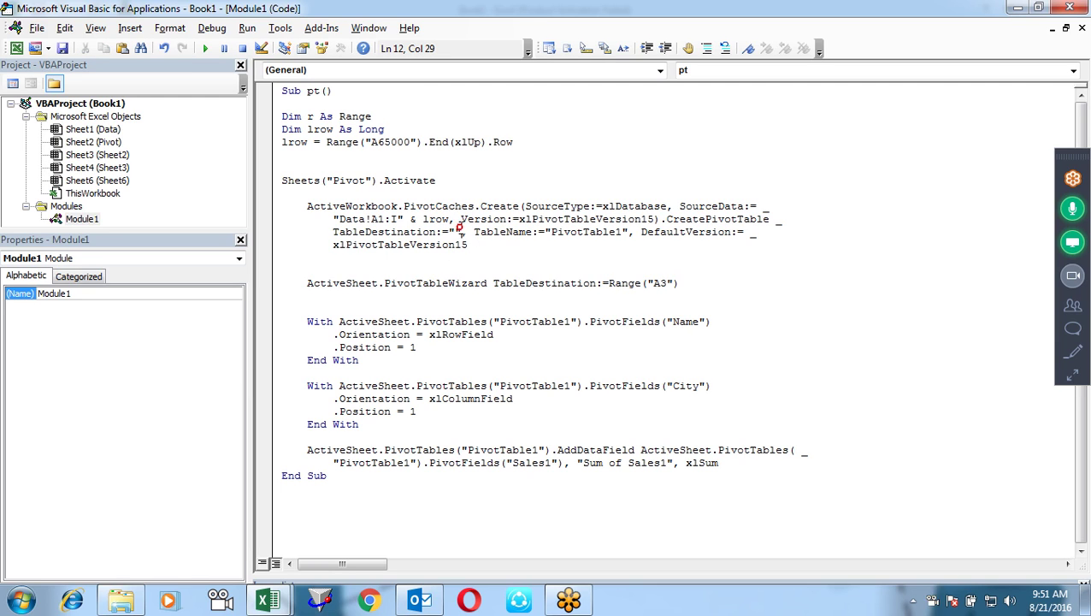
key("BackSpace")
key("BackSpace")
type("Range(\"A3\")")
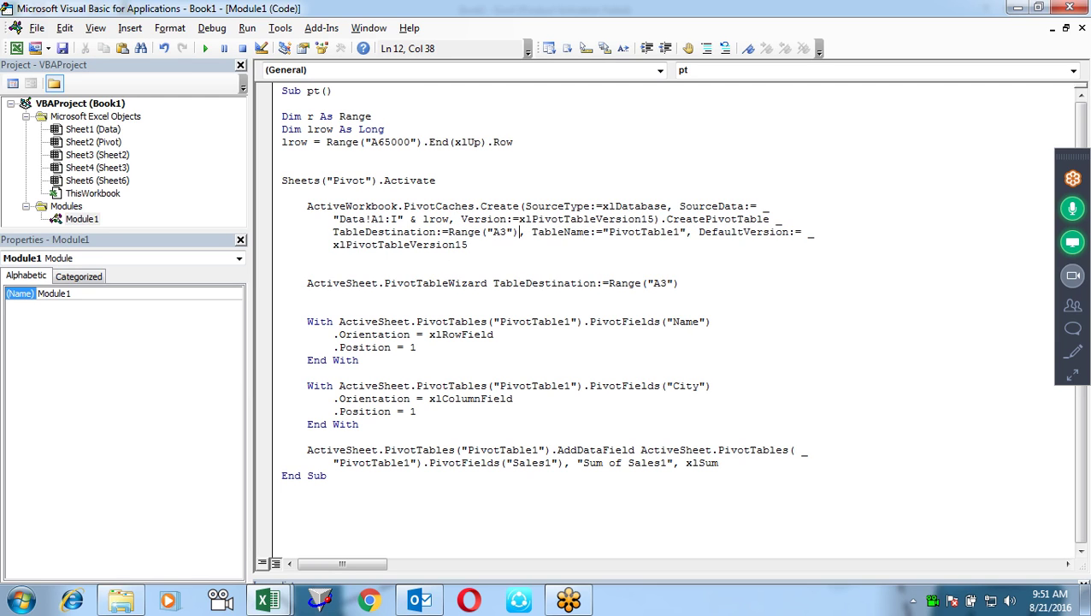
Step: Comment out the PivotTableWizard line with an apostrophe
left_click(466, 295)
left_click(301, 283)
type("'")
key("Down")
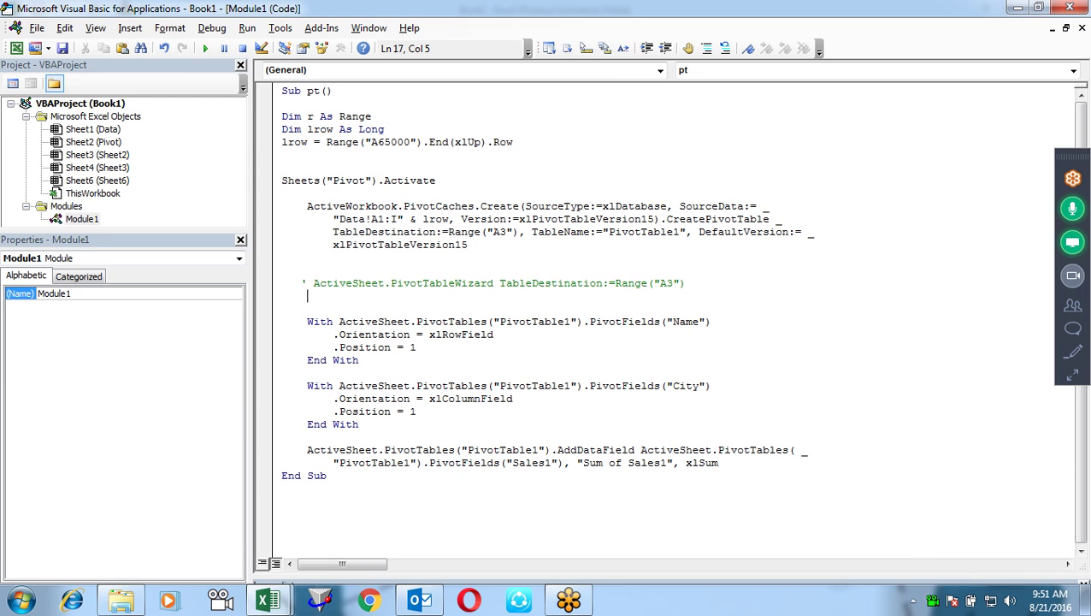
Step: Delete the Sheet6 pivot sheet in Excel with Alt+E, L
key("alt+F11")
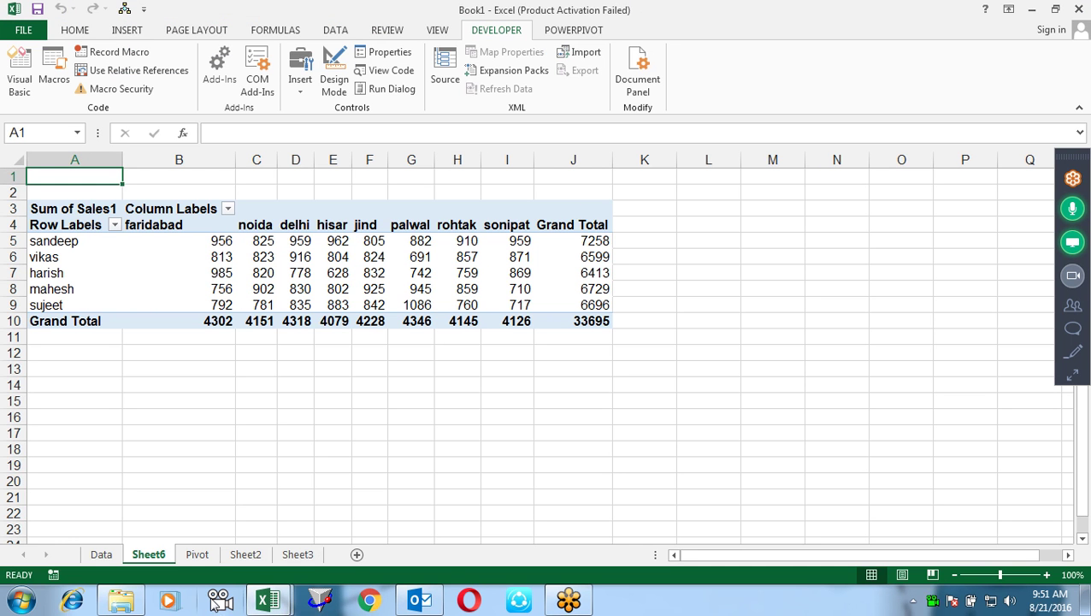
key("alt+e")
key("l")
key("Return")
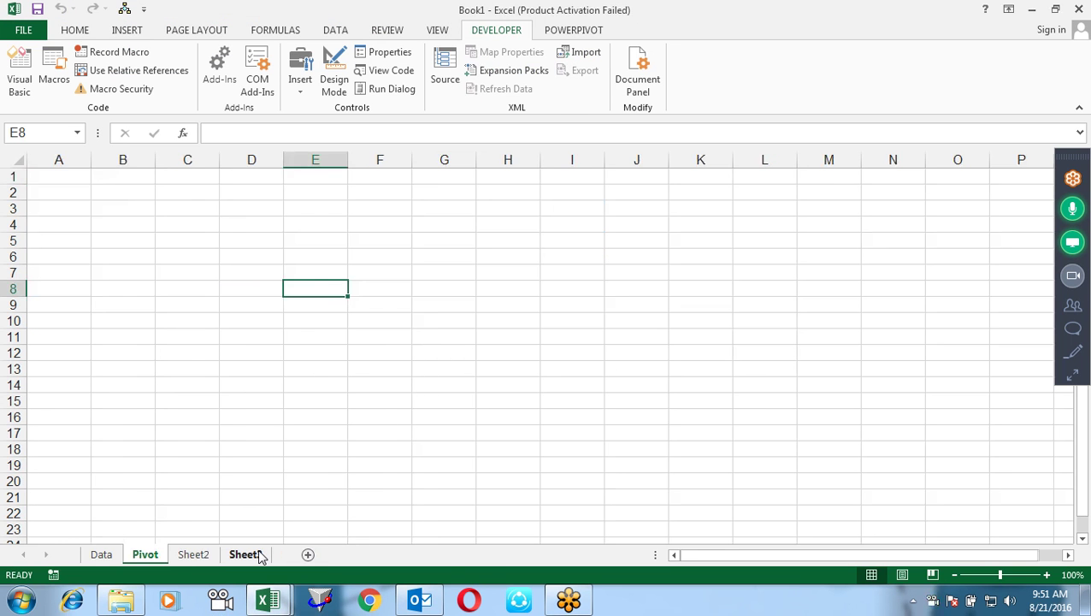
Step: From the Data sheet, rerun the pt macro with Run Sub in the editor
left_click(102, 555)
key("alt+F11")
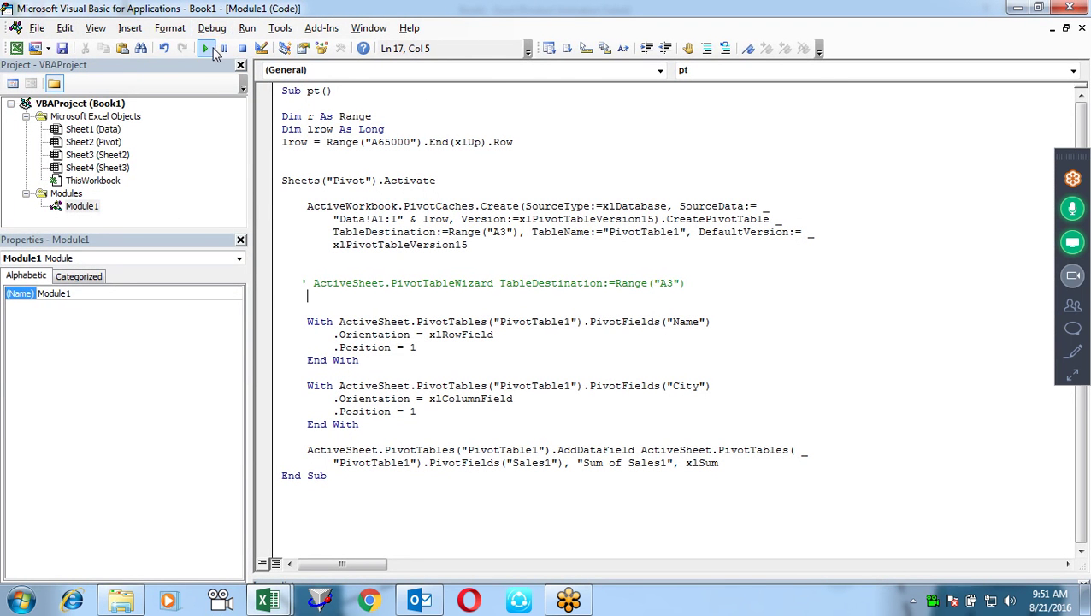
left_click(209, 49)
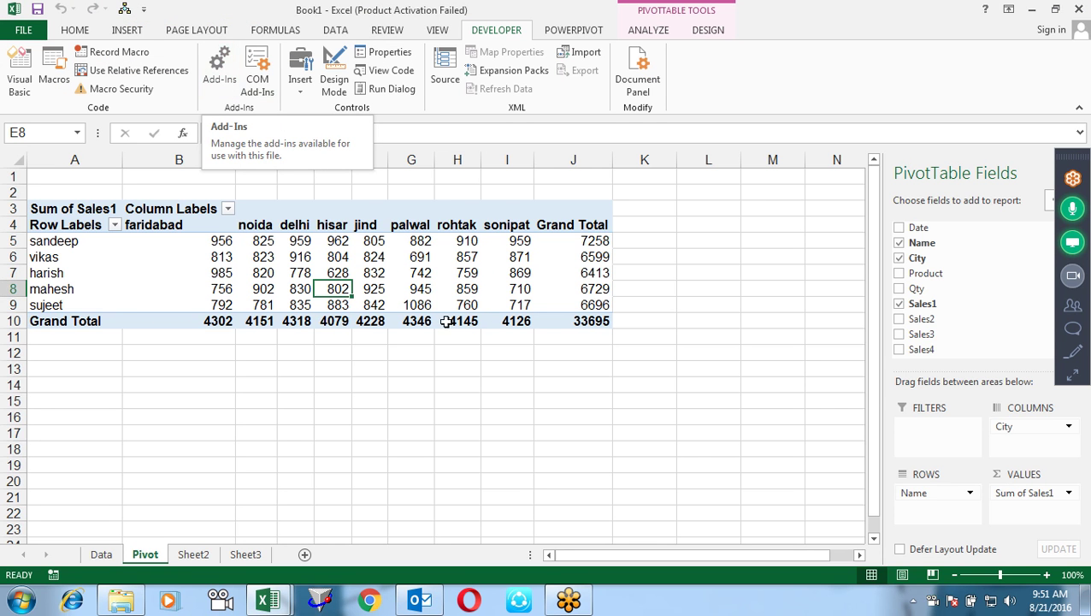
key("alt+F11")
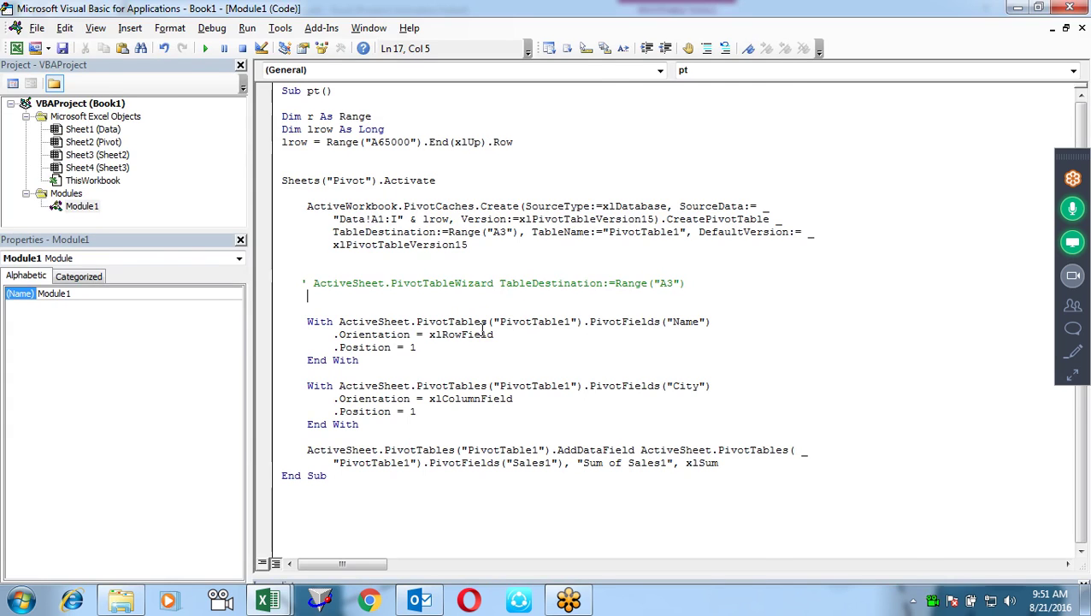
key("alt+F11")
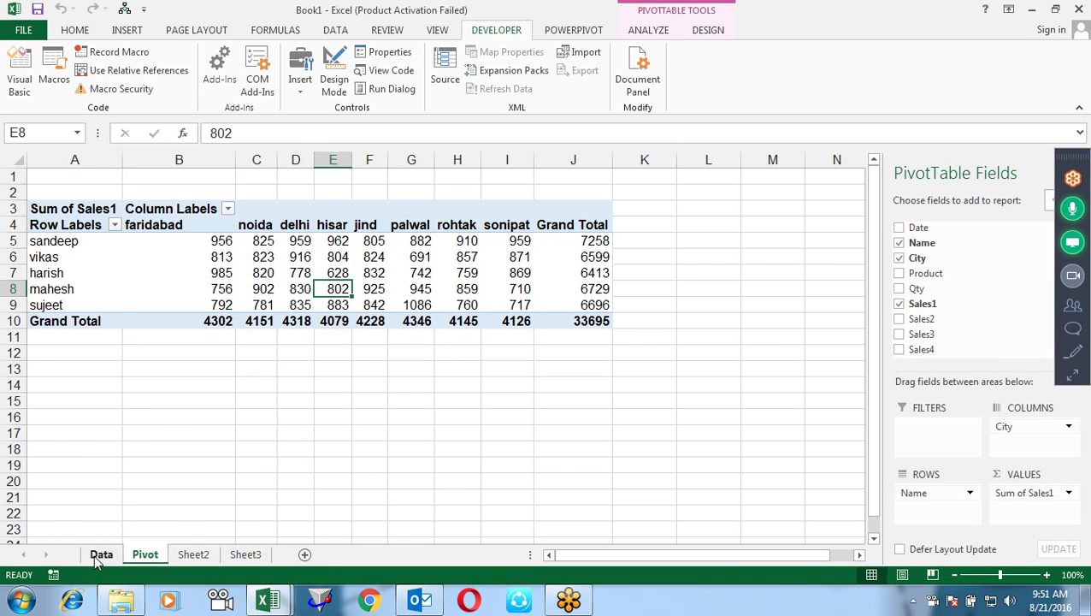
key("super")
key("super")
left_click(12, 603)
left_click(628, 321)
left_click(102, 555)
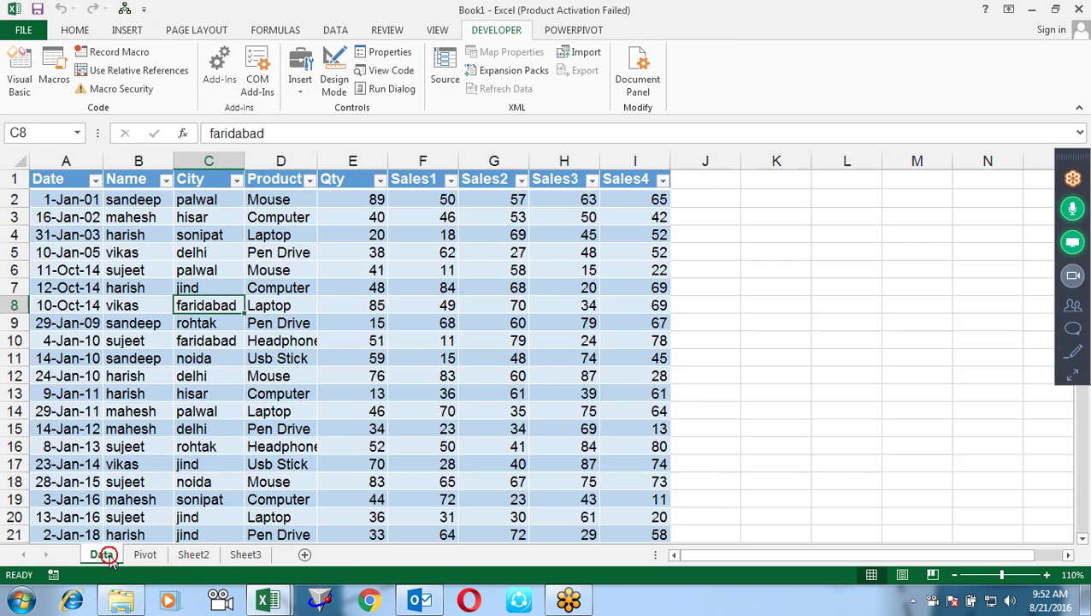
left_click(53, 73)
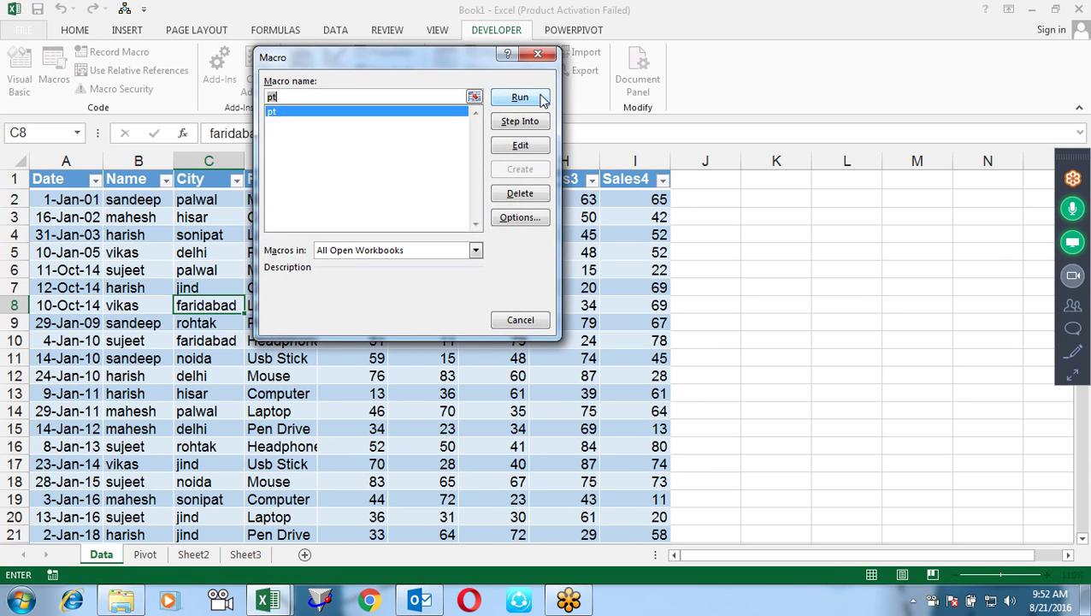
left_click(542, 100)
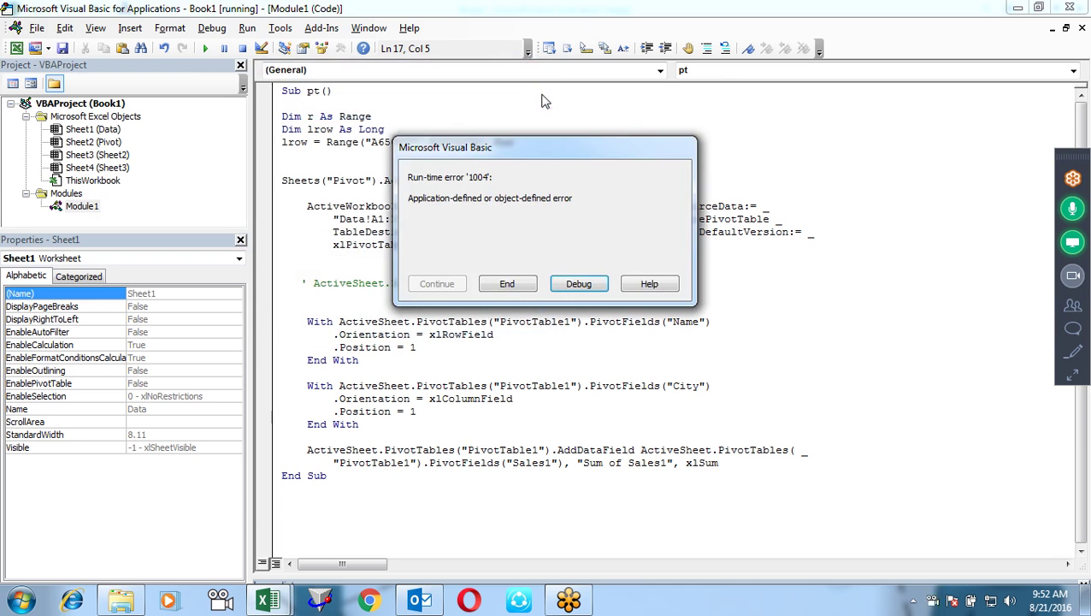
left_click(578, 283)
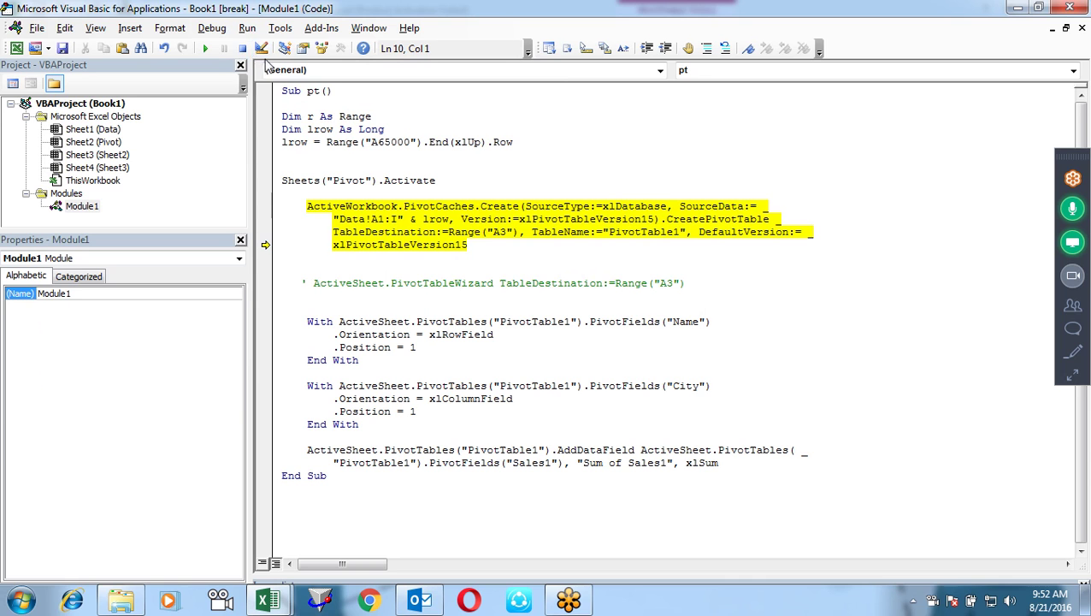
left_click(244, 49)
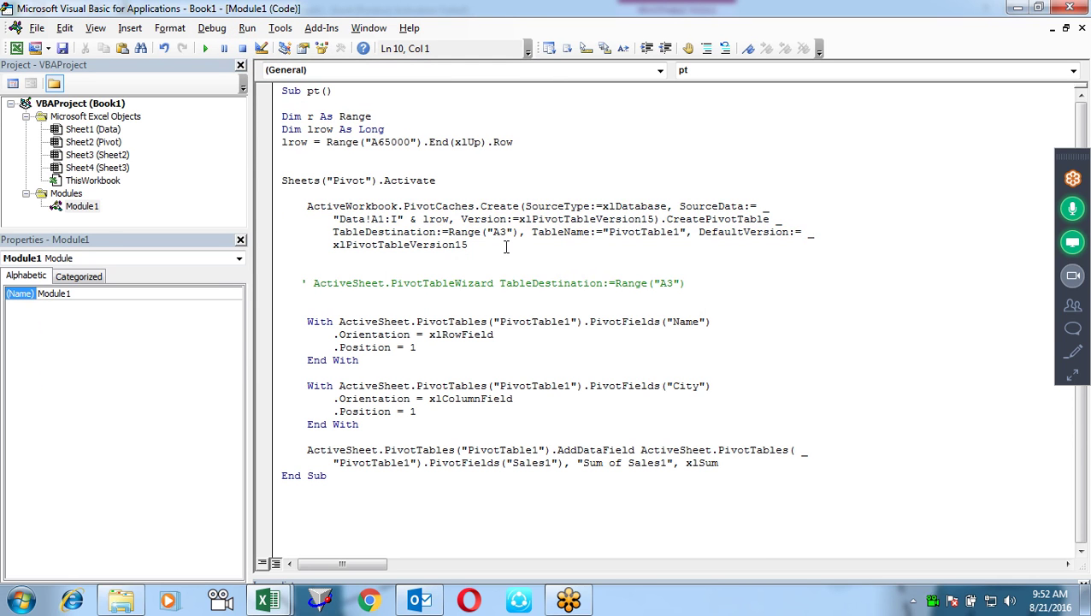
key("alt+F11")
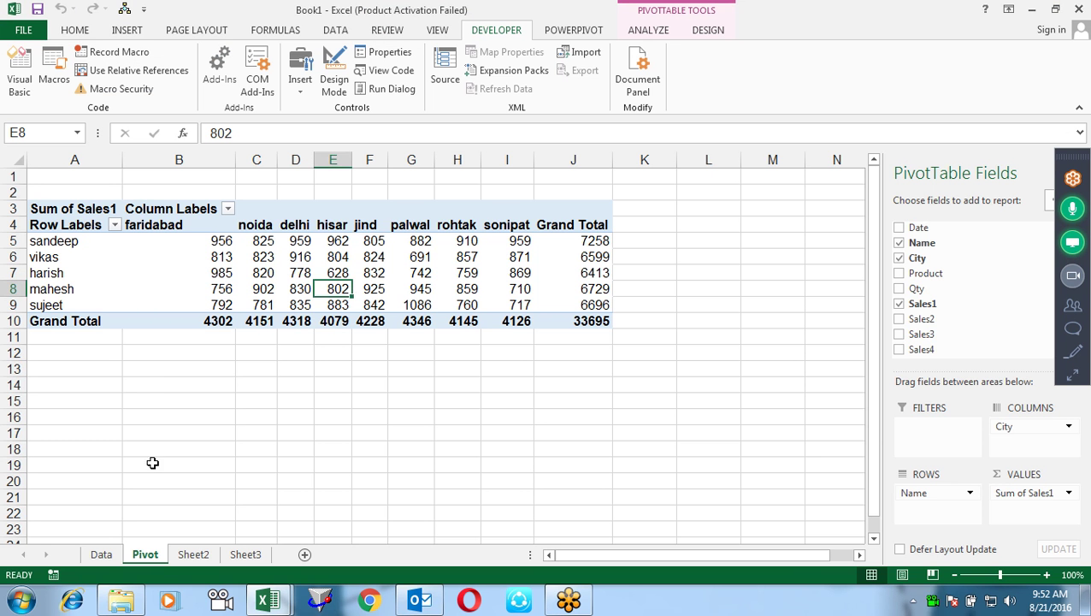
key("alt+F11")
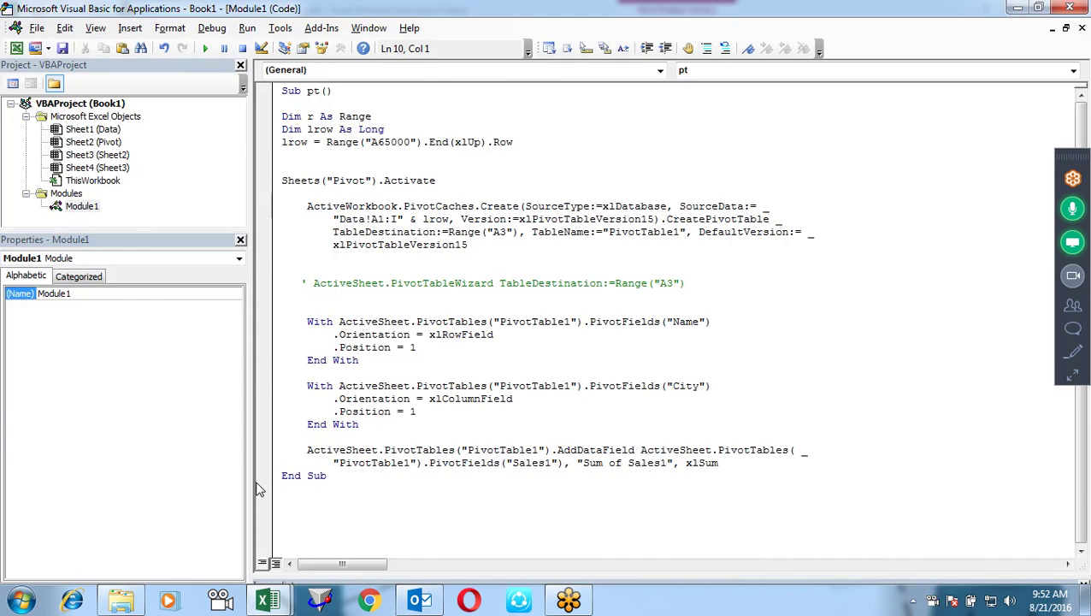
Step: Check the pivot on the Pivot sheet, then select the Name field's With…End With block
key("alt+F11")
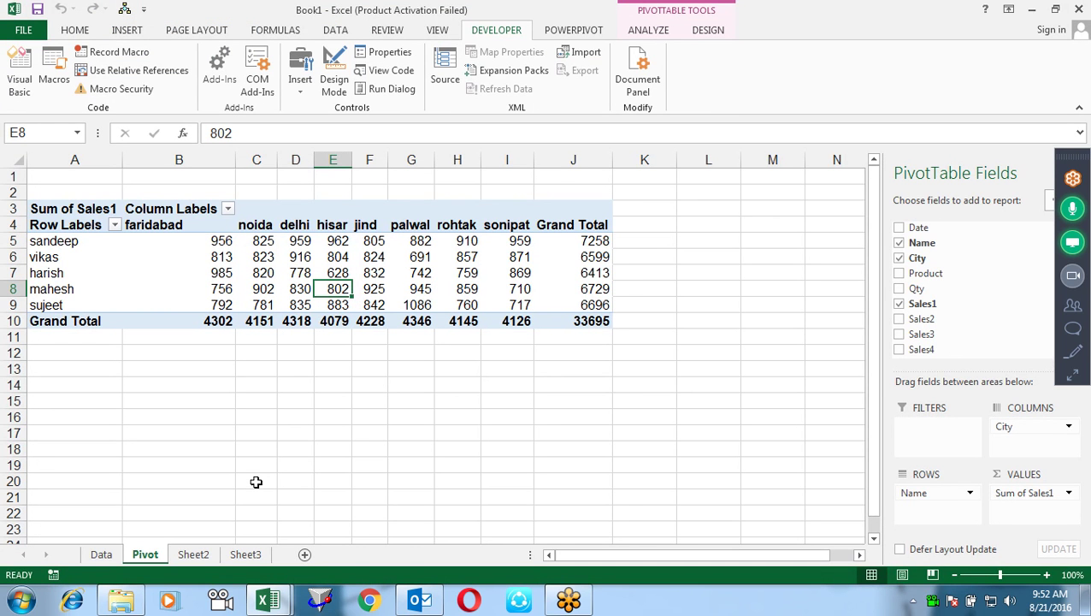
key("alt+F11")
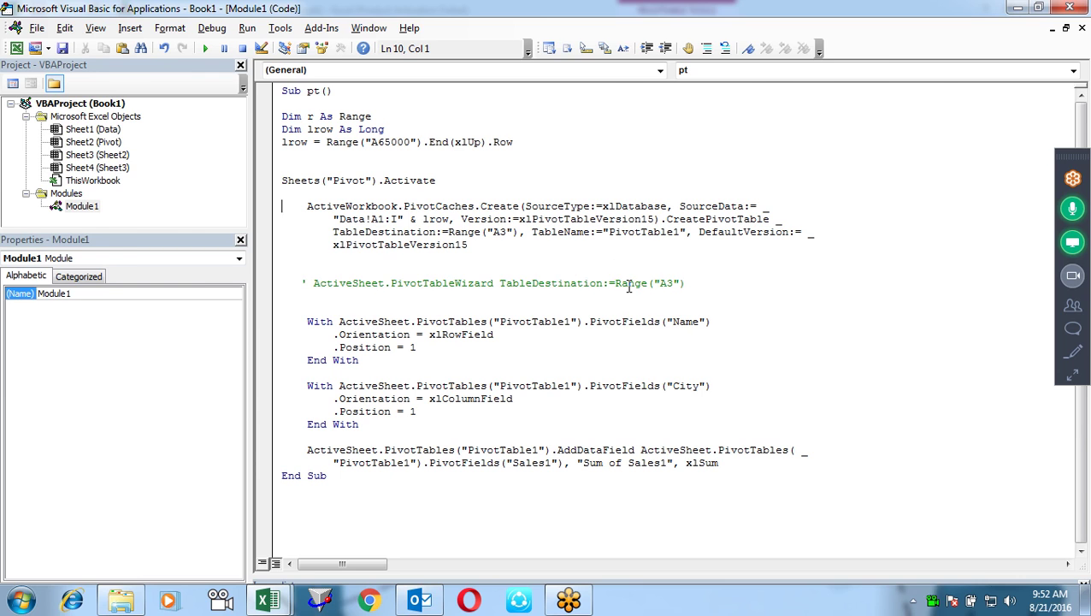
key("alt+F11")
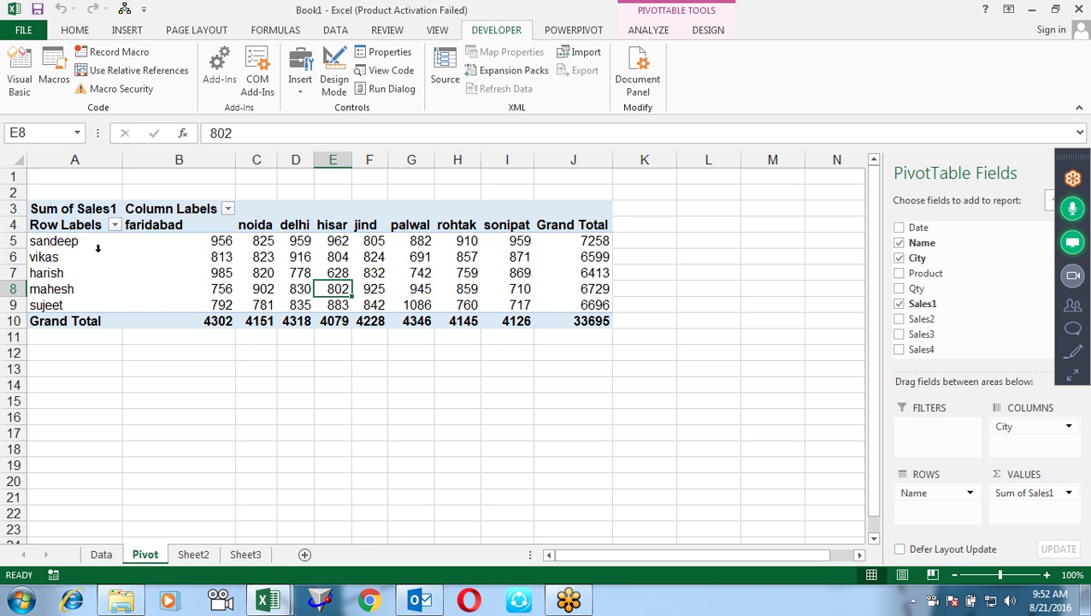
key("alt+F11")
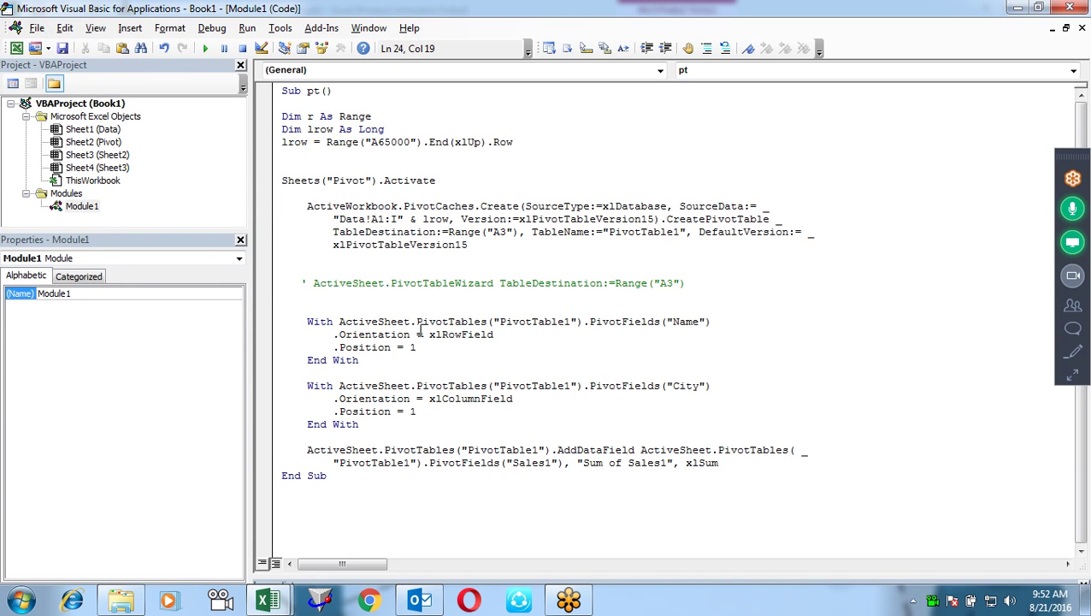
left_click_drag(368, 373, 276, 321)
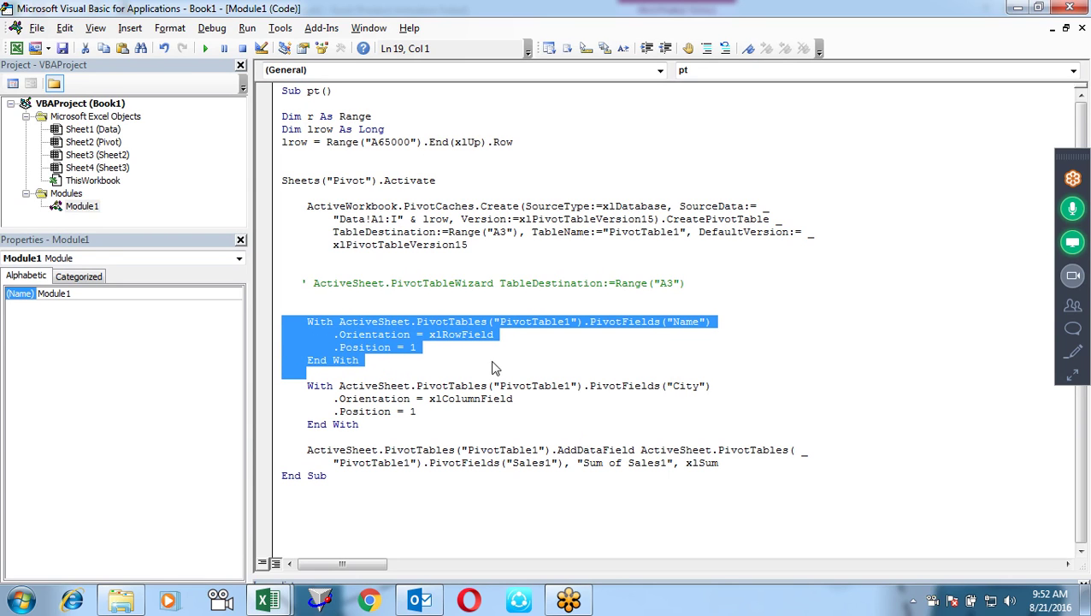
Step: Paste a copy of the Name With block below the original and align its indentation
left_click(433, 373)
key("Return")
key("Return")
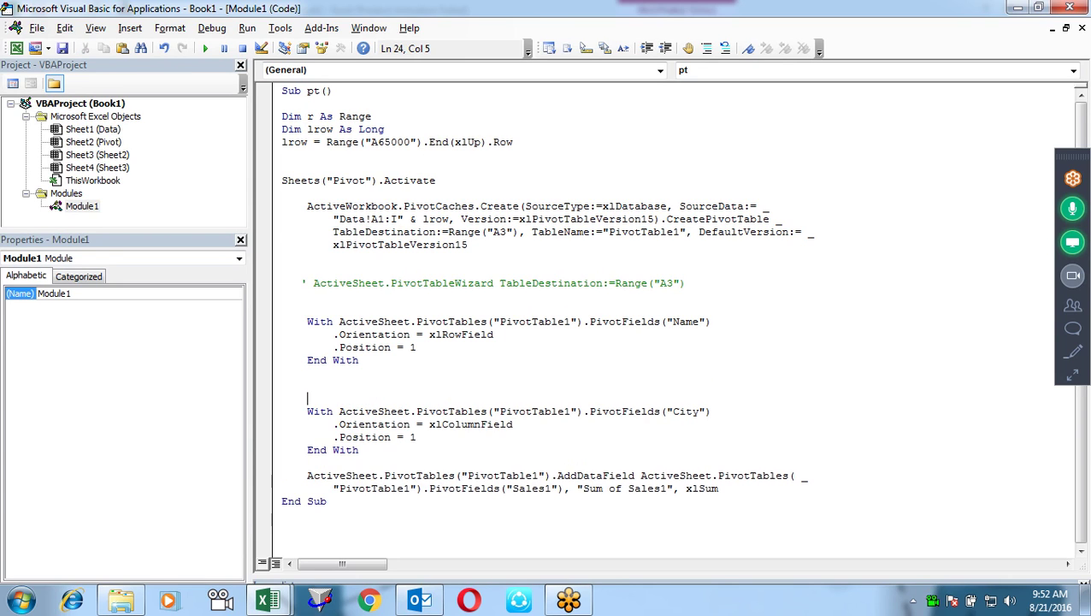
key("Return")
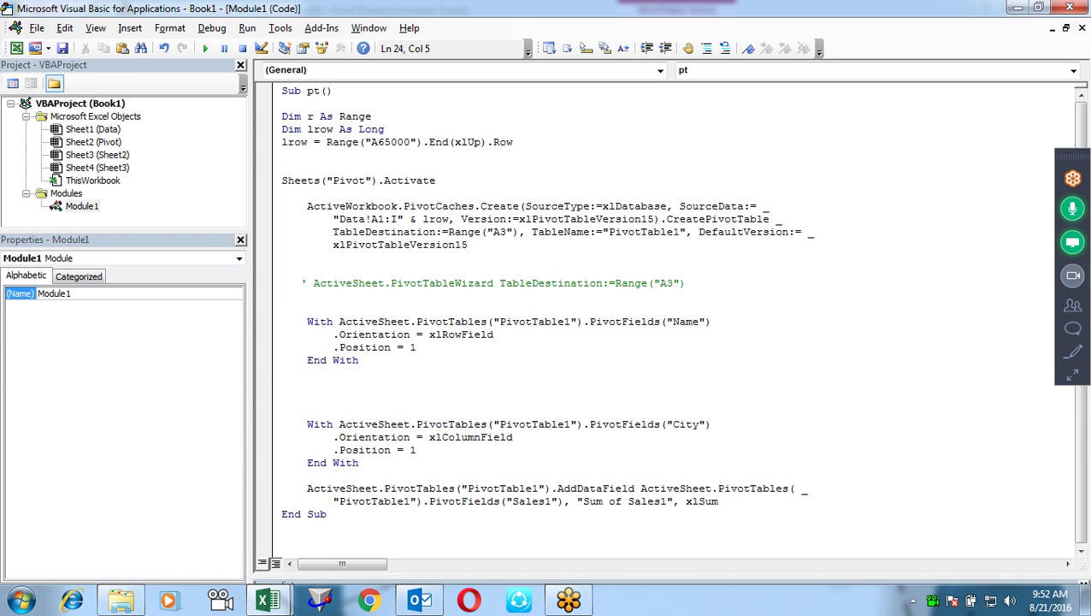
type("With ActiveSheet.PivotTables(\"PivotTable1\").PivotFields(\"Name\")         .Orientation = xlRowField         .Position = 1     End With")
key("Up")
key("Up")
key("Up")
key("Up")
key("Delete")
key("Delete")
key("Delete")
key("BackSpace")
key("Down")
key("Right")
key("Right")
key("Right")
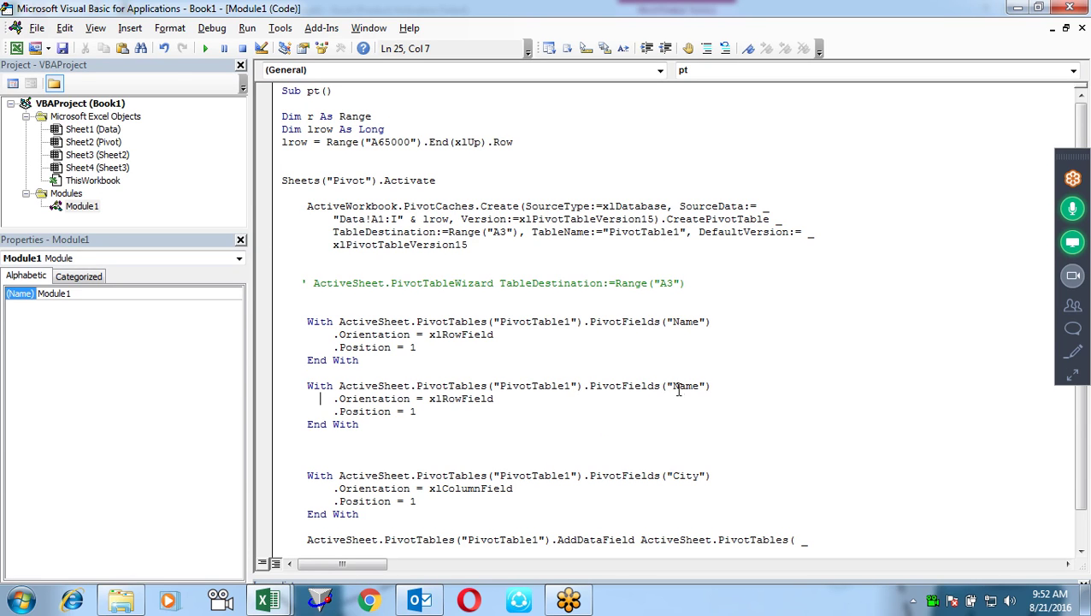
Step: In the copied block, change the field to Product and .Position to 2
left_click(699, 386)
key("BackSpace")
key("BackSpace")
key("BackSpace")
type("Product")
left_click(494, 398)
left_click(417, 411)
key("BackSpace")
type("2")
Step: Move to the AddDataField line and switch back to the Excel workbook
left_click(359, 424)
key("Down")
key("ctrl+End")
key("BackSpace")
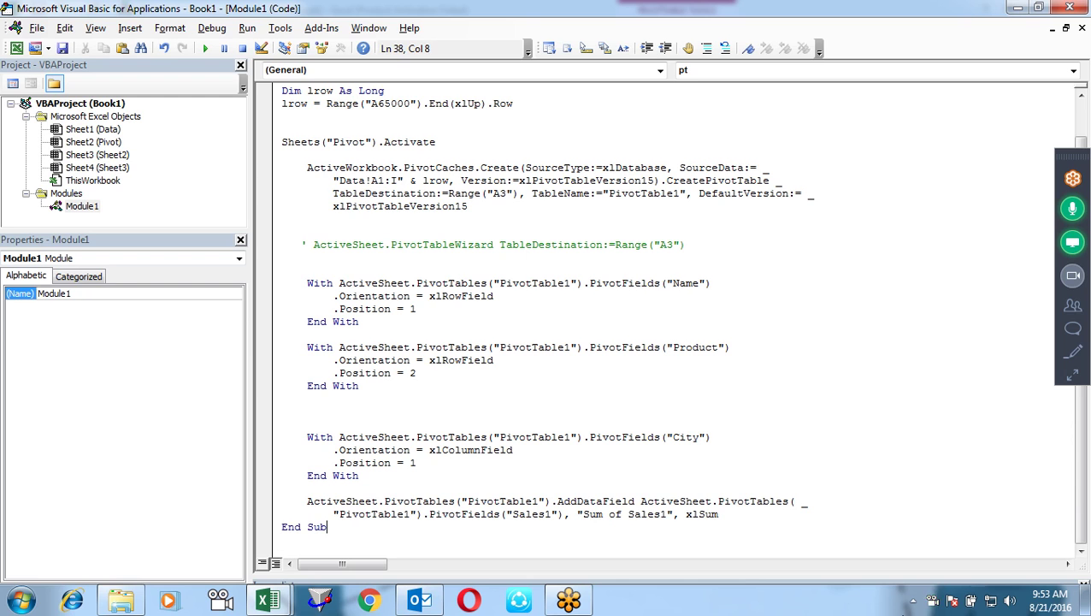
left_click(418, 514)
key("alt+F11")
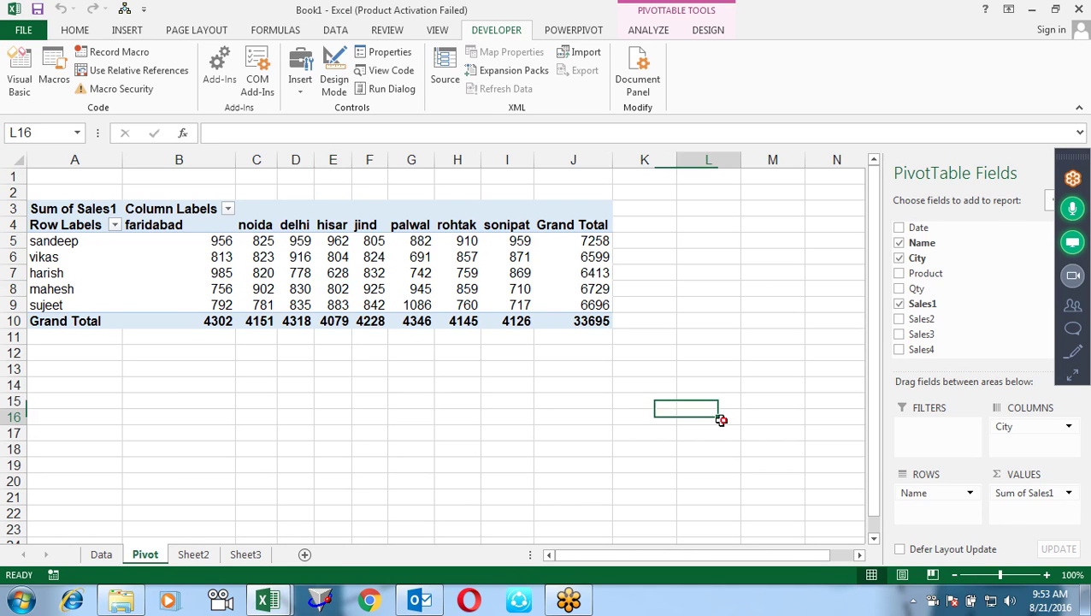
Step: Delete the old pivot in A1:L16 on Pivot and rerun the pt macro from the Data sheet
left_click_drag(716, 416, 4, 94)
key("Delete")
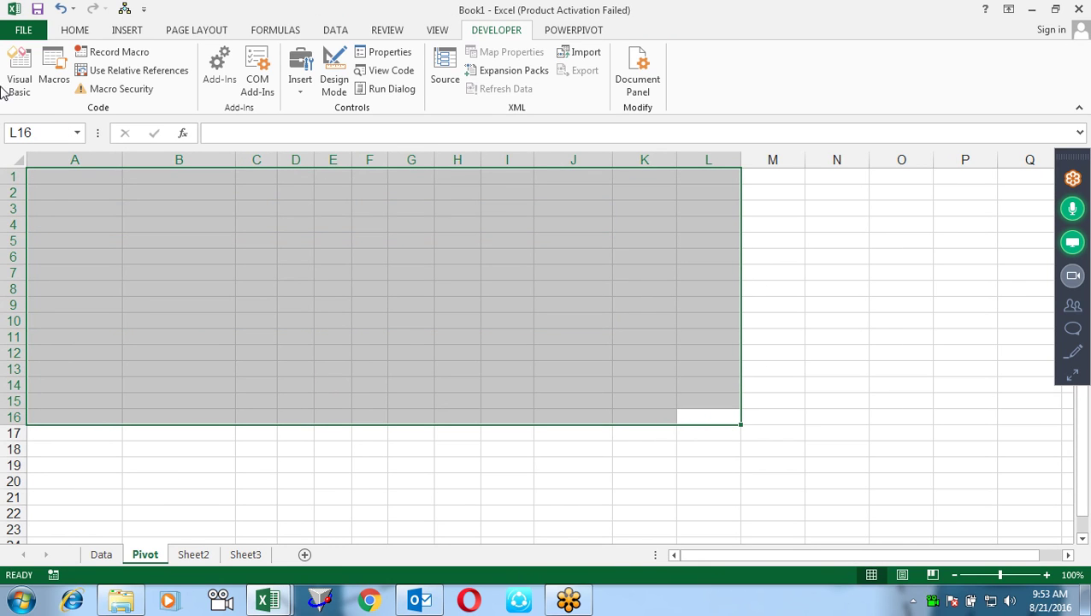
left_click(102, 555)
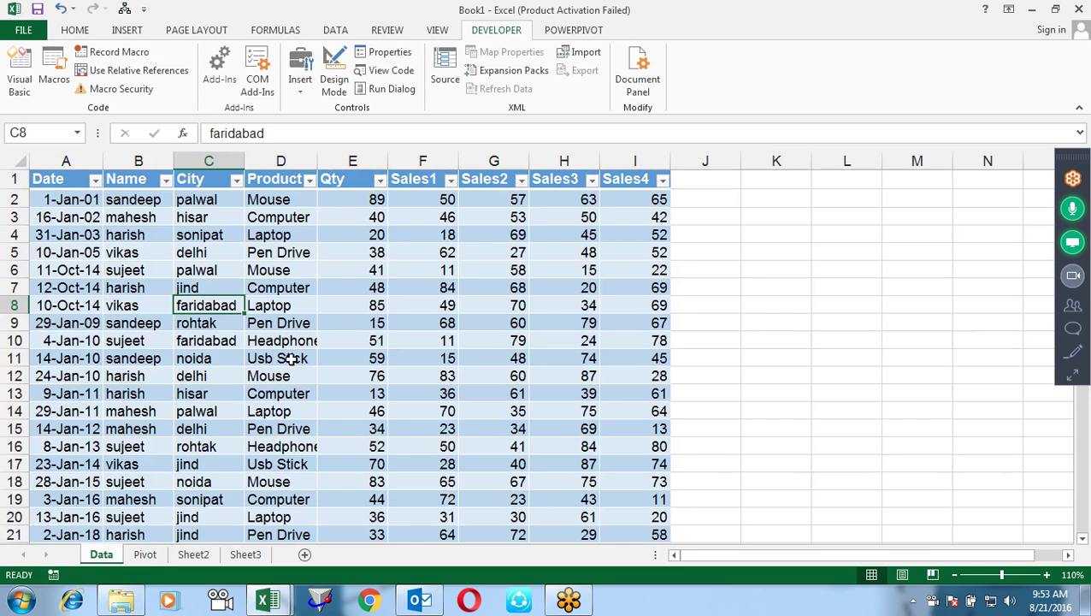
left_click(53, 76)
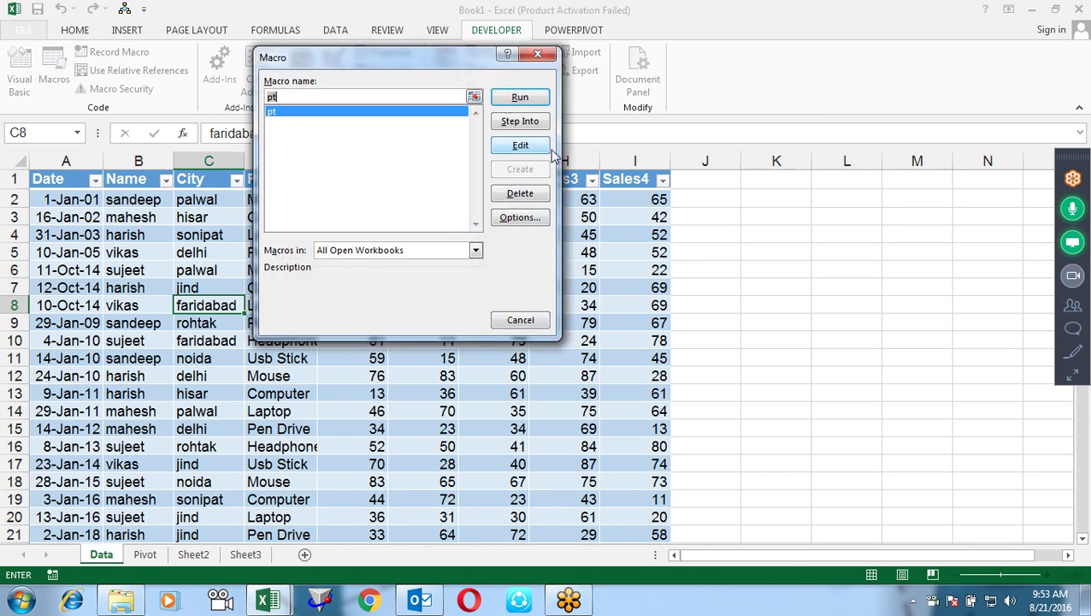
left_click(520, 96)
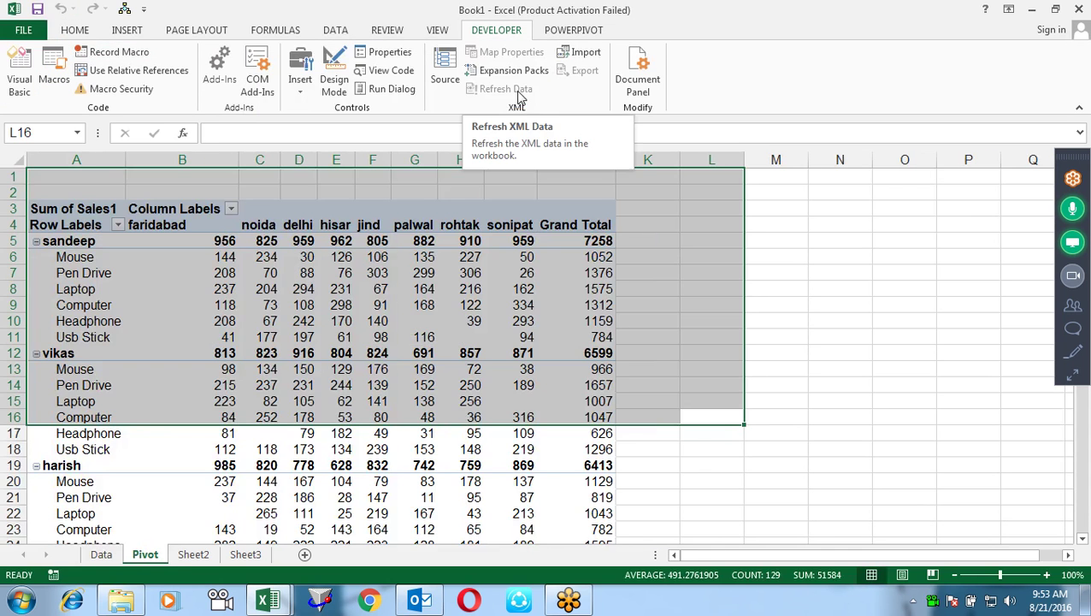
left_click(789, 287)
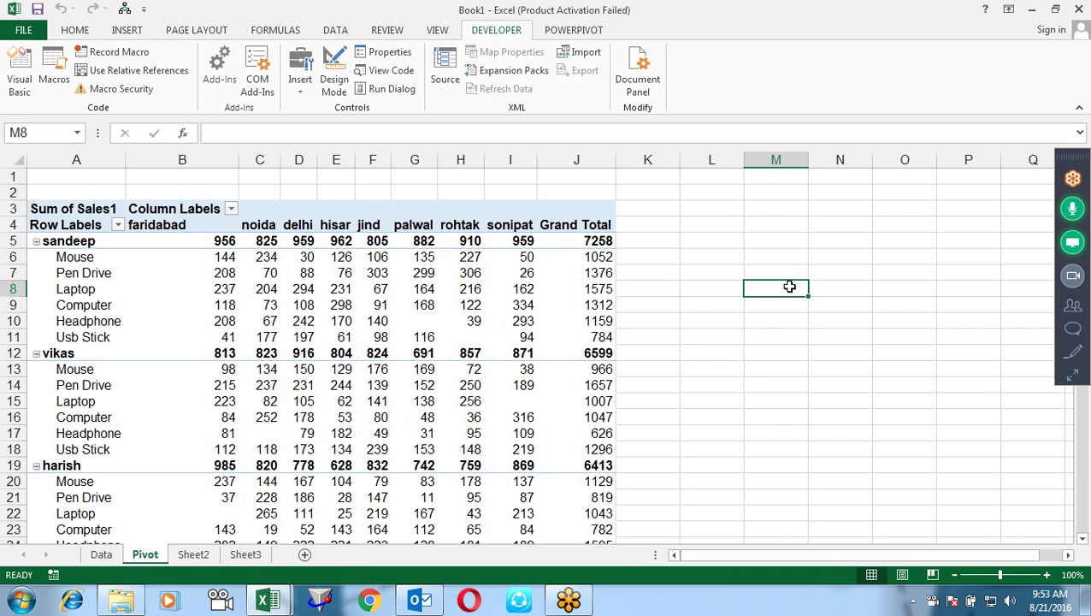
Step: Glance at the macro code in the VBA editor, then select cells E7:E8 and C7 in the pivot
key("alt+F11")
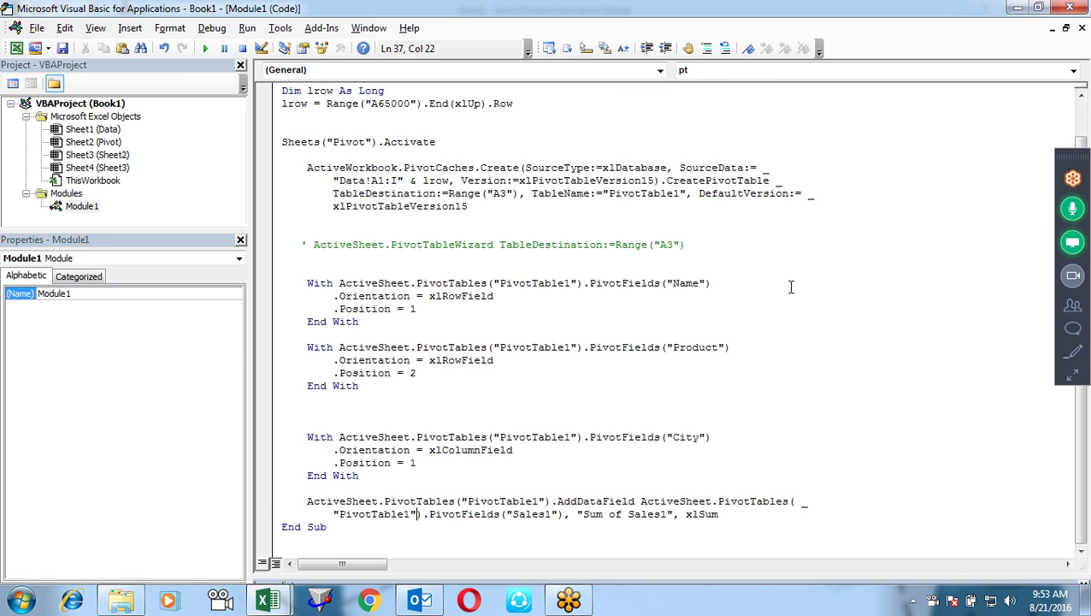
key("alt+F11")
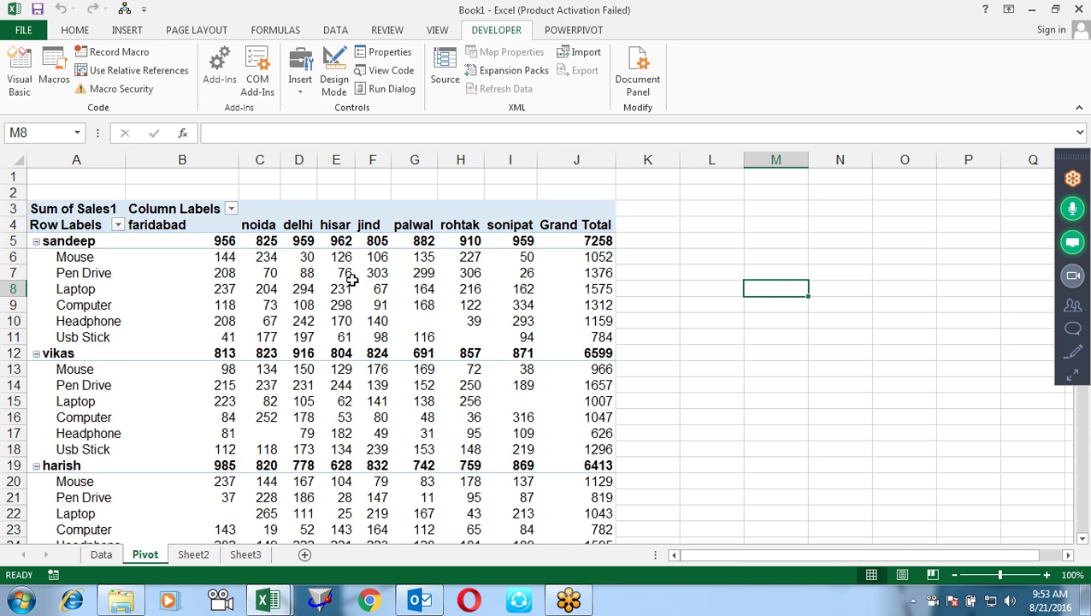
left_click_drag(348, 272, 351, 282)
left_click(265, 273)
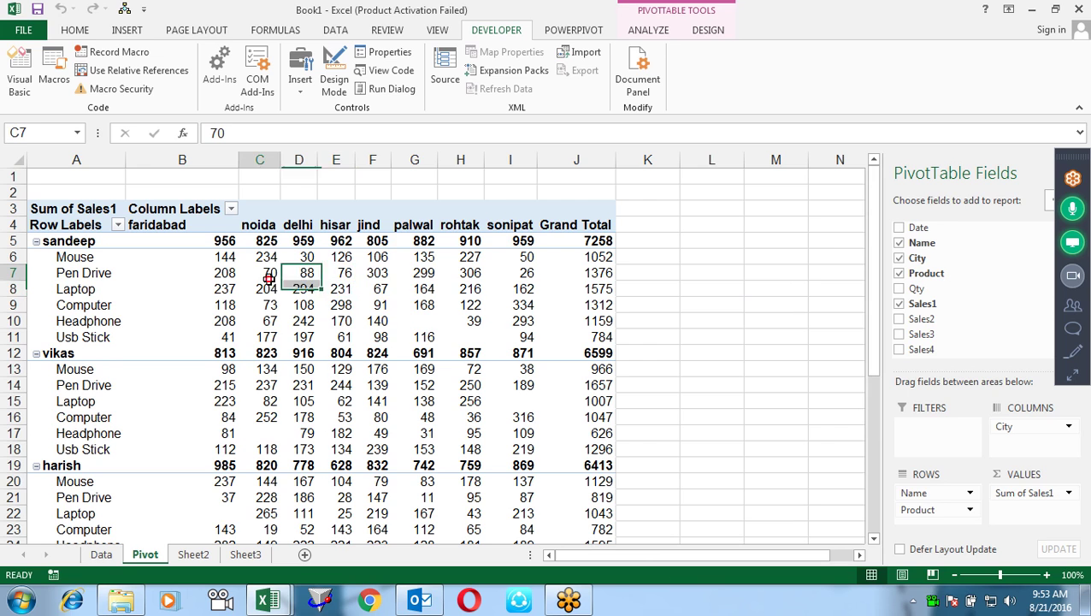
Step: Start recording a new macro and switch the pivot's report layout to Tabular Form
left_click(120, 51)
left_click(441, 289)
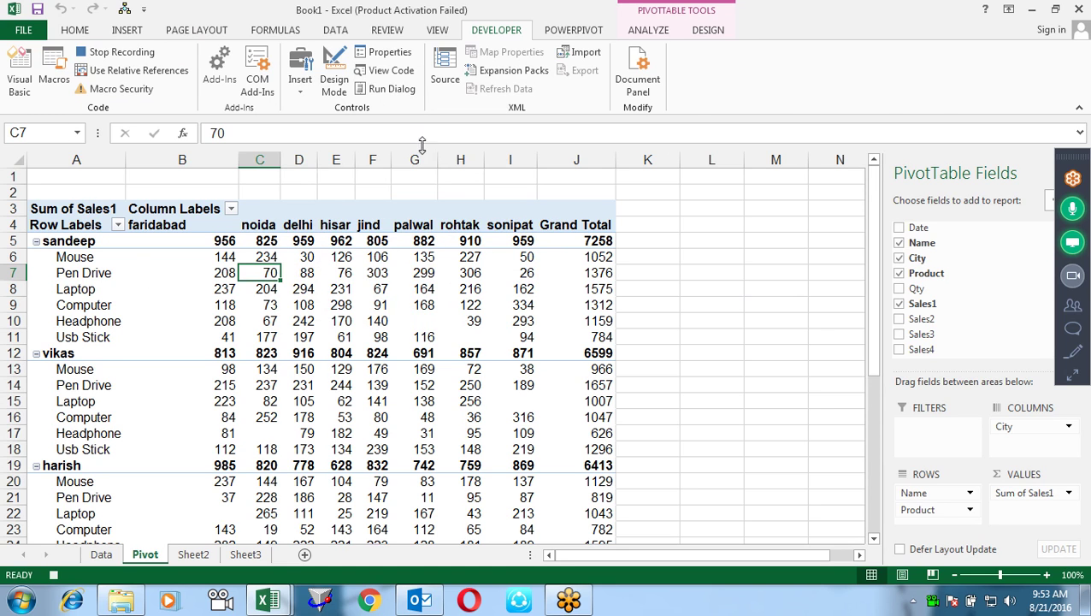
left_click(663, 26)
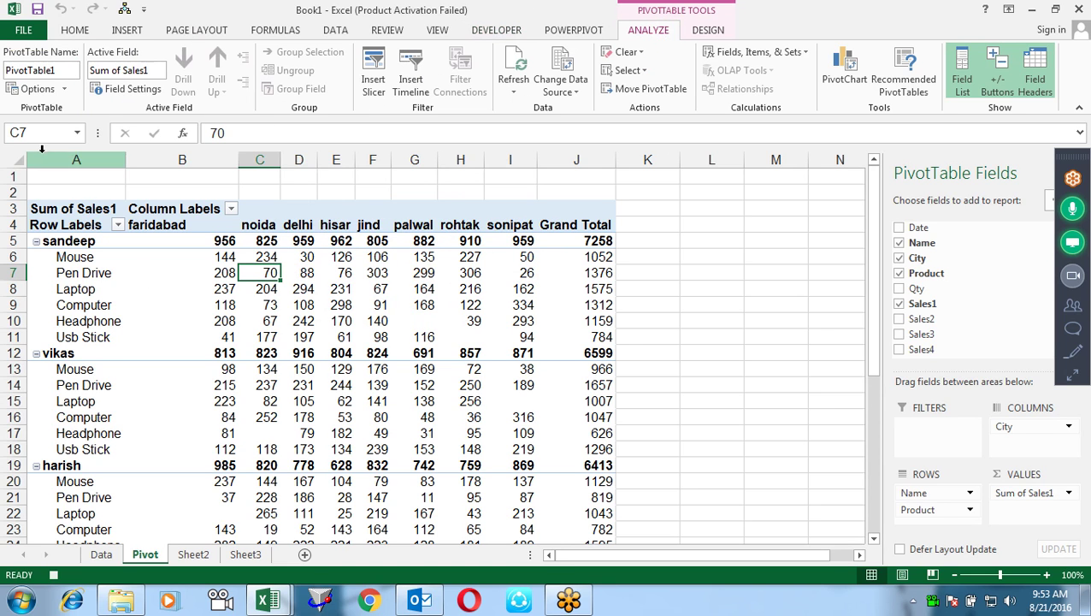
left_click(708, 30)
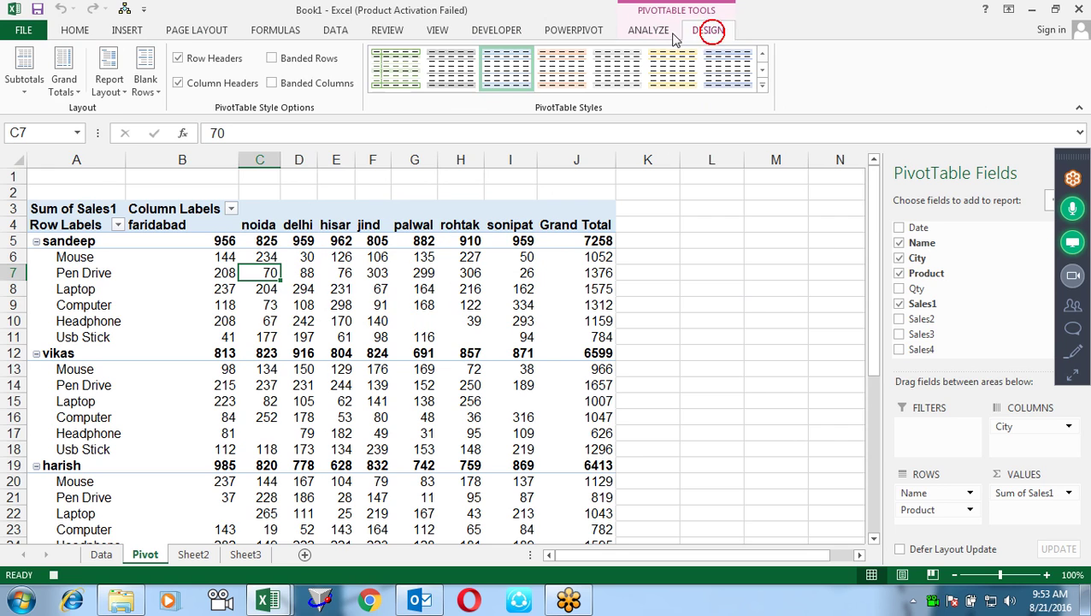
left_click(109, 84)
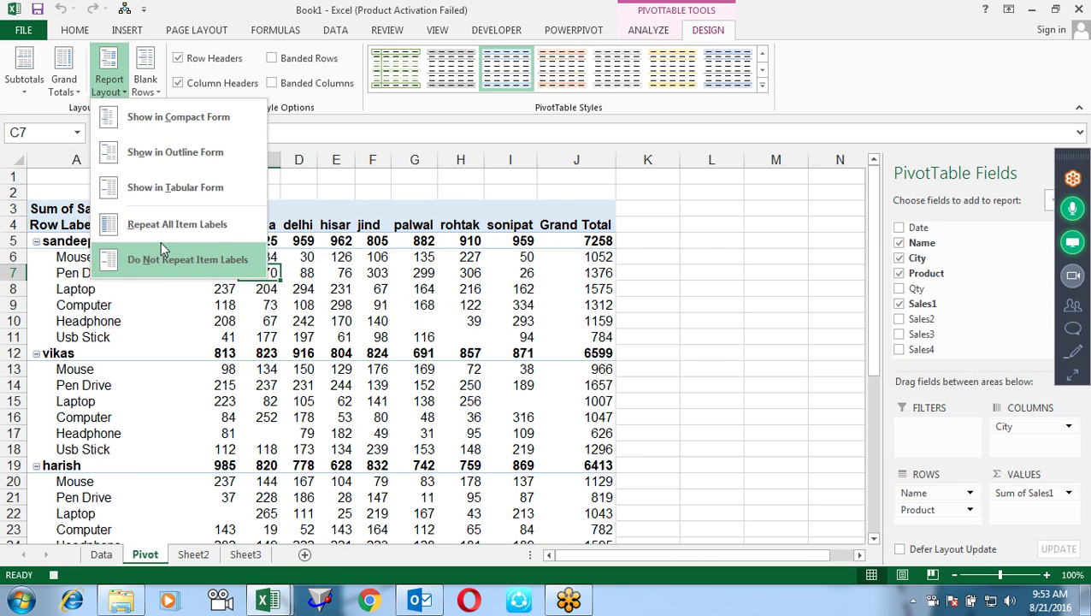
left_click(214, 188)
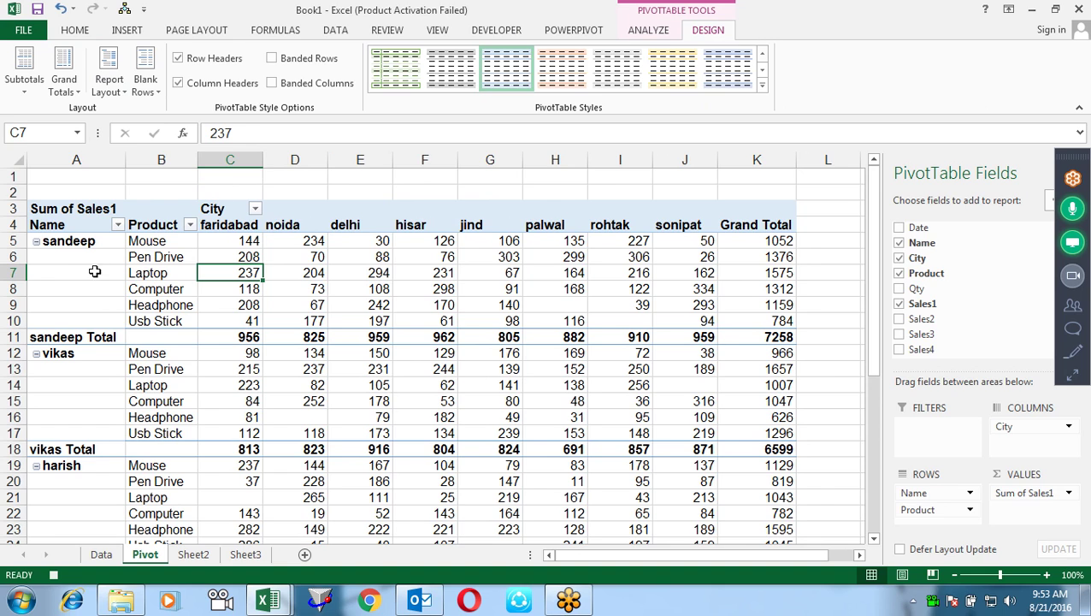
mouse_move(77, 272)
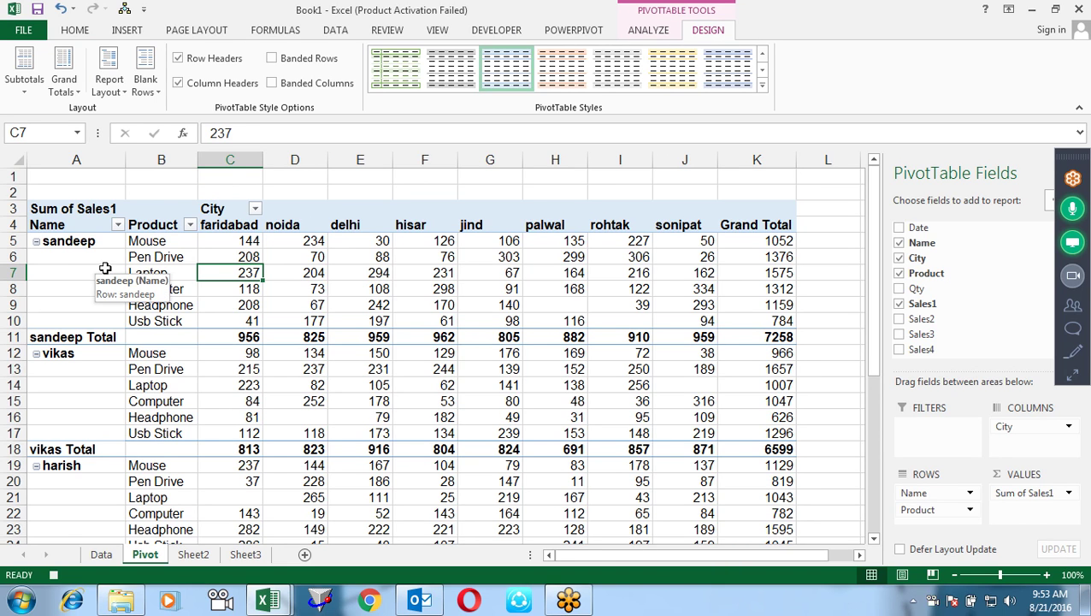
right_click(106, 268)
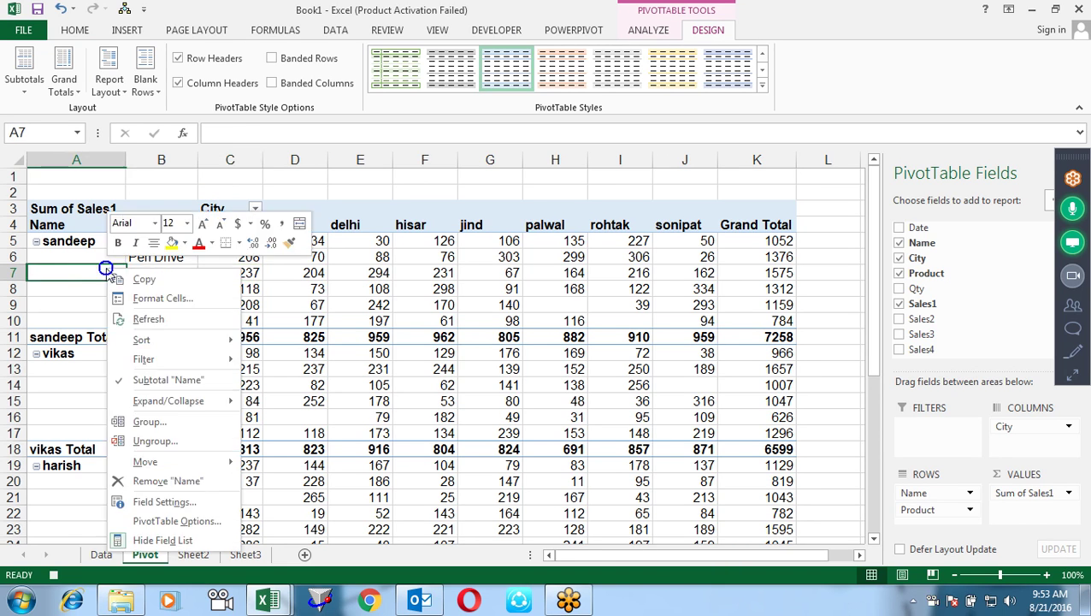
left_click(207, 501)
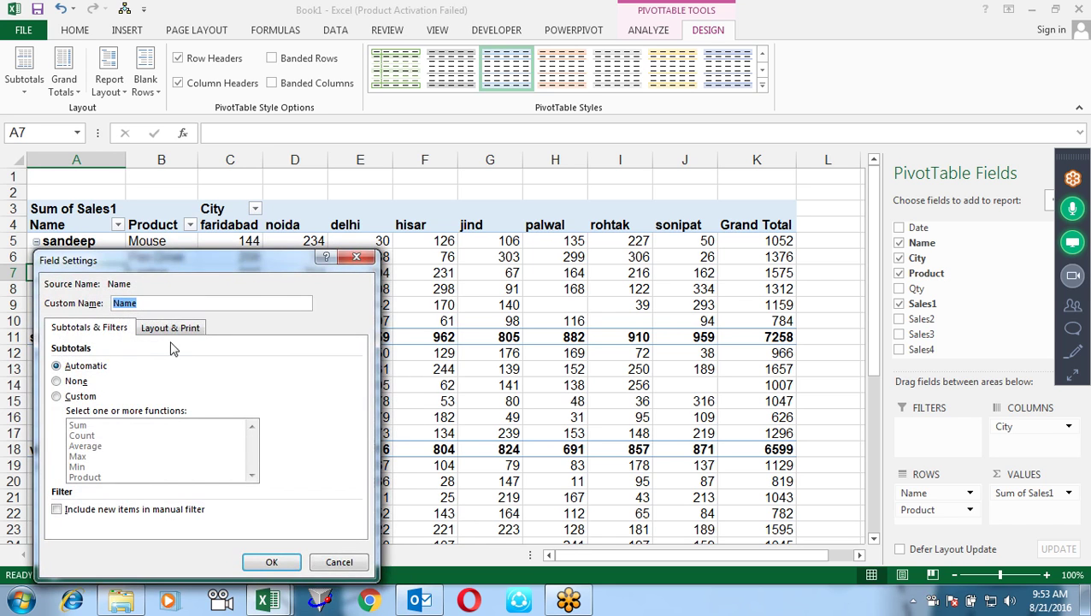
key("Escape")
left_click(157, 291)
right_click(157, 291)
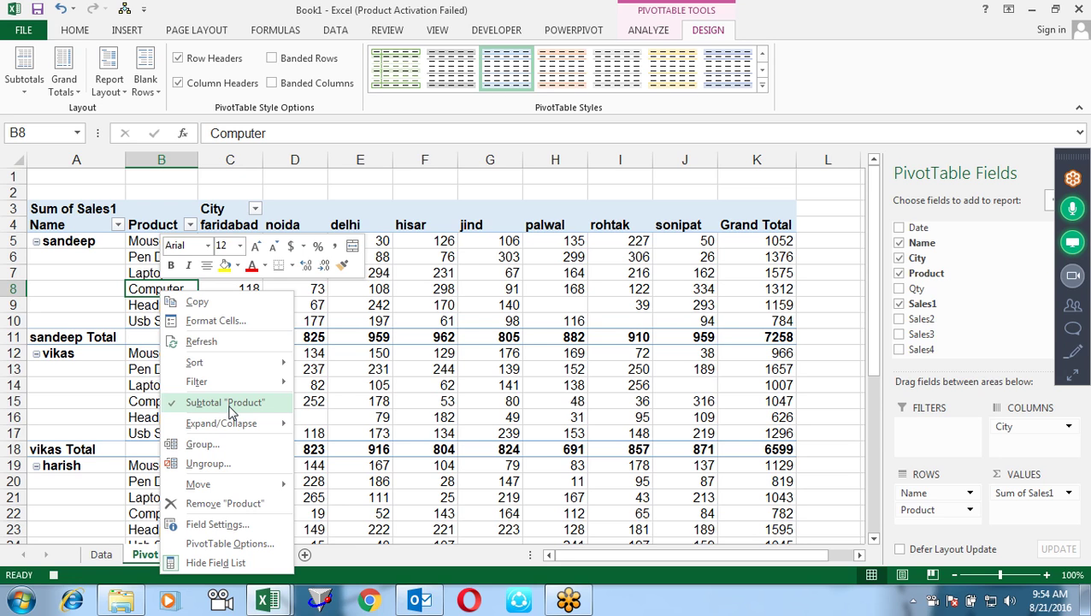
left_click(1076, 318)
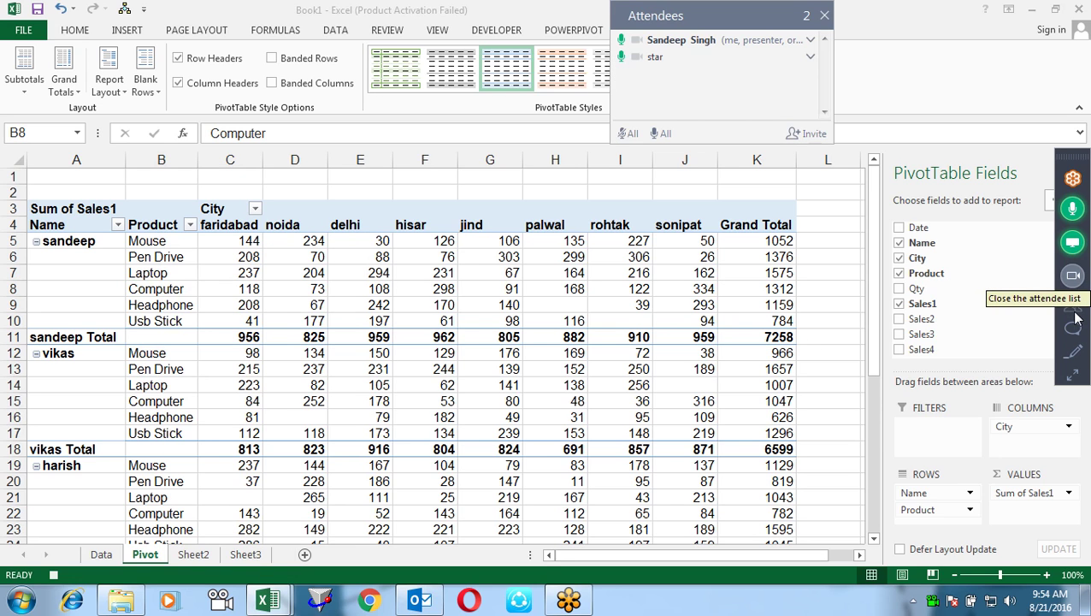
left_click(811, 58)
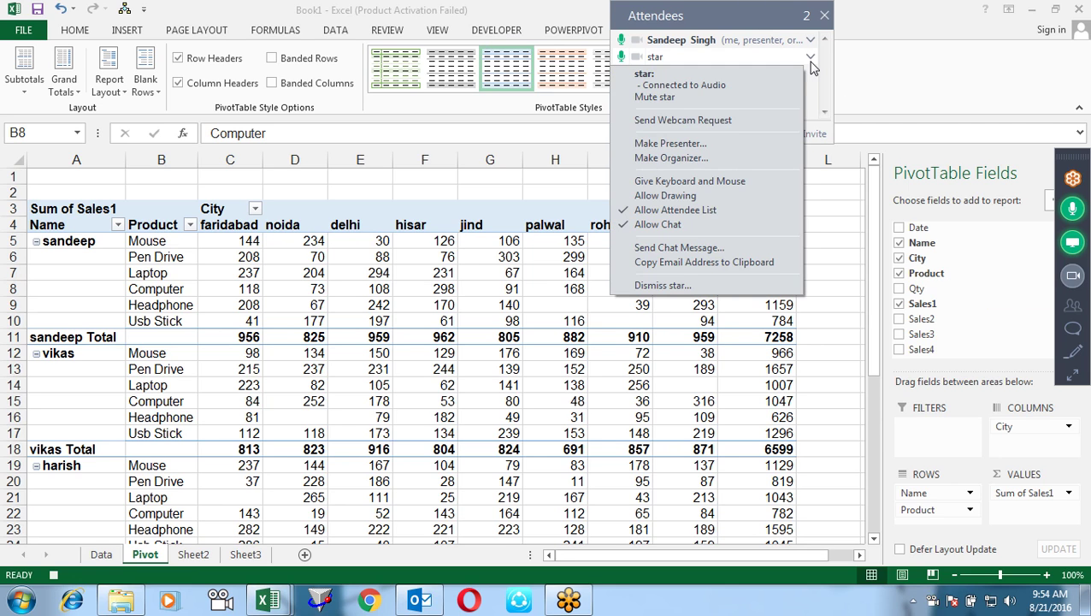
left_click(923, 58)
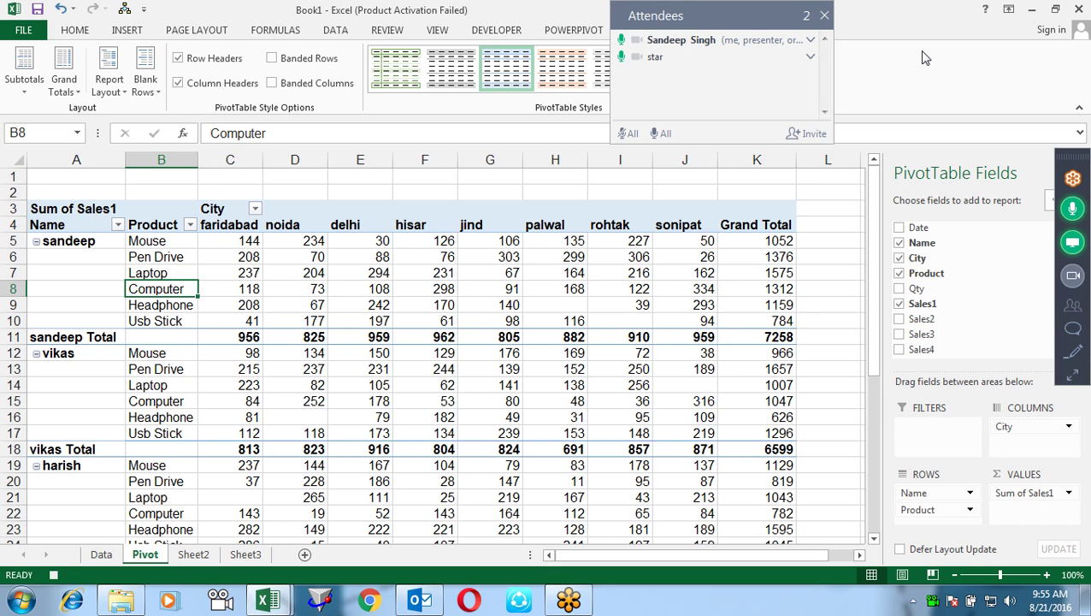
left_click(825, 15)
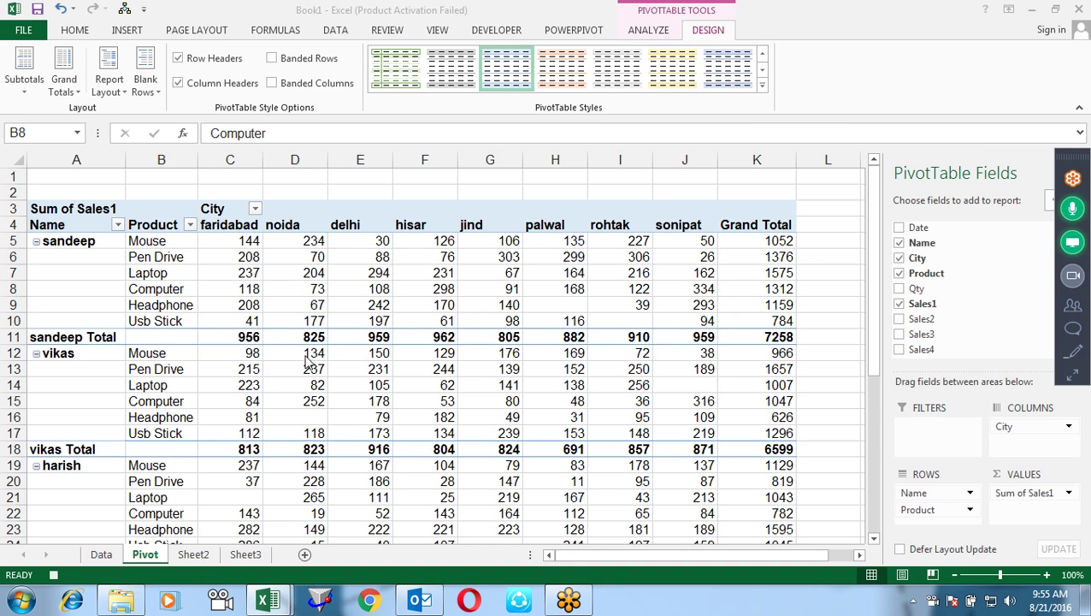
Step: In PivotTable Options, turn on merge and center for the row labels
left_click(202, 304)
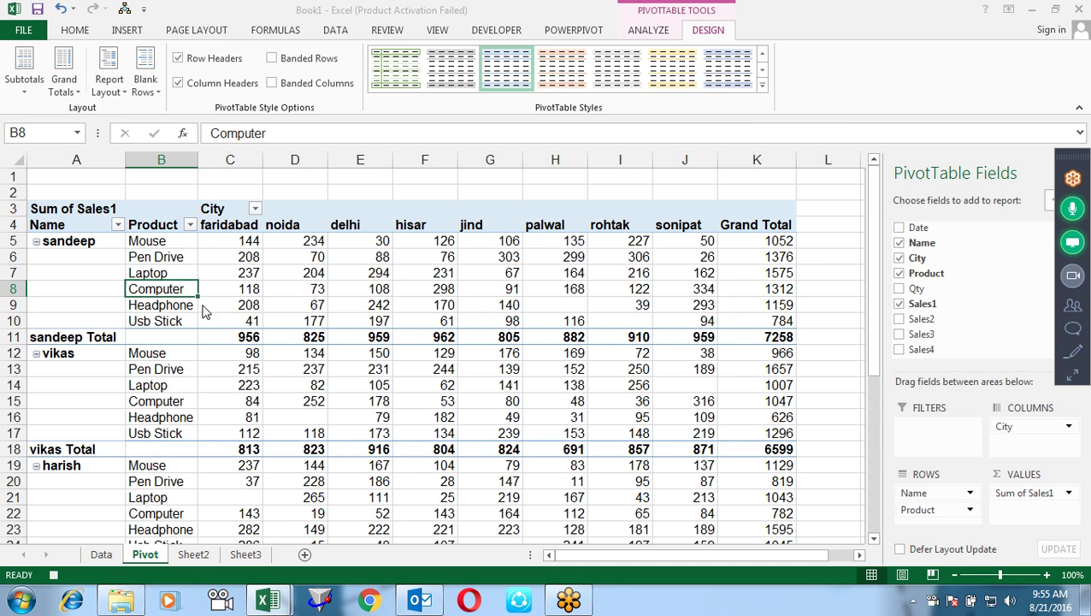
right_click(77, 288)
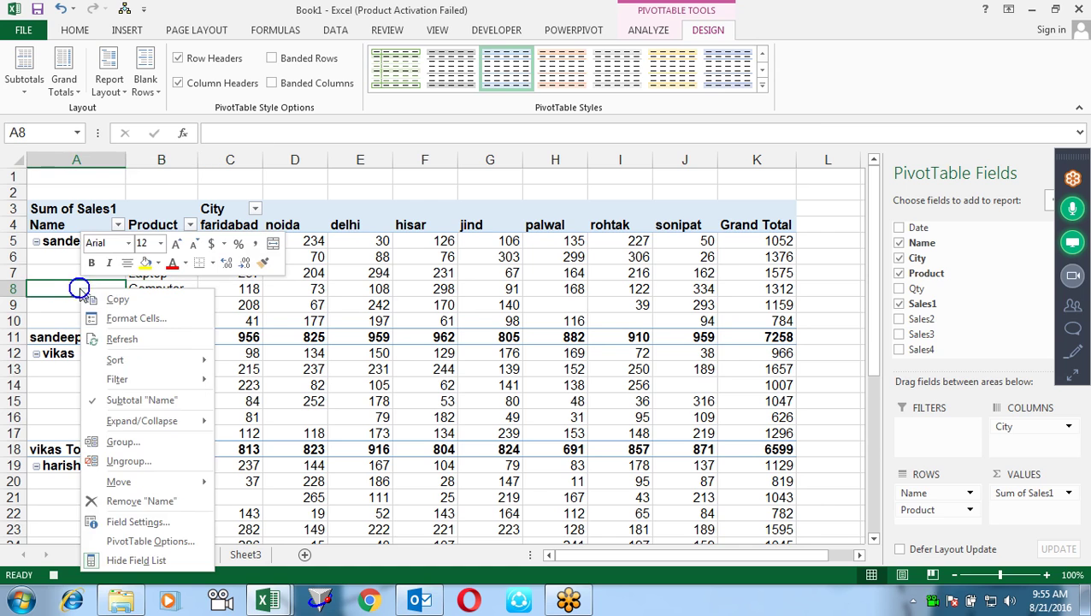
left_click(179, 542)
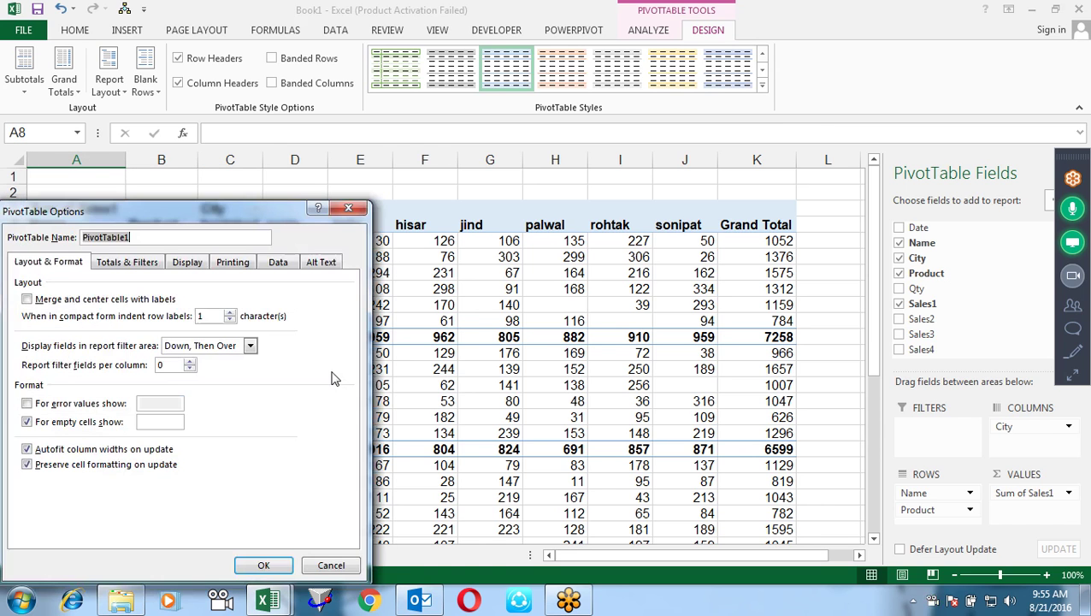
left_click(147, 298)
left_click(263, 566)
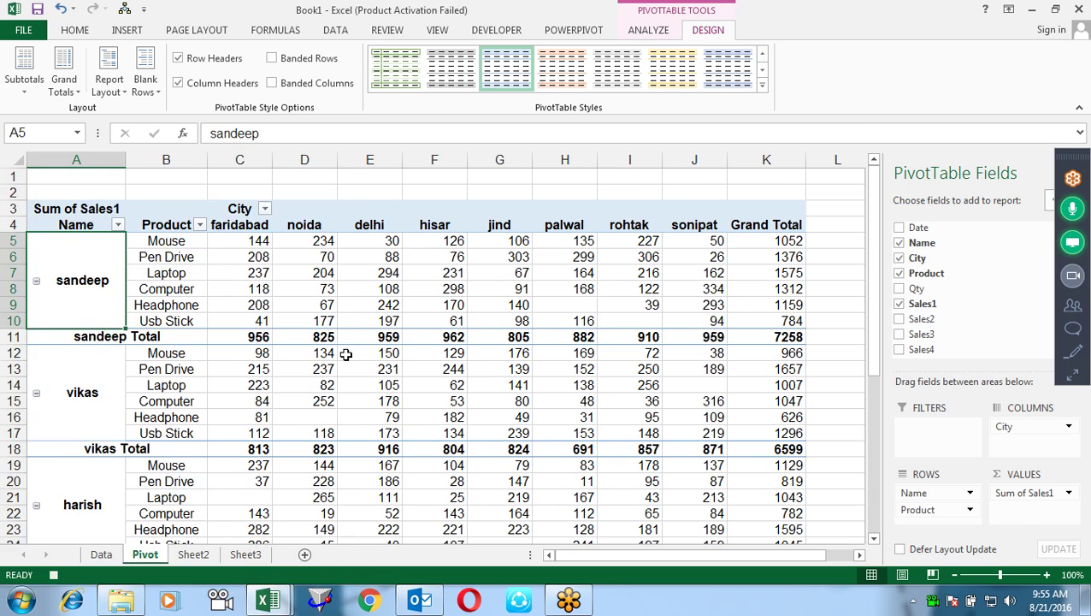
Step: Apply a blue Medium pivot style with banded rows and columns and no row-header shading
left_click(373, 300)
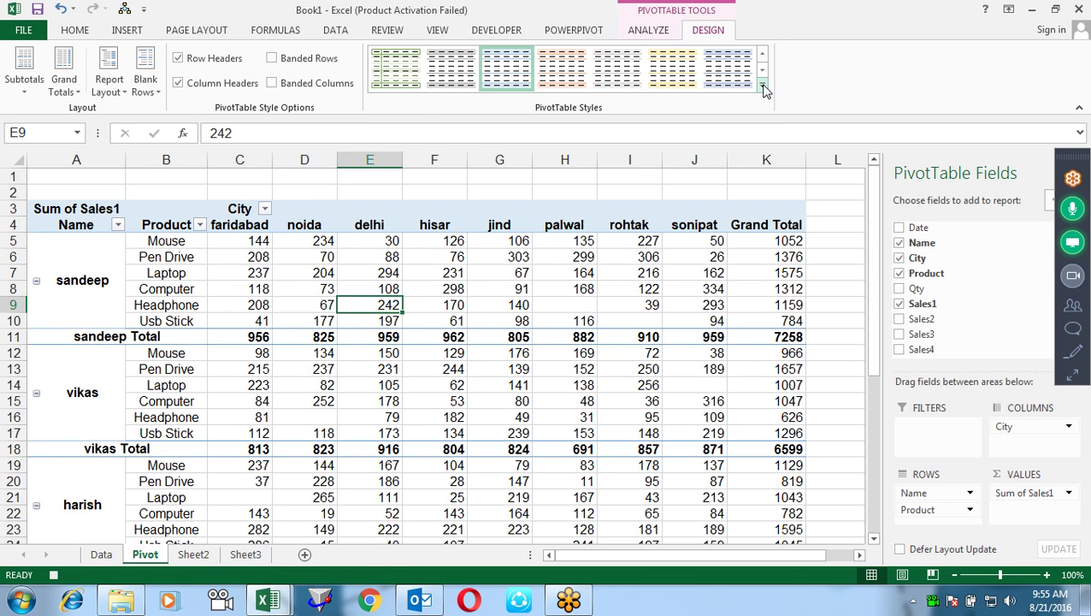
left_click(762, 85)
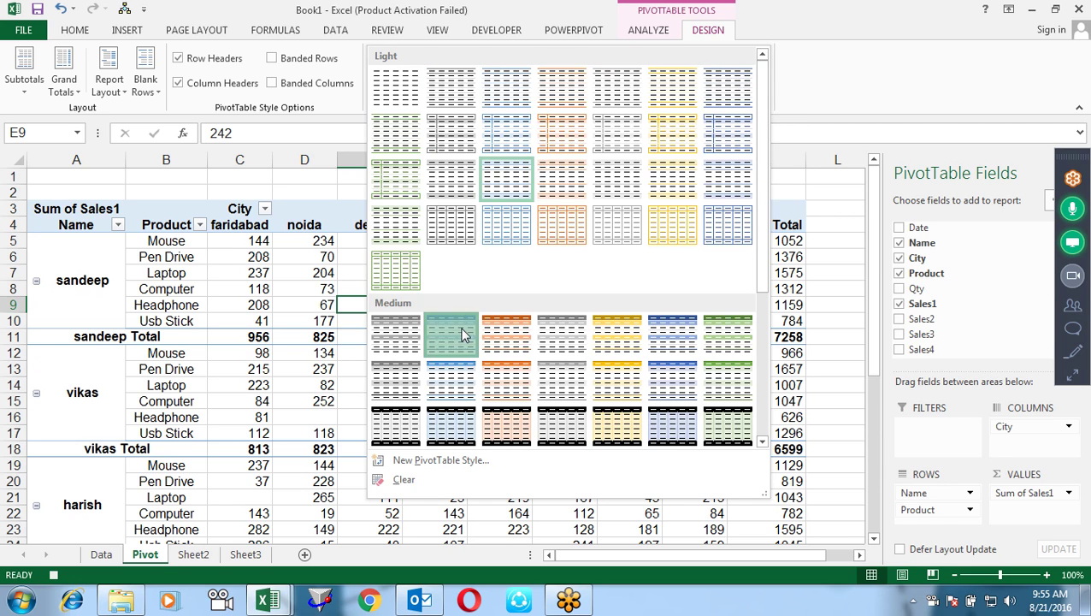
left_click(453, 326)
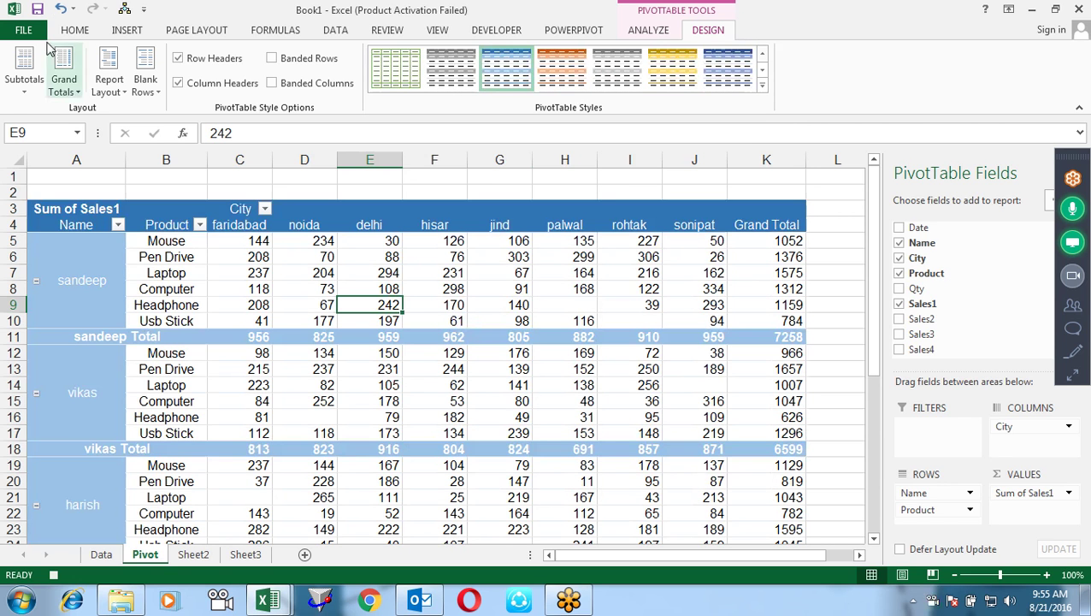
left_click(202, 62)
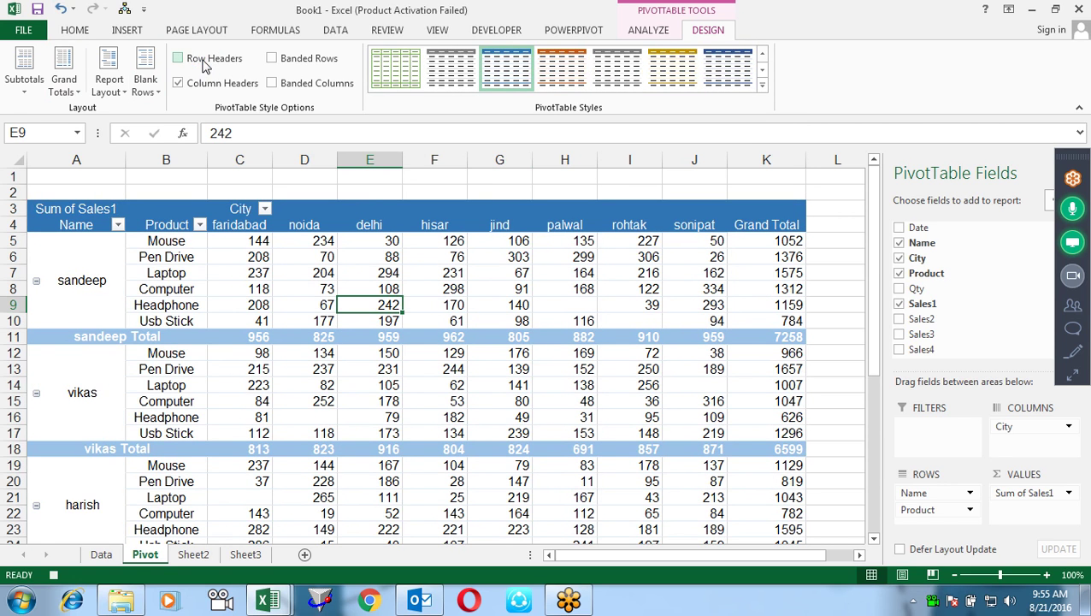
left_click(295, 58)
left_click(311, 80)
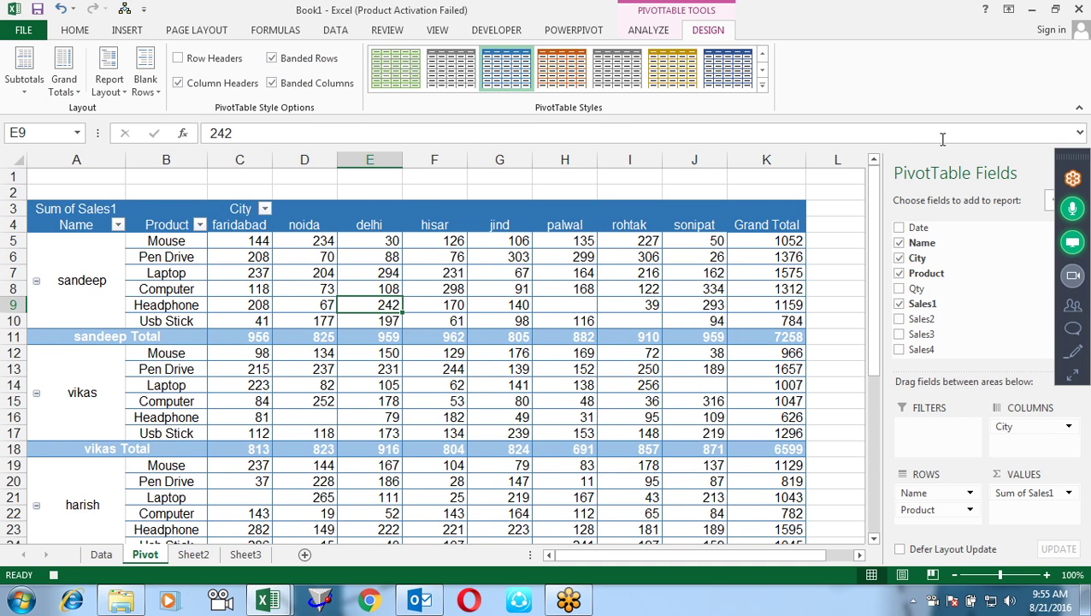
left_click_drag(876, 183, 853, 73)
Step: Stop the macro recording from the Developer tab
left_click(653, 32)
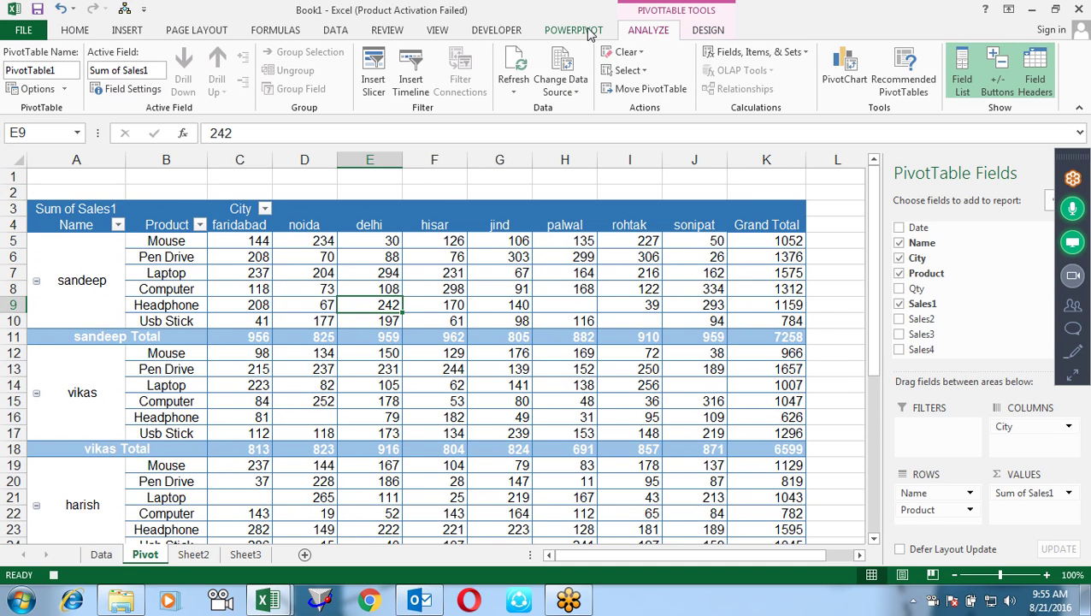
left_click(505, 32)
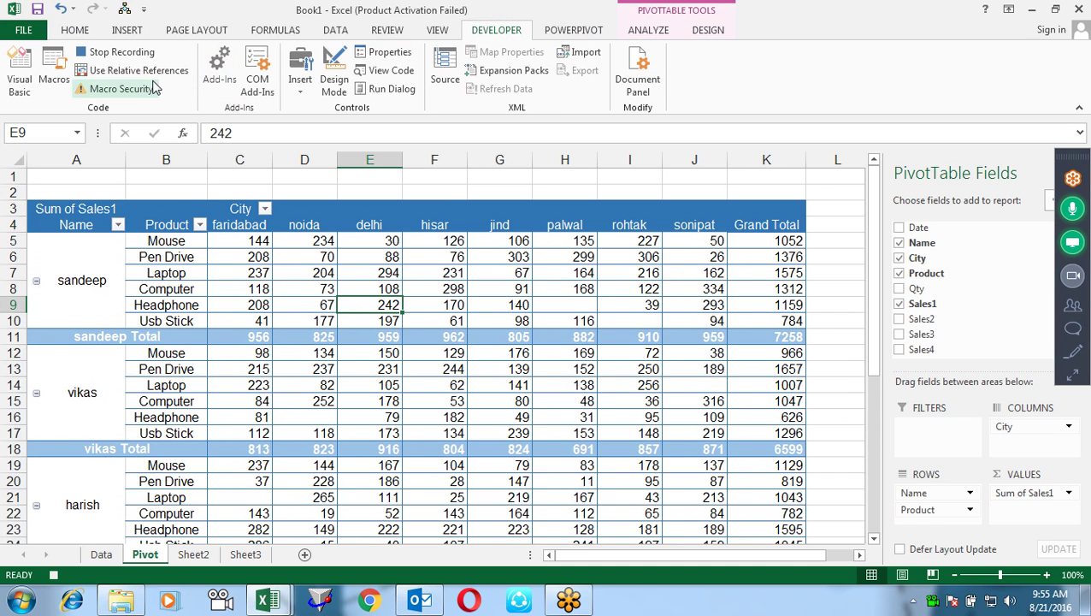
left_click(120, 52)
Step: Open Macro2 in the VBA editor and delete its Range("A8").Select line
left_click(53, 65)
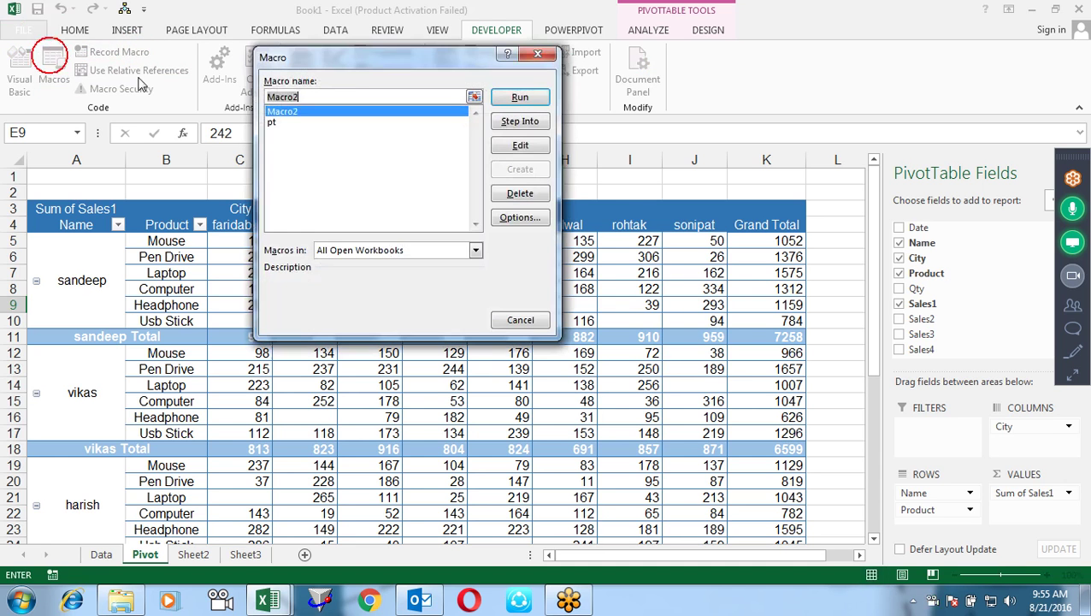
left_click(520, 146)
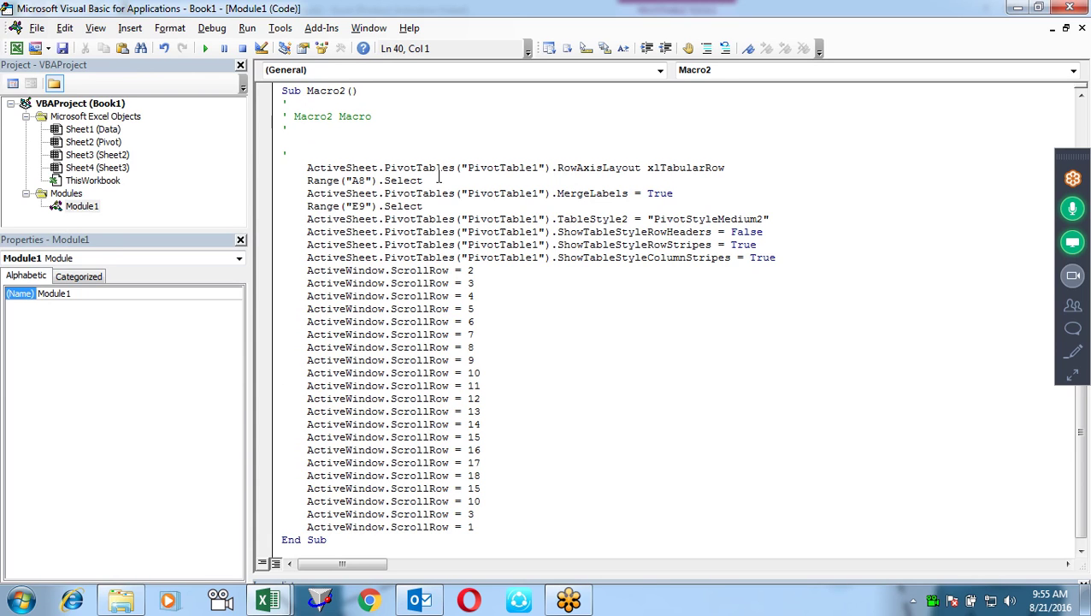
left_click_drag(432, 180, 259, 168)
left_click(272, 180)
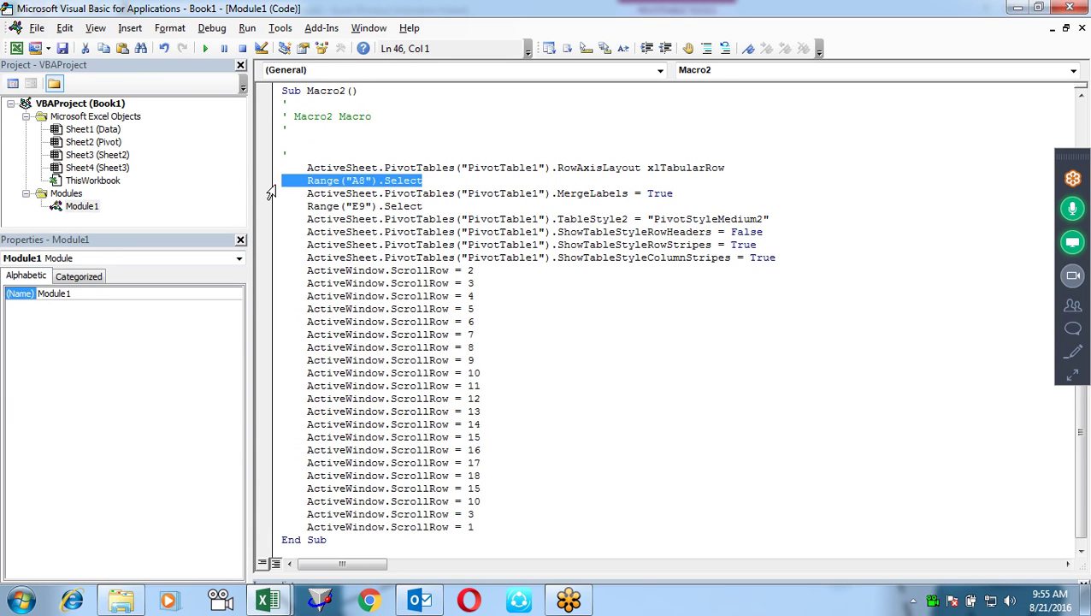
key("Delete")
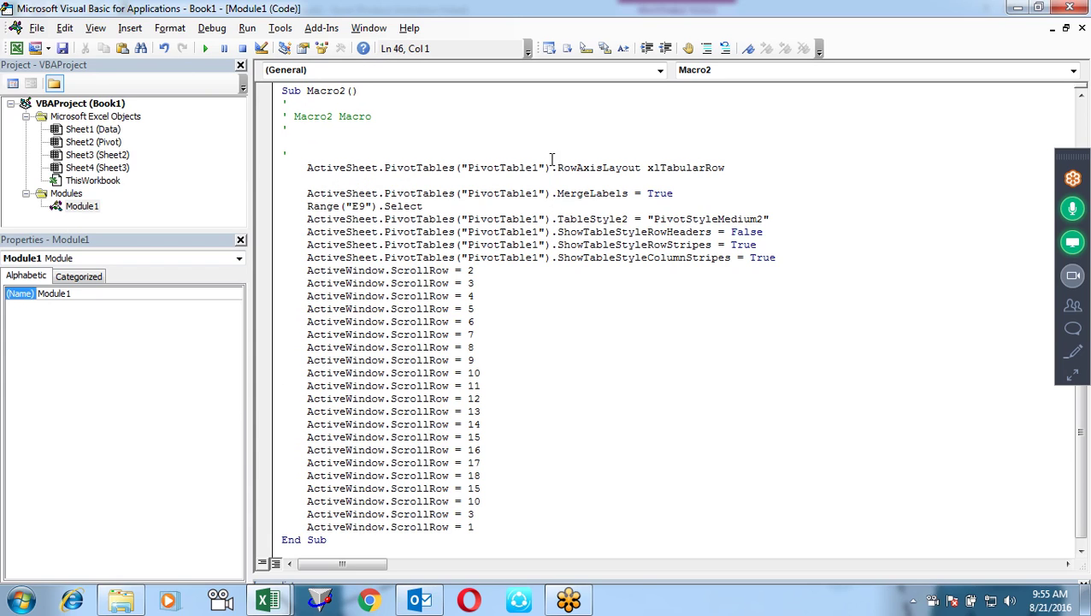
left_click(650, 162)
Step: Delete the Range("E9").Select line and all the ActiveWindow.ScrollRow lines
left_click_drag(422, 206, 282, 206)
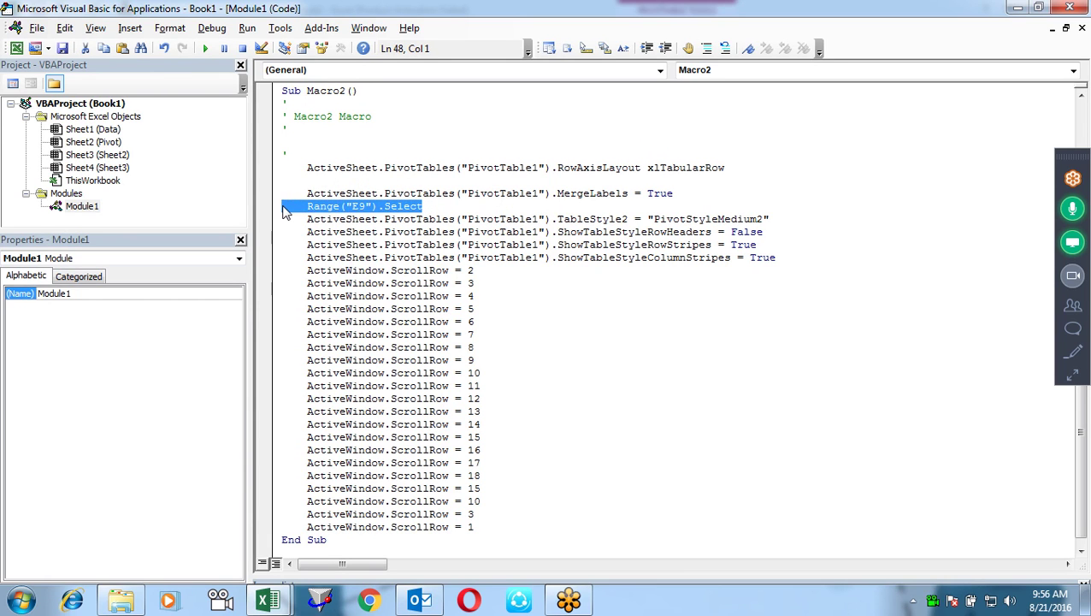
key("Delete")
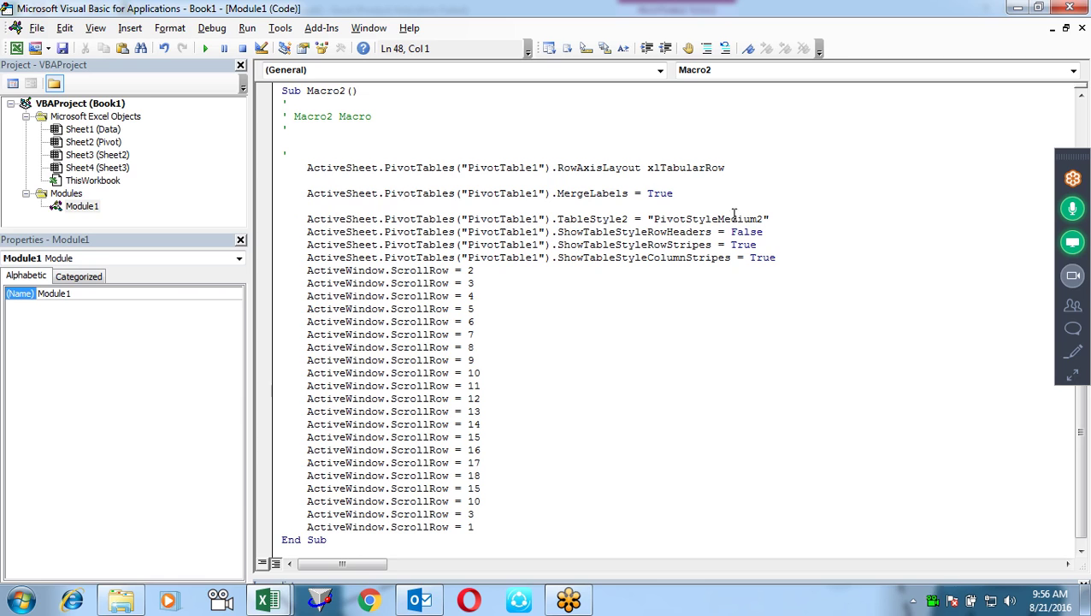
left_click(731, 219)
left_click(306, 270)
left_click_drag(306, 272, 551, 513)
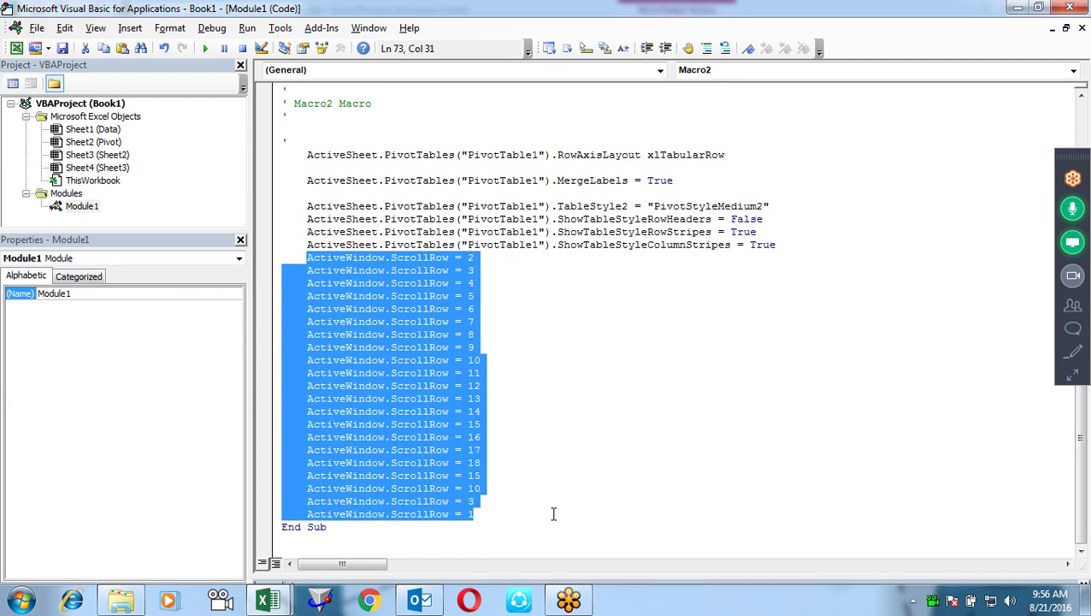
key("Delete")
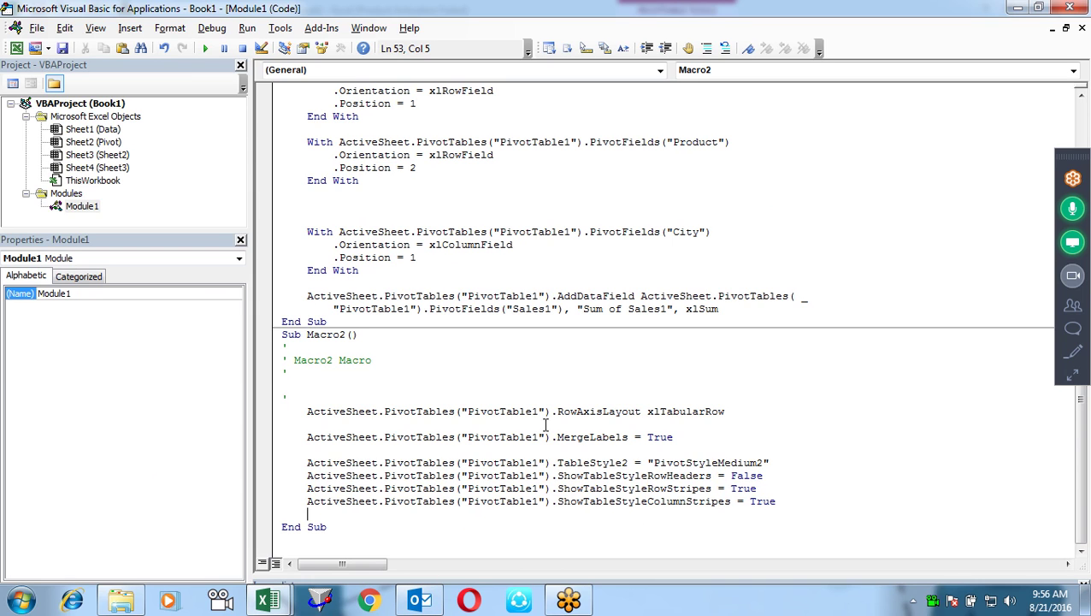
Step: Move Macro2's pivot formatting lines below the xlSum line in pt and fix the indent
left_click_drag(788, 510, 290, 404)
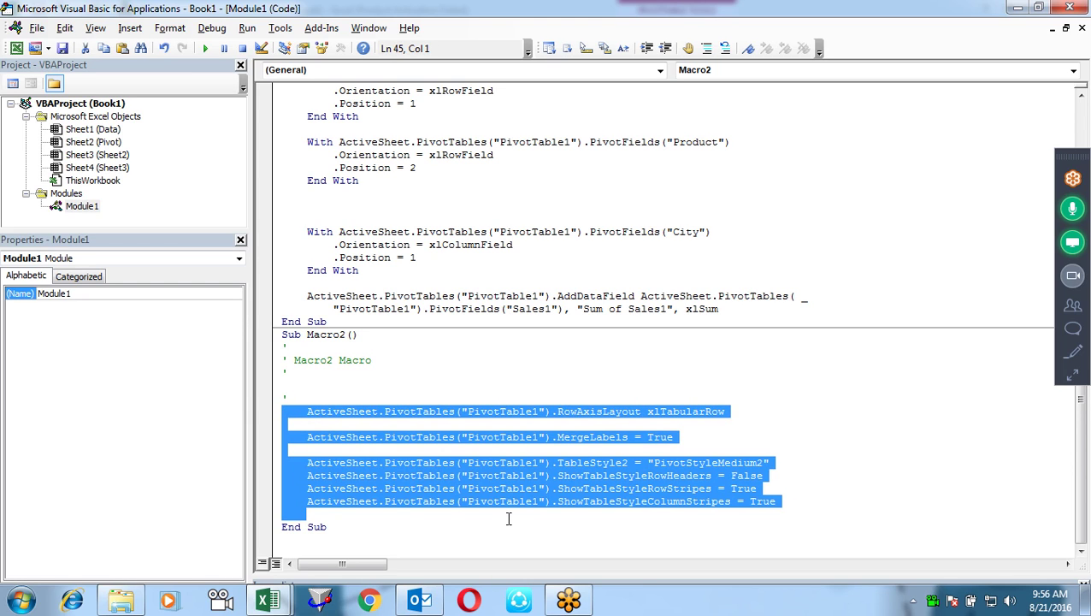
key("Delete")
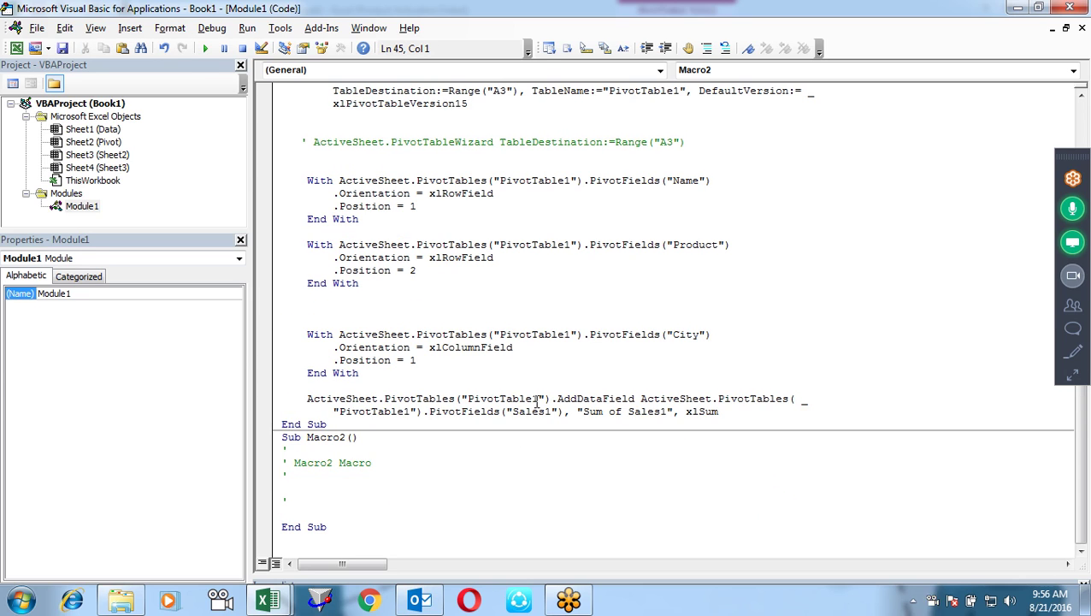
left_click(740, 411)
key("Return")
key("Return")
key("Return")
key("Return")
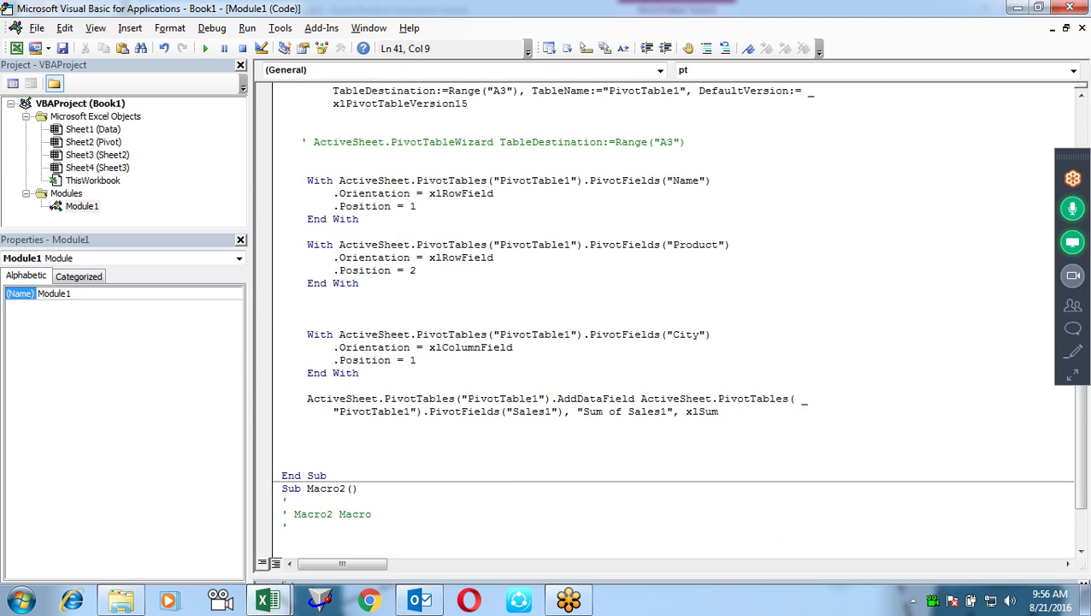
type("ActiveSheet.PivotTables(\"PivotTable1\").RowAxisLayout xlTabularRow      ActiveSheet.PivotTables(\"PivotTable1\").MergeLabels = True      ActiveSheet.PivotTables(\"PivotTable1\").TableStyle2 = \"PivotStyleMedium2\"     ActiveSheet.PivotTables(\"PivotTable1\").ShowTableStyleRowHeaders = False     ActiveSheet.PivotTables(\"PivotTable1\").ShowTableStyleRowStripes = True     ActiveSheet.PivotTables(\"PivotTable1\").ShowTableStyleColumnStripes = True")
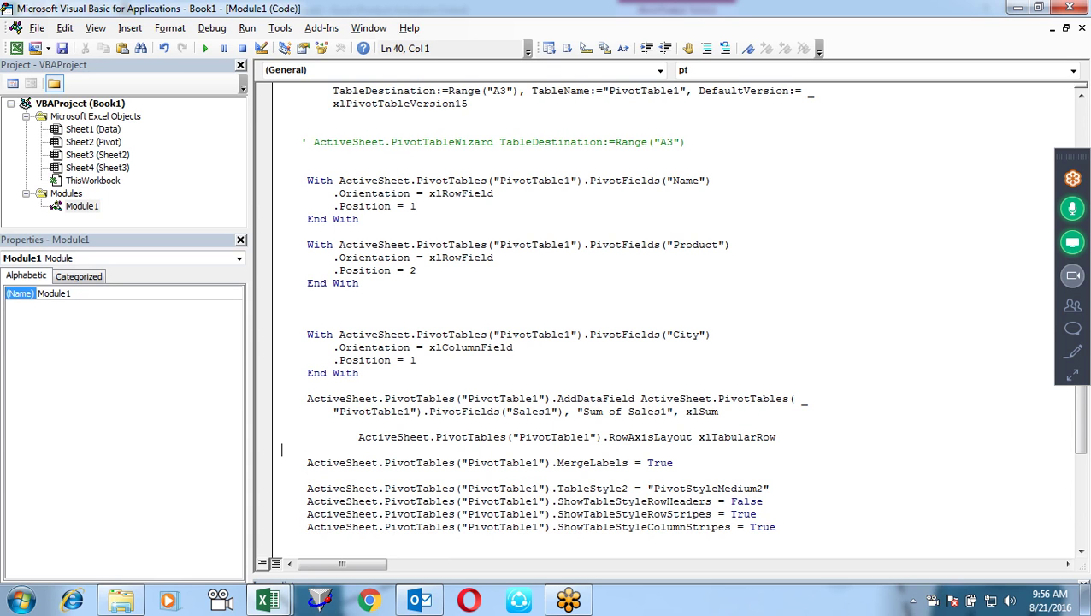
key("BackSpace")
key("BackSpace")
key("BackSpace")
key("BackSpace")
key("BackSpace")
key("BackSpace")
key("BackSpace")
key("BackSpace")
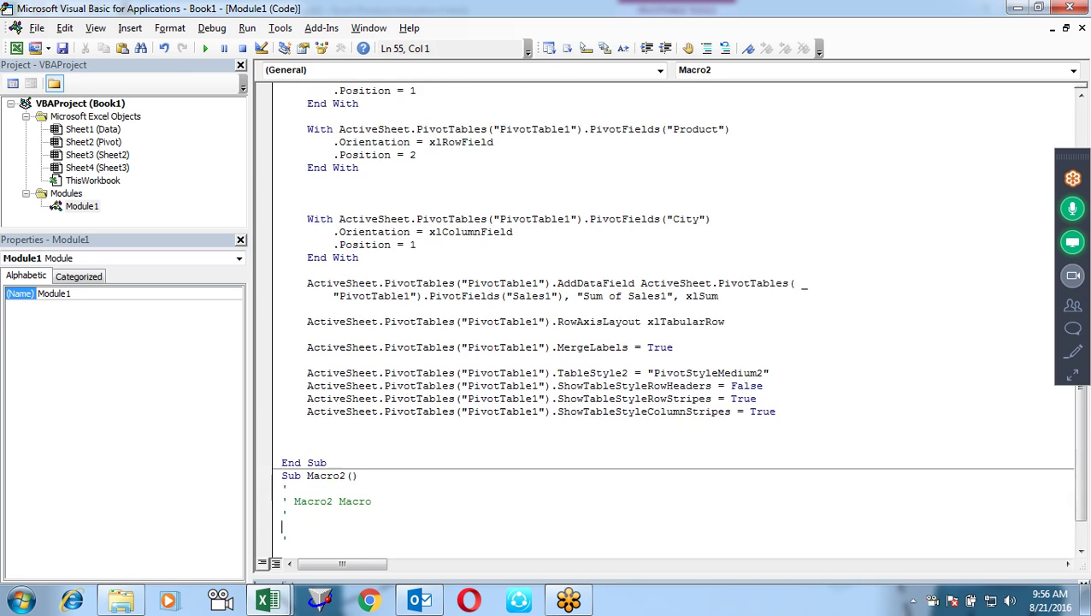
Step: Look over the pt macro code, then return to the Excel workbook
left_click(307, 307)
key("Up")
key("Up")
key("Up")
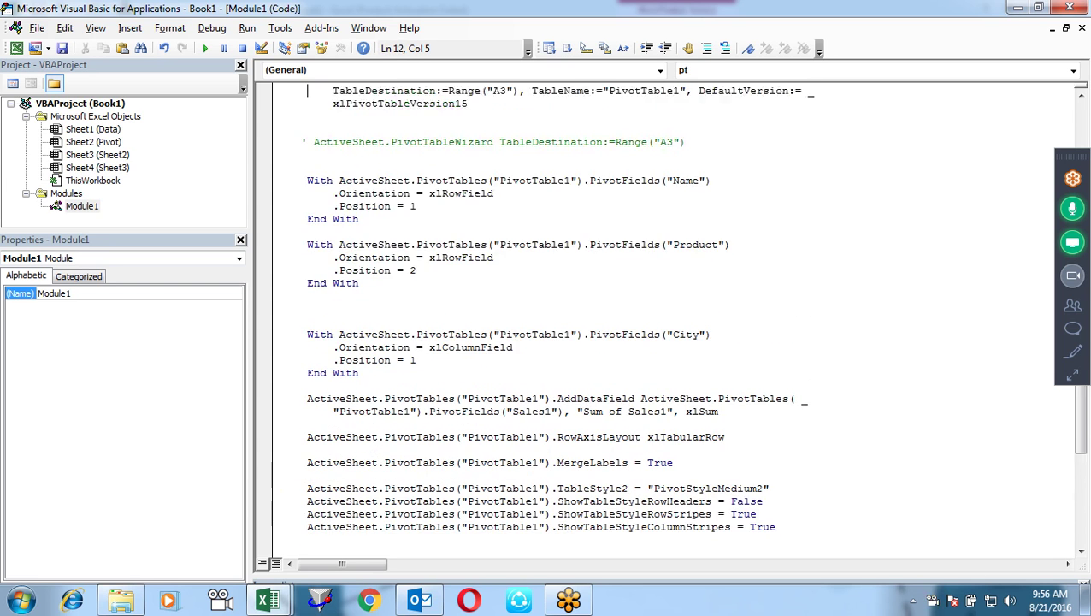
key("Up")
key("Up")
key("Up")
key("Down")
key("Down")
key("Down")
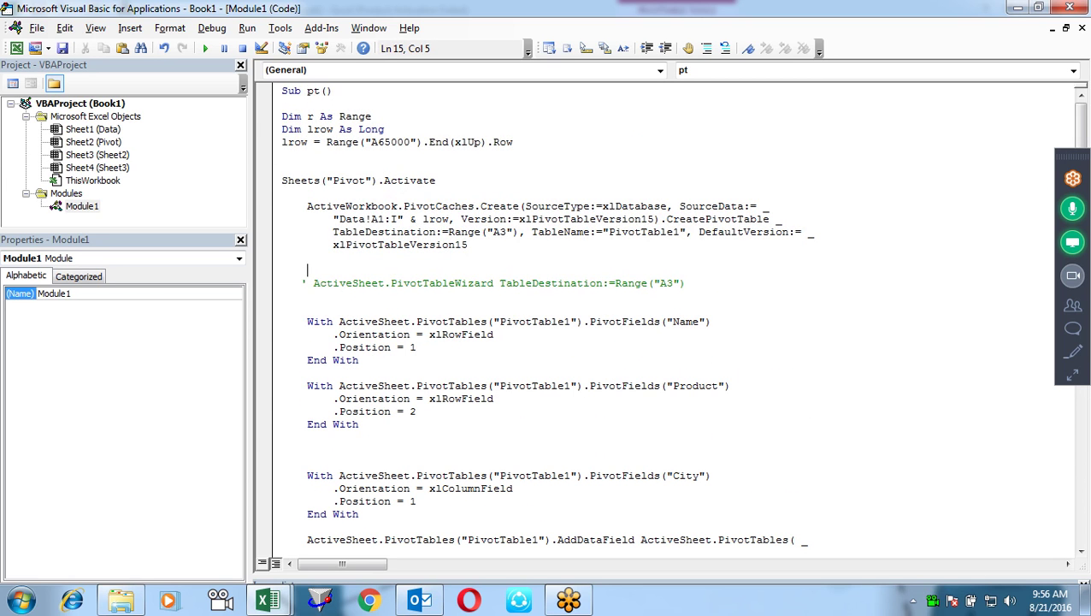
key("ctrl+f")
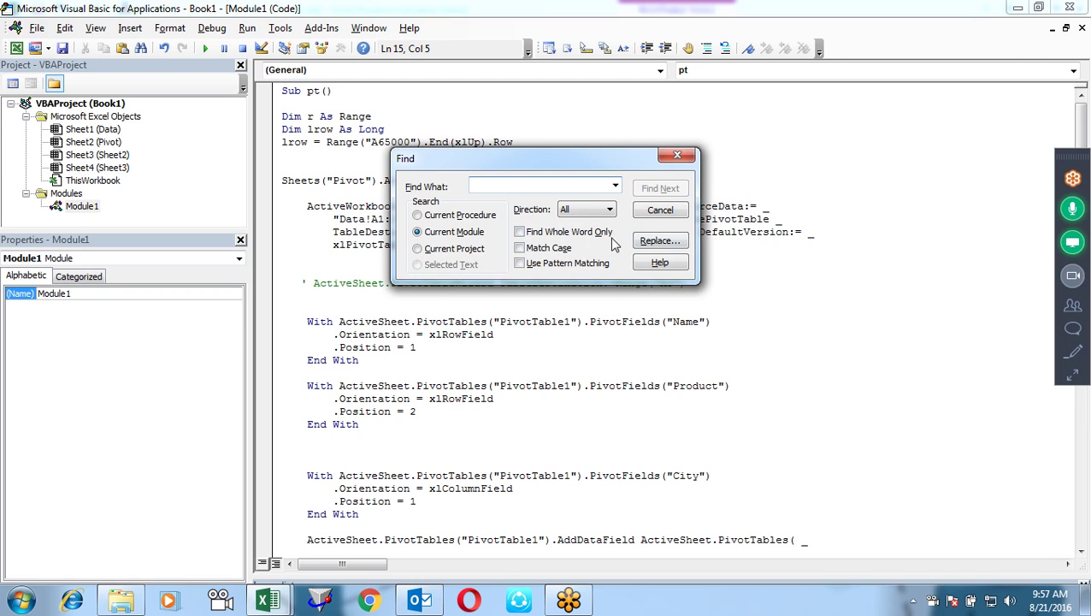
left_click(677, 156)
key("alt+F11")
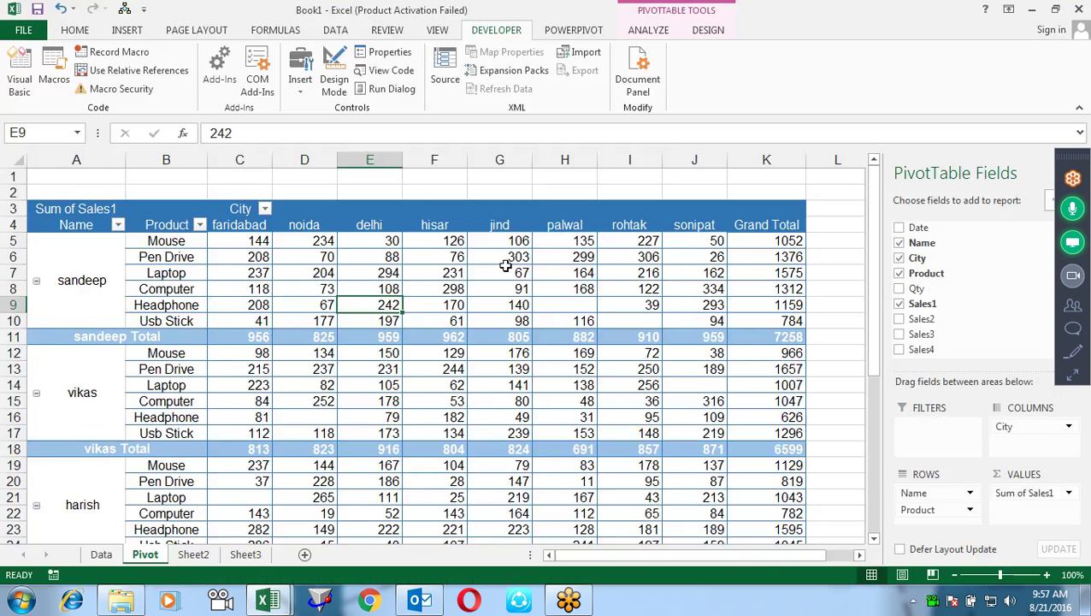
Step: Clear the entire Pivot sheet and unmerge the leftover merged cells in column A
left_click(16, 159)
key("Delete")
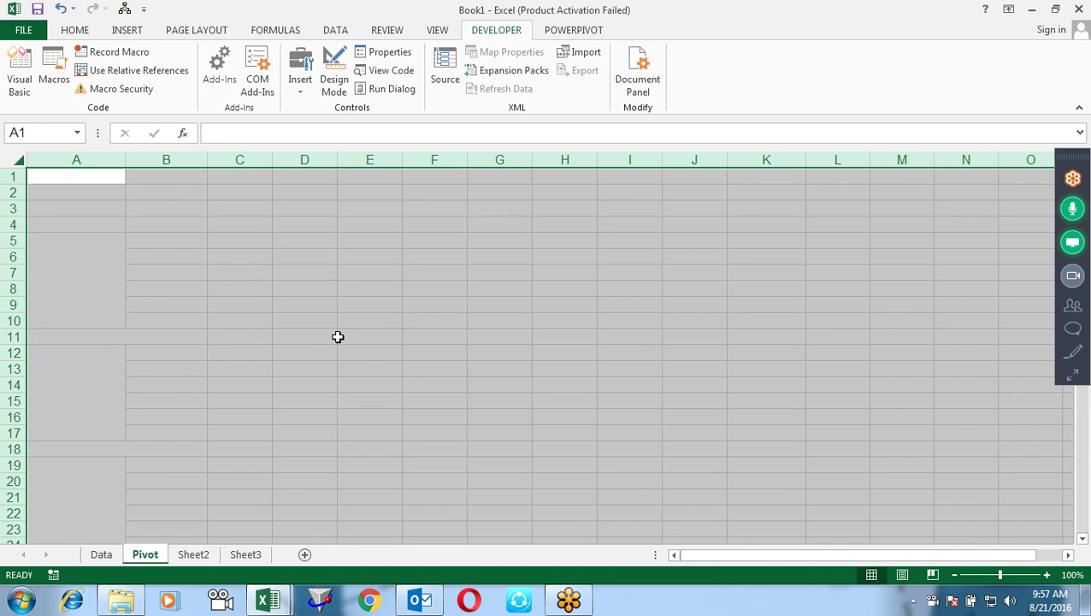
left_click(321, 324)
left_click(62, 267)
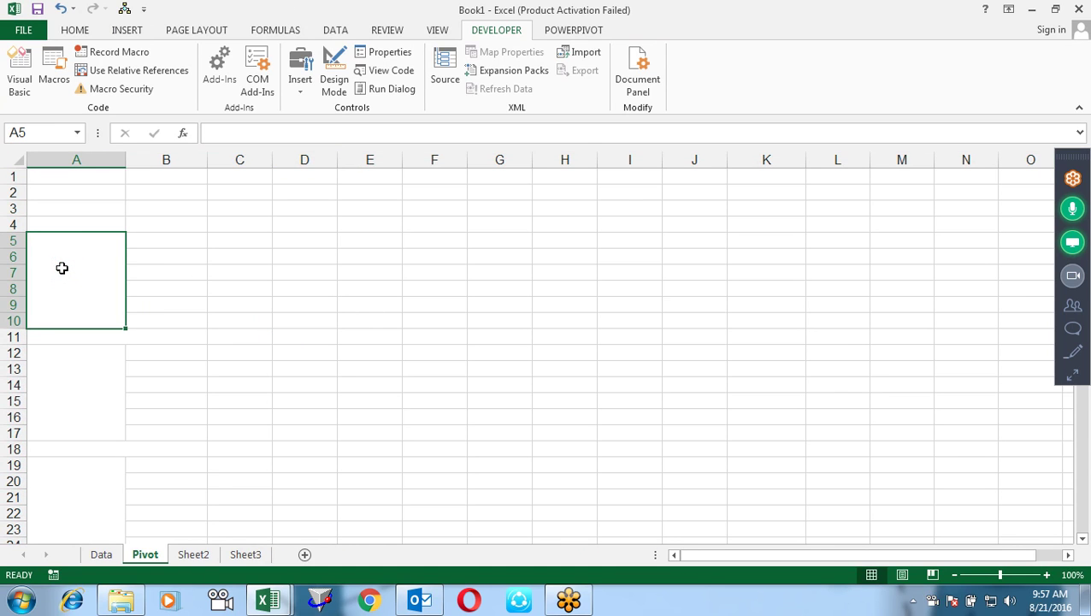
left_click(84, 160)
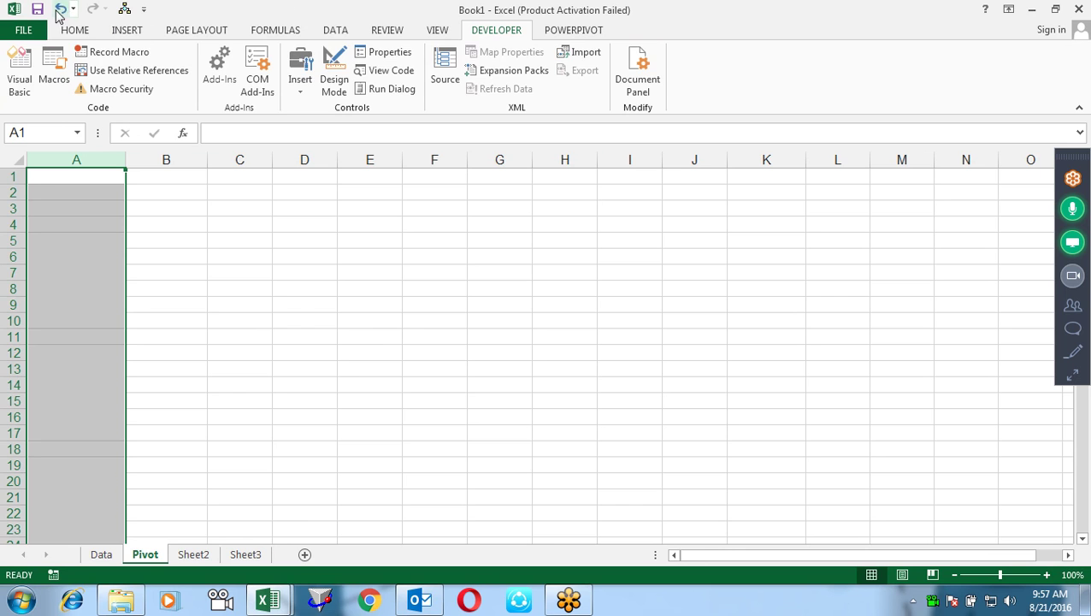
left_click(75, 30)
left_click(440, 83)
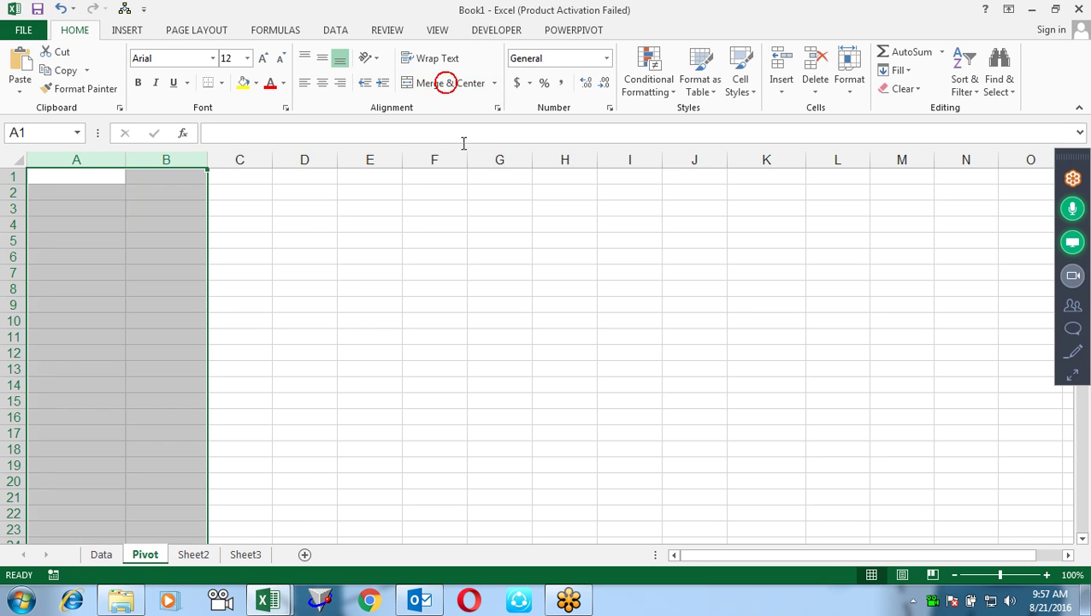
Step: Run the pt macro from the Data sheet to rebuild the styled pivot
left_click(112, 554)
left_click(258, 416)
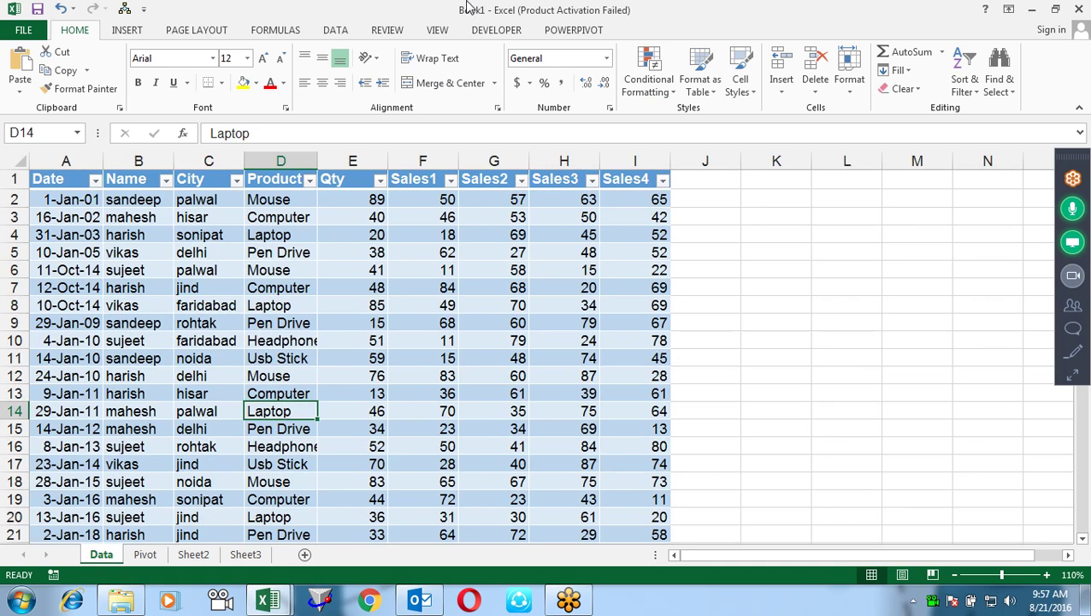
left_click(497, 29)
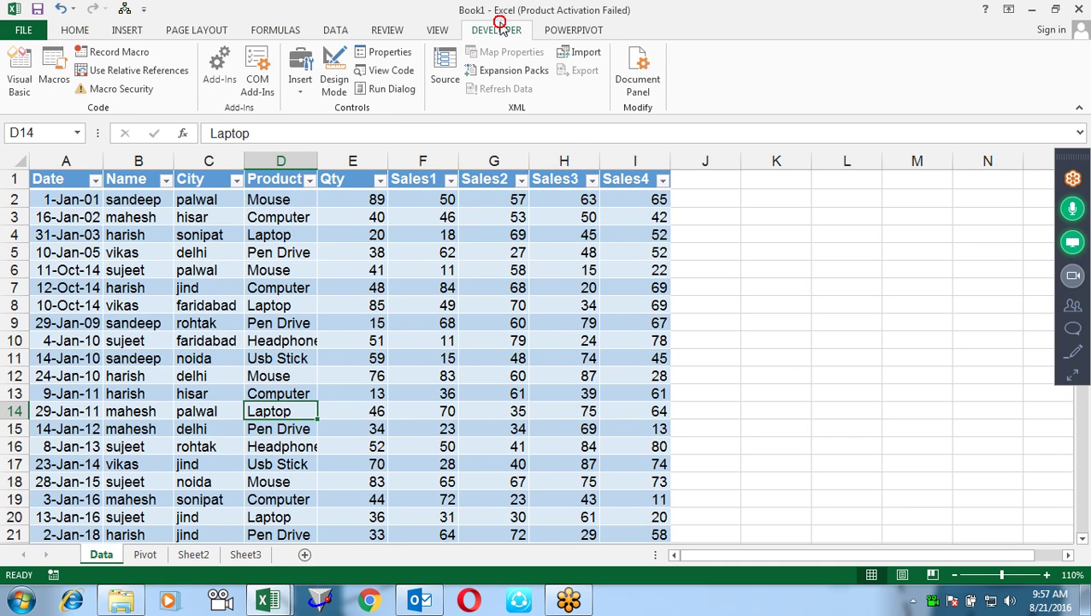
left_click(55, 81)
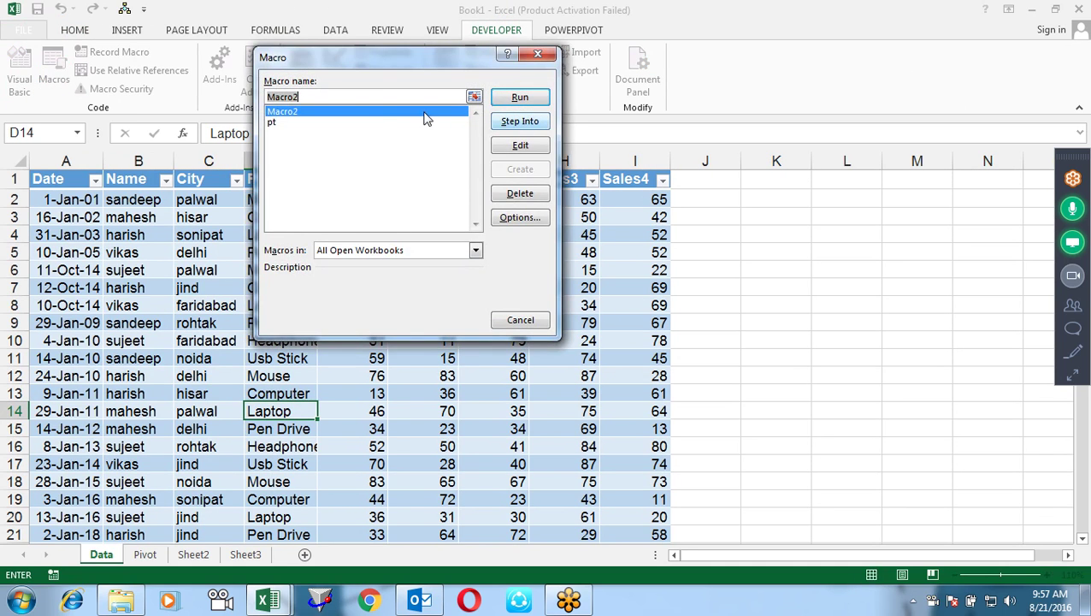
left_click(321, 122)
left_click(519, 97)
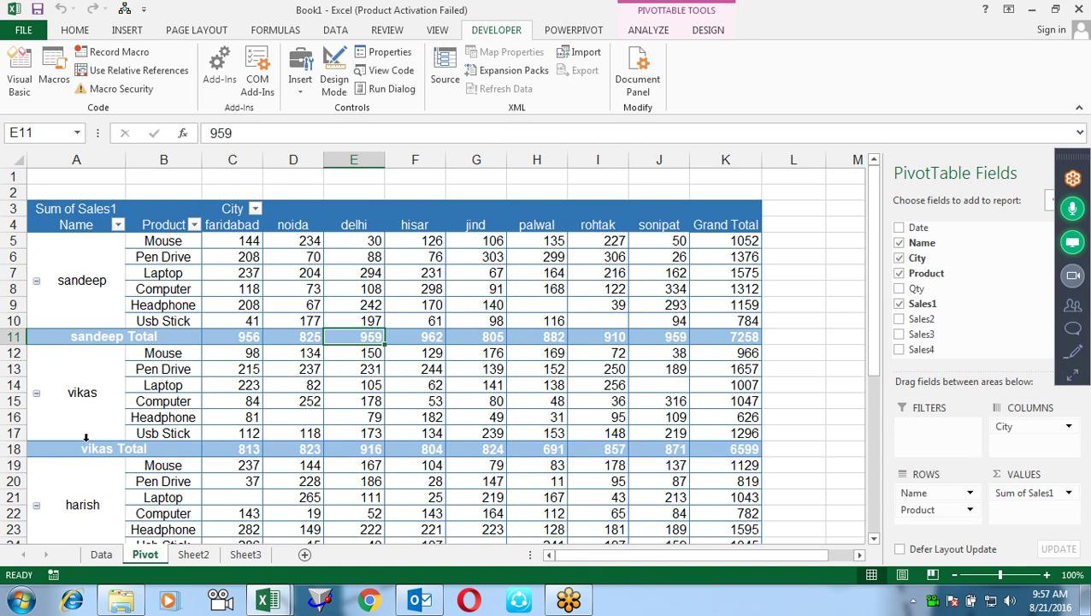
Step: Check the rows 1–56 the pivot fills on Pivot, jump back to A1, then go to Data
left_click(101, 554)
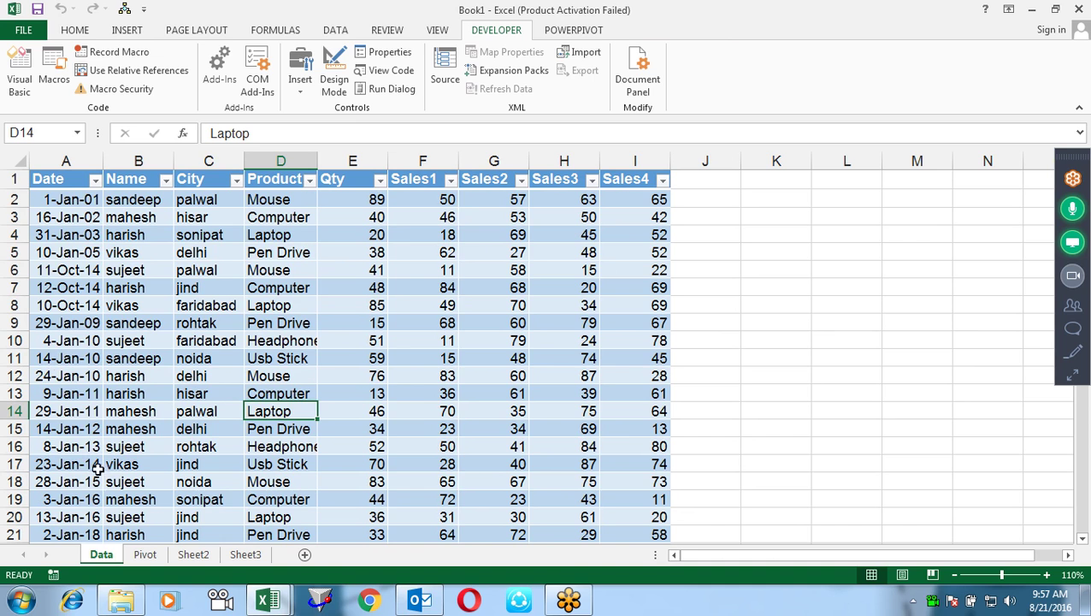
left_click(147, 554)
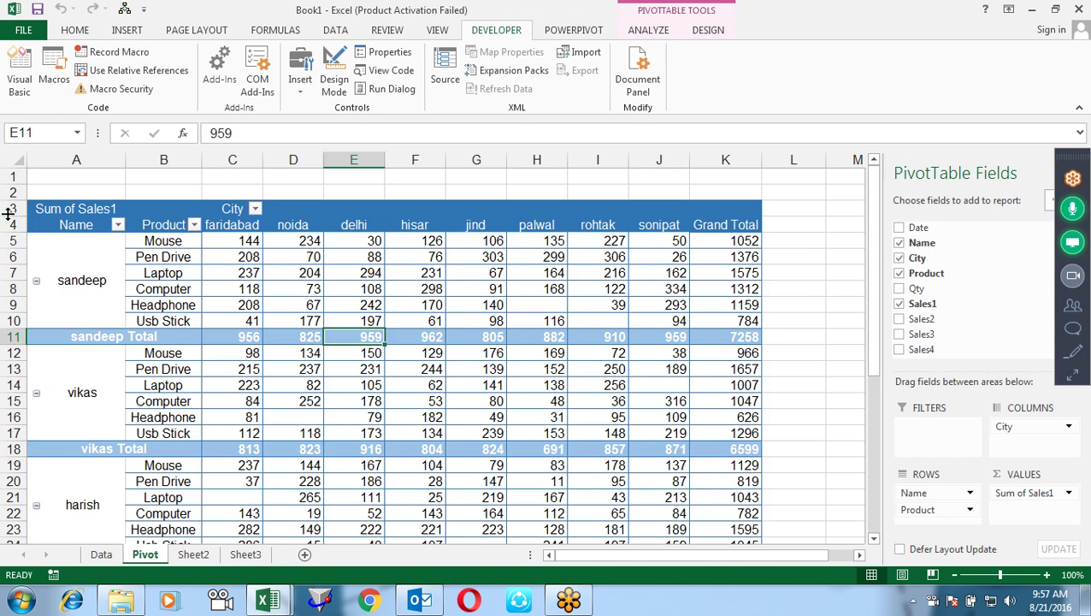
left_click(16, 162)
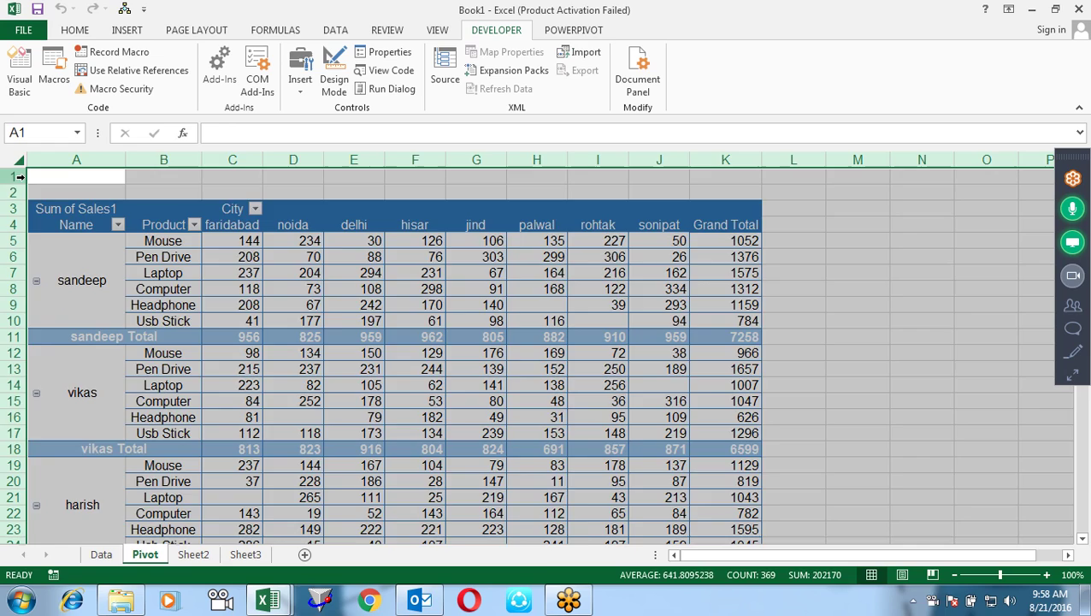
left_click_drag(14, 176, 10, 581)
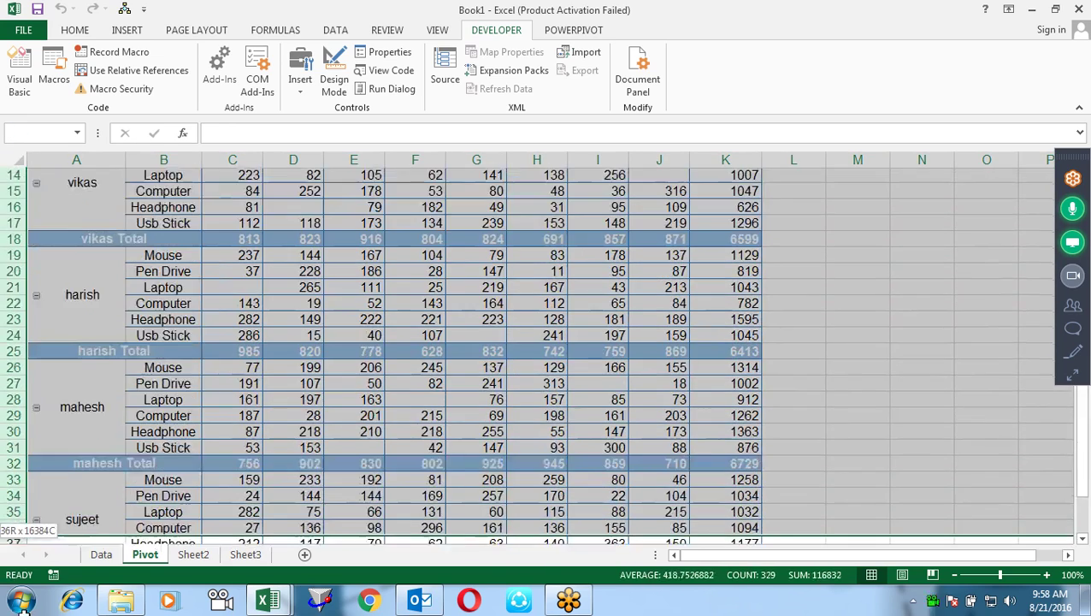
mouse_move(11, 581)
left_mouse_down()
mouse_move(66, 599)
mouse_move(78, 434)
left_mouse_up()
left_click(105, 416)
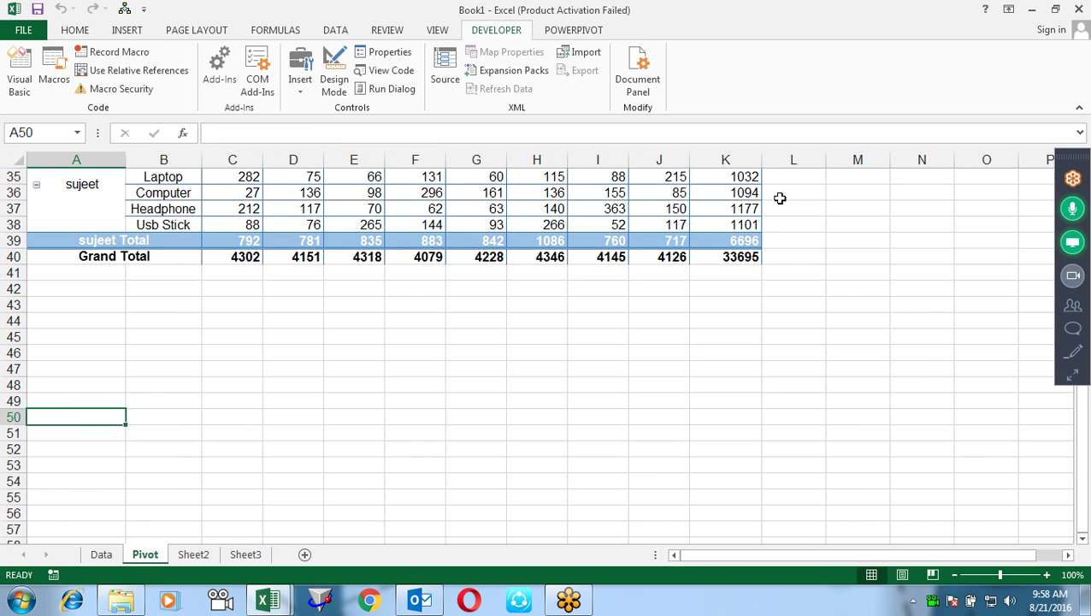
key("ctrl+Up")
key("ctrl+Up")
key("ctrl+Home")
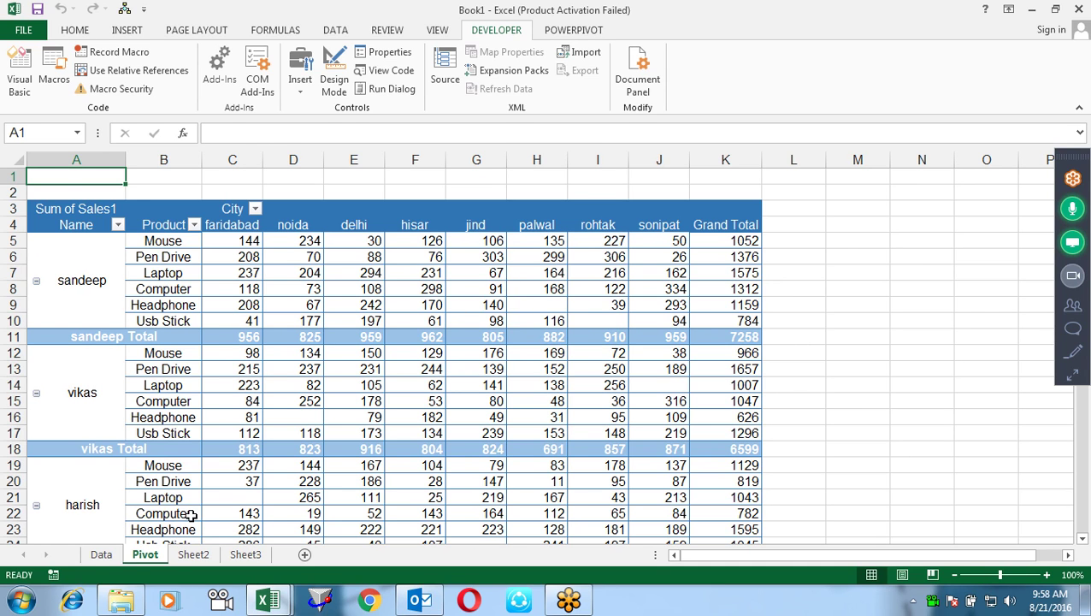
left_click(101, 554)
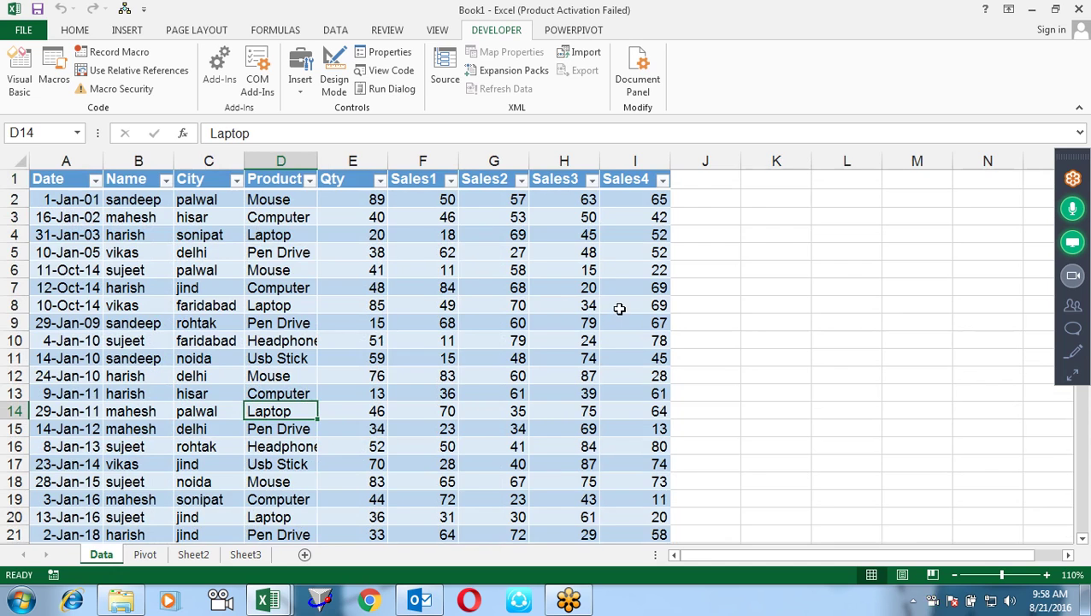
Step: Draw a rectangle button covering K2:M3 beside the data table
left_click(761, 212)
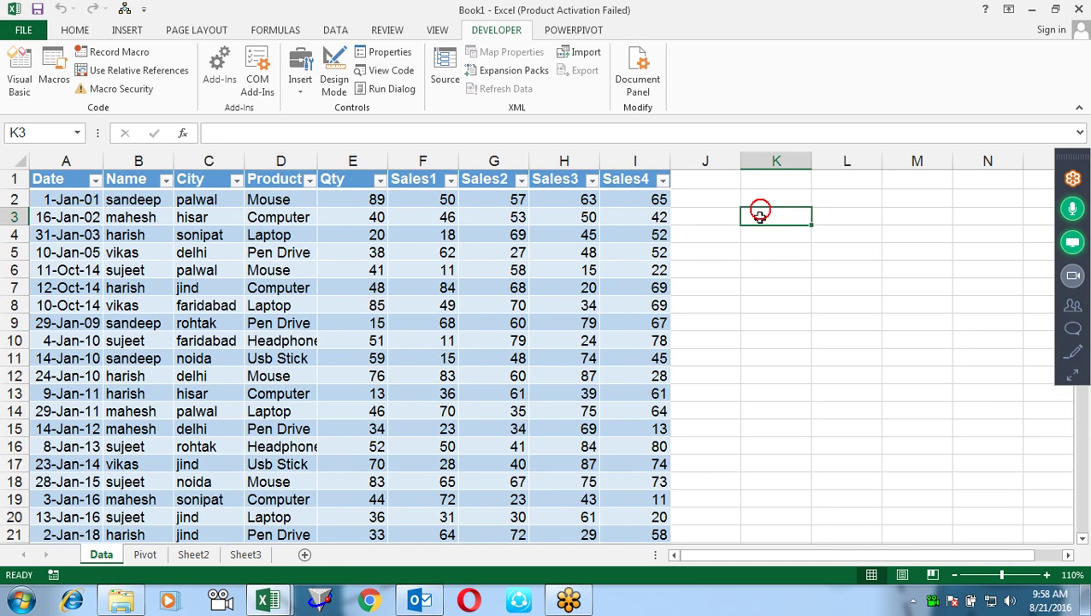
left_click(135, 32)
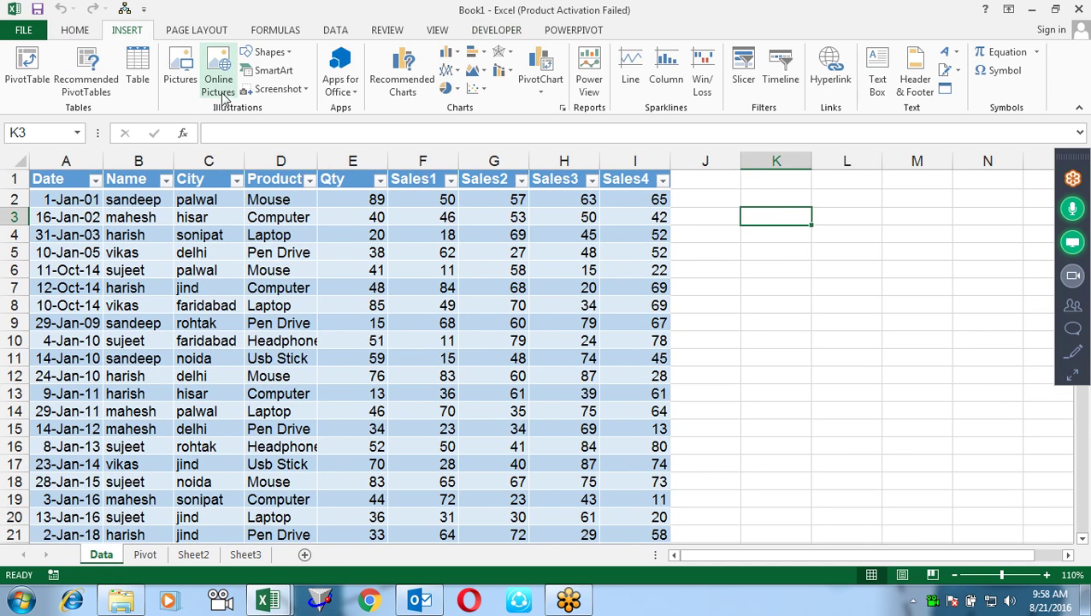
left_click(282, 53)
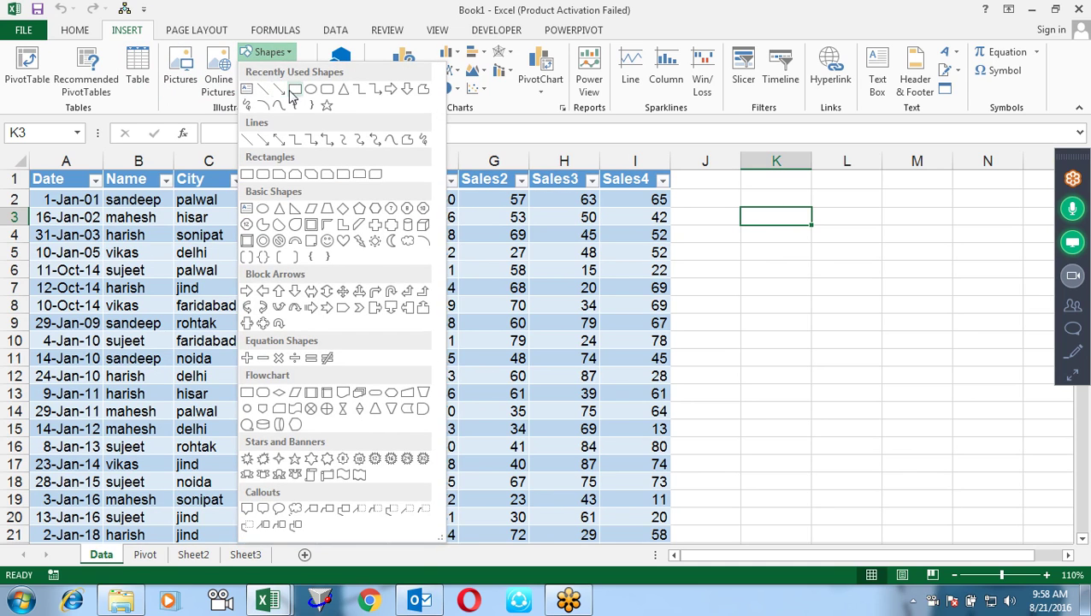
left_click(290, 91)
left_click_drag(748, 192, 917, 228)
type("Create Pivot")
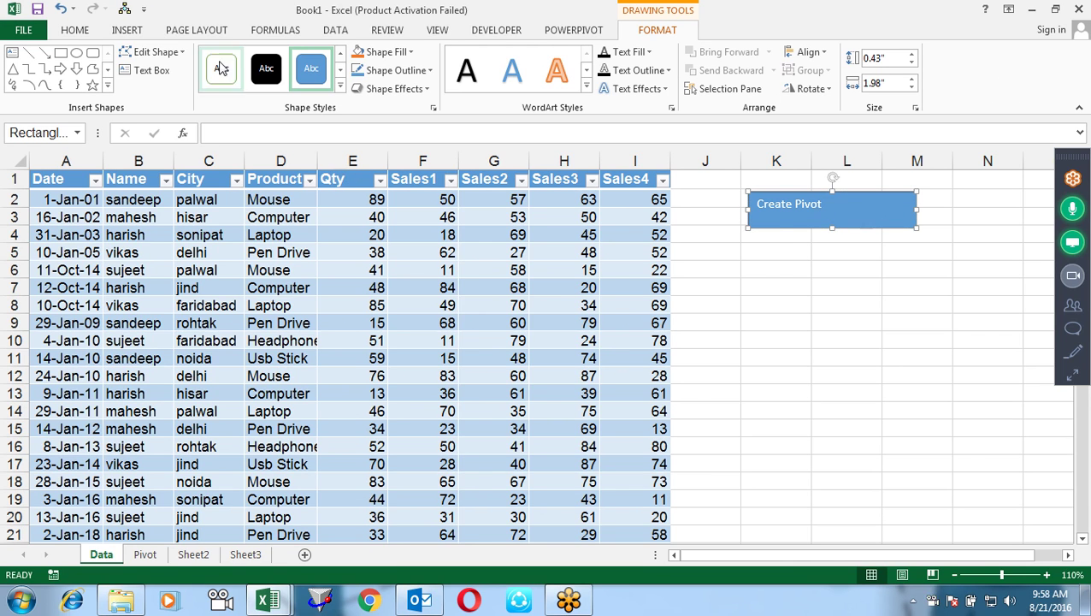
Step: Centre the Create Pivot label horizontally and vertically in the button
left_click(75, 30)
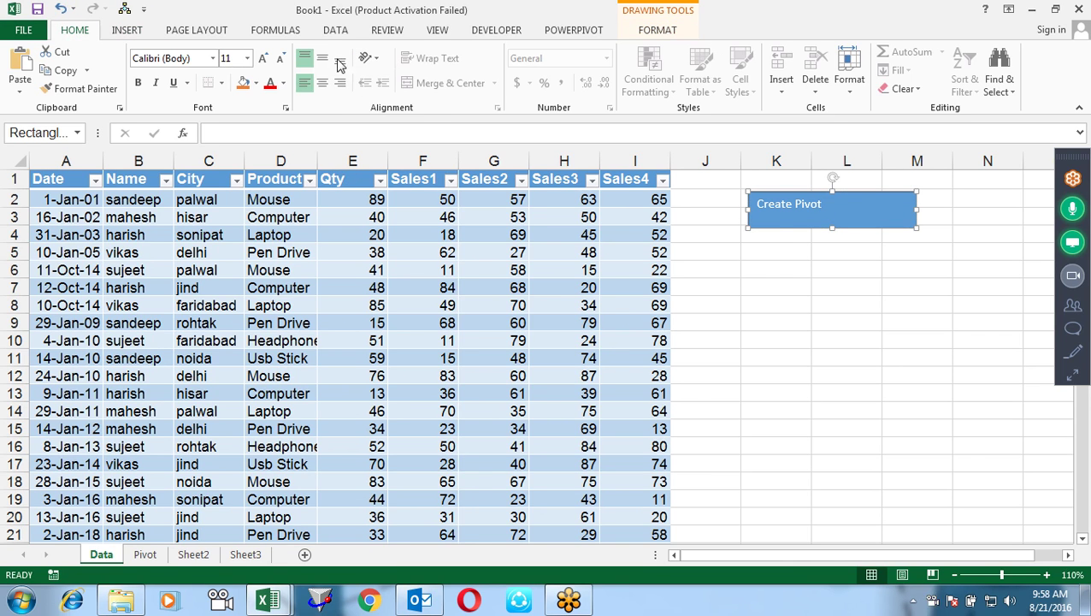
left_click(321, 83)
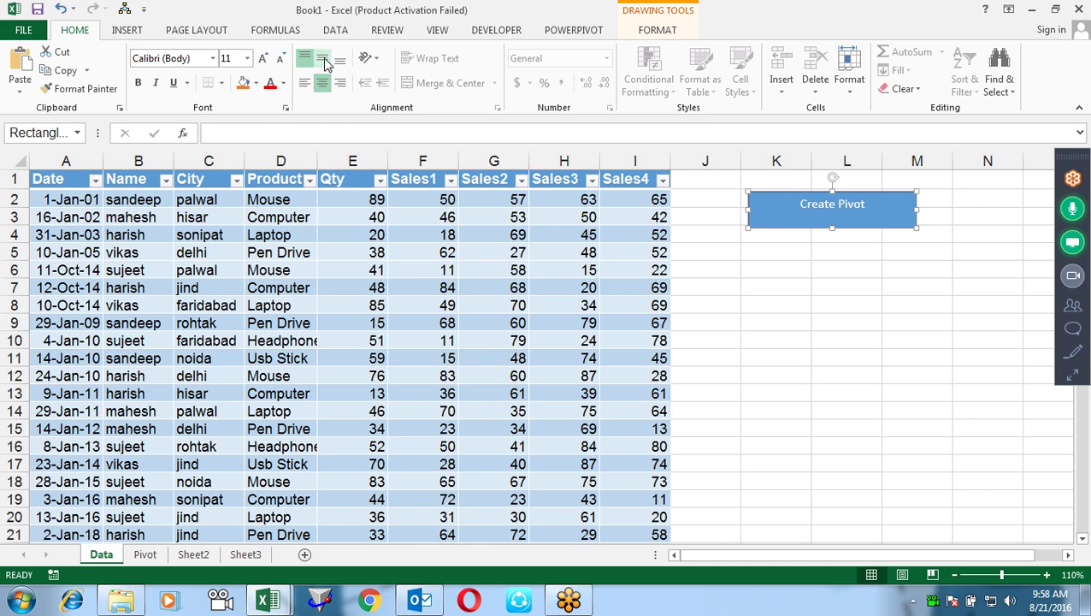
left_click(321, 57)
left_click(868, 287)
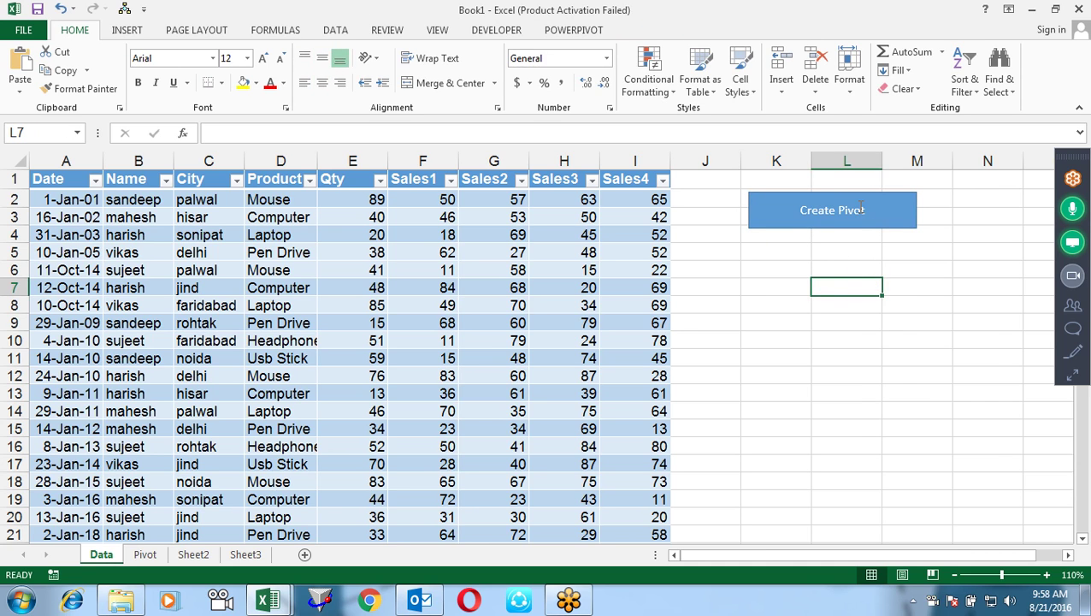
Step: Assign the pt macro to the Create Pivot button
right_click(862, 209)
left_click(909, 403)
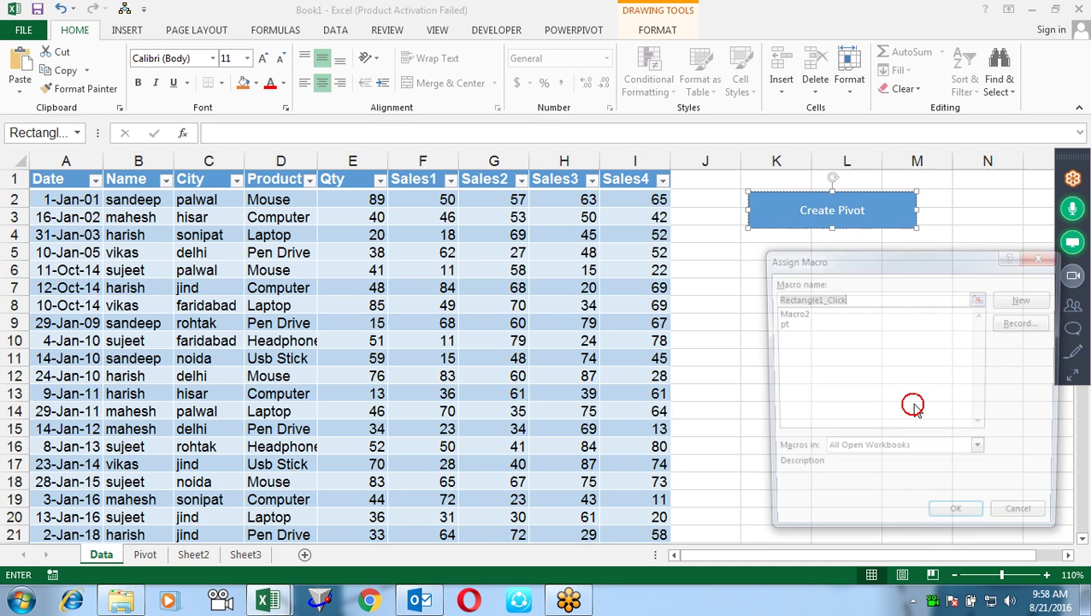
left_click(793, 324)
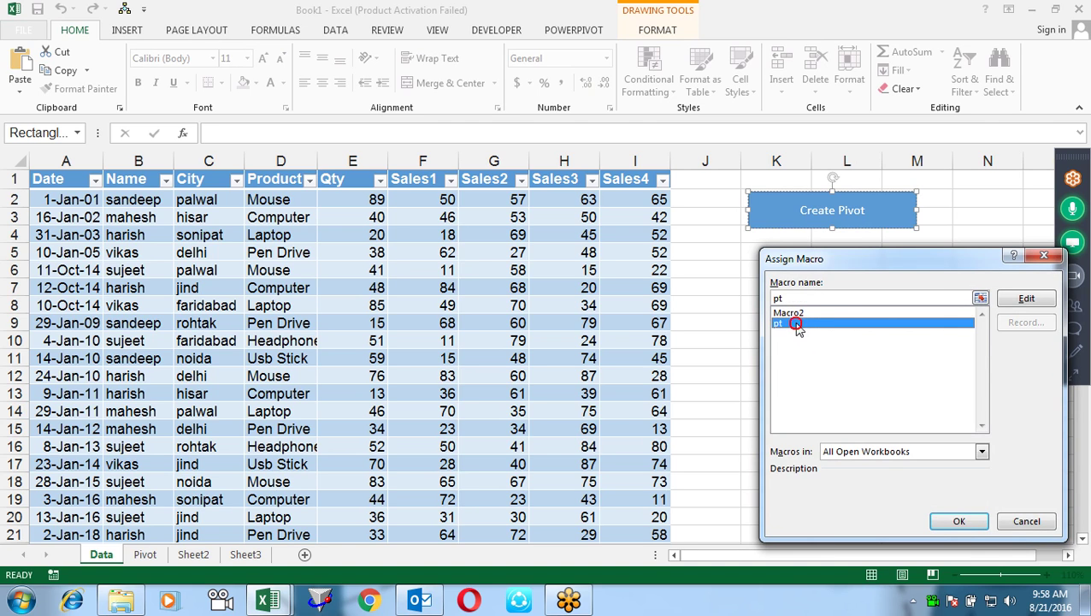
left_click(958, 521)
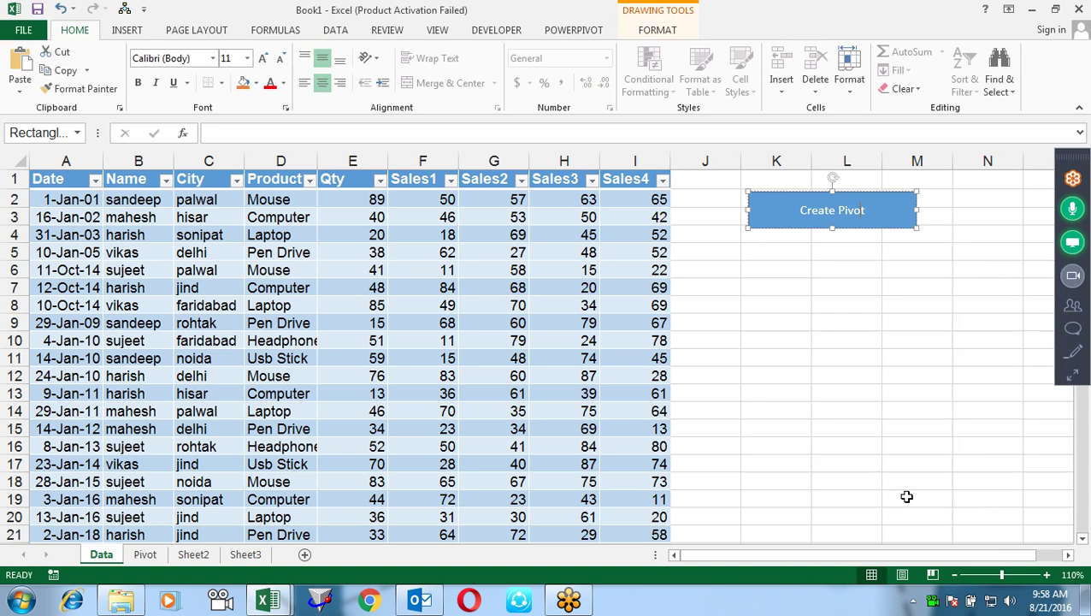
left_click(840, 439)
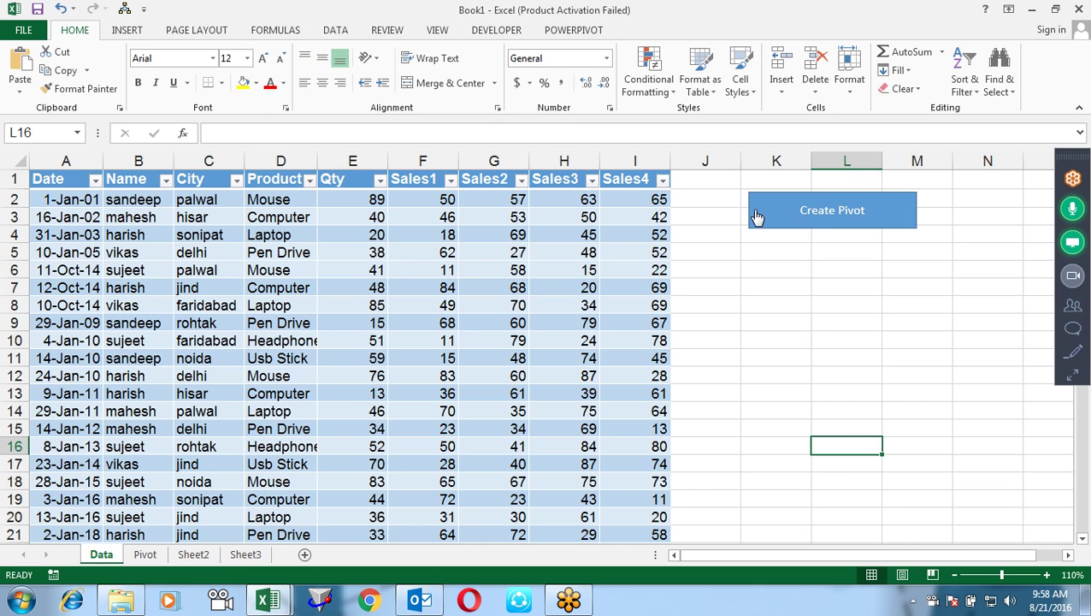
Step: Run Create Pivot, debug the run-time error, reset, and make room after Sheets("Pivot").Activate
left_click(756, 216)
left_click(566, 284)
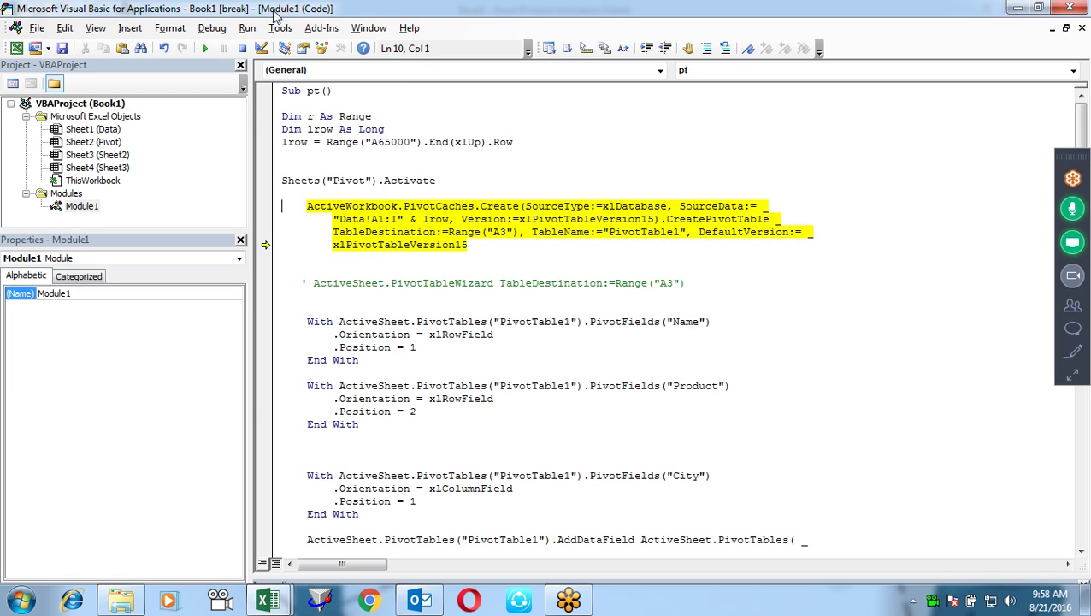
left_click(243, 49)
left_click(537, 182)
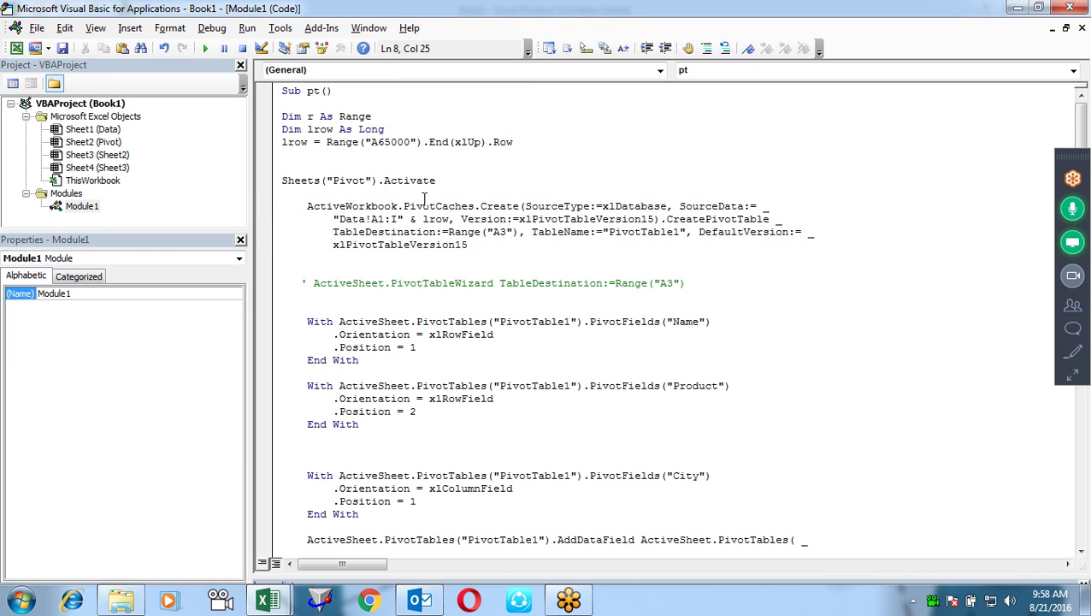
key("Return")
key("Return")
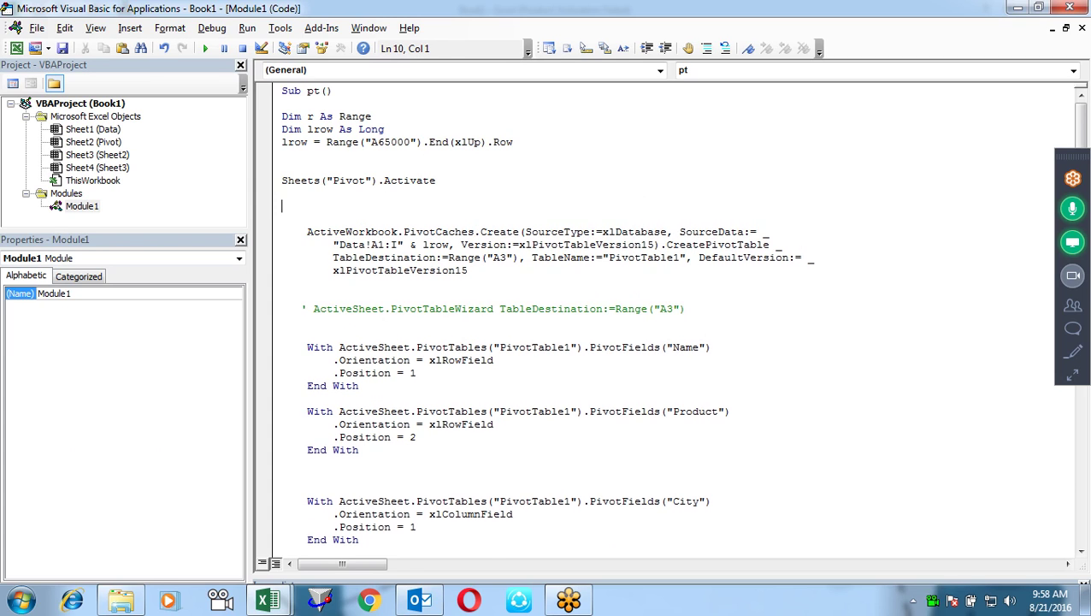
key("Return")
key("Return")
key("Return")
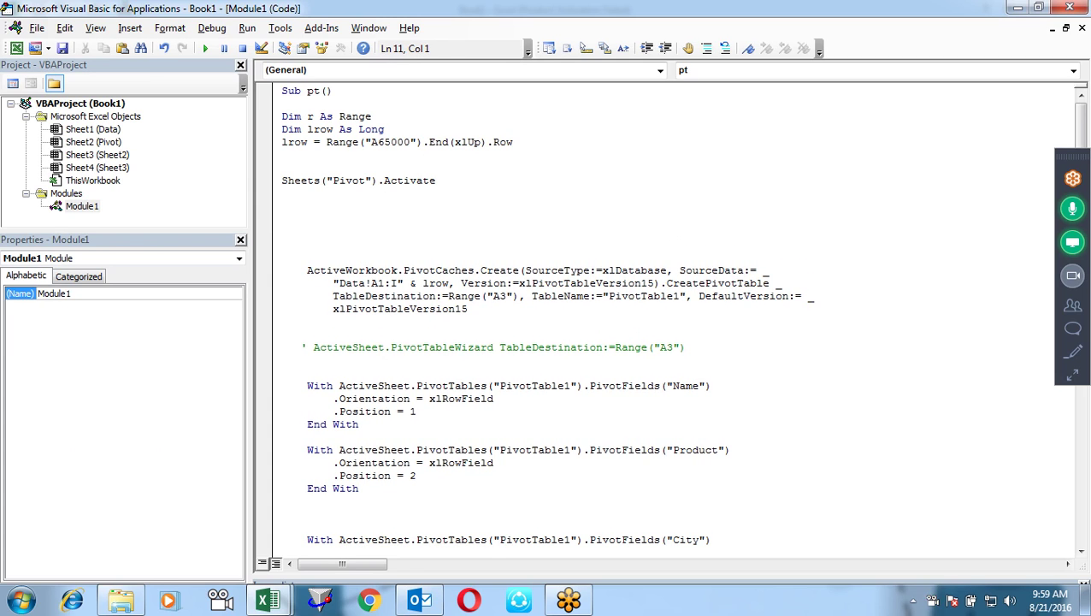
Step: Add the line Range("A1:A500").EntireRow.Delete to pt
type("Range(\"A1")
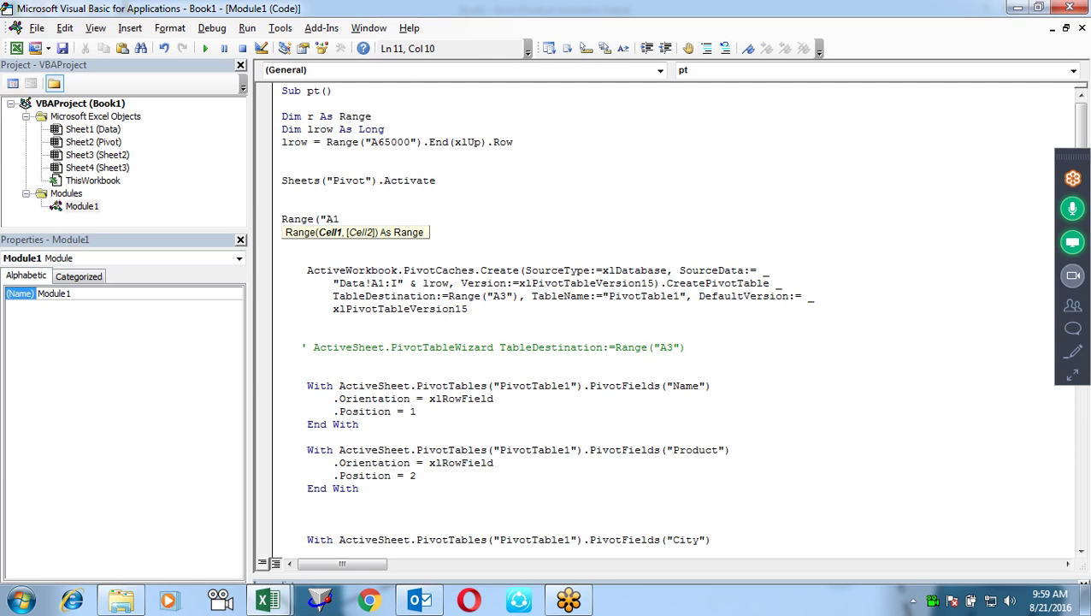
type(":A500\"")
type(")")
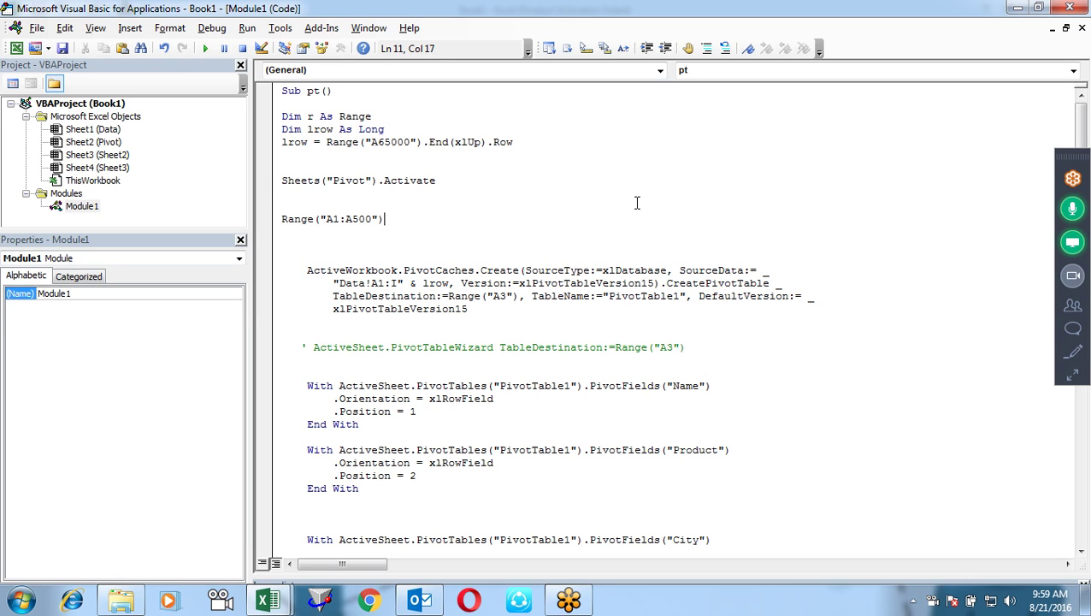
type(".enti")
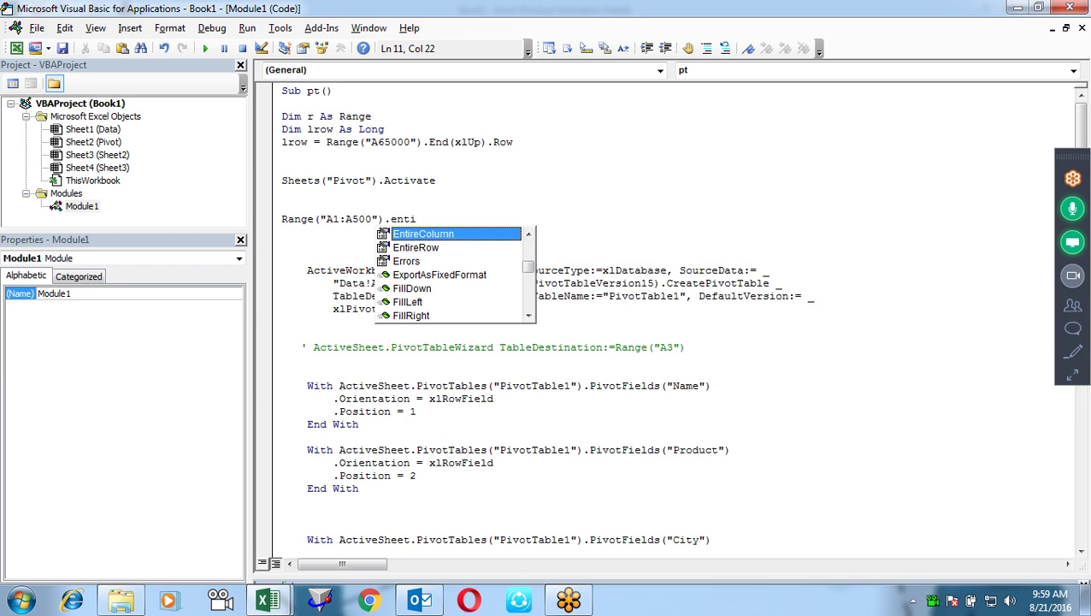
key("Down")
key("Tab")
type(".de")
key("Tab")
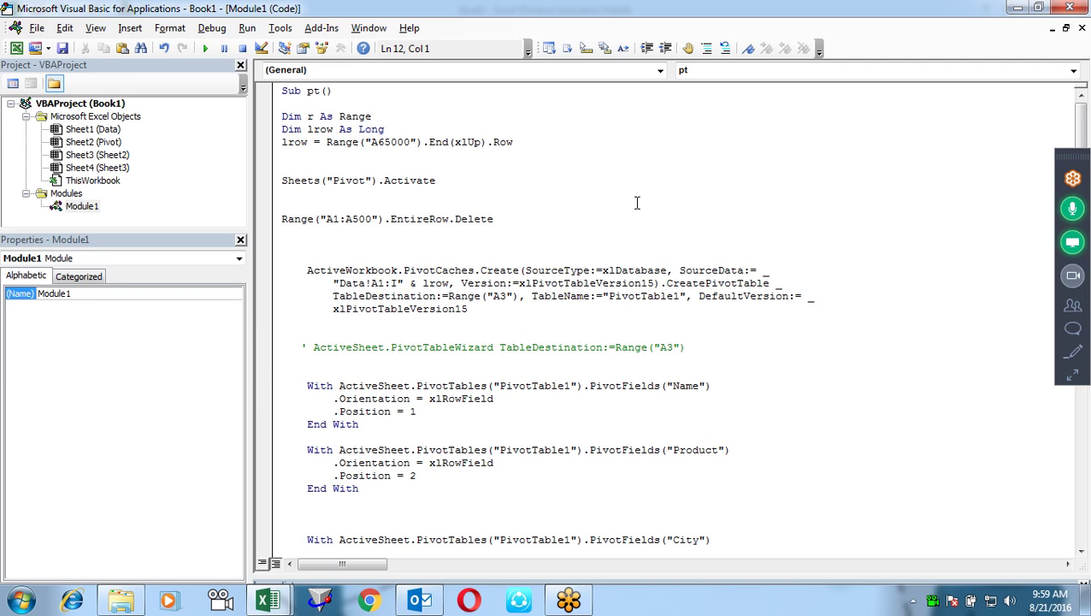
Step: Add Range("A3").Activate below it, then return to Excel
type("Range(")
type("\"A3\"")
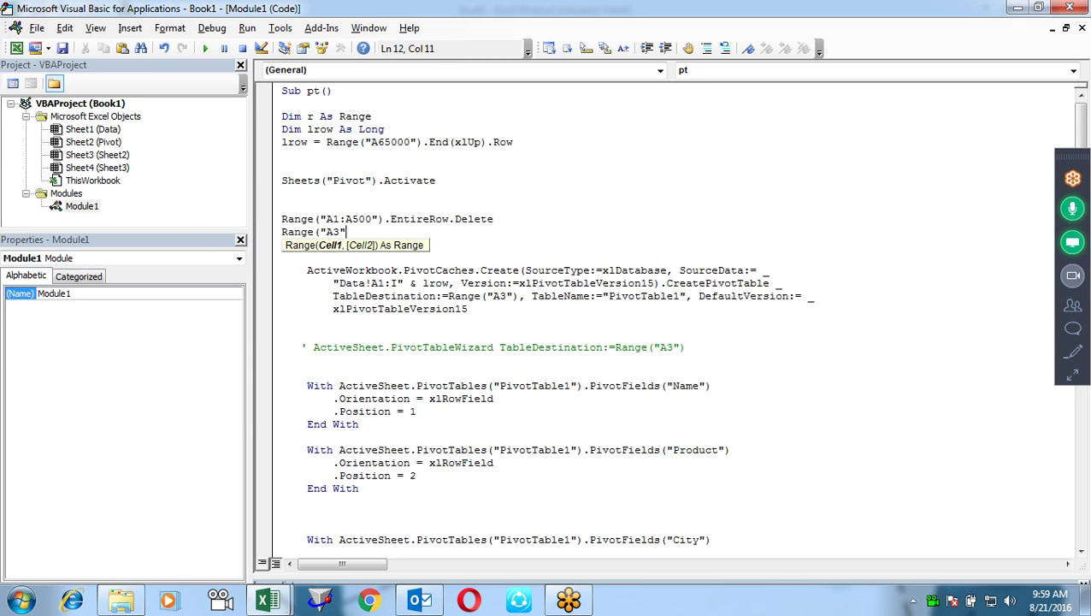
type(").sel")
key("Tab")
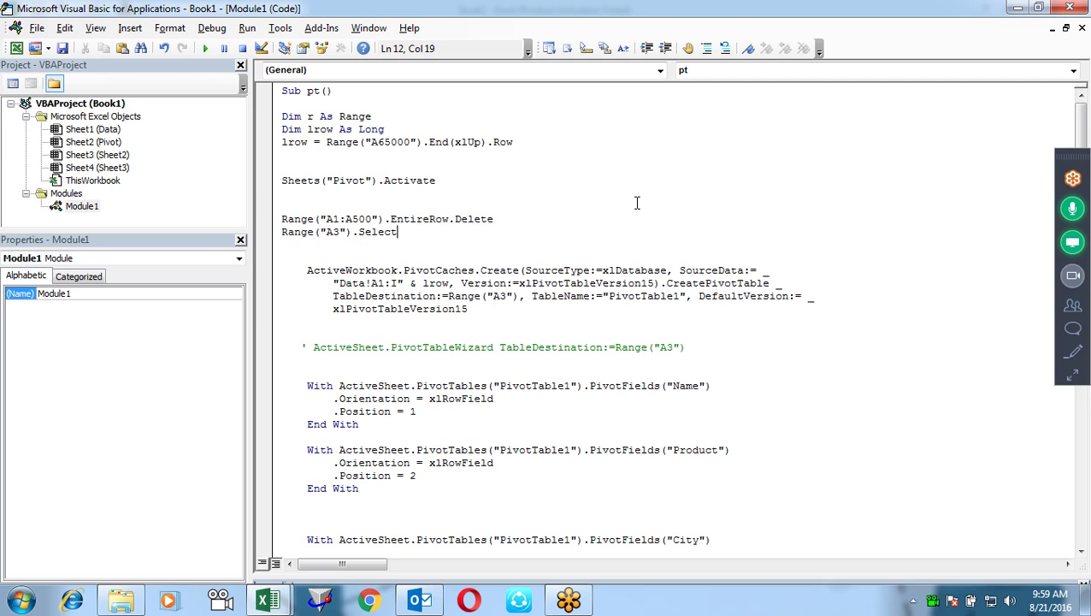
key("BackSpace")
key("BackSpace")
key("BackSpace")
key("BackSpace")
key("BackSpace")
key("BackSpace")
type("activate")
key("Down")
key("alt+F11")
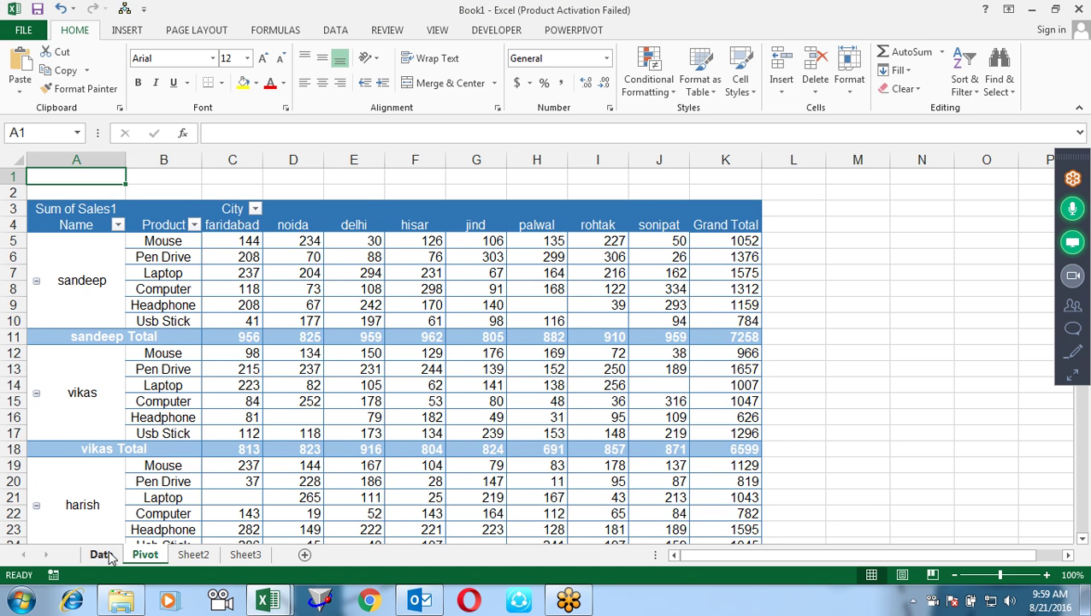
Step: Run the updated pt macro via Create Pivot, check the Pivot sheet, and return to the Data table
left_click(101, 554)
left_click(785, 205)
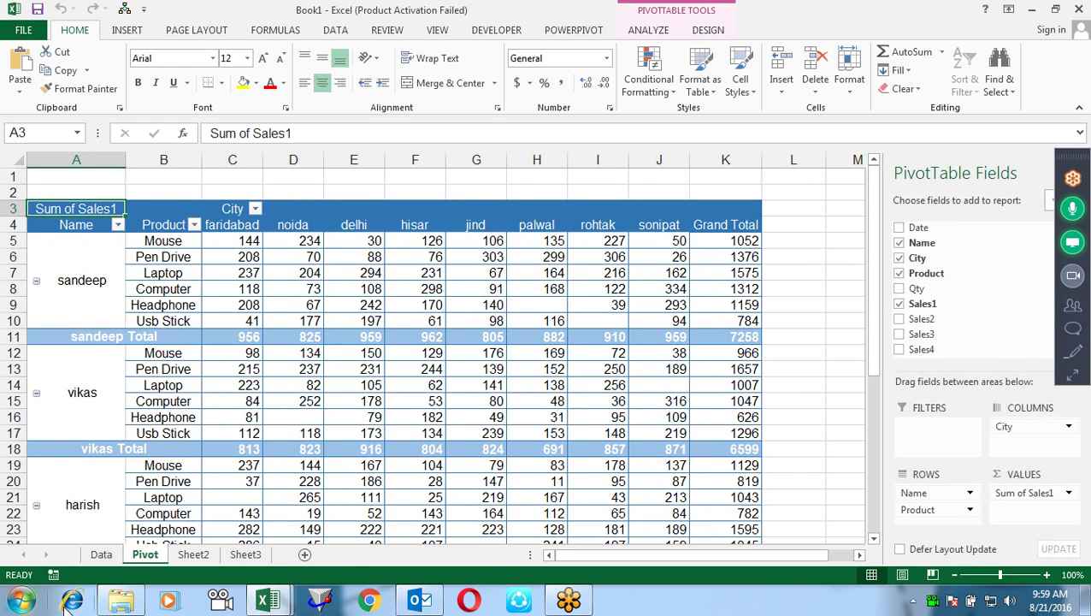
left_click(101, 554)
left_click(144, 554)
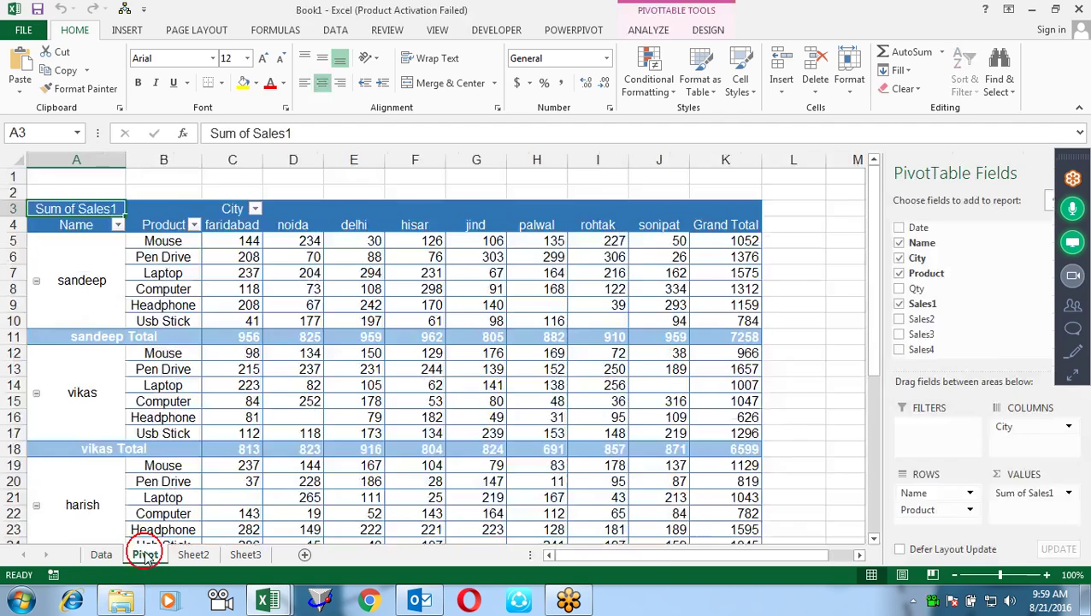
left_click(105, 555)
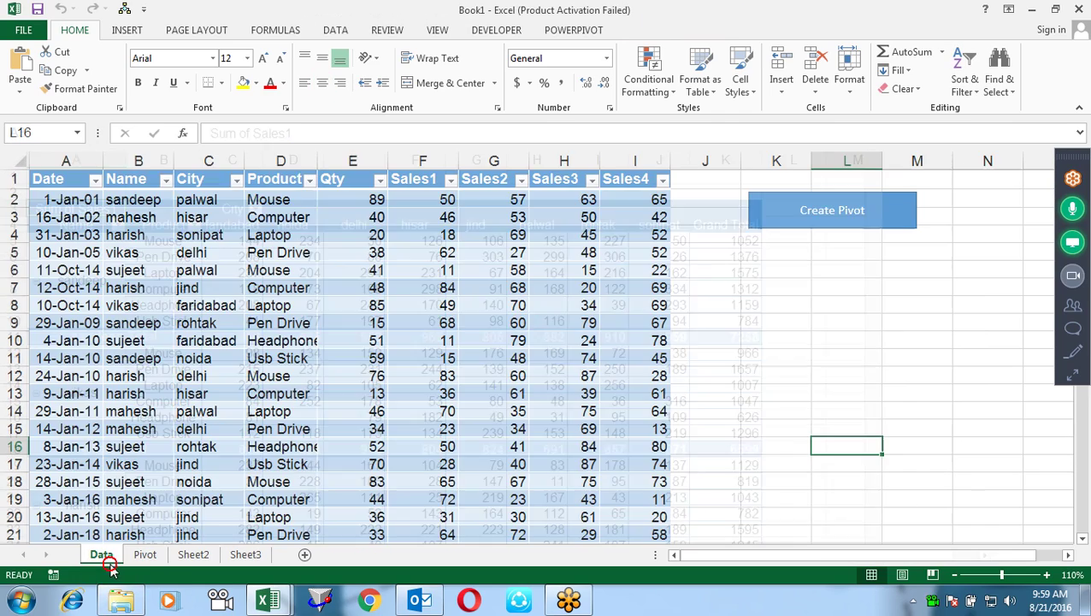
left_click(821, 228)
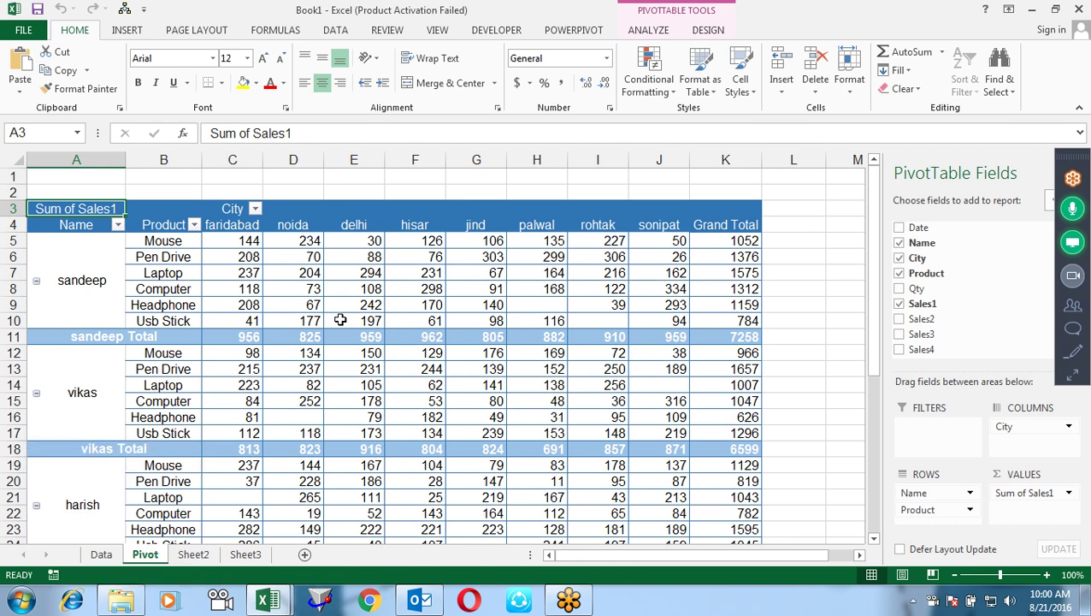
left_click(105, 558)
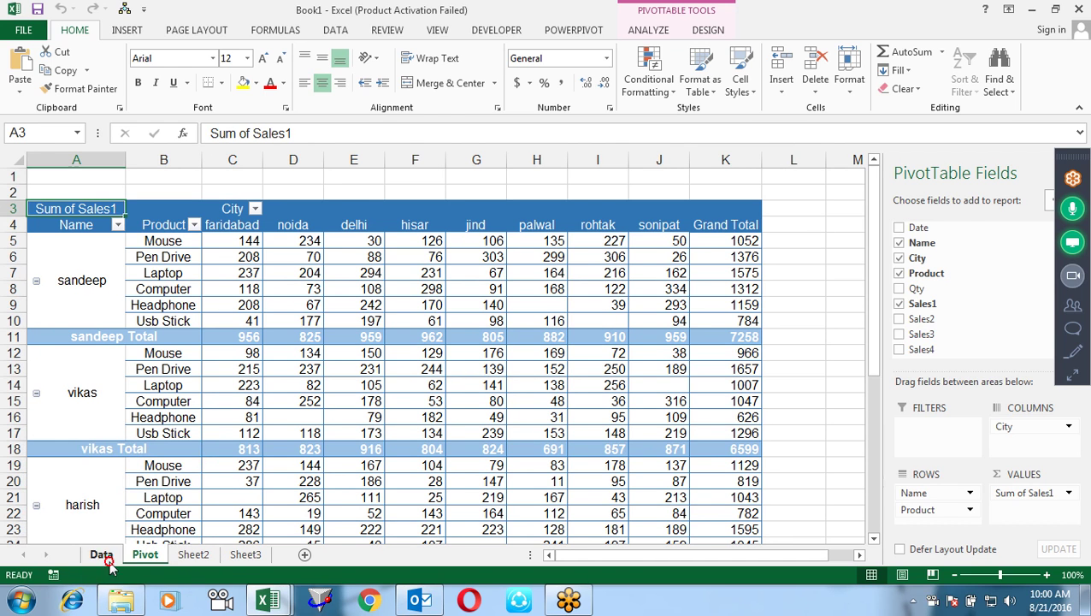
left_click(125, 375)
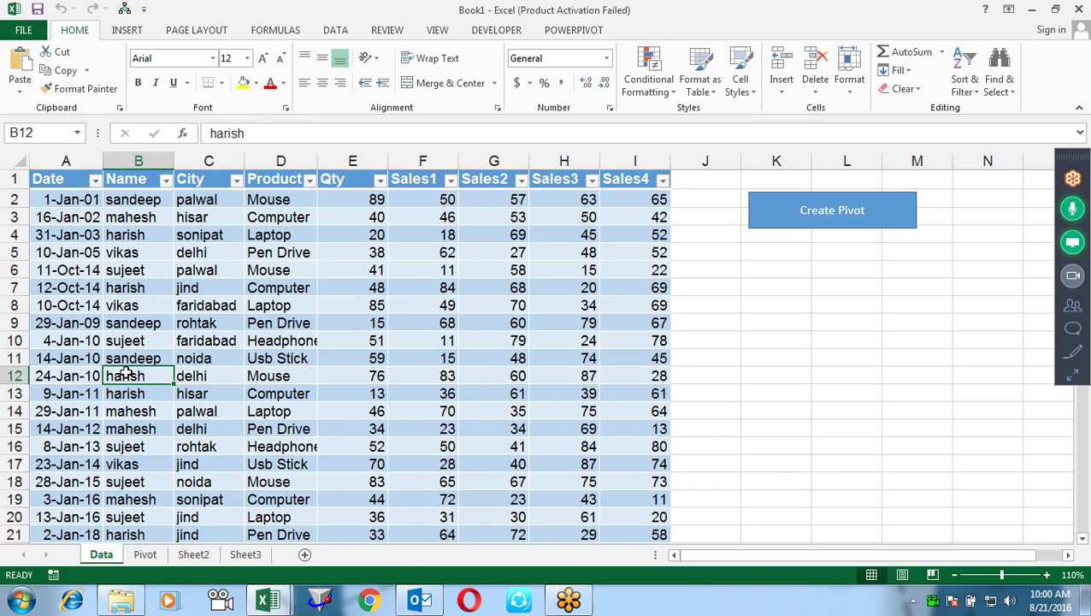
Step: Go to the first empty row, 675, below the data and enter the name Vijay
key("ctrl+Down")
key("Down")
key("Down")
key("Down")
key("Down")
key("Down")
key("Up")
key("Up")
key("Up")
key("Down")
key("Down")
key("Down")
key("ctrl+Up")
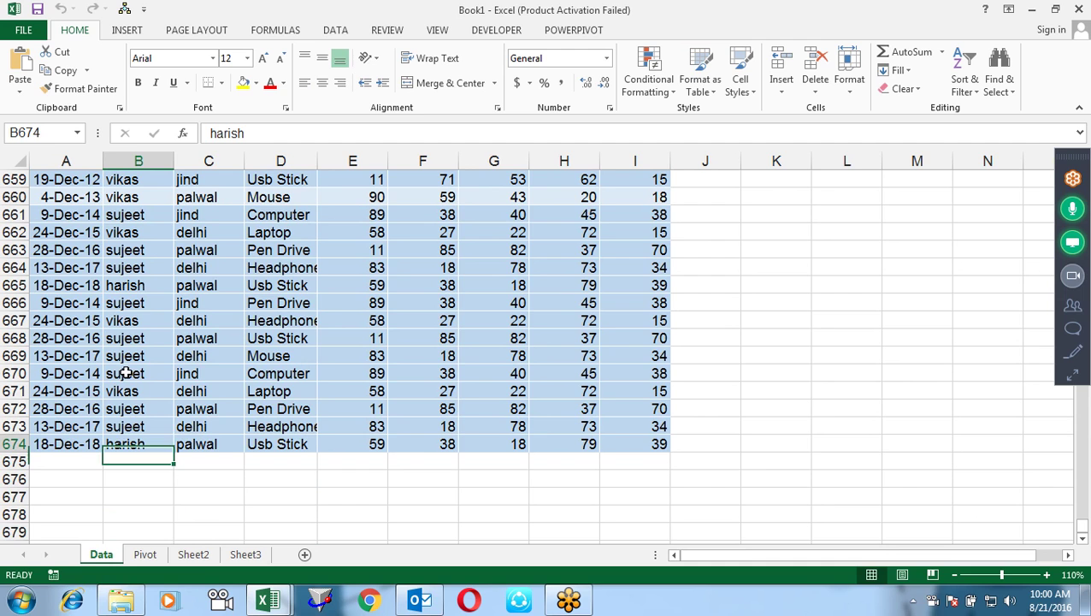
key("Down")
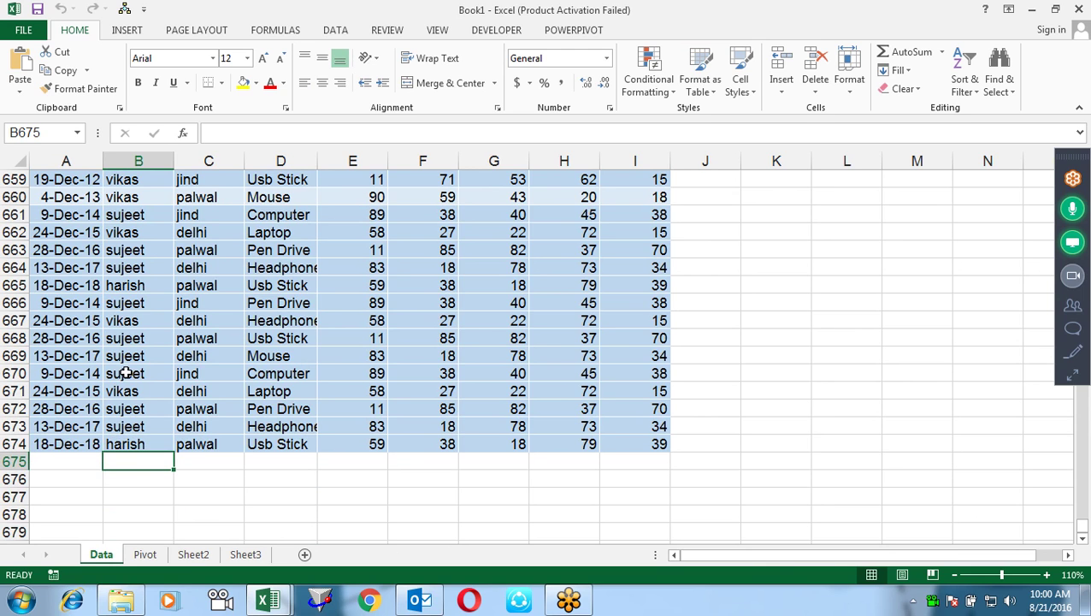
type("Vijay")
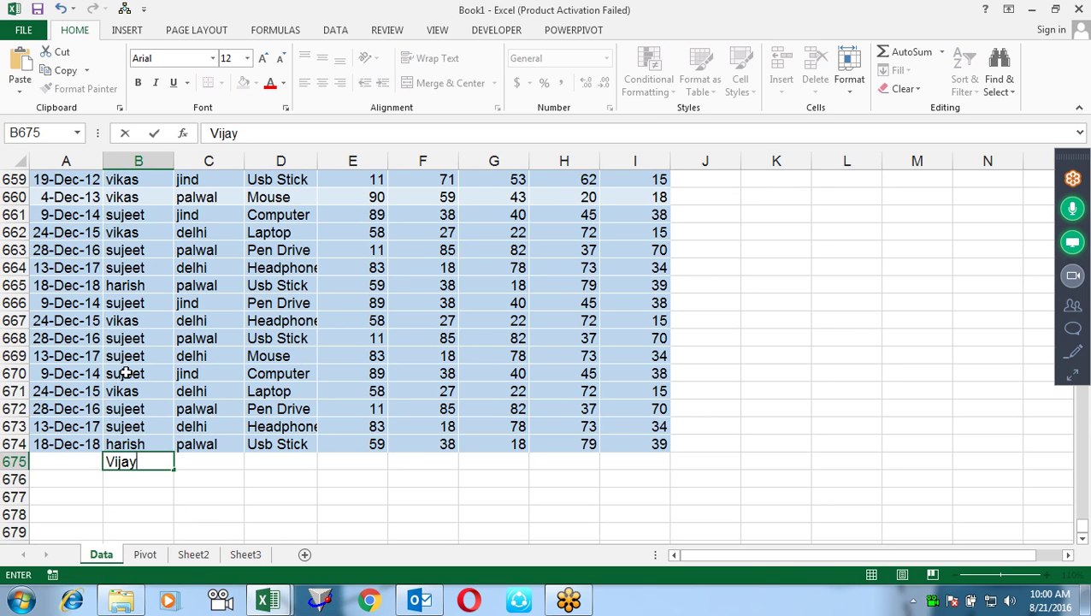
key("Tab")
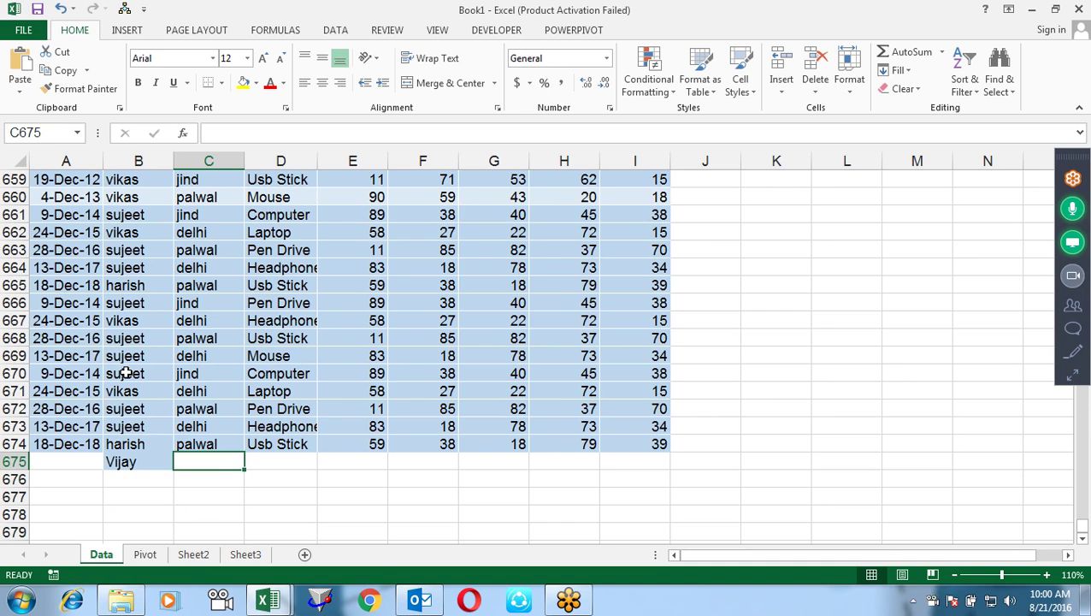
Step: Enter palwal as the city and fill the row's date and other values from row 674
type("p")
key("shift+Right")
key("shift+Right")
key("shift+Right")
key("shift+Right")
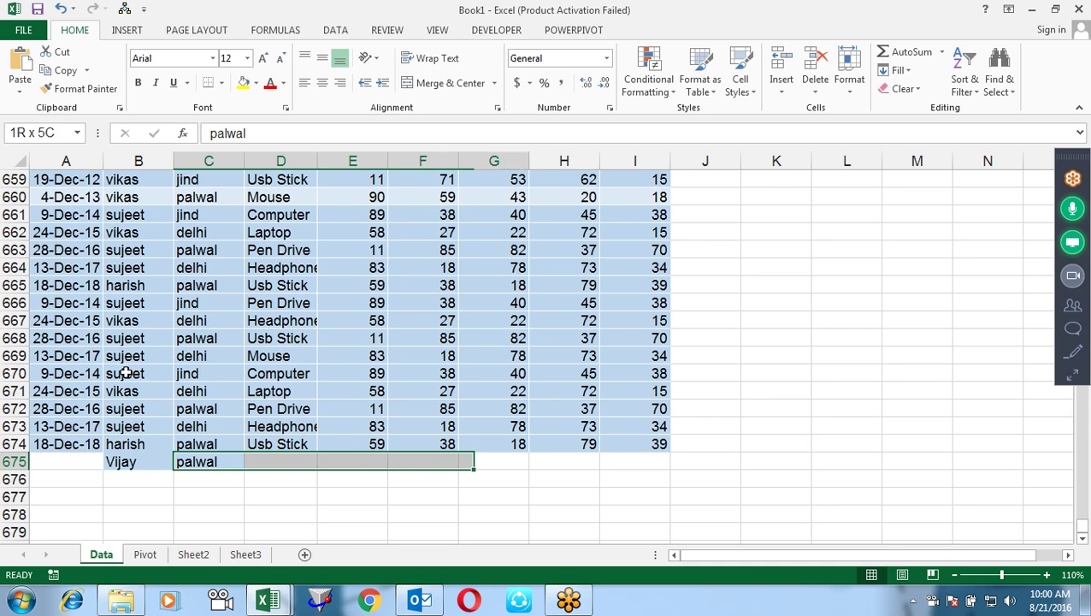
key("shift+Right")
key("shift+Right")
key("ctrl+d")
key("Home")
key("ctrl+d")
key("Up")
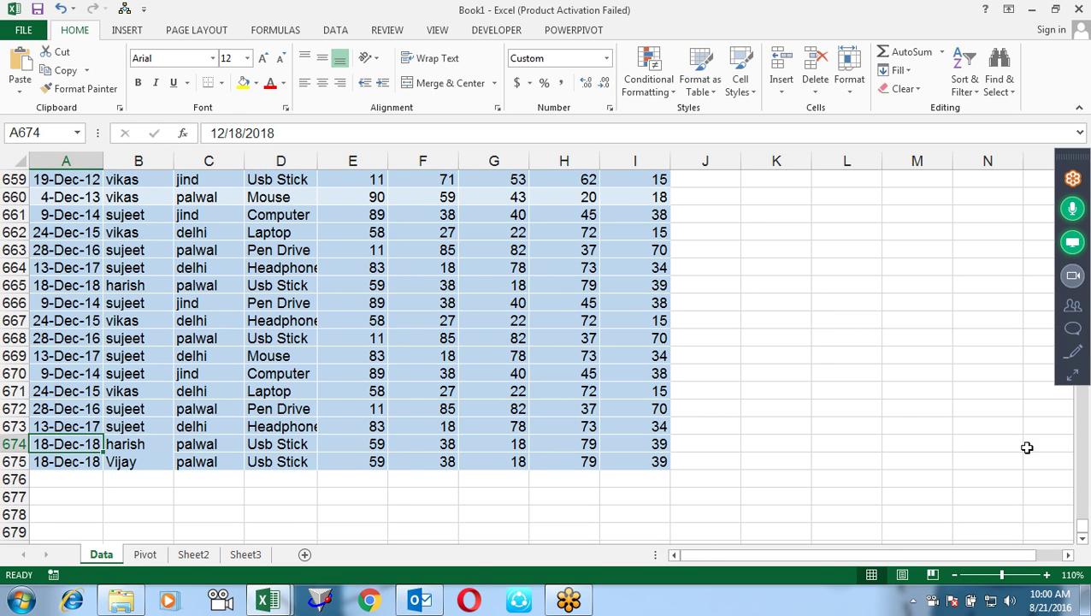
key("ctrl+Home")
key("Right")
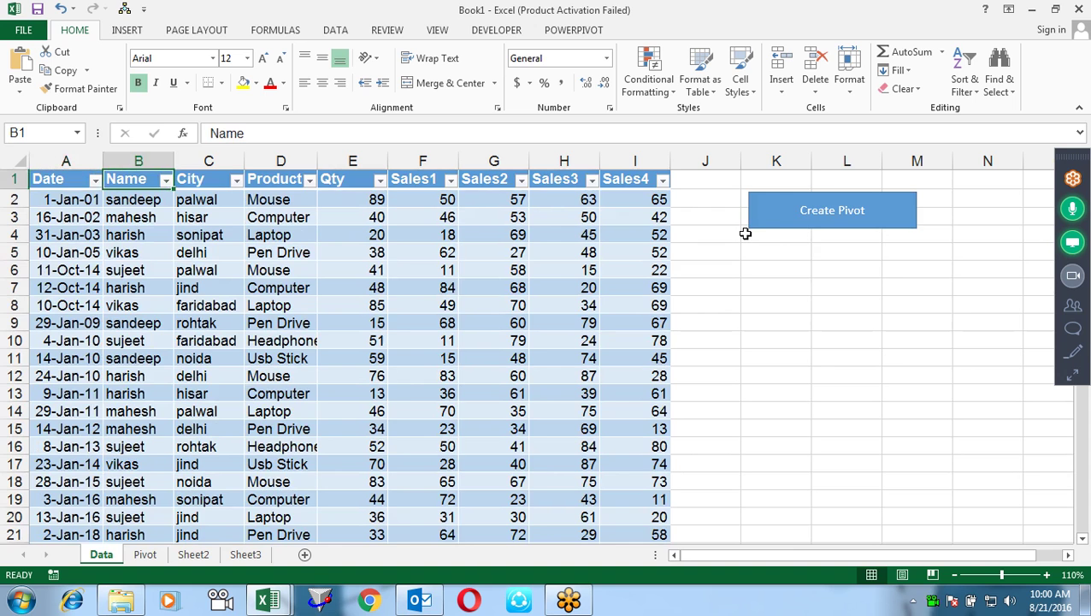
Step: Run the Create Pivot macro and check the rebuilt pivot's Vijay row: Usb Stick 38 in palwal
left_click(832, 211)
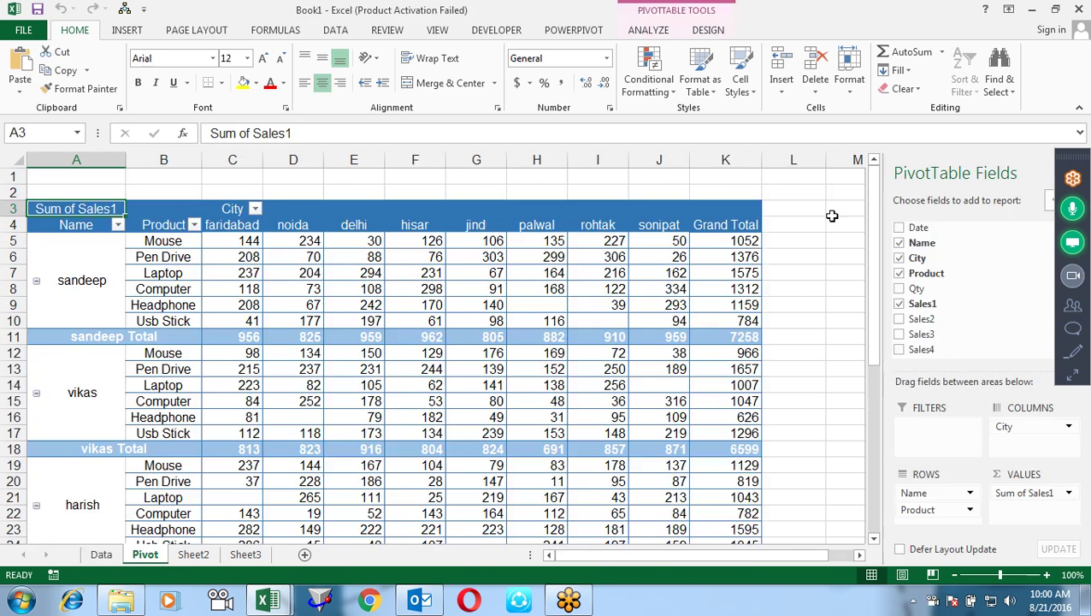
key("Right")
key("Down")
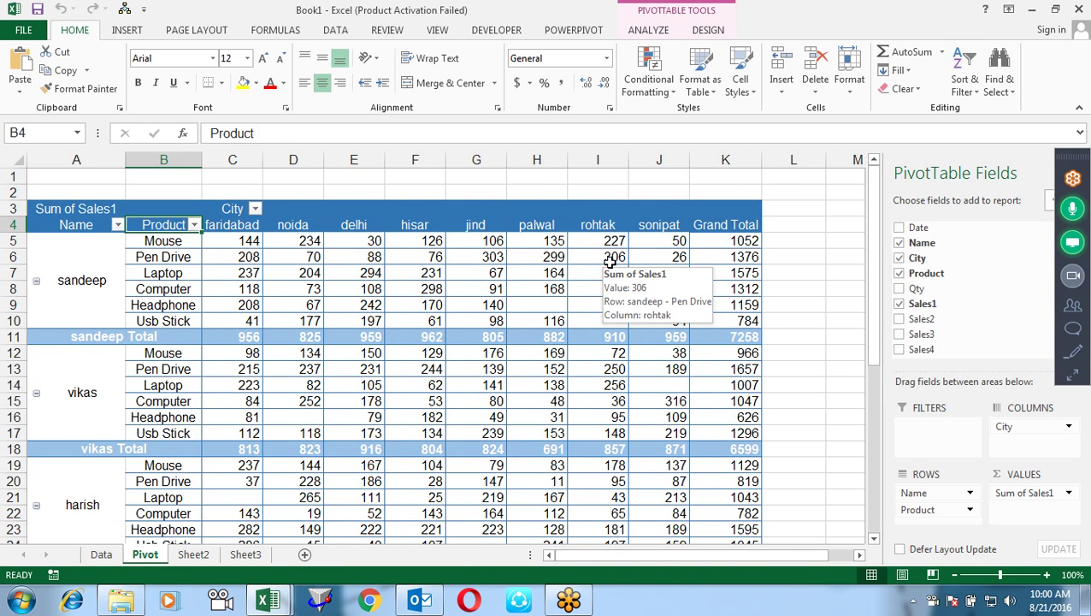
key("ctrl+Down")
key("Down")
key("Down")
key("Down")
key("Down")
key("Right")
key("ctrl+Down")
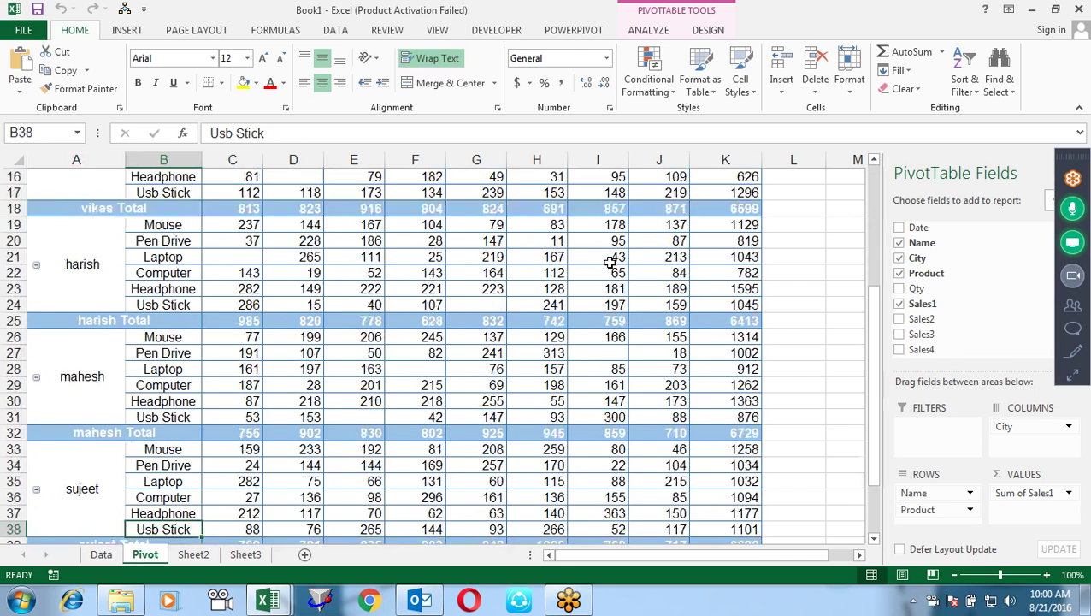
key("ctrl+Down")
key("Down")
key("Up")
key("Up")
key("Up")
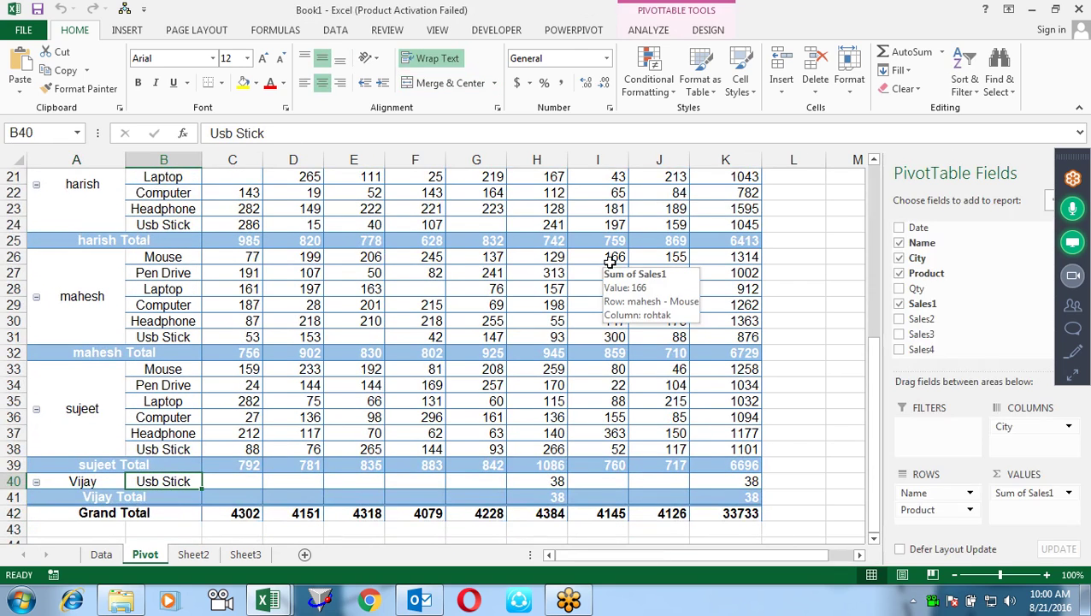
key("Up")
key("ctrl+Up")
key("ctrl+Up")
key("ctrl+Up")
key("ctrl+Up")
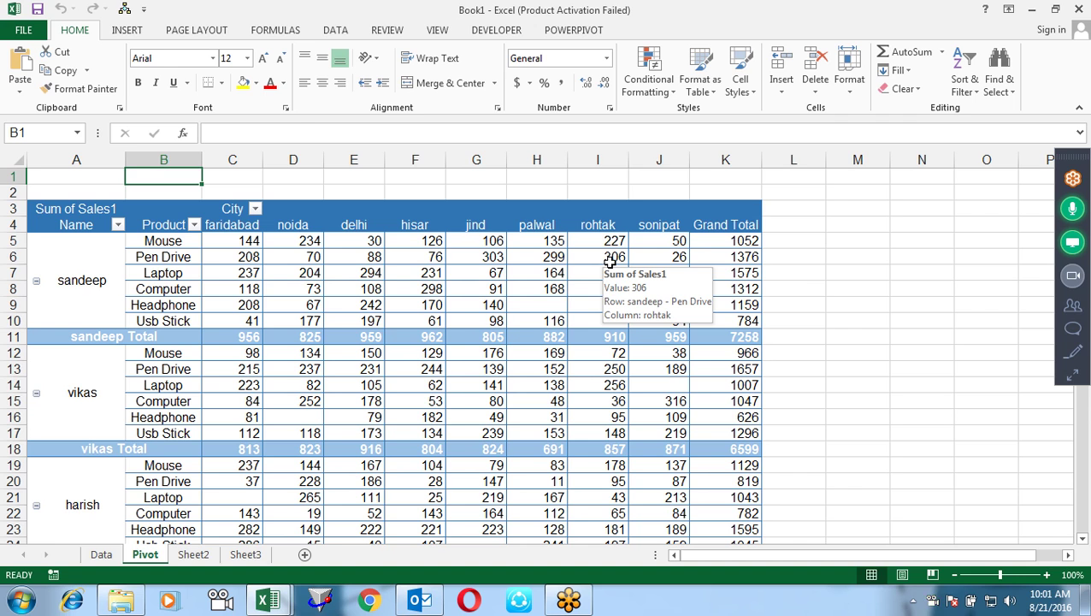
Step: Open the VBA editor and move through the pt macro in Module1 to the AddDataField line
key("alt+F11")
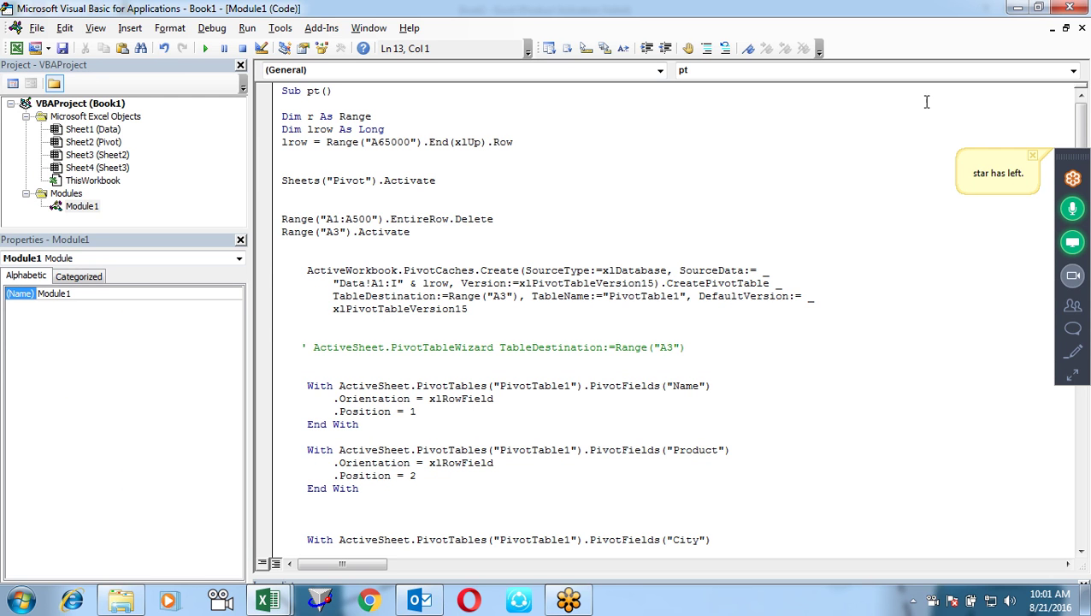
mouse_move(1074, 351)
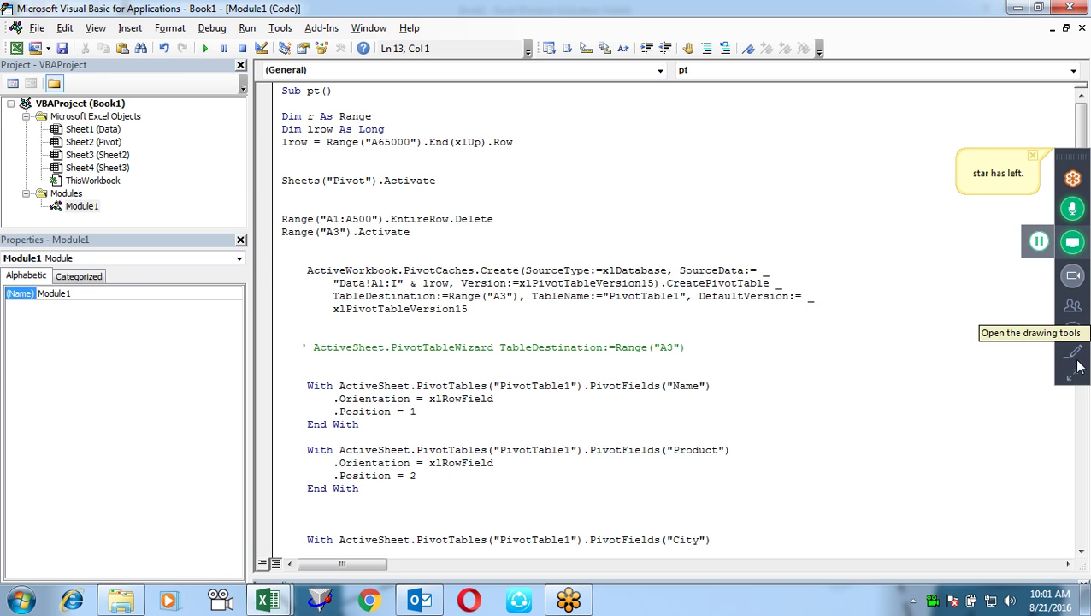
left_click(1075, 379)
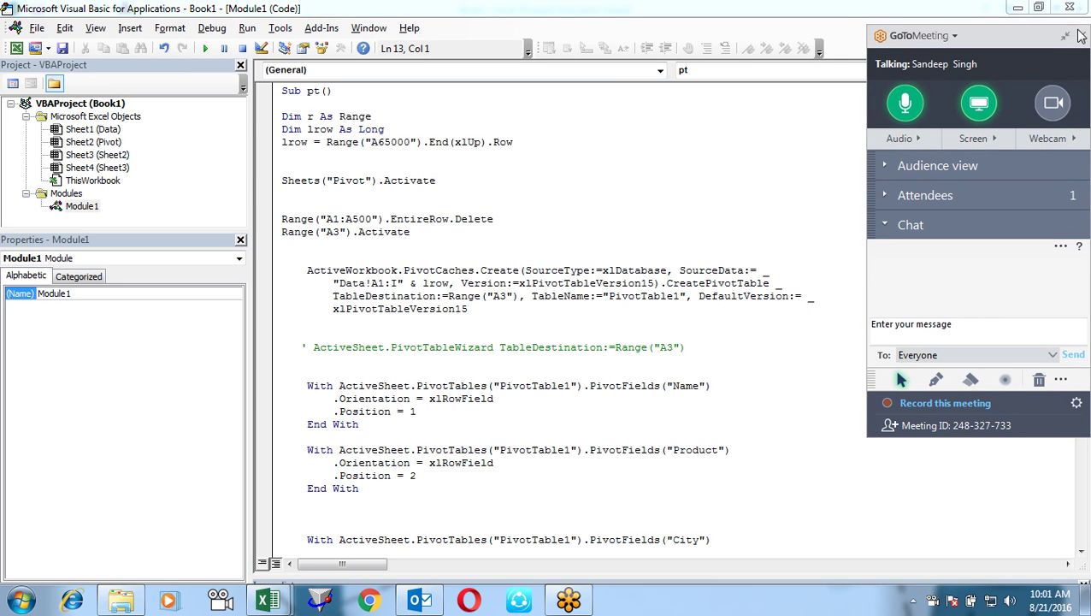
left_click(1081, 36)
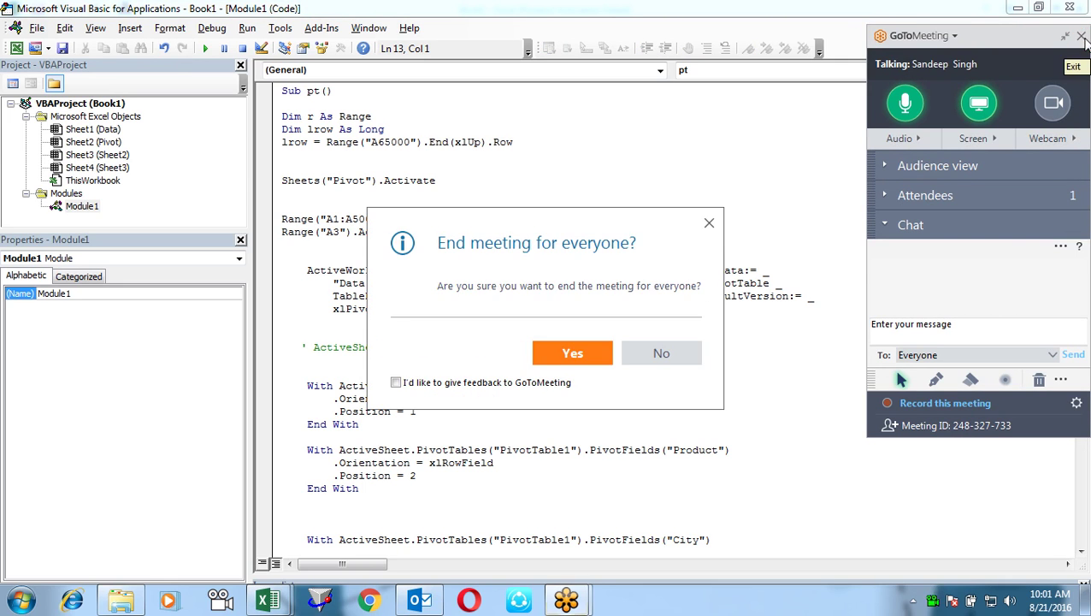
left_click(597, 351)
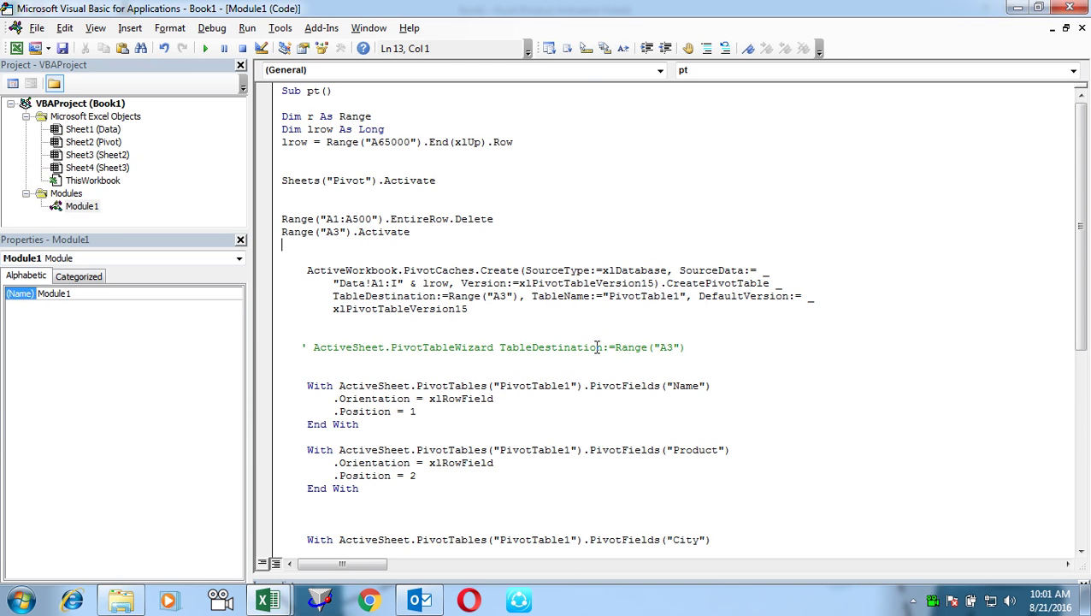
key("Down")
key("Down")
key("Down")
key("Down")
key("Down")
key("Down")
key("Down")
key("Down")
key("Down")
key("Down")
key("End")
key("Up")
key("Up")
key("Up")
key("Up")
key("Up")
key("Up")
key("Up")
key("Up")
key("Up")
key("Up")
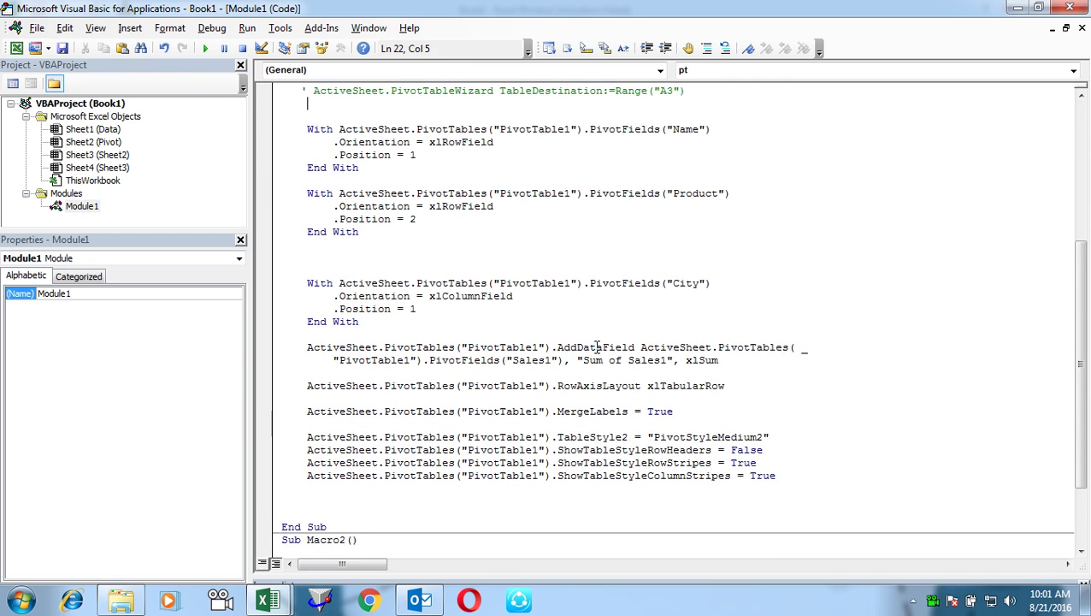
key("Up")
key("Up")
key("Up")
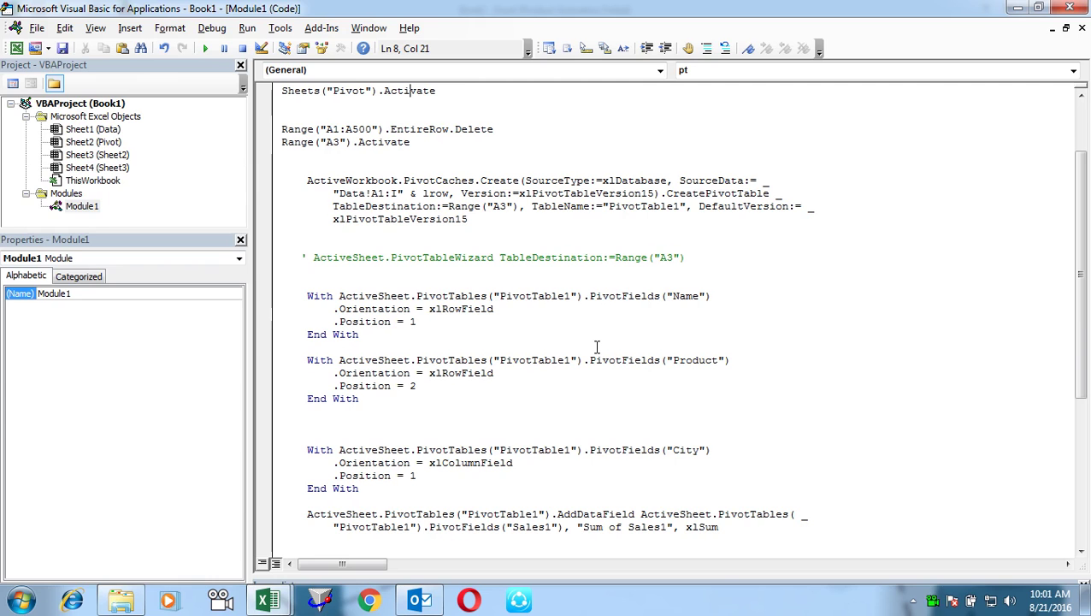
key("Down")
key("Down")
key("Down")
key("Down")
key("Down")
key("Down")
key("Down")
key("Down")
key("Down")
key("Down")
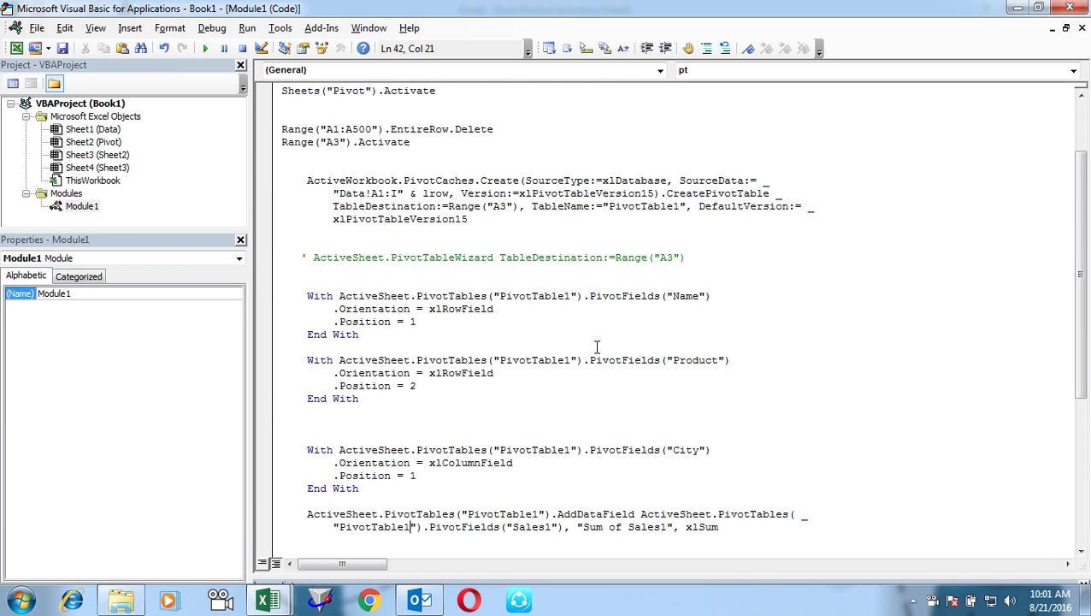
key("Down")
key("Down")
key("Down")
key("Down")
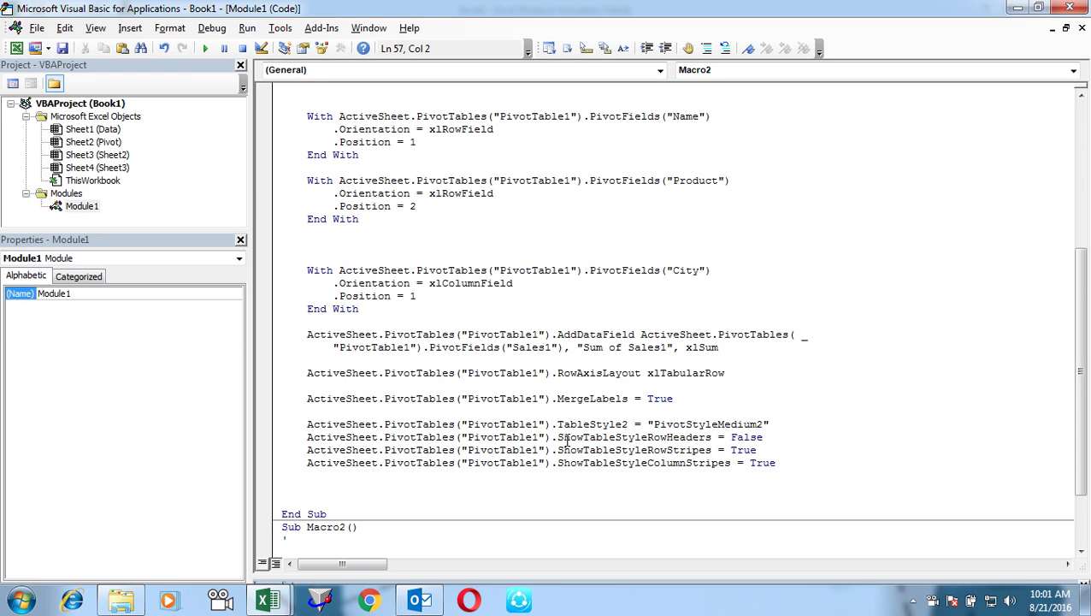
Step: Review the pt macro's table style line that applies PivotStyleMedium2
left_click(372, 425)
left_click(422, 425)
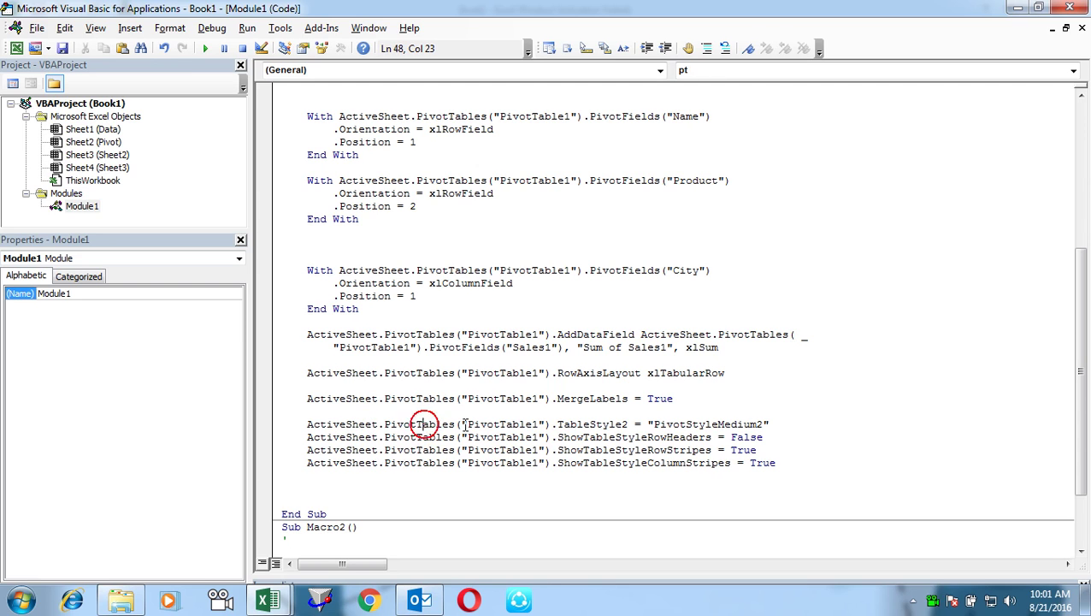
left_click(536, 423)
left_click(611, 424)
key("Up")
key("Up")
key("Up")
key("Up")
key("Up")
key("Up")
key("Up")
key("Up")
key("Up")
key("Up")
key("Up")
key("Up")
key("Up")
key("Up")
key("Up")
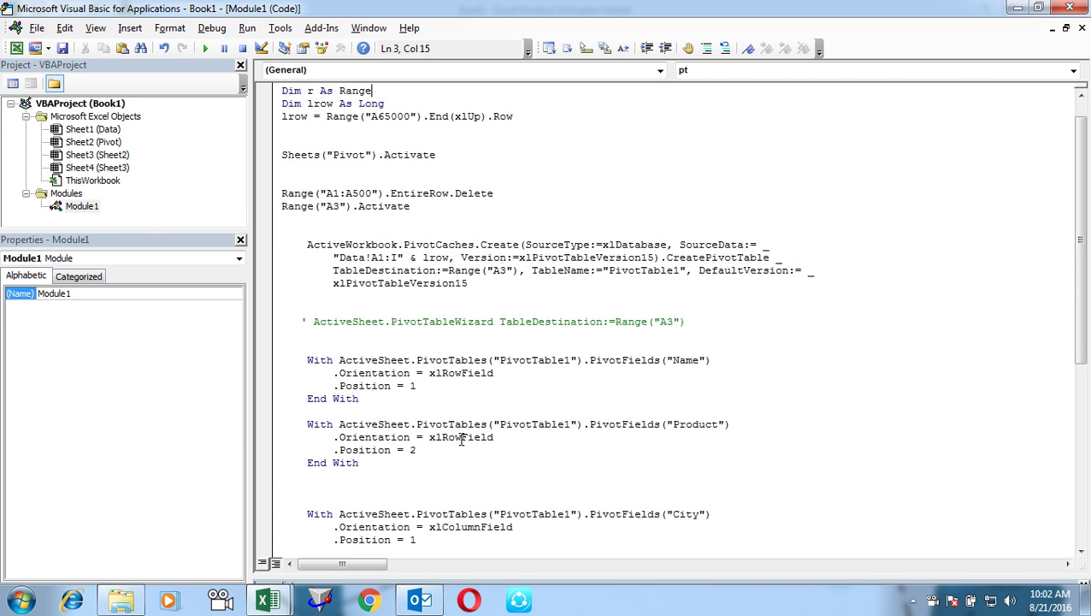
Step: From the Data sheet, build an extra pivot report with the PivotTable Wizard, based on the existing pivot
key("F5")
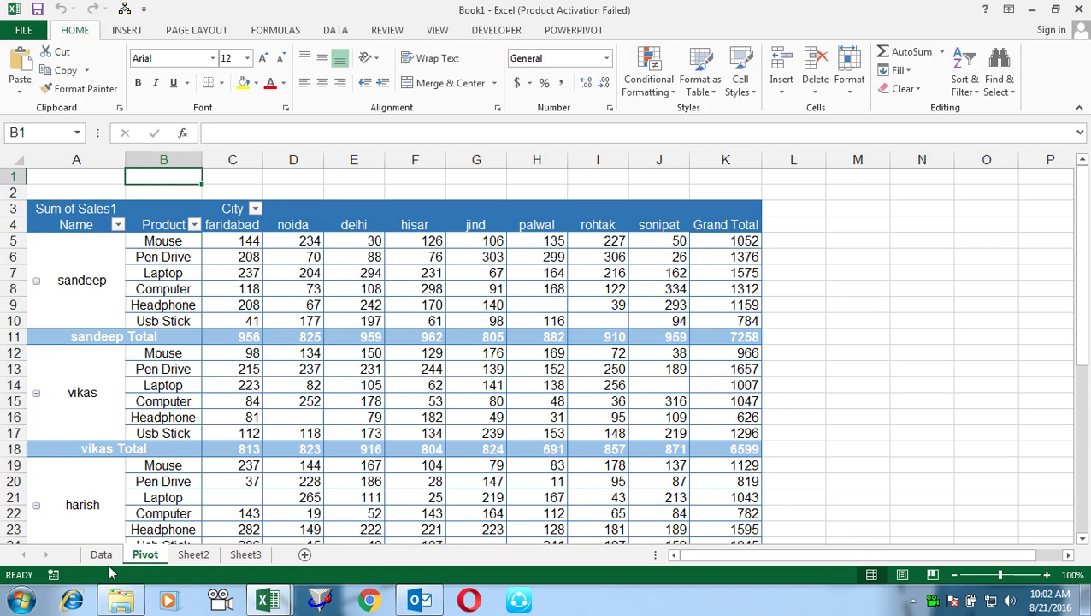
left_click(103, 554)
key("alt+d")
key("p")
key("Return")
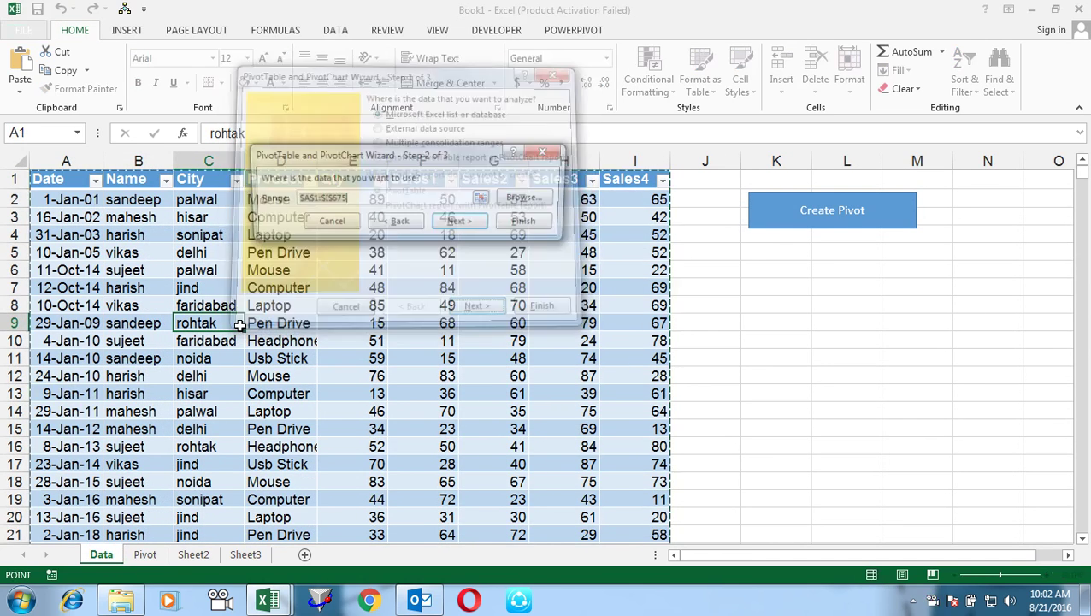
key("Return")
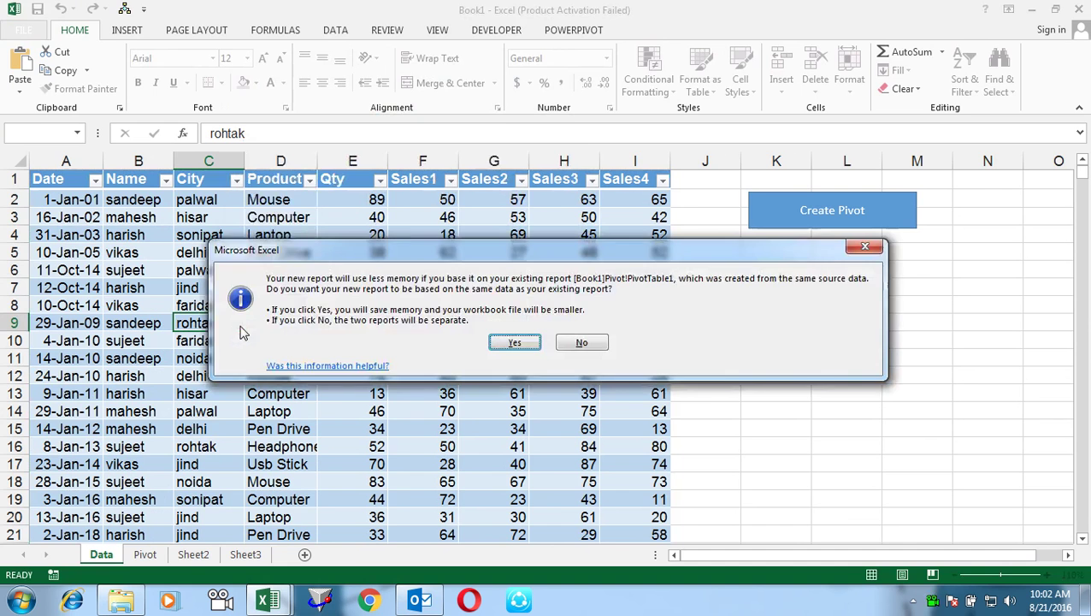
key("Return")
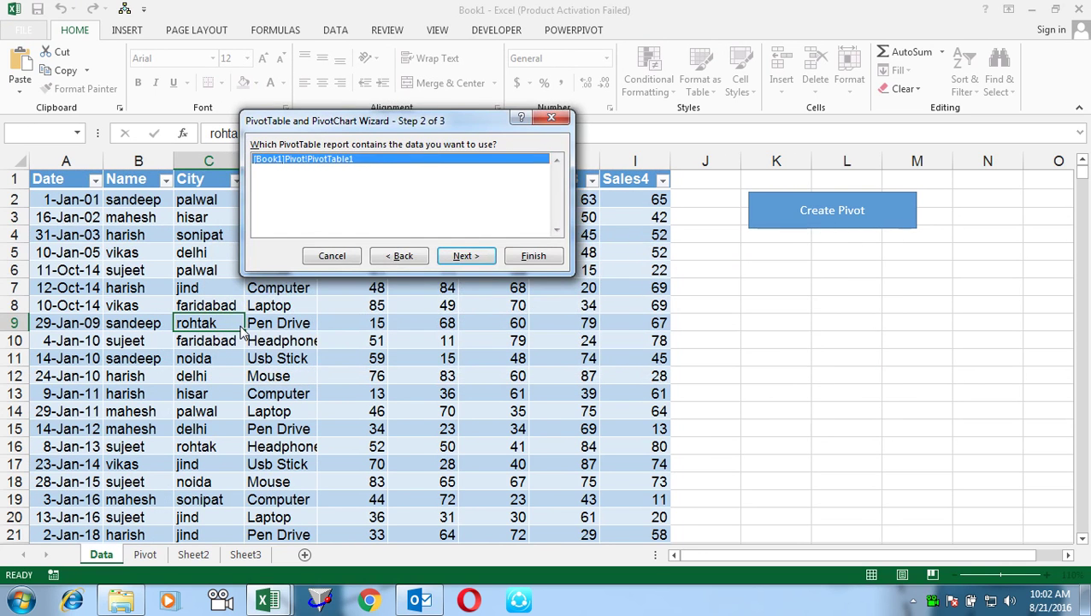
key("Return")
key("Return")
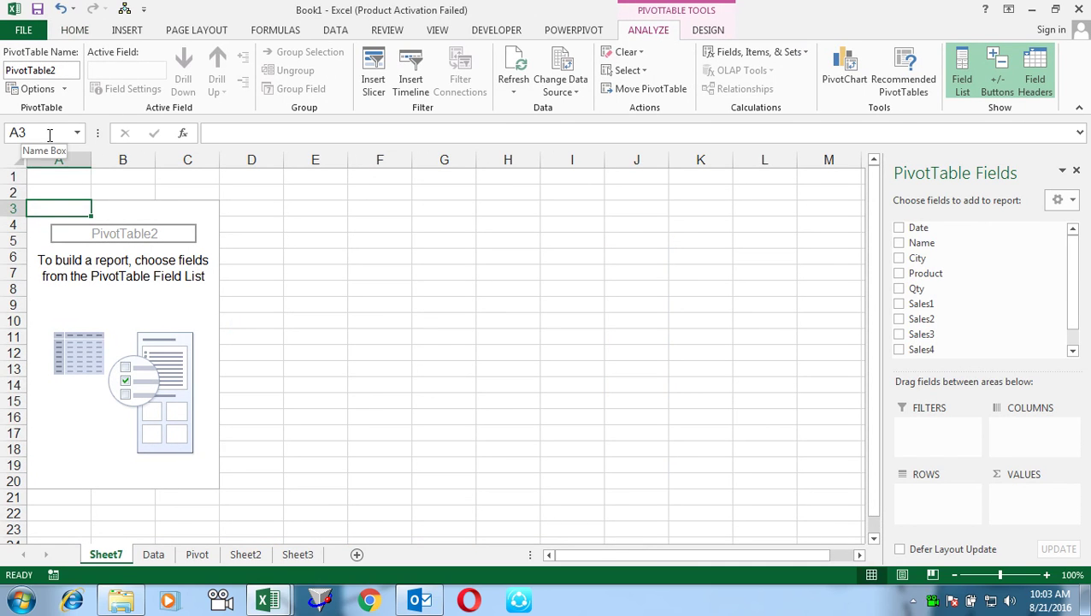
Step: Delete the new empty pivot sheet
key("alt+e")
key("l")
key("Return")
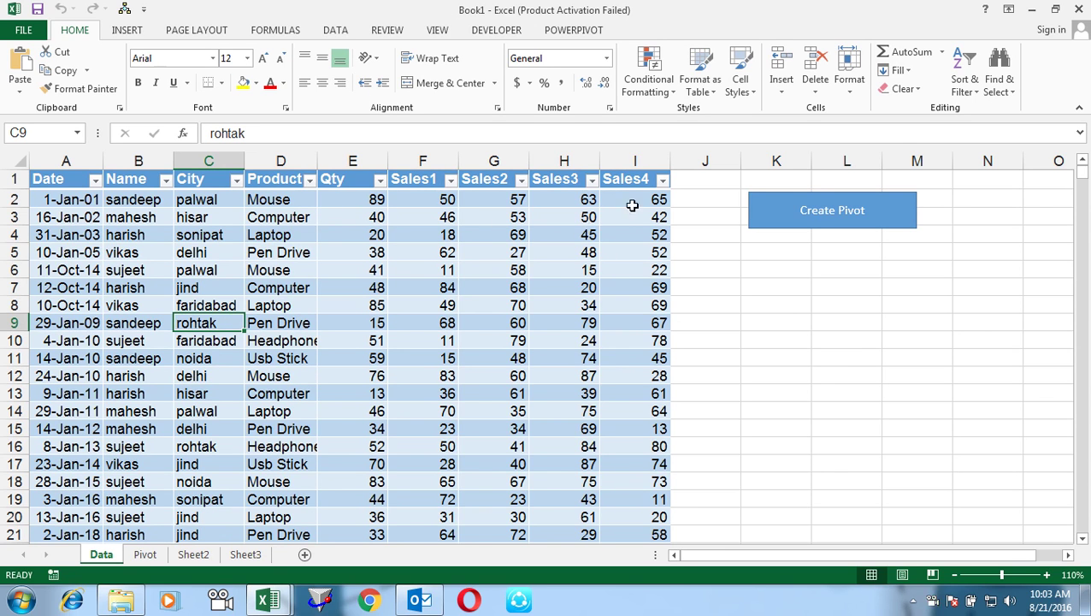
Step: Change the button's label from 'Create Pivot' to 'Create Report' and open the VBA editor
right_click(804, 207)
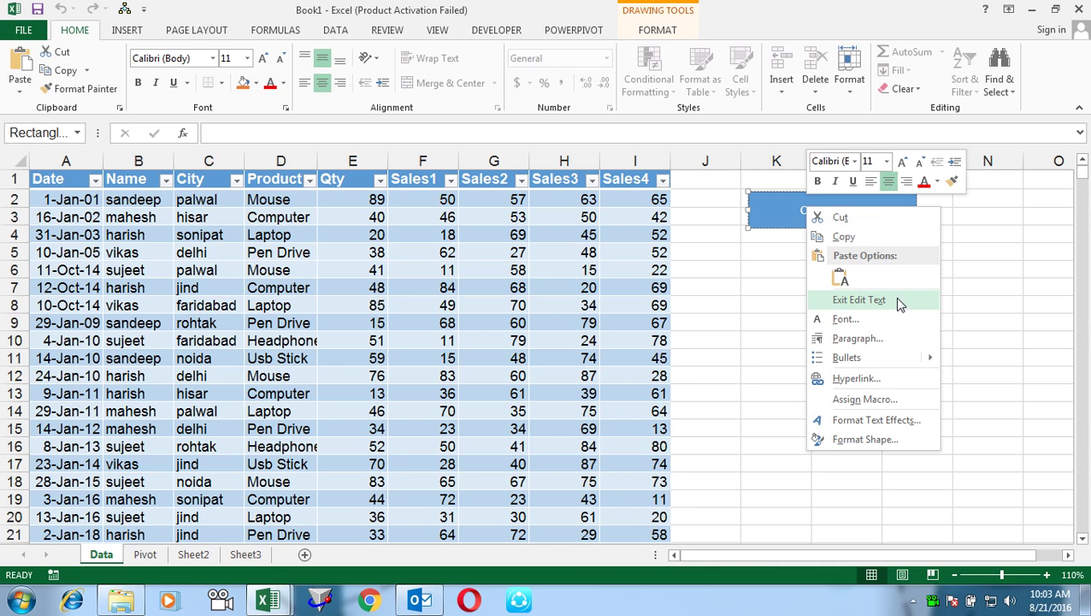
left_click(794, 216)
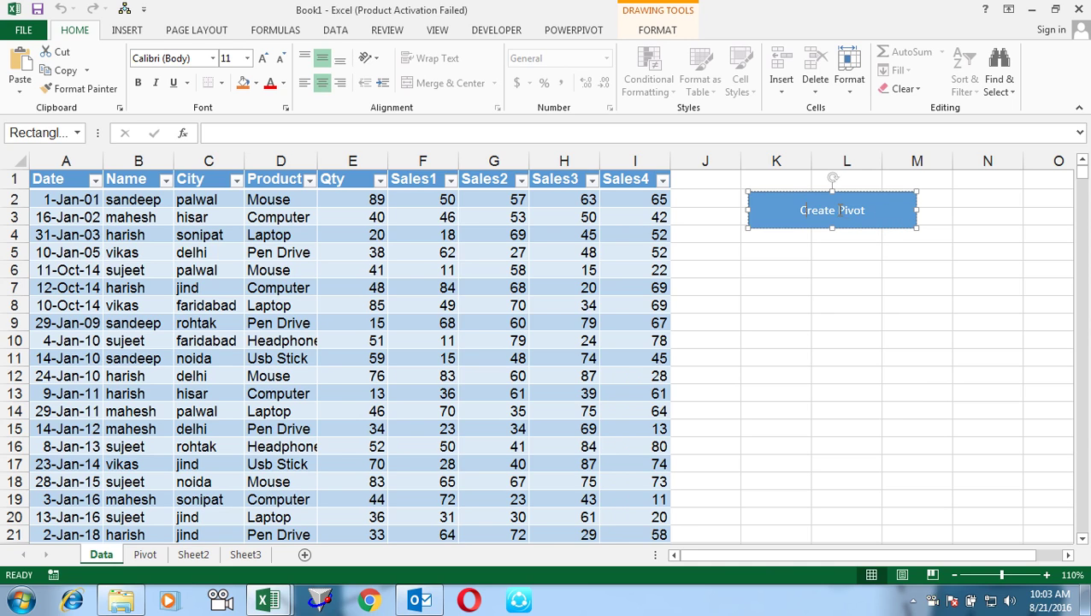
left_click_drag(839, 210, 870, 216)
type("Report")
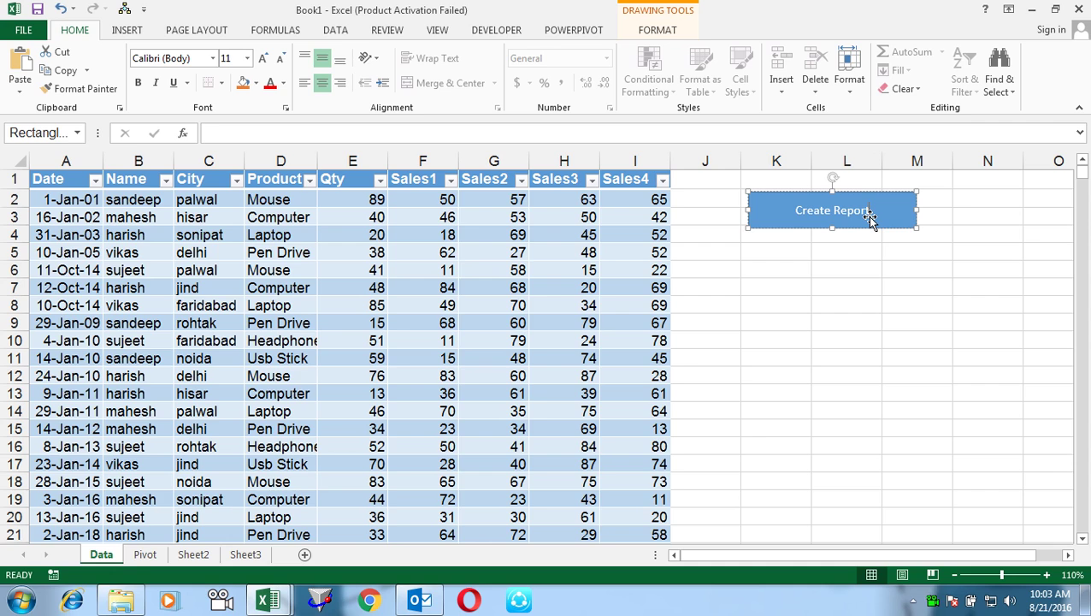
key("Return")
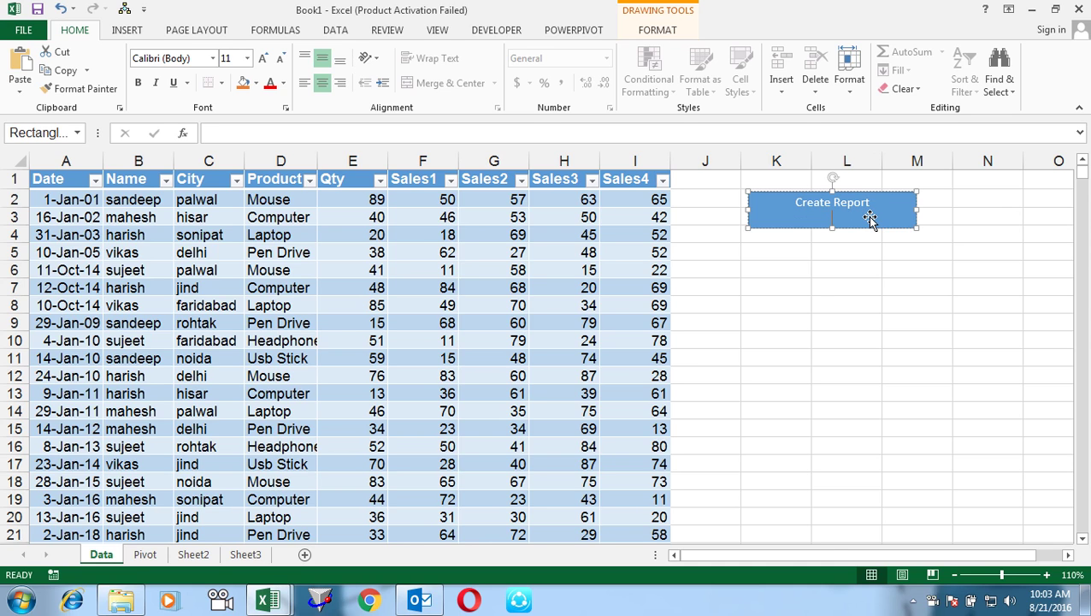
key("BackSpace")
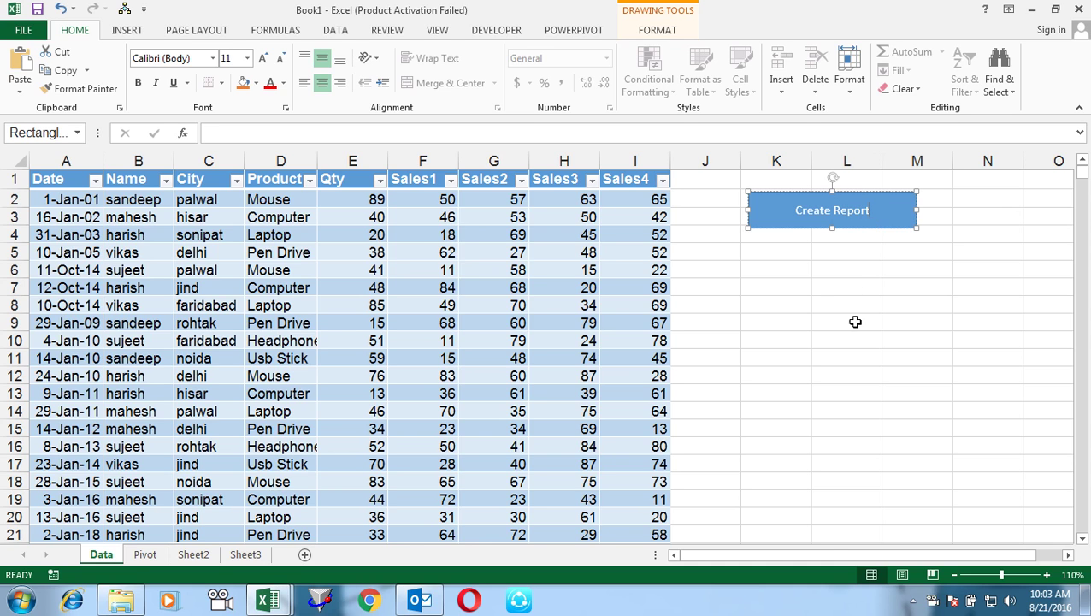
left_click(855, 336)
key("alt+F11")
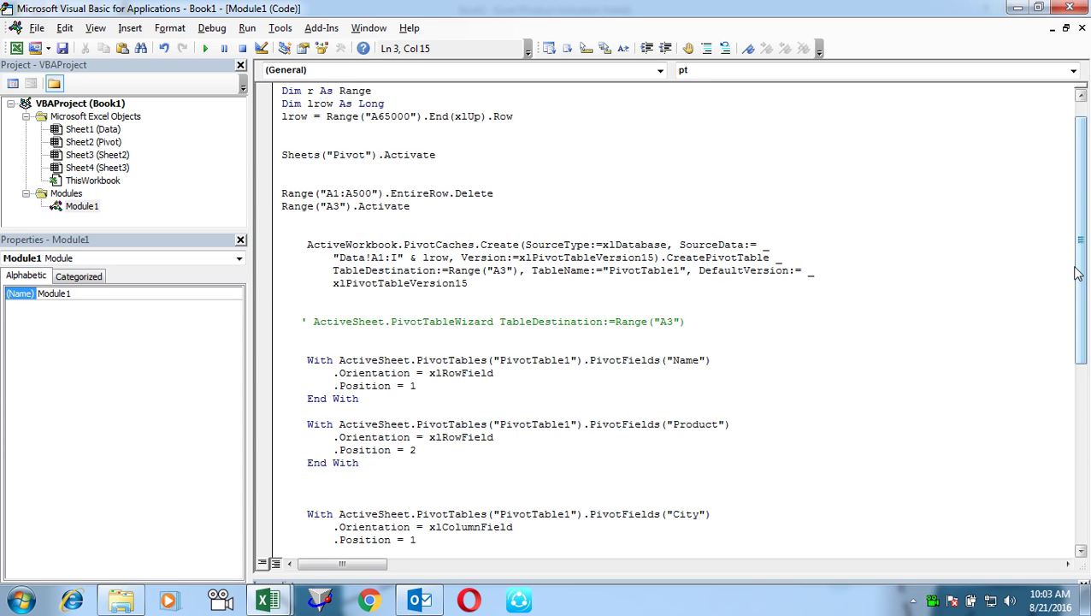
Step: At the end of the macro, add a copy of the row-delete line changed to EntireRow.Copy
left_click_drag(1080, 271, 1080, 305)
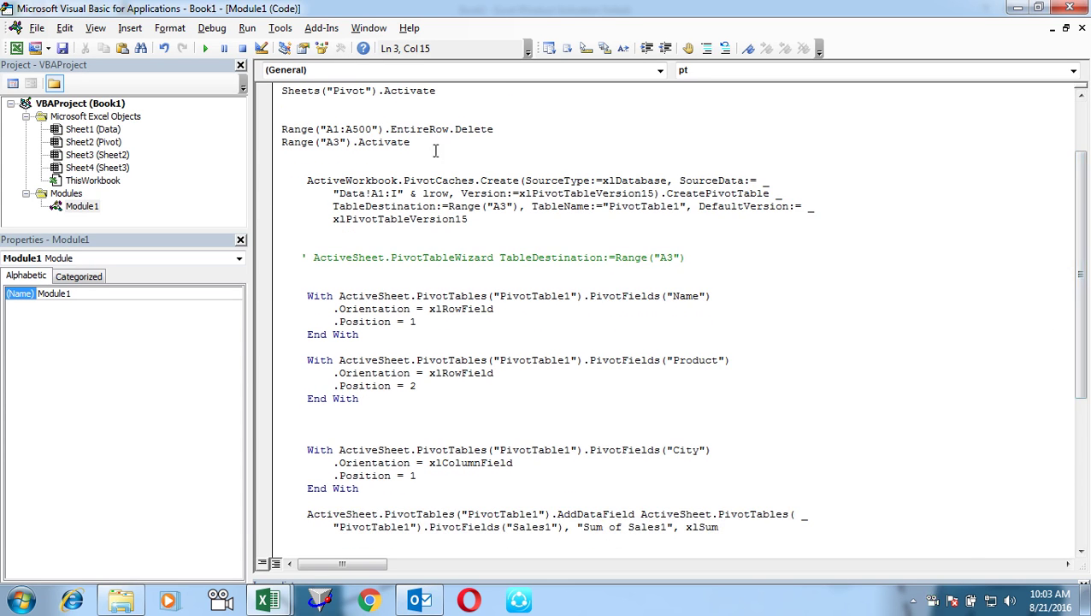
left_click_drag(509, 128, 274, 119)
left_click(270, 128)
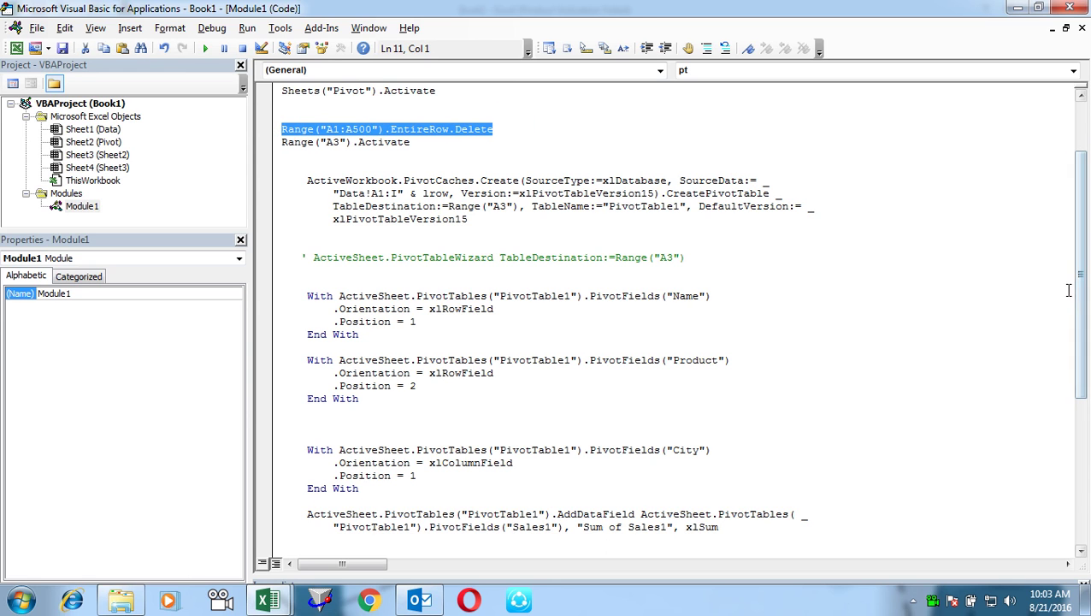
left_click_drag(1079, 296, 1064, 449)
left_click(658, 387)
key("Return")
key("ctrl+v")
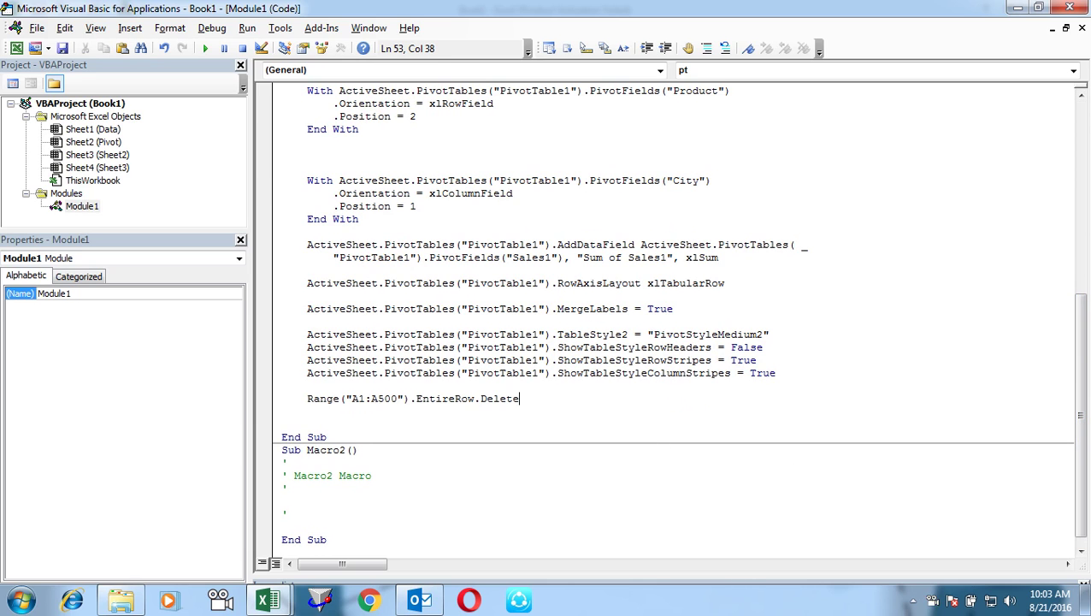
key("BackSpace")
key("BackSpace")
key("BackSpace")
key("BackSpace")
key("BackSpace")
key("BackSpace")
key("BackSpace")
key("BackSpace")
key("BackSpace")
key("BackSpace")
key("BackSpace")
key("BackSpace")
key("BackSpace")
type("entirero")
type("w.")
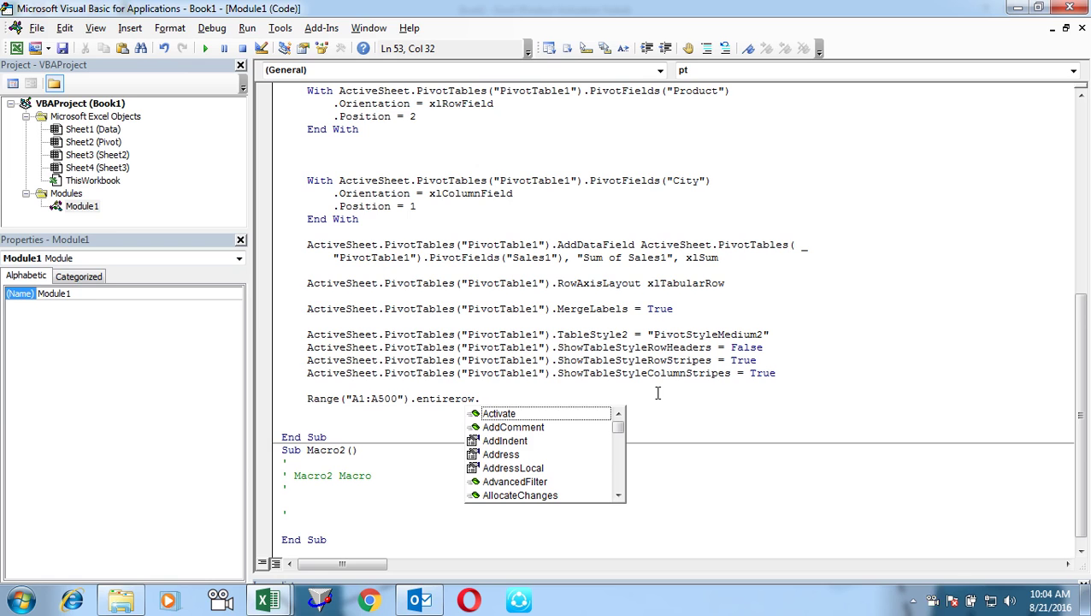
type("copy")
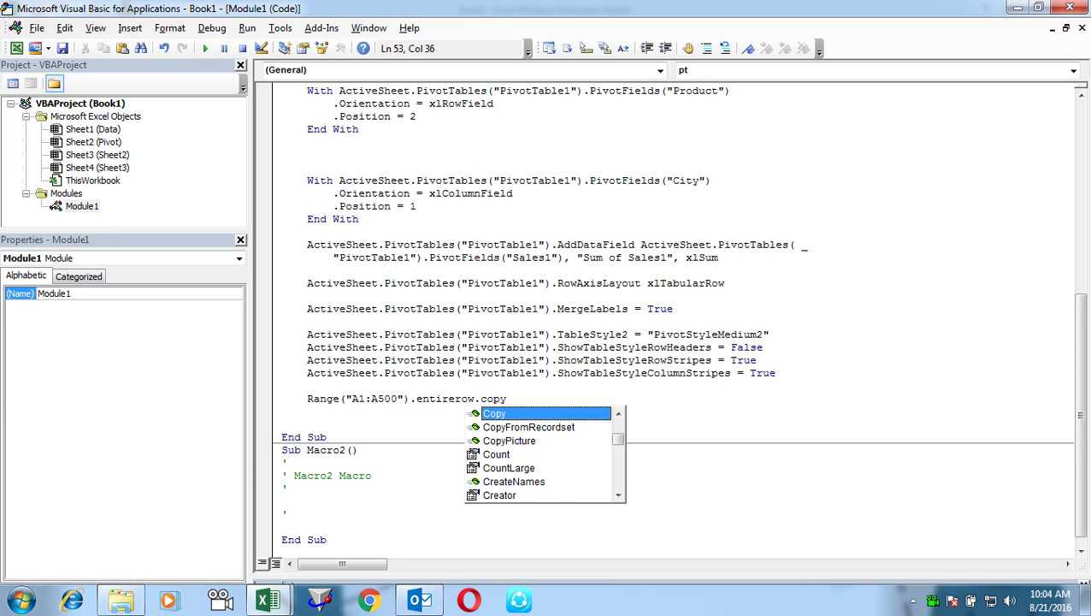
key("Tab")
Step: Add Range("A1").PasteSpecial xlPasteValuesAndNumberFormats after the copy line and return to Excel
key("Return")
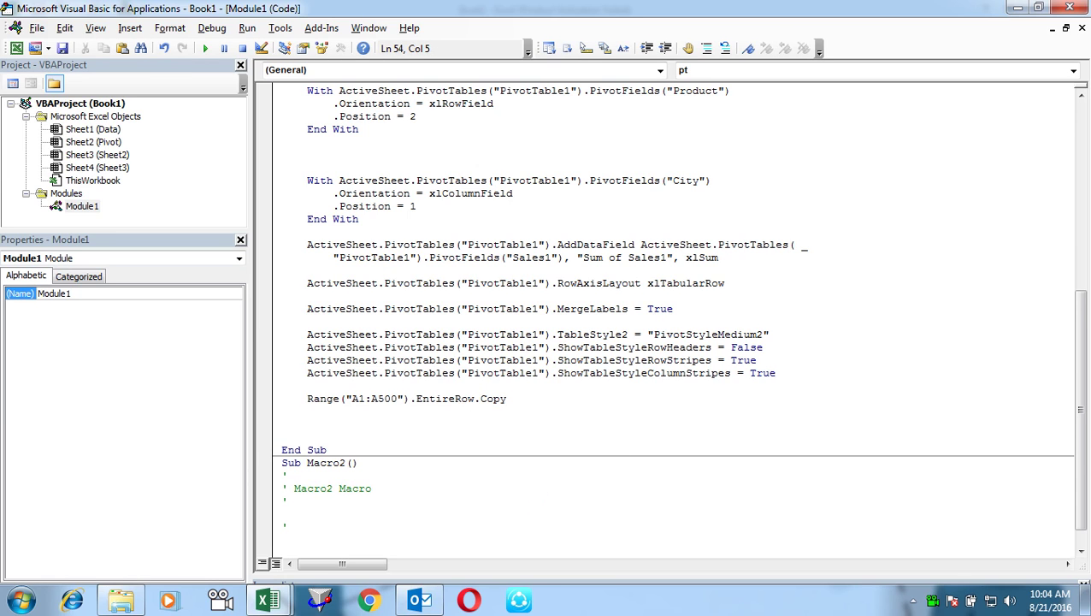
type("Range")
type("(\"A")
left_click(657, 394)
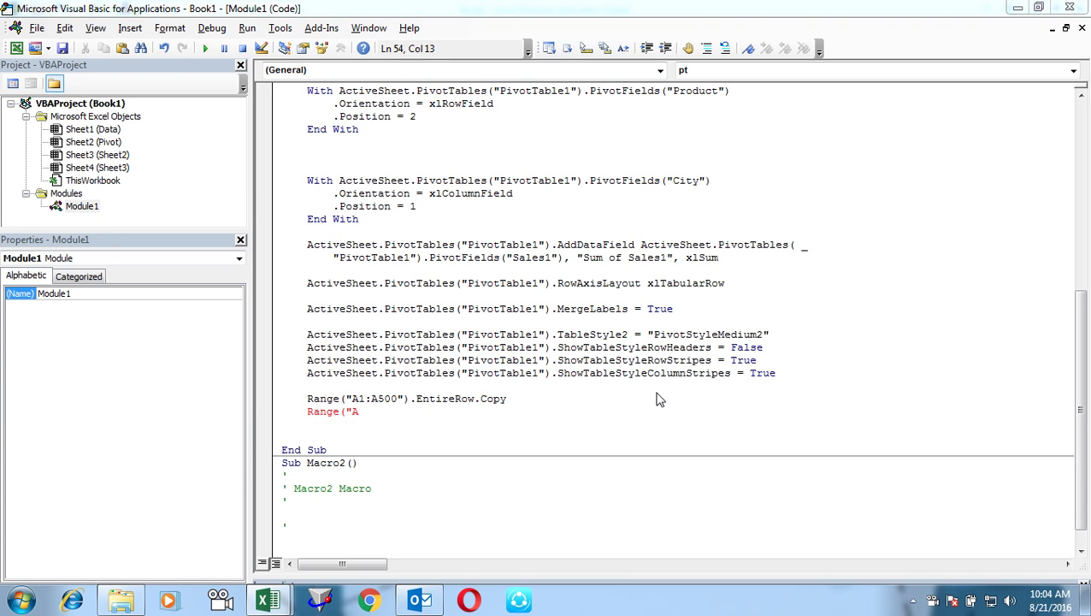
key("Return")
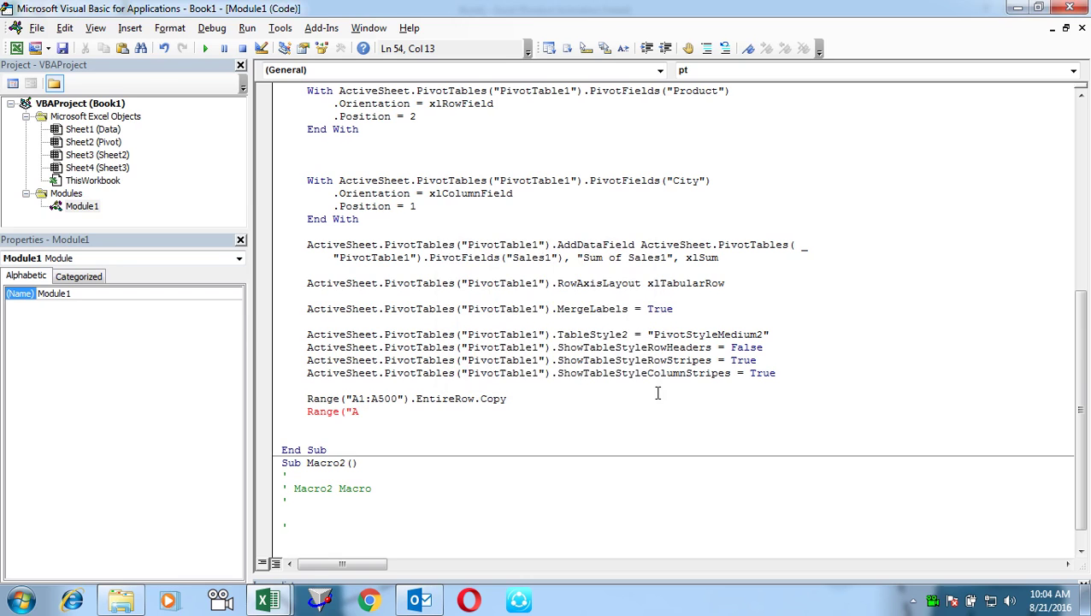
type("1\")")
type(".")
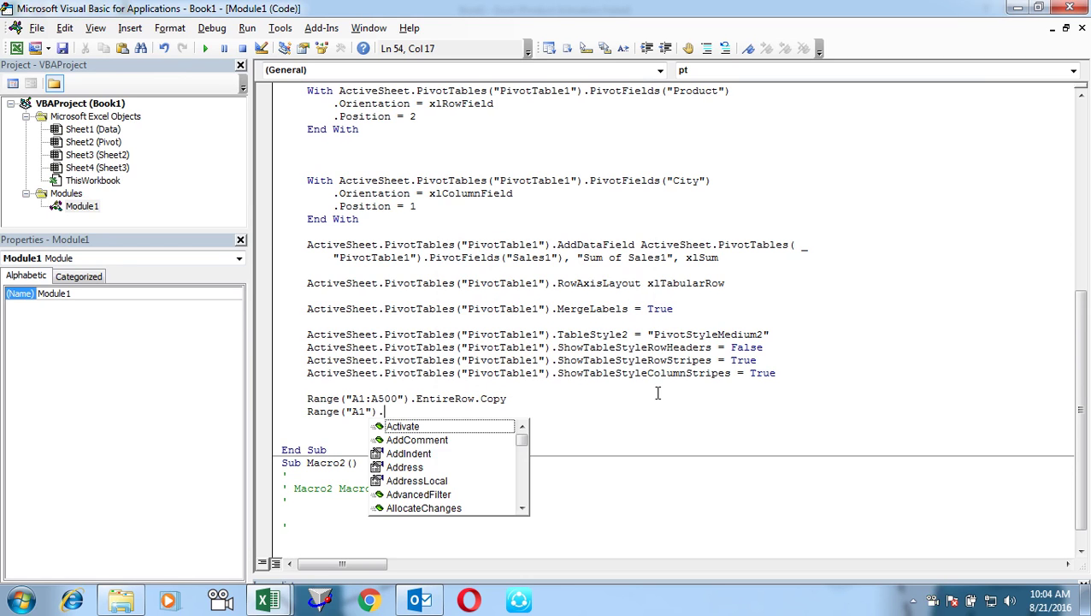
type("pas")
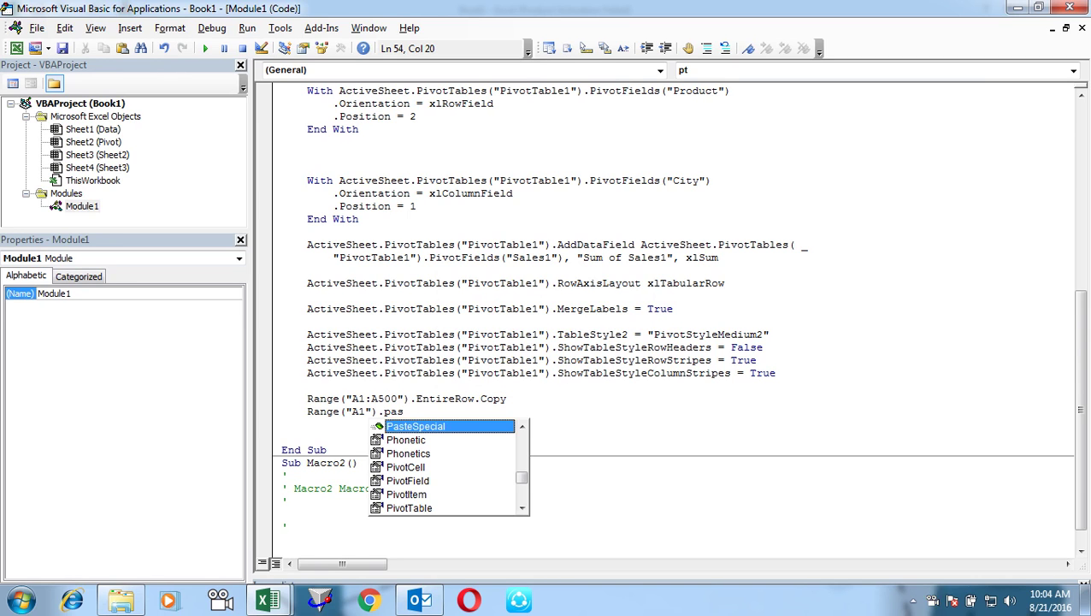
key("Tab")
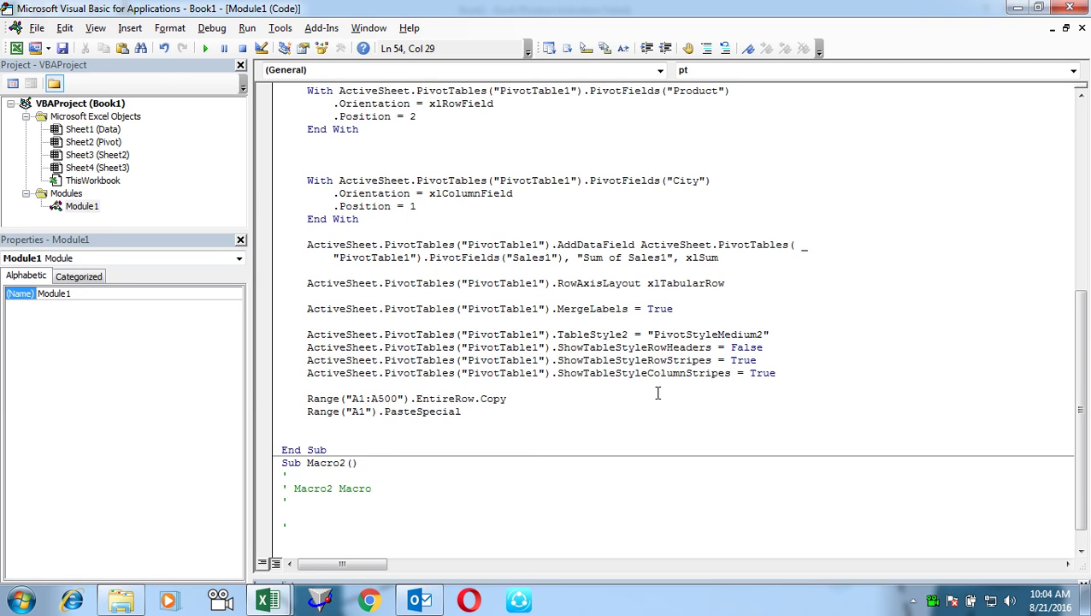
type(" xl")
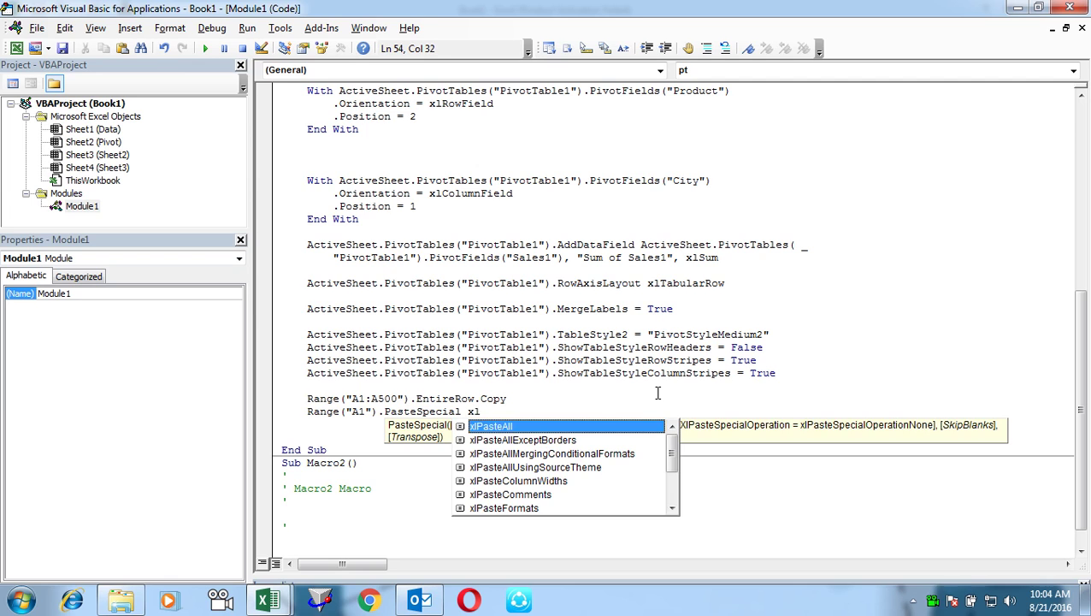
key("Down")
key("Down")
key("Down")
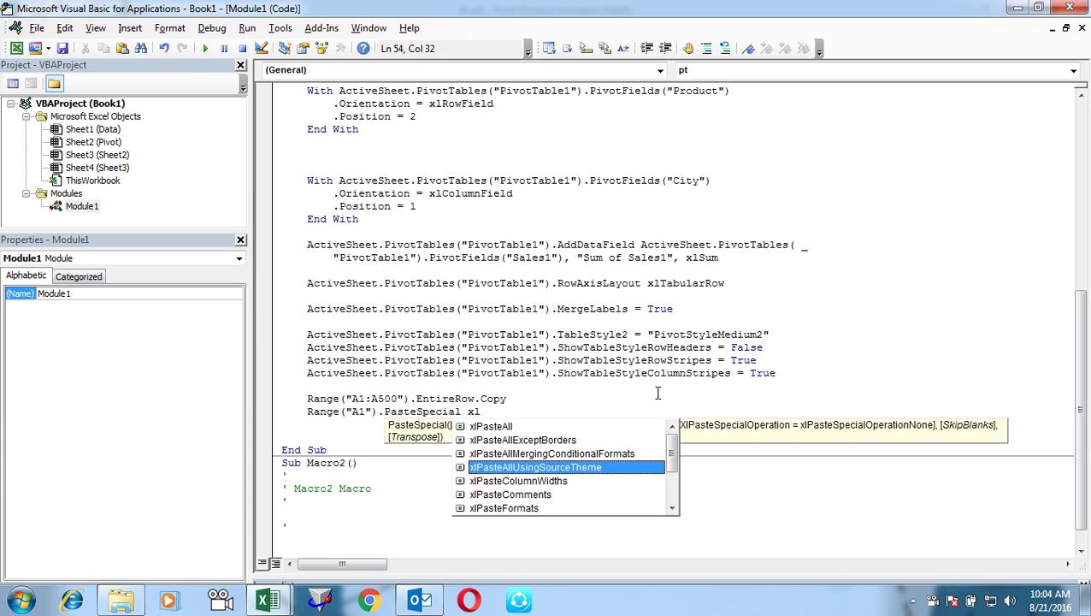
key("Down")
key("Down")
key("Down")
key("Down")
key("Down")
key("Down")
key("Down")
key("Down")
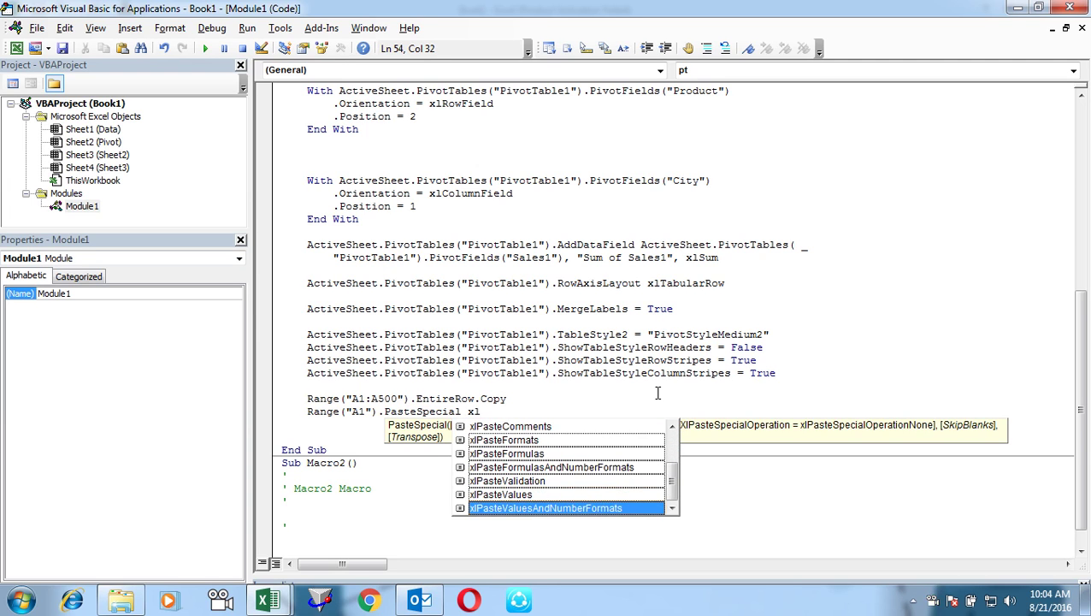
key("Up")
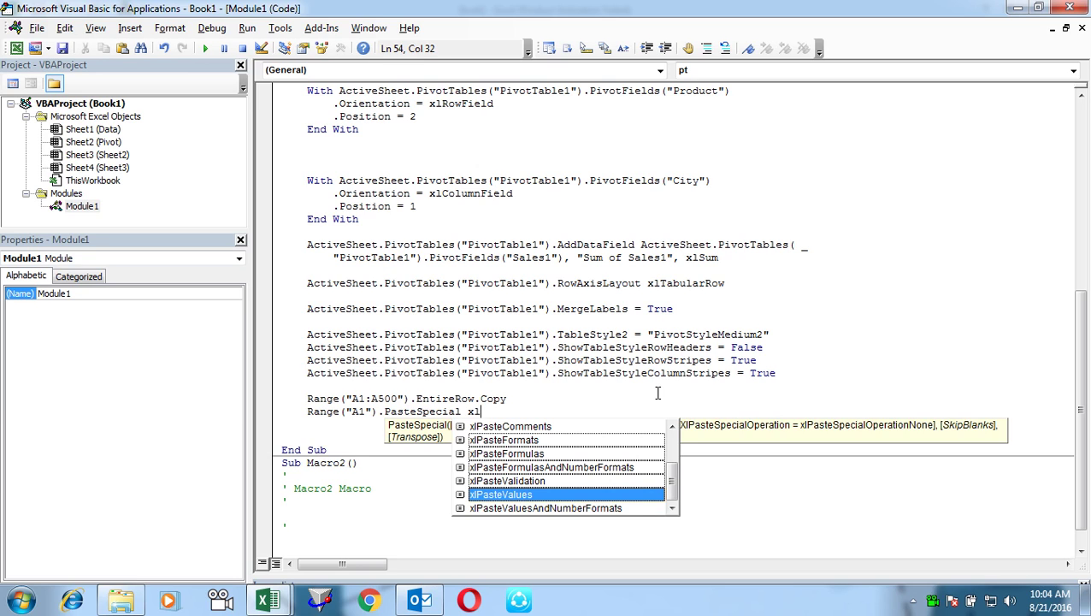
key("Down")
key("Tab")
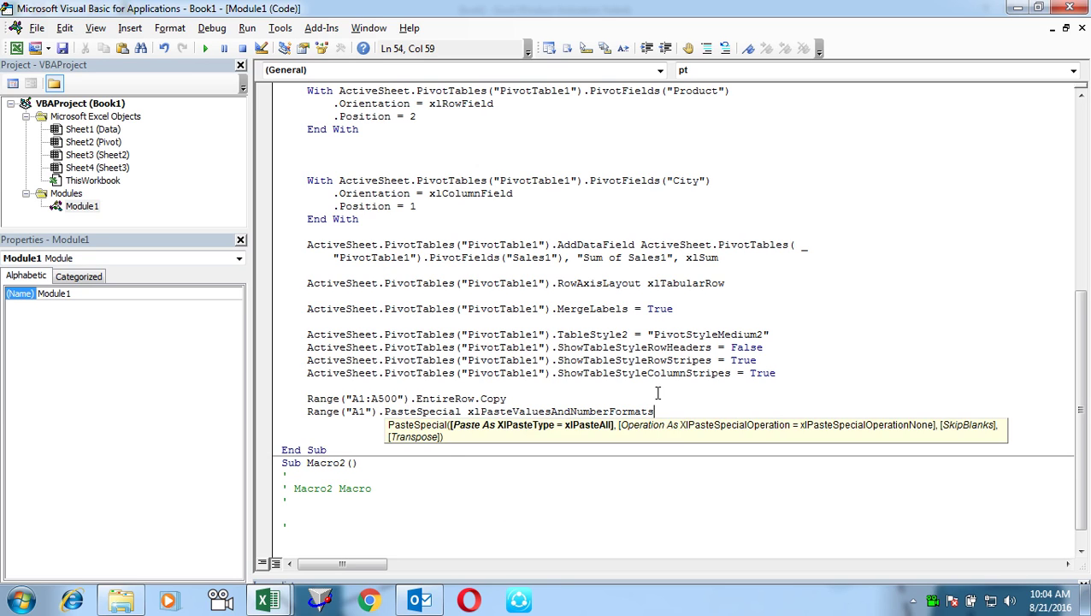
key("Return")
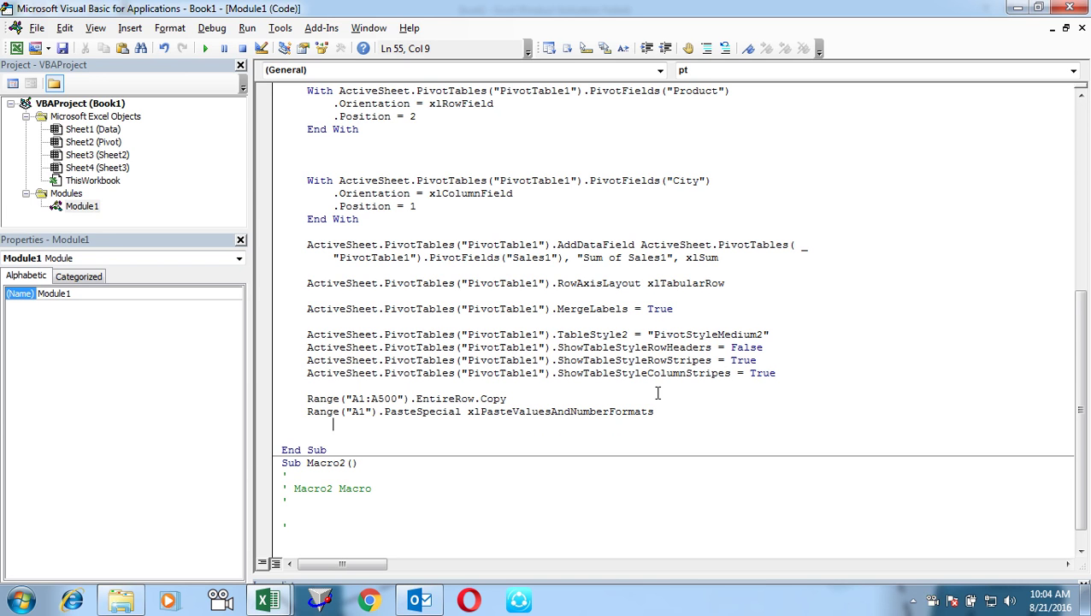
key("alt+Tab")
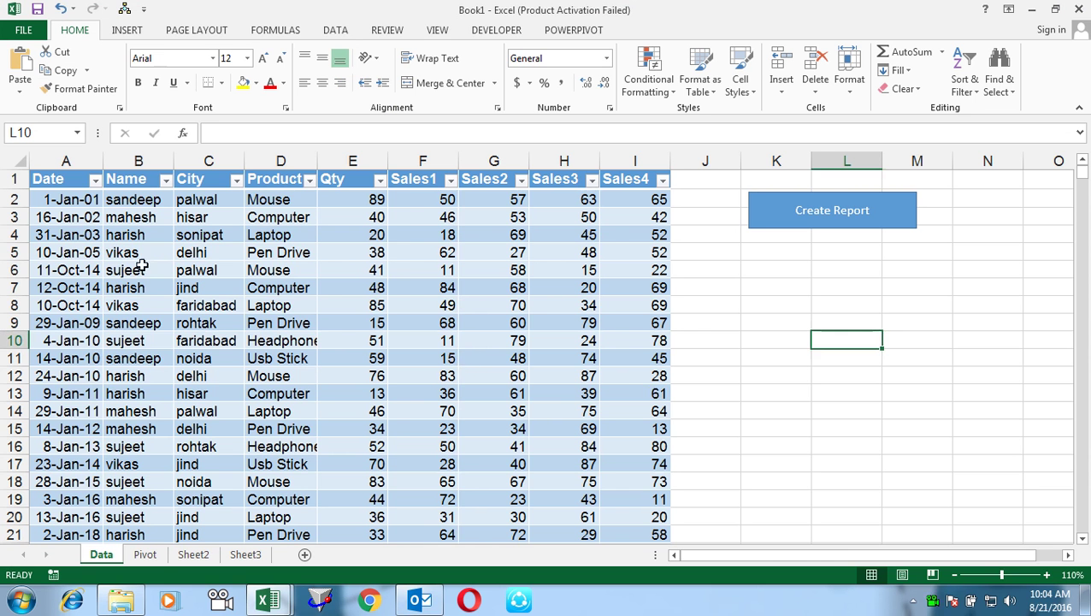
Step: Run the Create Report macro and cancel the pending copy selection
left_click(848, 217)
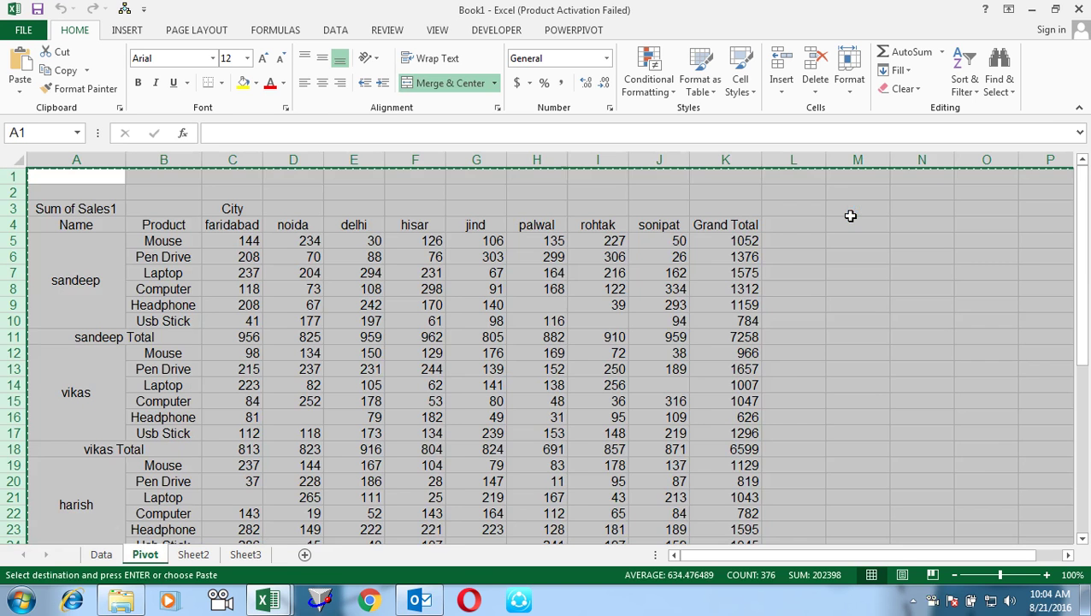
left_click(851, 213)
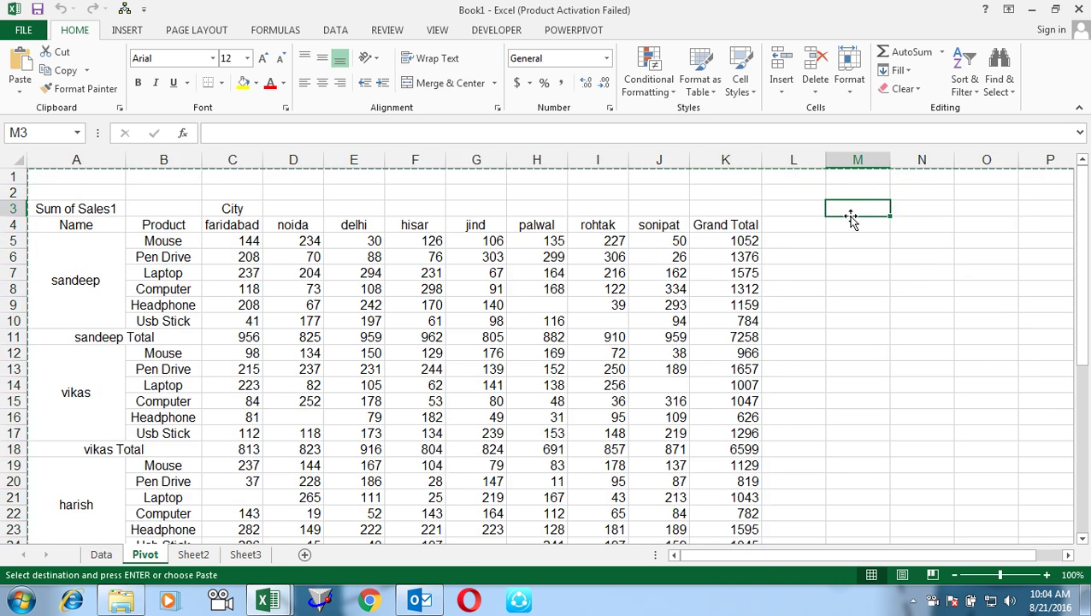
key("Escape")
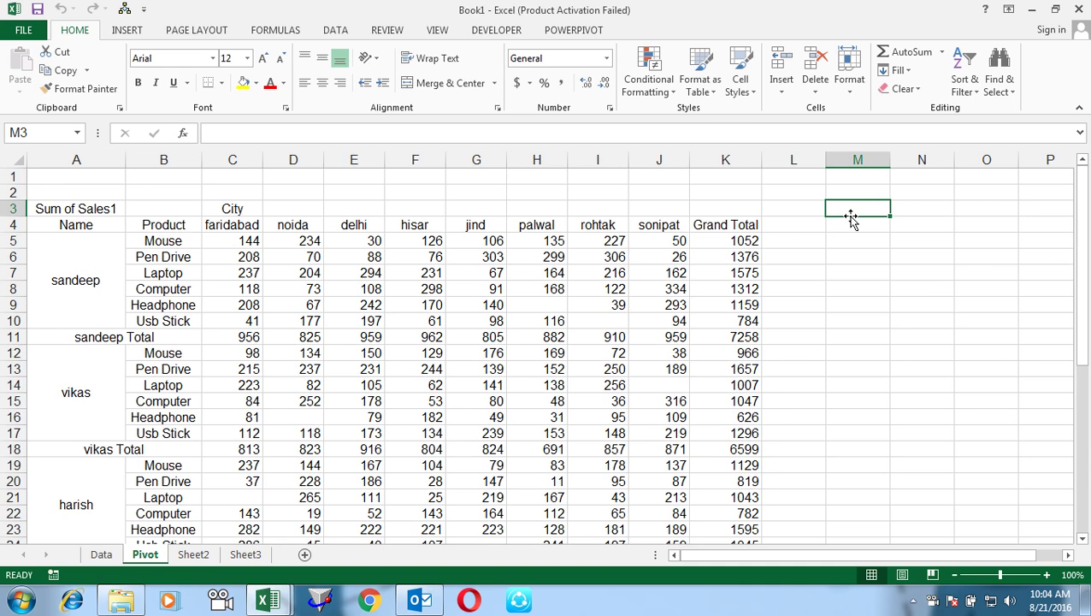
Step: Delete row 3, the Sum of Sales1 / City header row, from the pivot report
left_click(7, 208)
left_click(207, 268)
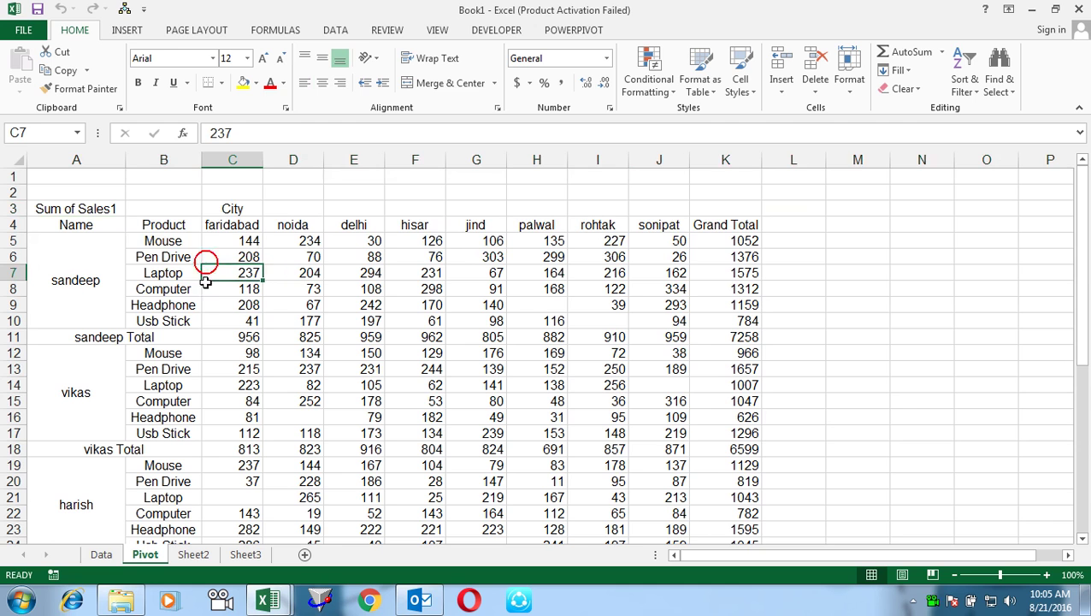
key("ctrl+Down")
key("ctrl+Down")
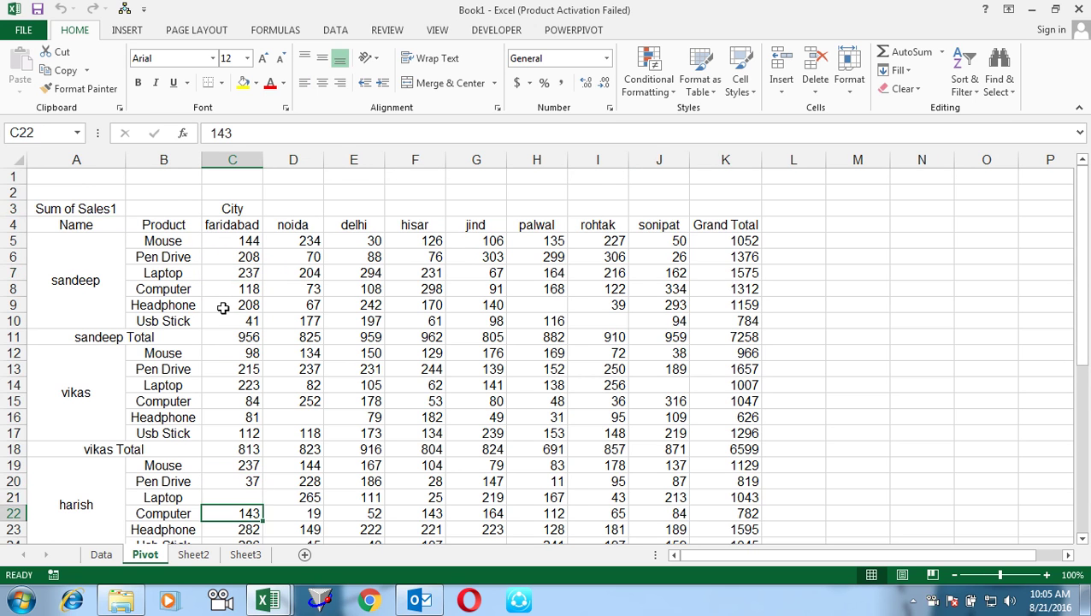
key("ctrl+Down")
key("ctrl+Down")
key("ctrl+Up")
key("Up")
key("ctrl+Up")
key("ctrl+Up")
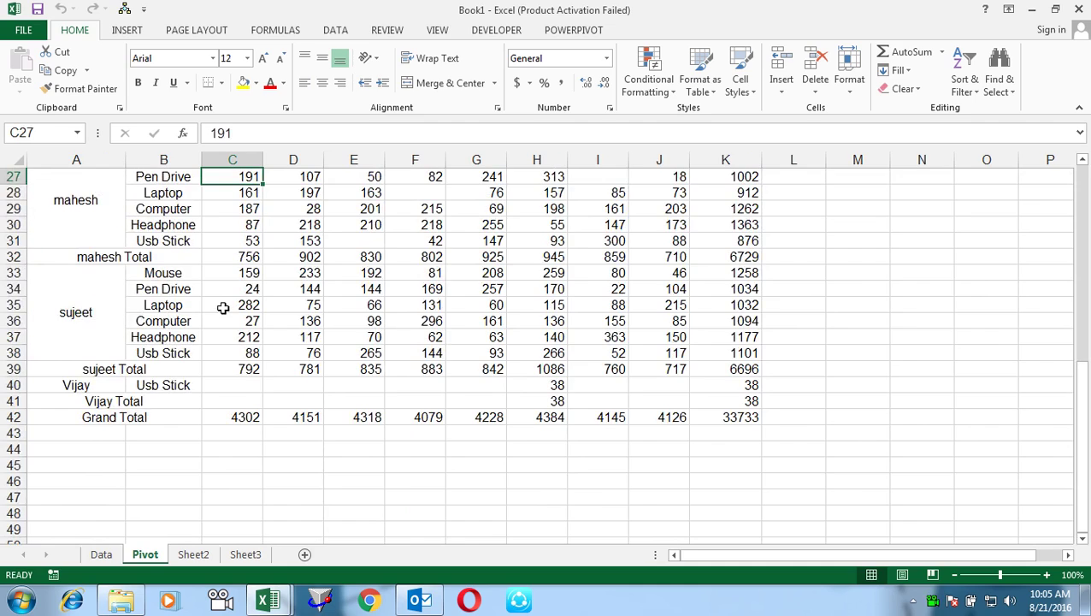
key("Up")
key("Up")
key("Up")
key("Up")
key("Up")
key("Up")
key("Up")
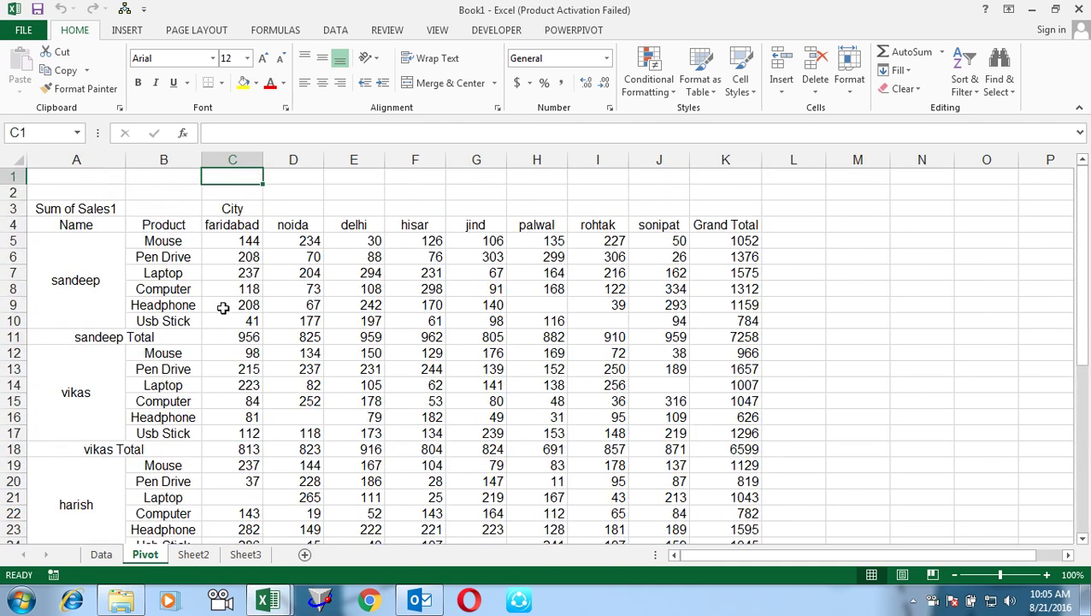
key("Down")
key("Down")
key("Down")
key("Left")
key("Right")
key("Right")
key("Right")
key("Right")
key("Right")
key("Right")
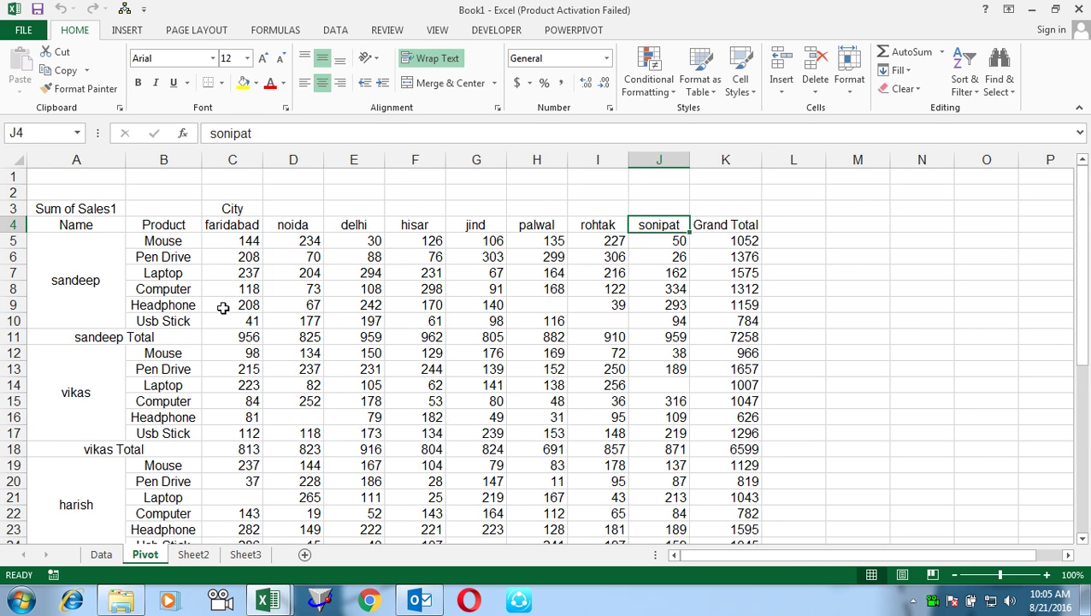
key("Up")
key("shift+space")
key("alt")
key("h")
key("d")
key("r")
Step: Merge and center A1:K1 and enter the title 'Sale Report'
key("Up")
key("Up")
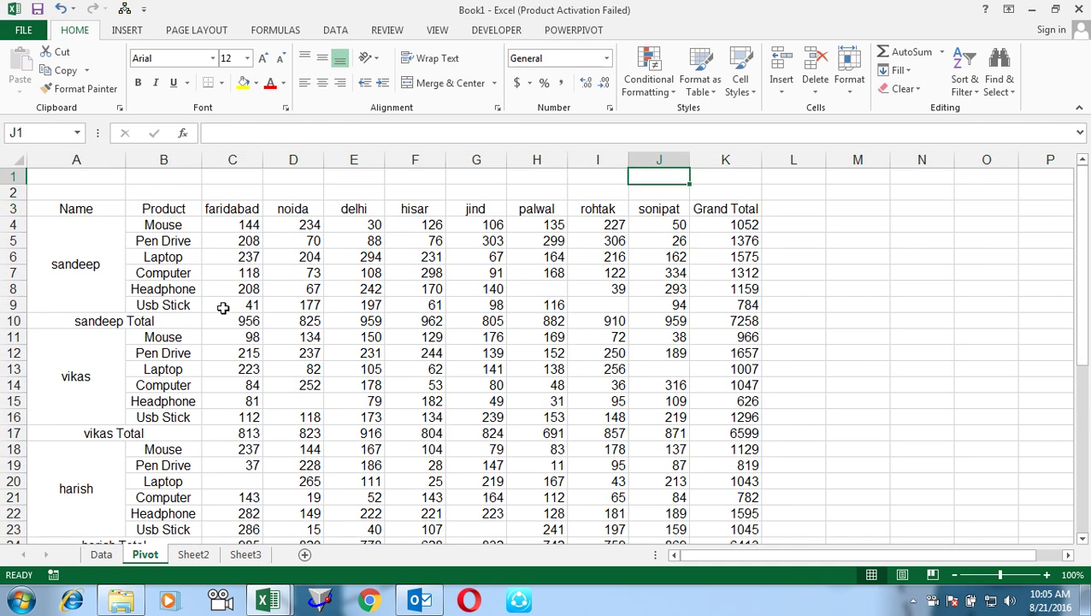
key("Right")
key("shift+Left")
key("shift+Left")
key("shift+Left")
key("shift+Left")
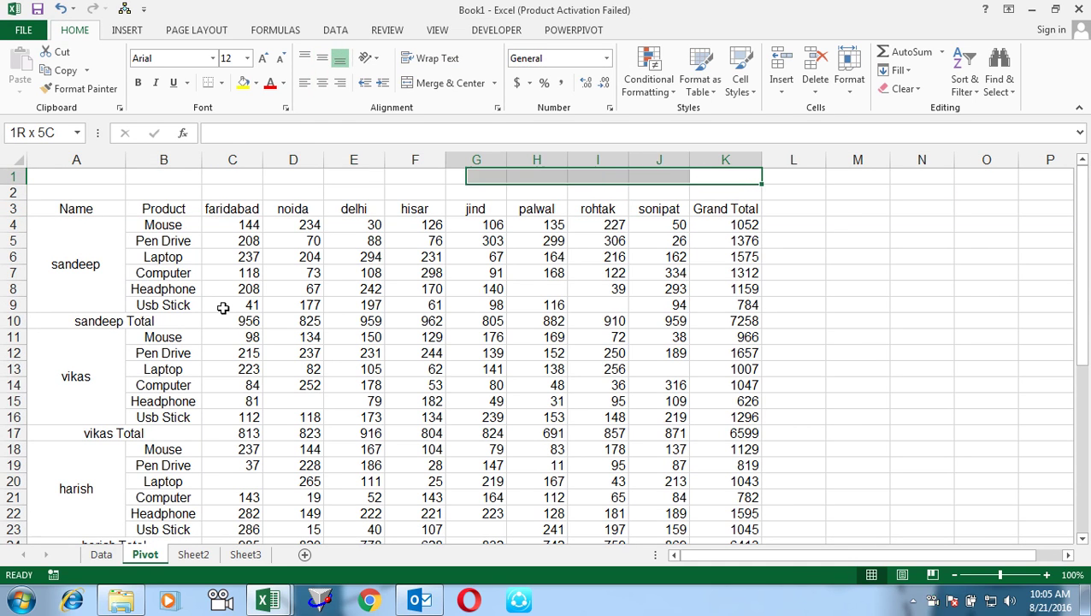
key("shift+Left")
key("shift+Left")
key("shift+Left")
key("alt+h")
type("mc")
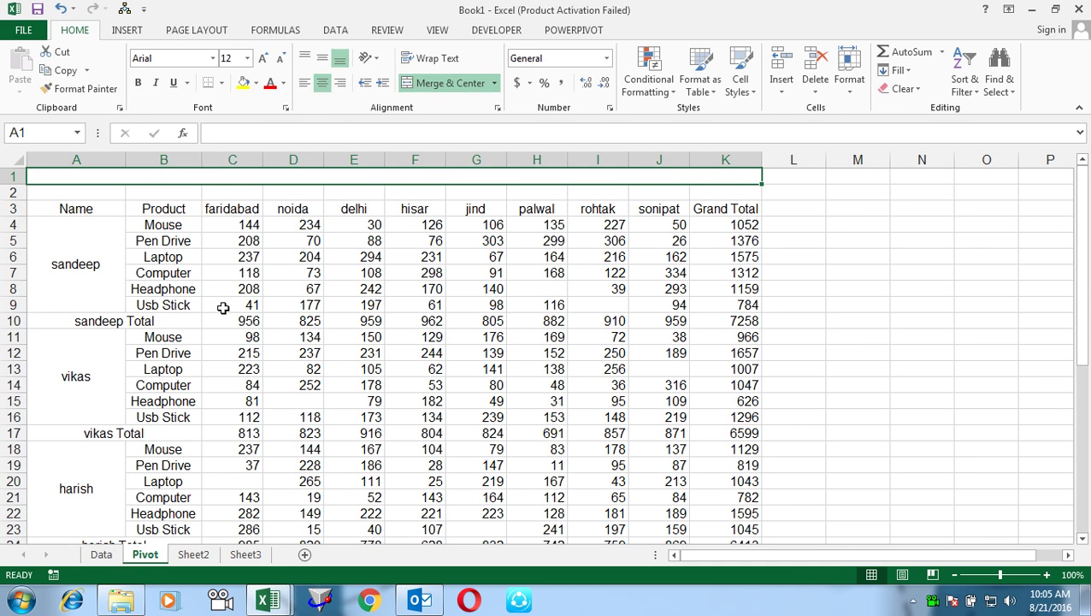
type("Report")
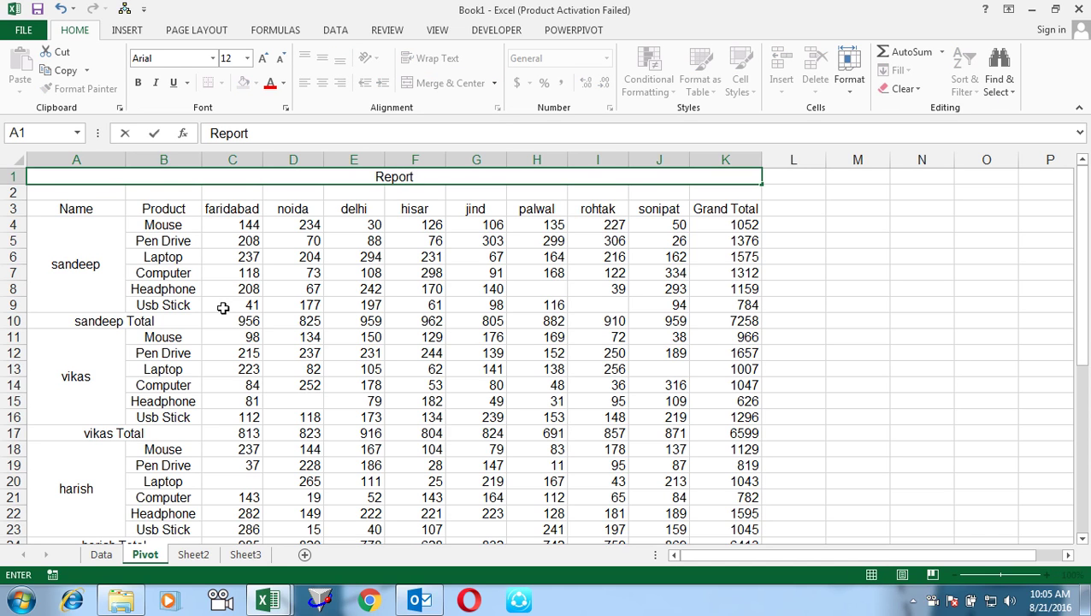
key("BackSpace")
key("BackSpace")
key("BackSpace")
key("BackSpace")
key("BackSpace")
type("Sale Report")
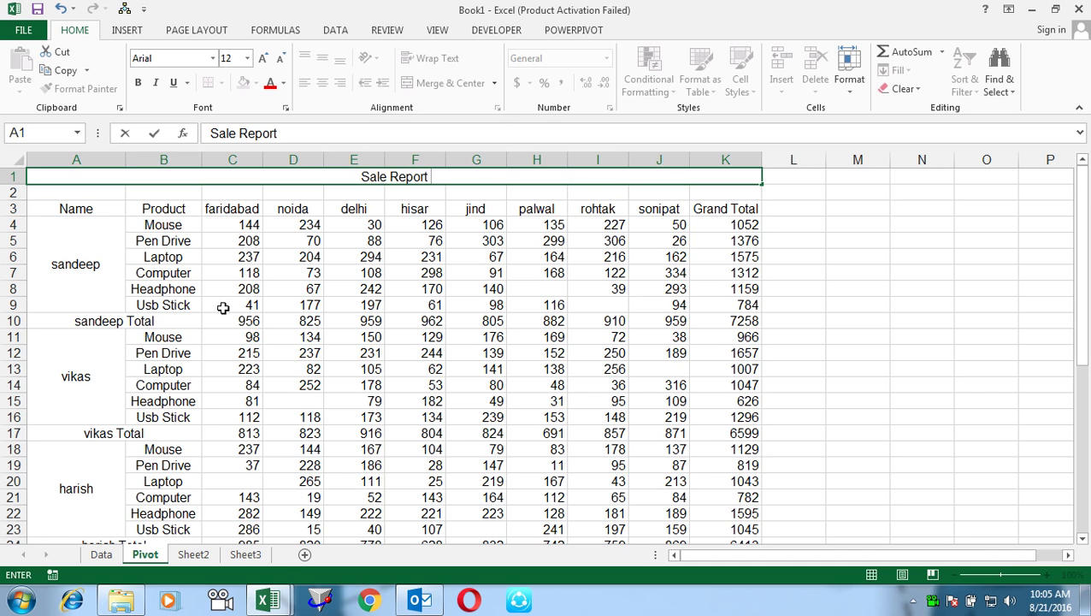
key("Return")
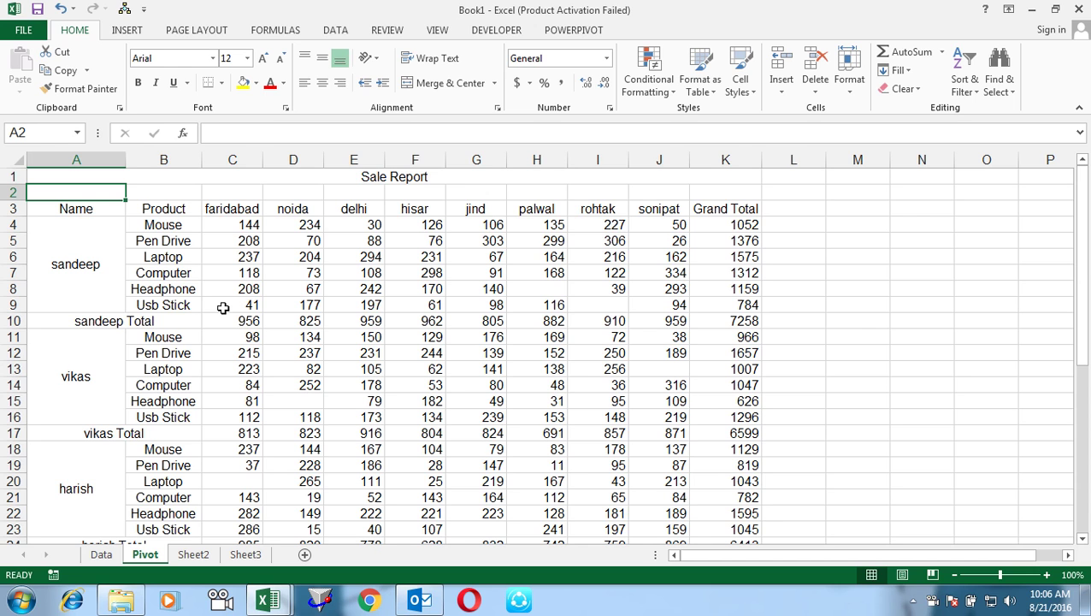
Step: Comment out the macro's row-copy and paste-special lines with apostrophes
key("alt+F11")
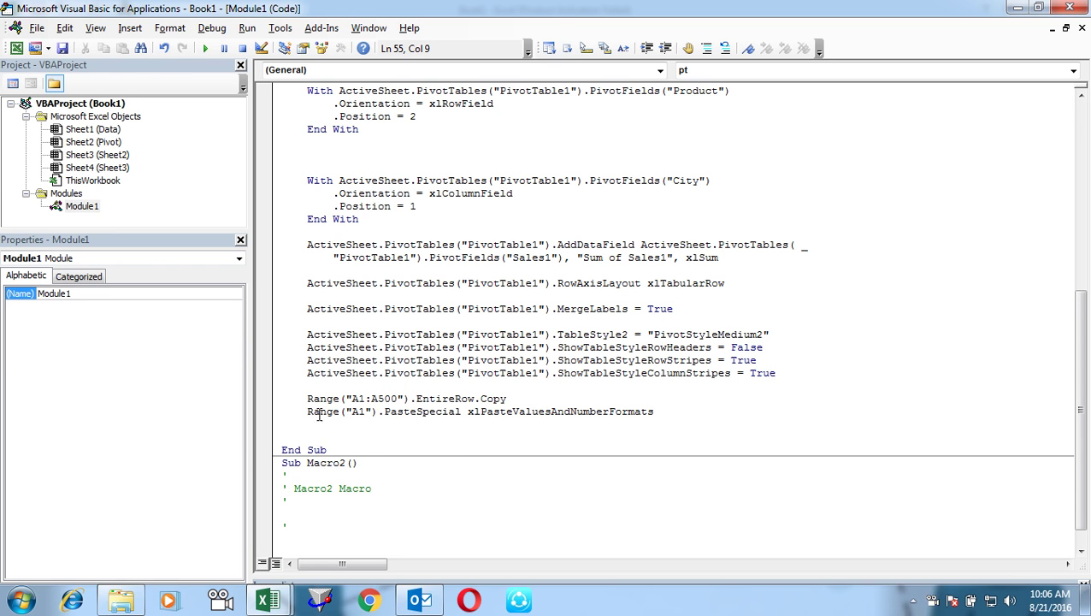
left_click(310, 412)
type("'")
left_click(313, 399)
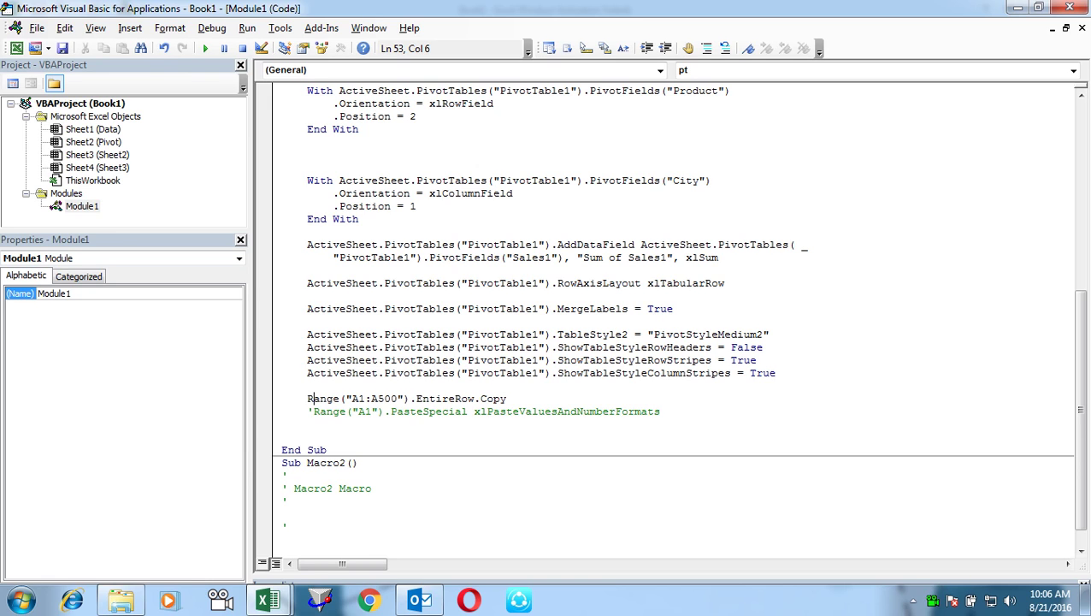
type("'")
key("Up")
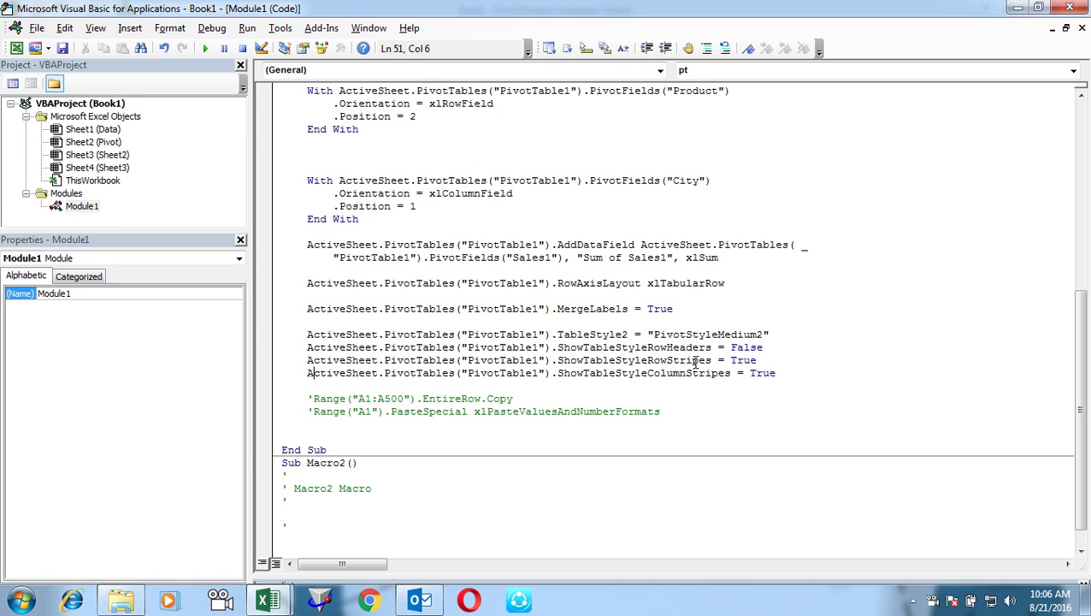
Step: Comment out the RowAxisLayout and table style lines with Comment Block
mouse_move(799, 372)
left_mouse_down()
mouse_move(502, 323)
mouse_move(409, 295)
left_mouse_up()
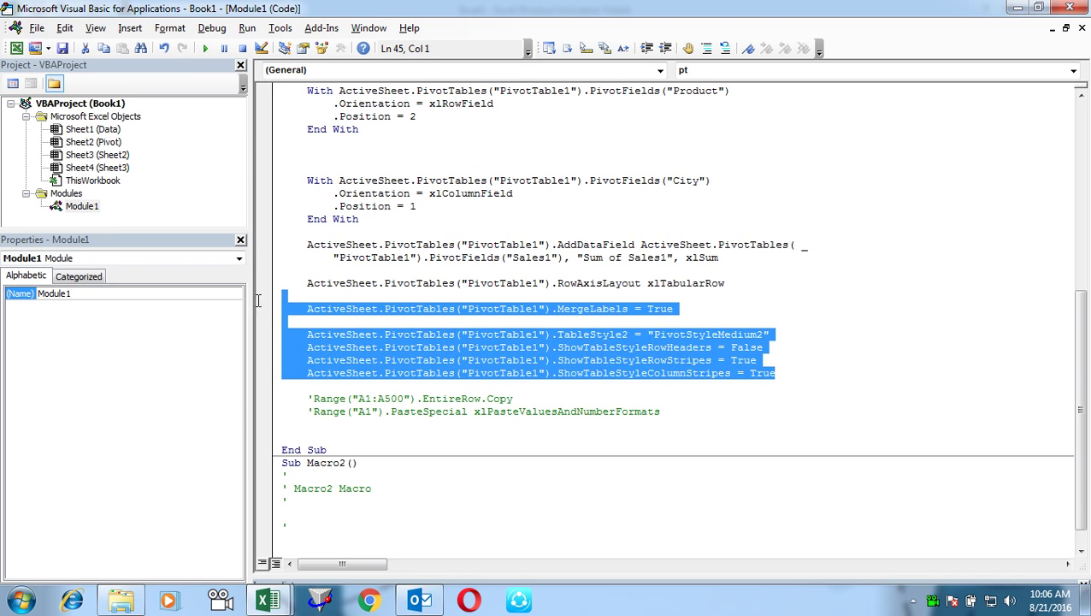
left_click_drag(258, 295, 259, 289)
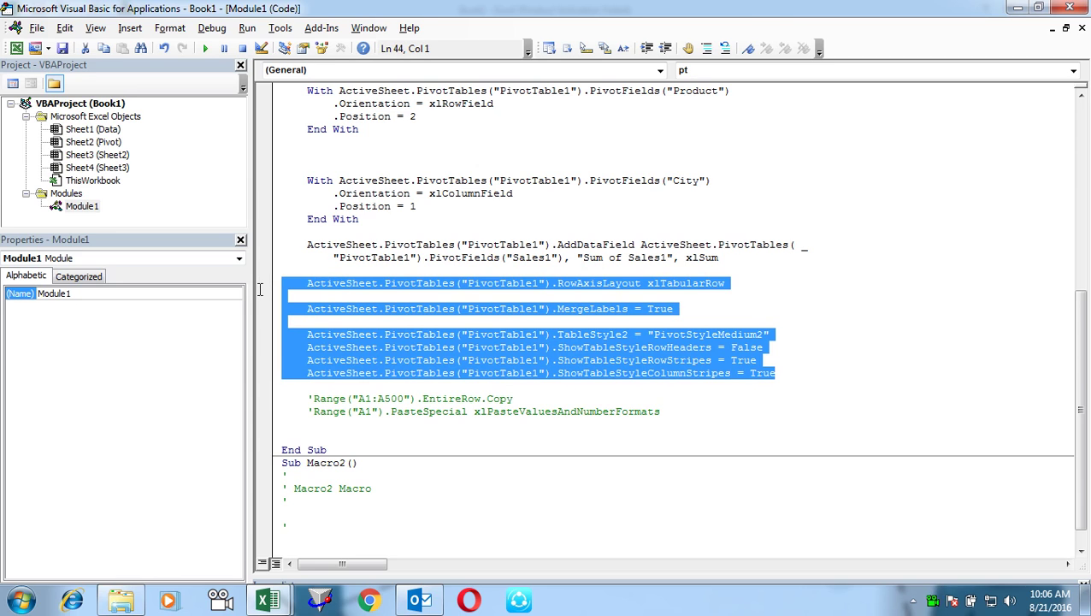
left_click(707, 49)
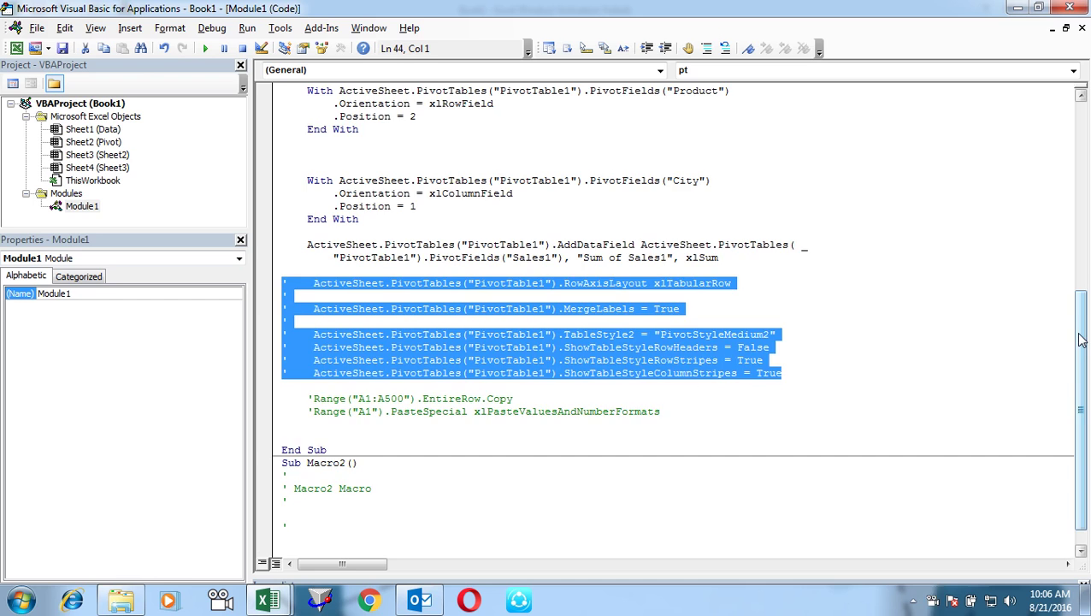
Step: Comment out the Product and City pivot-field blocks and return to Excel
left_click_drag(1089, 326, 1086, 248)
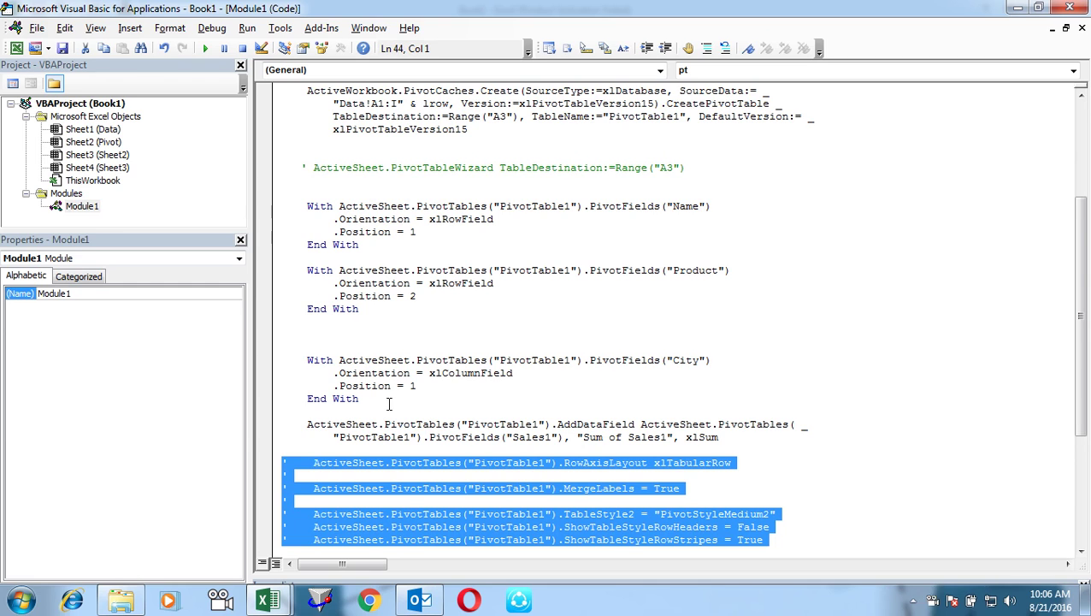
left_click_drag(384, 406, 278, 268)
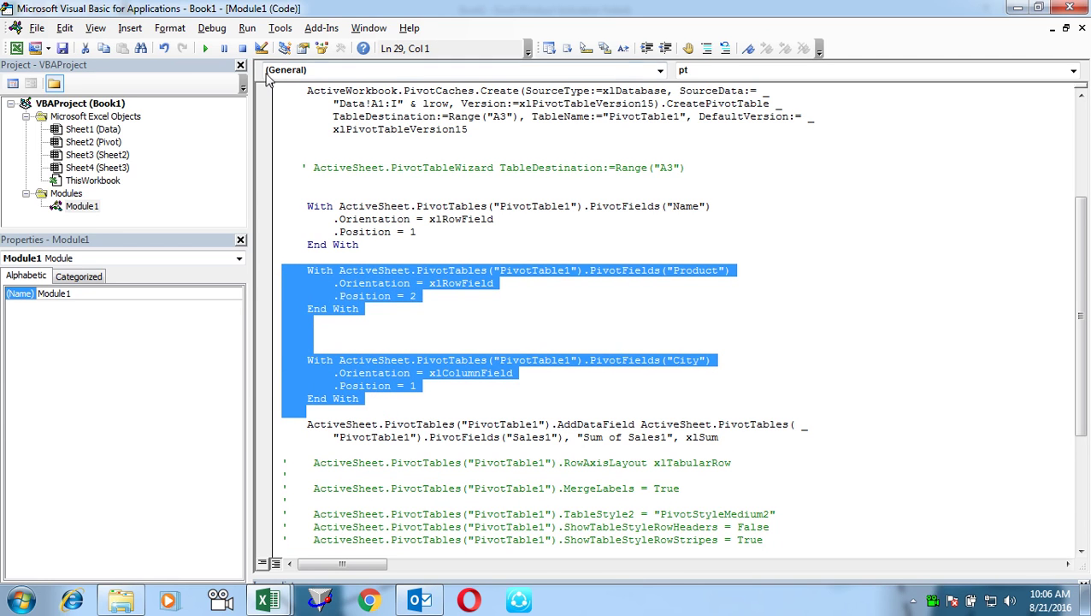
left_click(708, 51)
left_click(840, 282)
left_click_drag(1082, 280, 1081, 313)
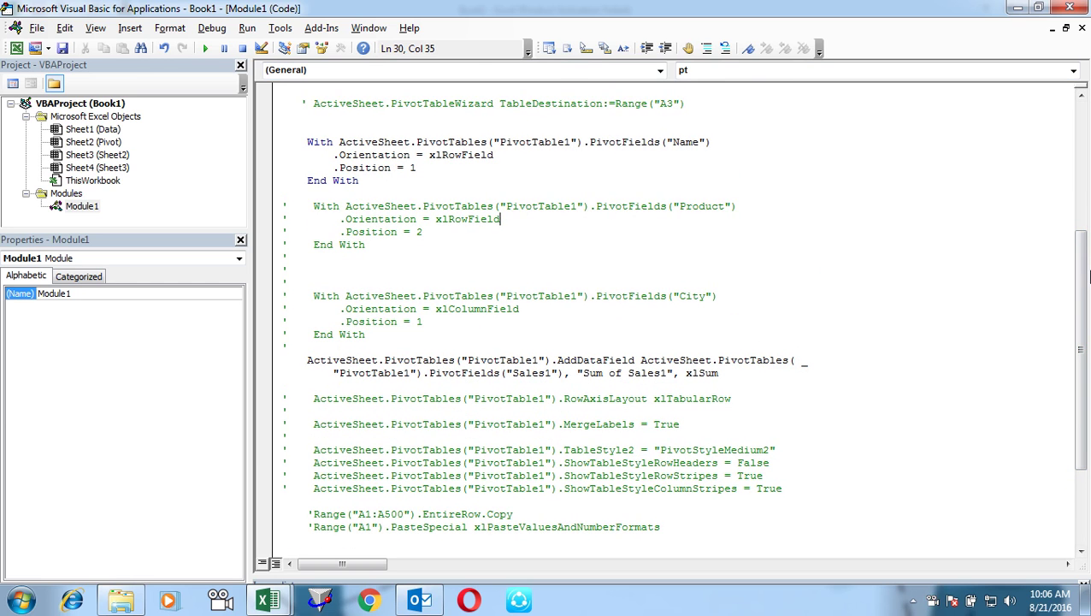
mouse_move(1081, 278)
left_mouse_down()
mouse_move(1075, 186)
mouse_move(1079, 282)
left_mouse_up()
key("alt+F11")
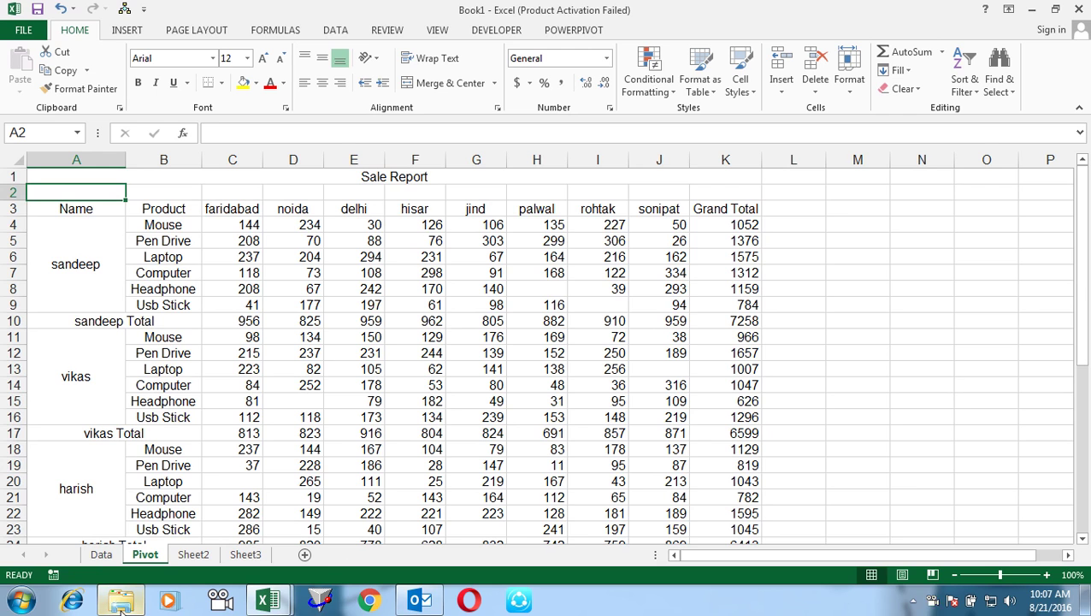
Step: Rerun Create Report from the Data sheet, producing Sum of Sales1 per salesperson (Grand Total 33733), then open the Developer tab
left_click(101, 554)
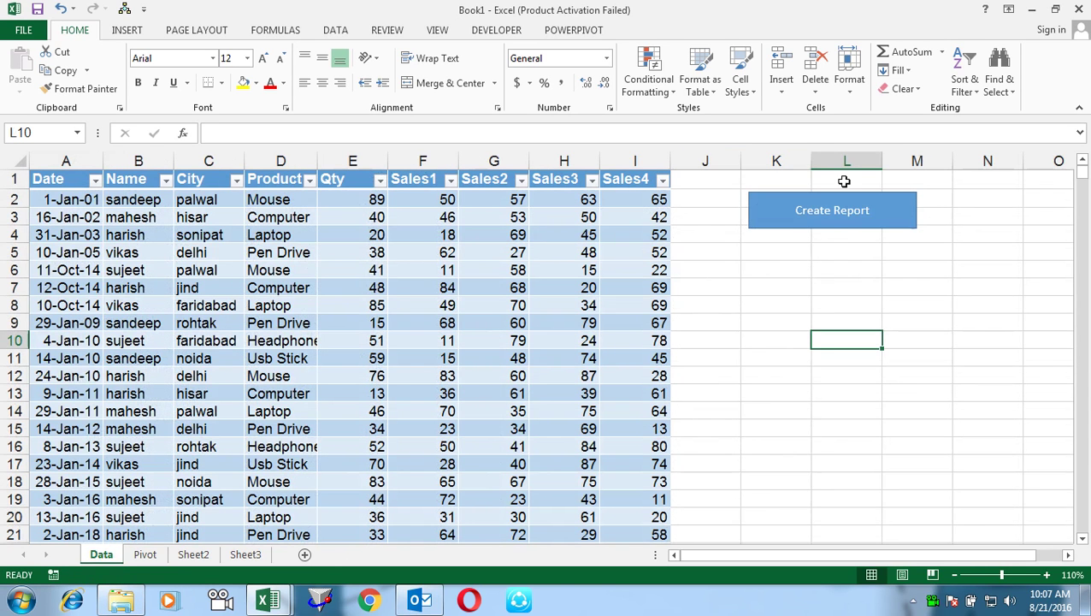
left_click(826, 216)
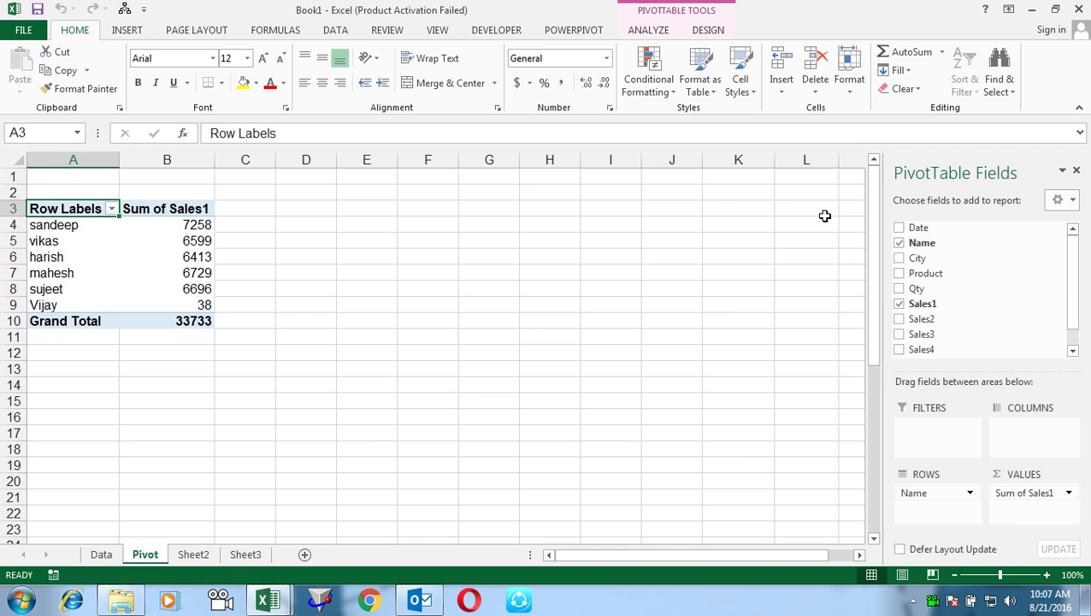
left_click(336, 32)
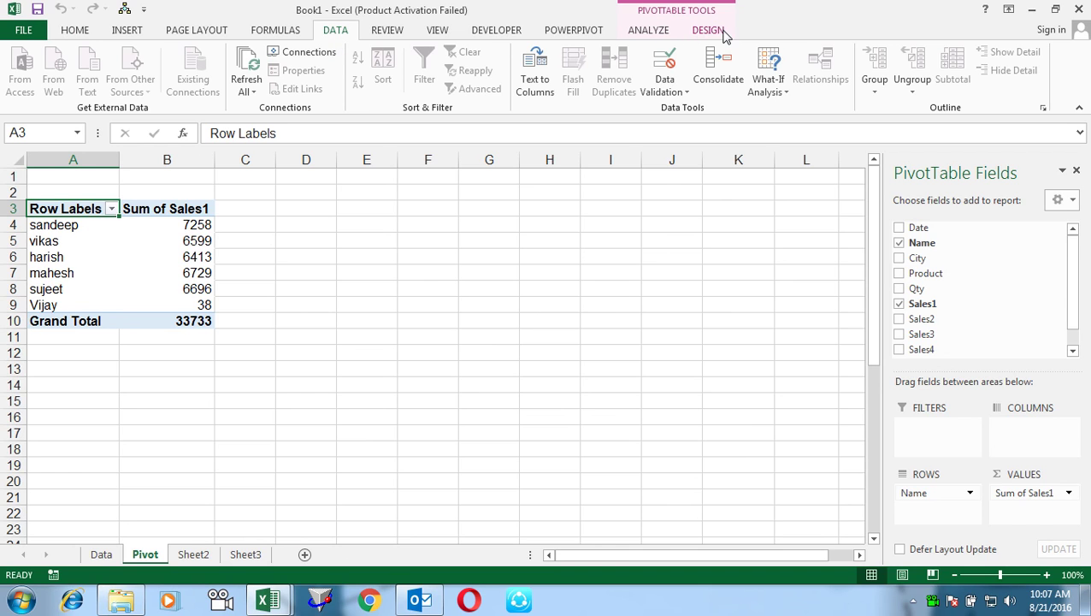
left_click(514, 31)
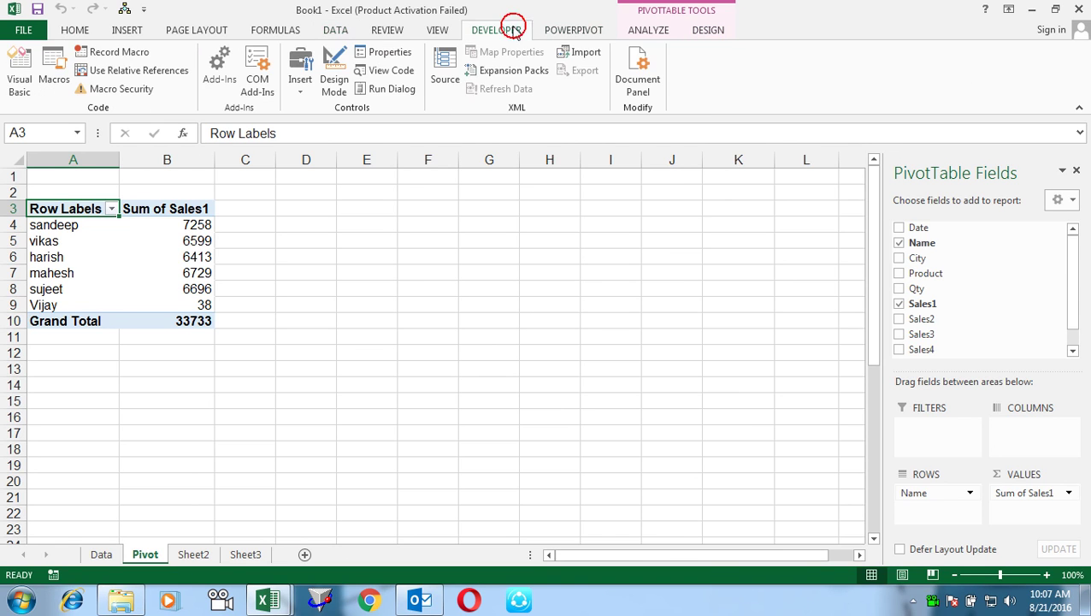
Step: Start recording a macro with default settings and insert a clustered column PivotChart
left_click(109, 52)
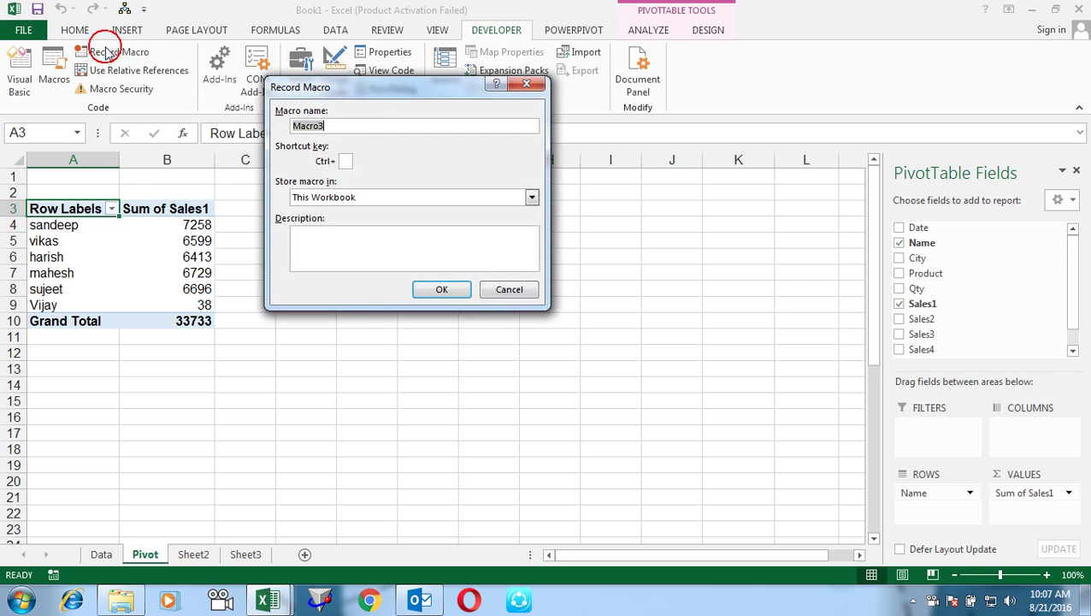
left_click(442, 290)
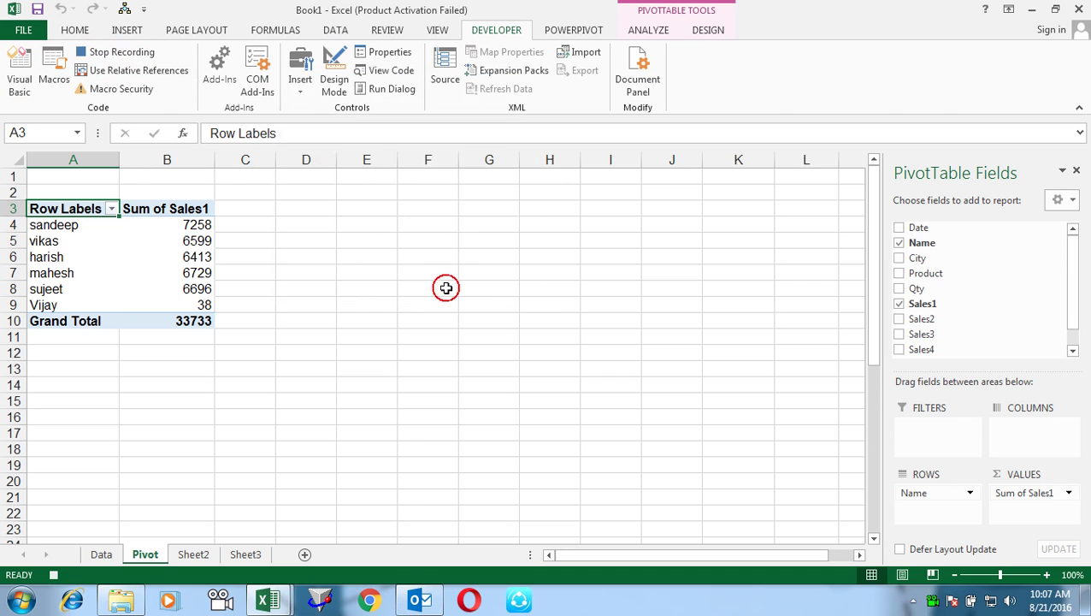
left_click(652, 32)
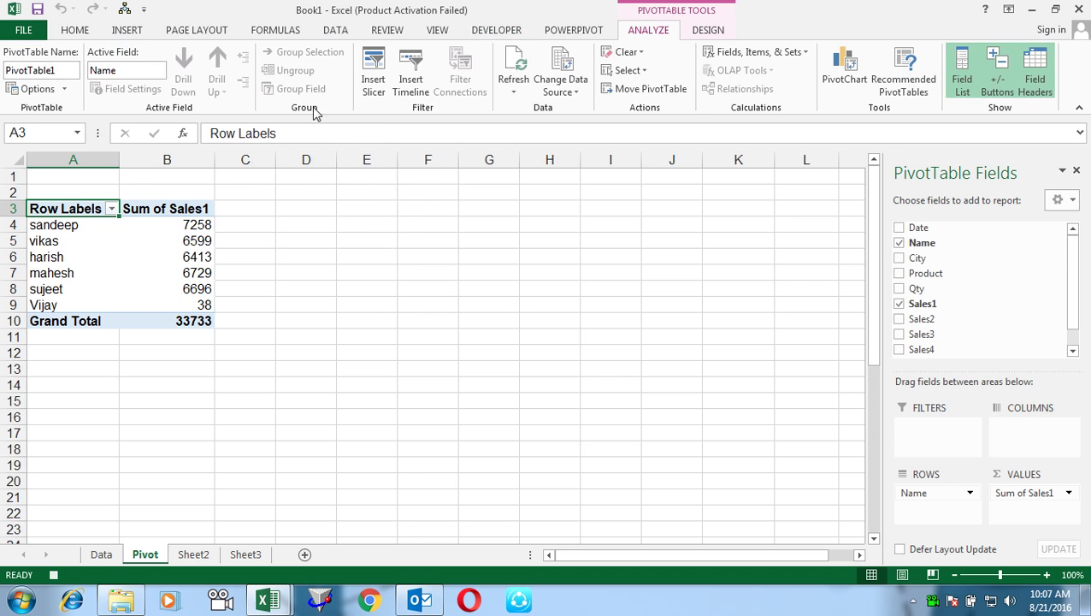
left_click(834, 68)
mouse_move(465, 217)
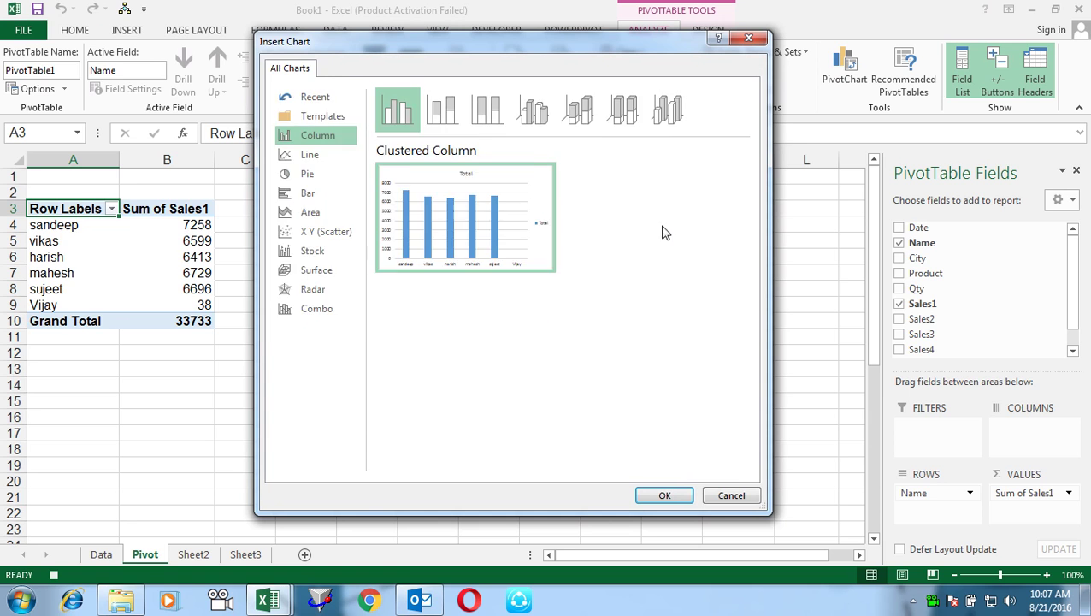
double_click(541, 222)
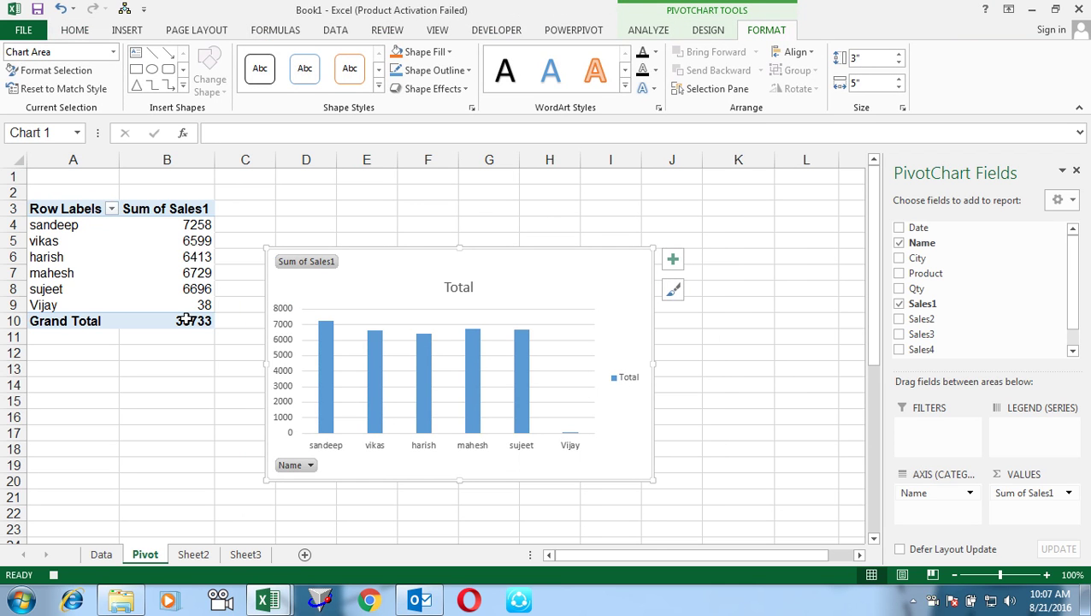
Step: Add data labels to the chart columns and move the chart to the sheet's top-left corner
right_click(331, 365)
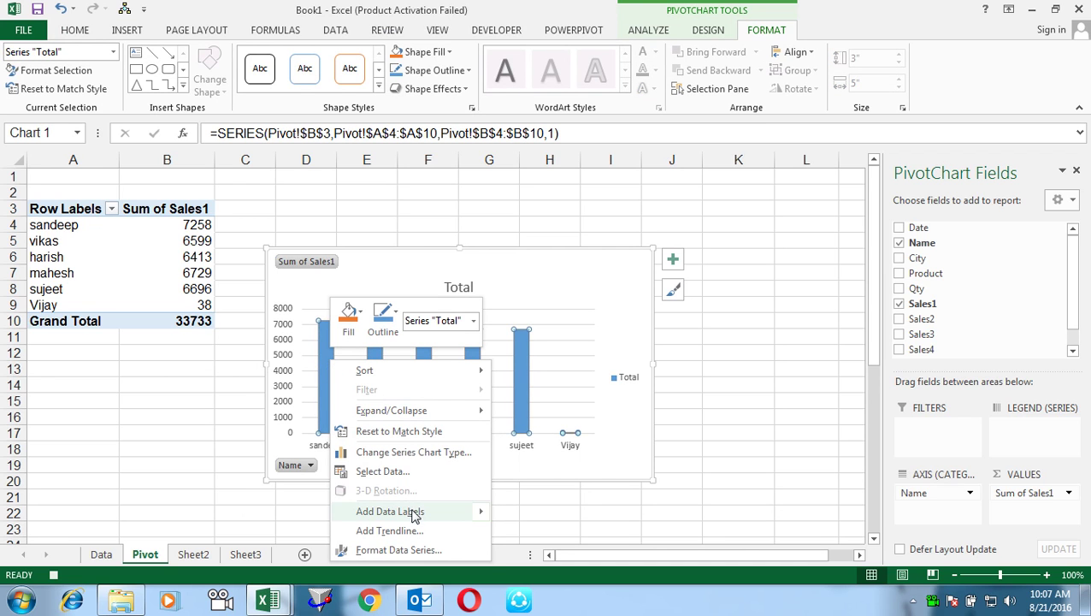
left_click(560, 514)
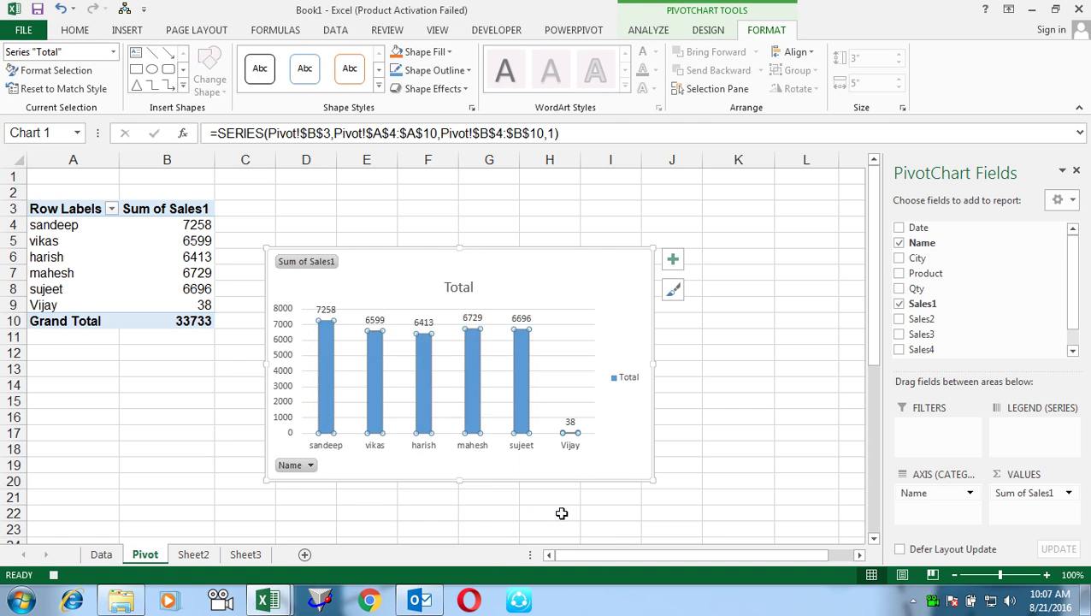
left_click_drag(571, 282, 292, 193)
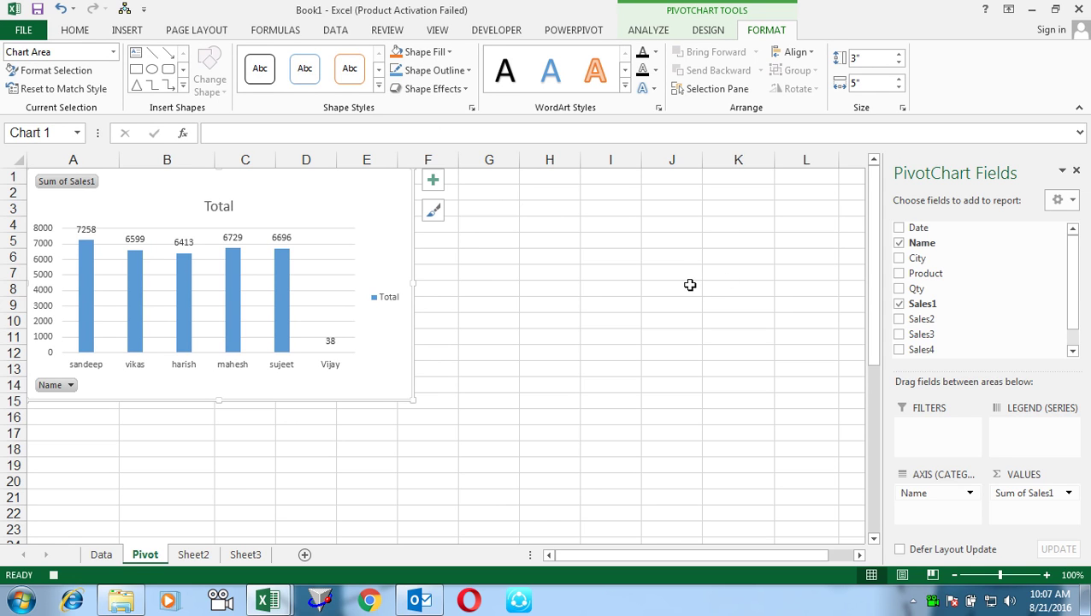
left_click(688, 284)
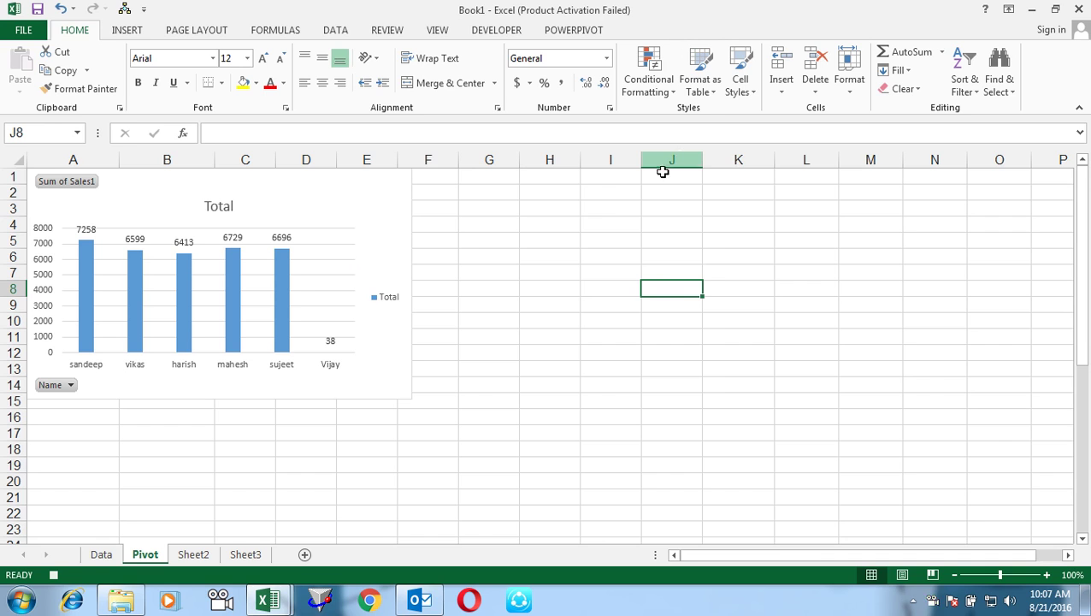
Step: Stop recording and delete the Range("J8").Select line from the recorded macro
left_click(513, 32)
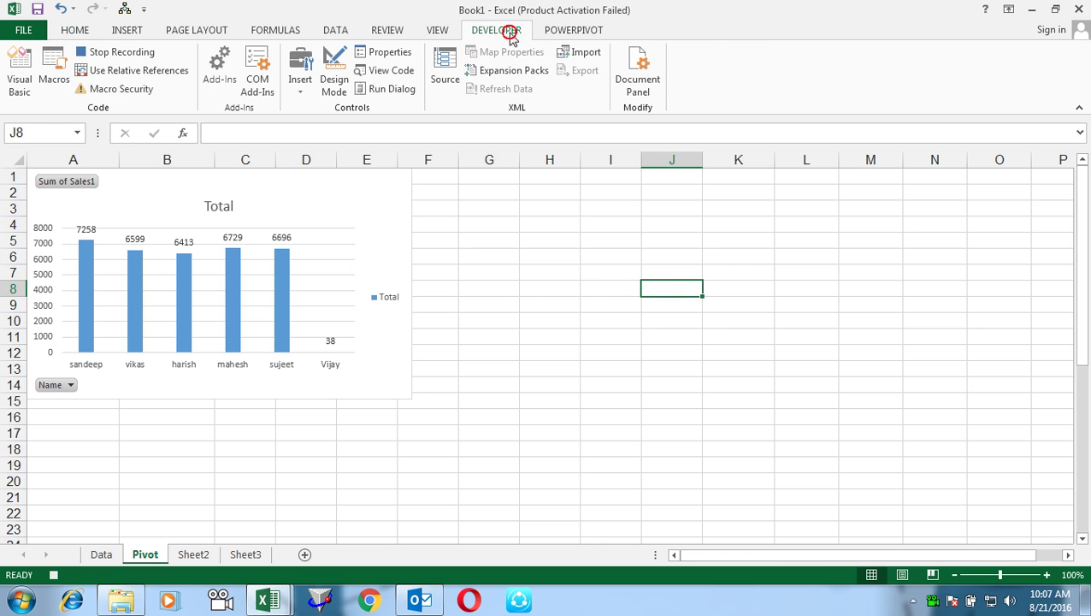
left_click(124, 53)
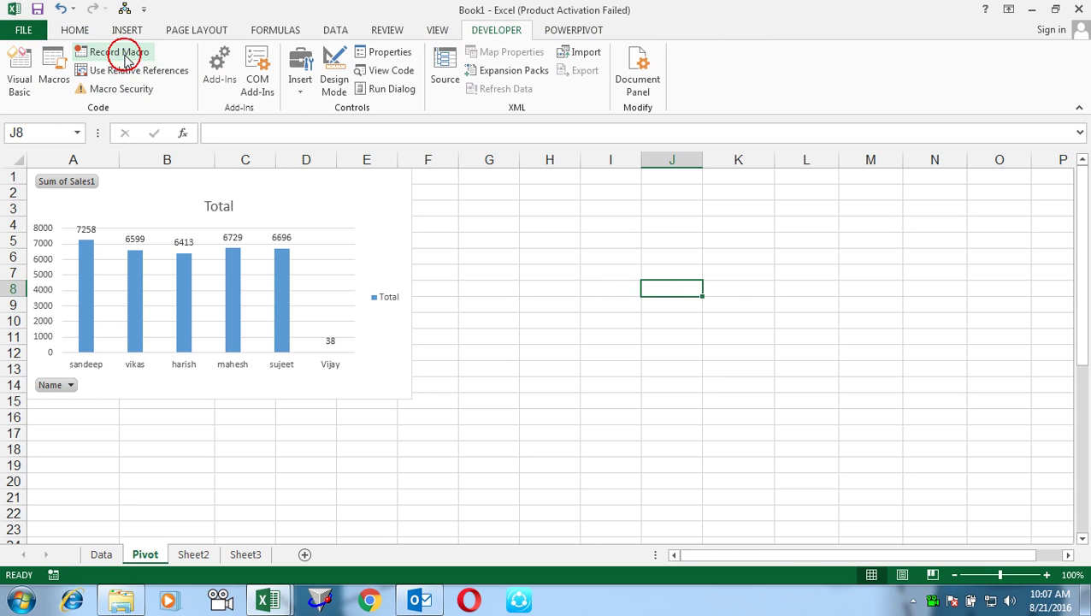
key("alt+F11")
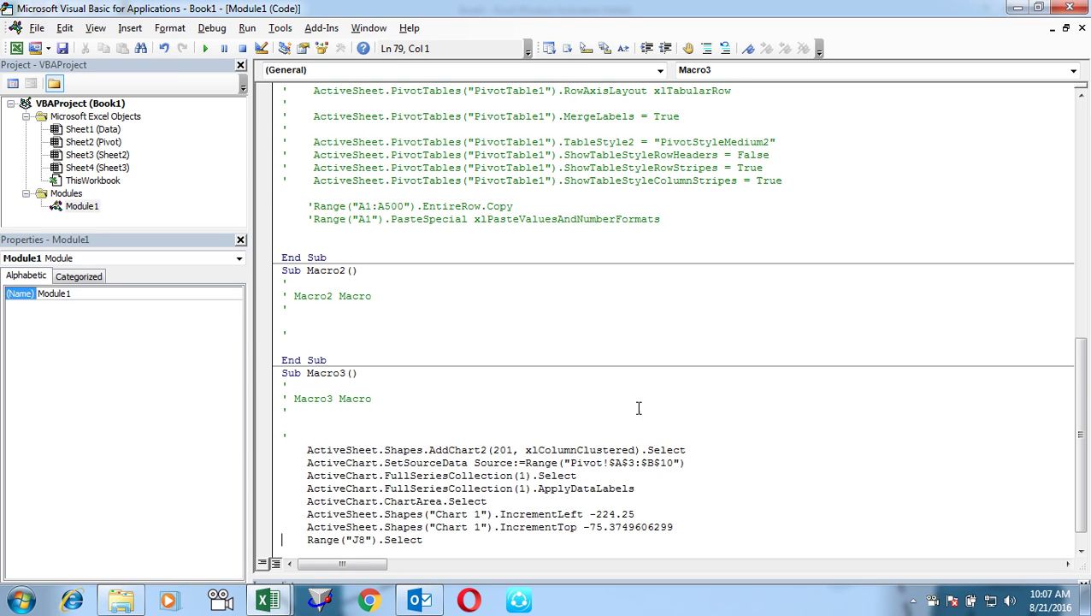
left_click_drag(1079, 344, 1079, 355)
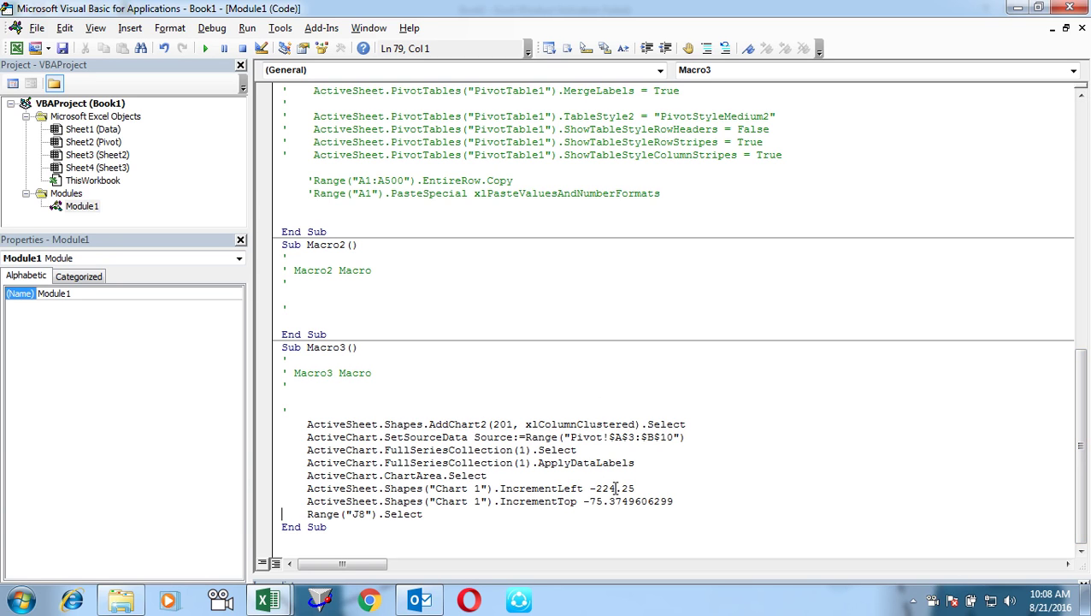
left_click_drag(425, 517, 297, 507)
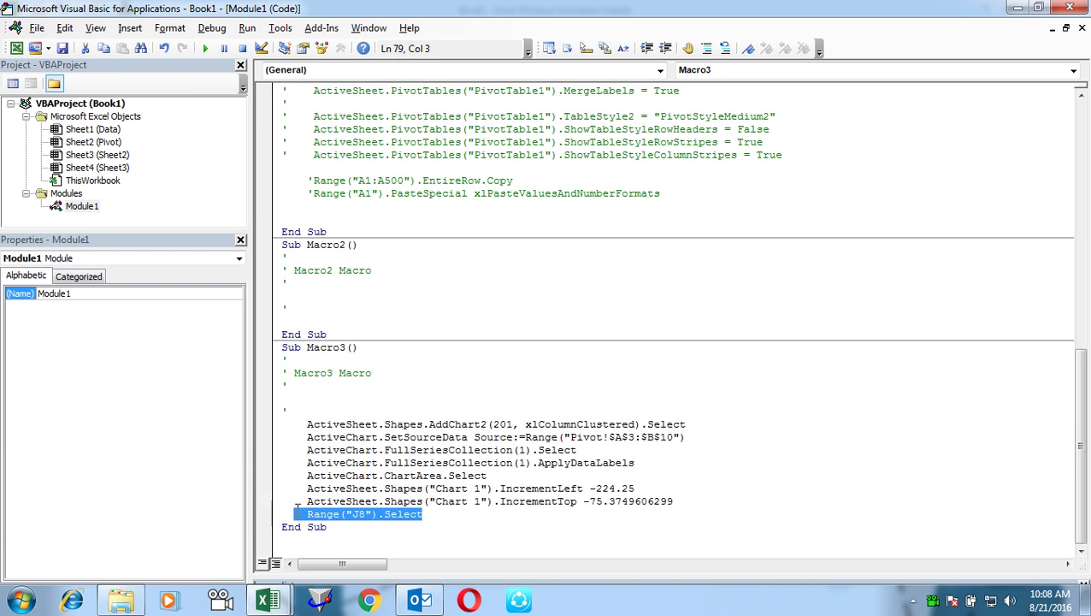
key("Delete")
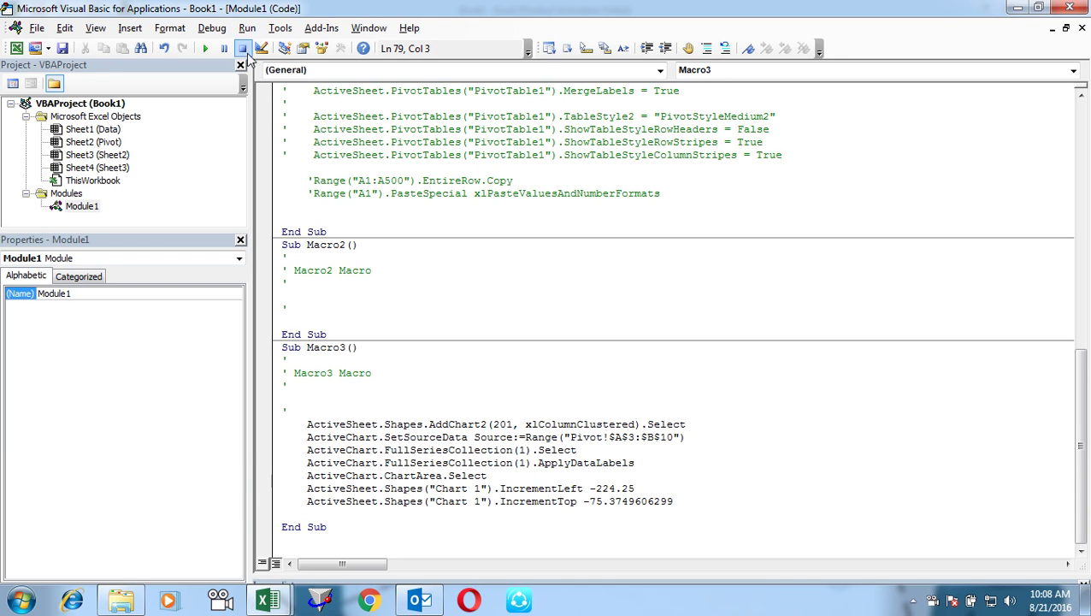
Step: Rename Macro3 to 'chart', call it at the end of the pt macro, and return to Excel
left_click(336, 208)
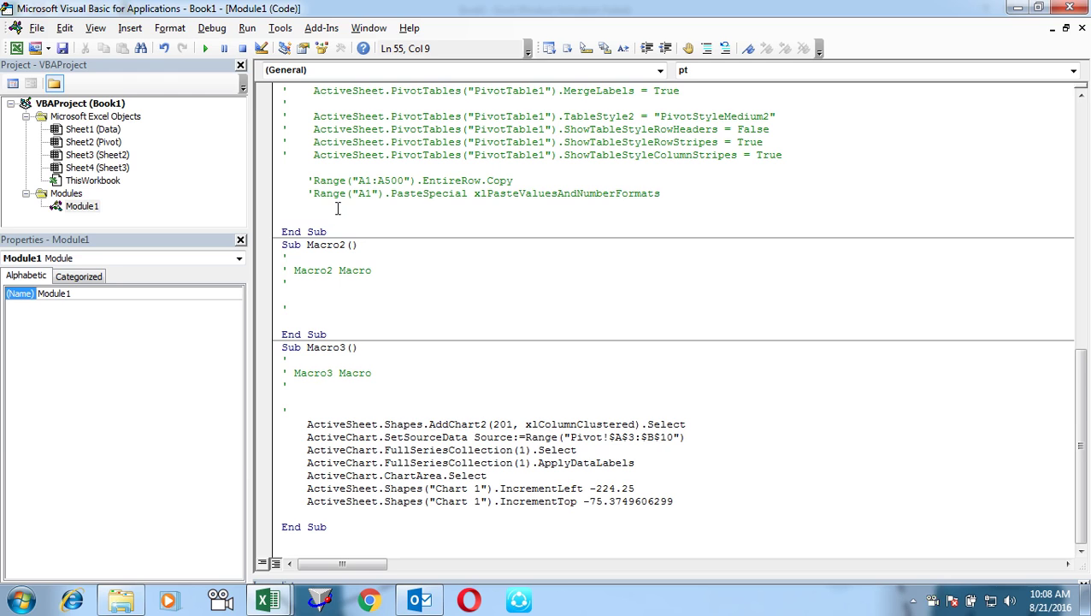
left_click(347, 357)
left_click_drag(345, 348, 307, 347)
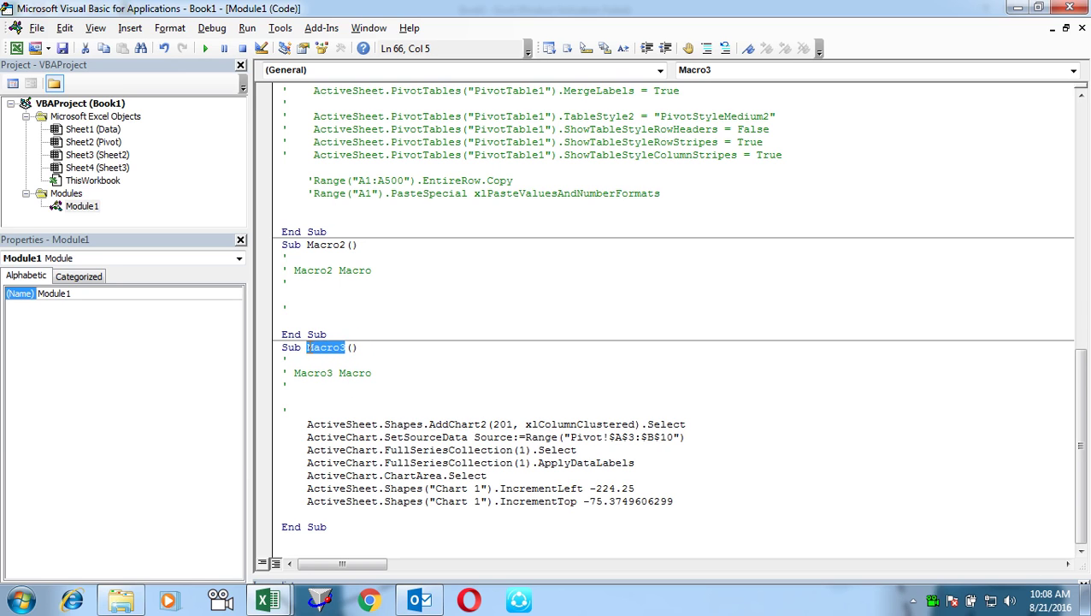
type("chart")
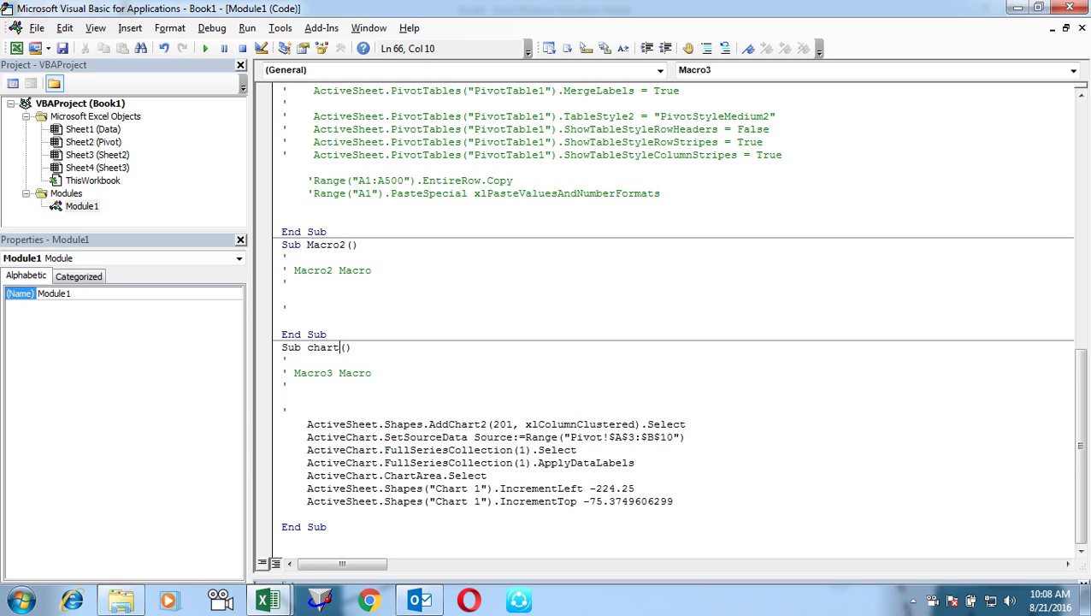
left_click(371, 215)
type("cahr")
key("BackSpace")
key("BackSpace")
key("BackSpace")
key("alt+Tab")
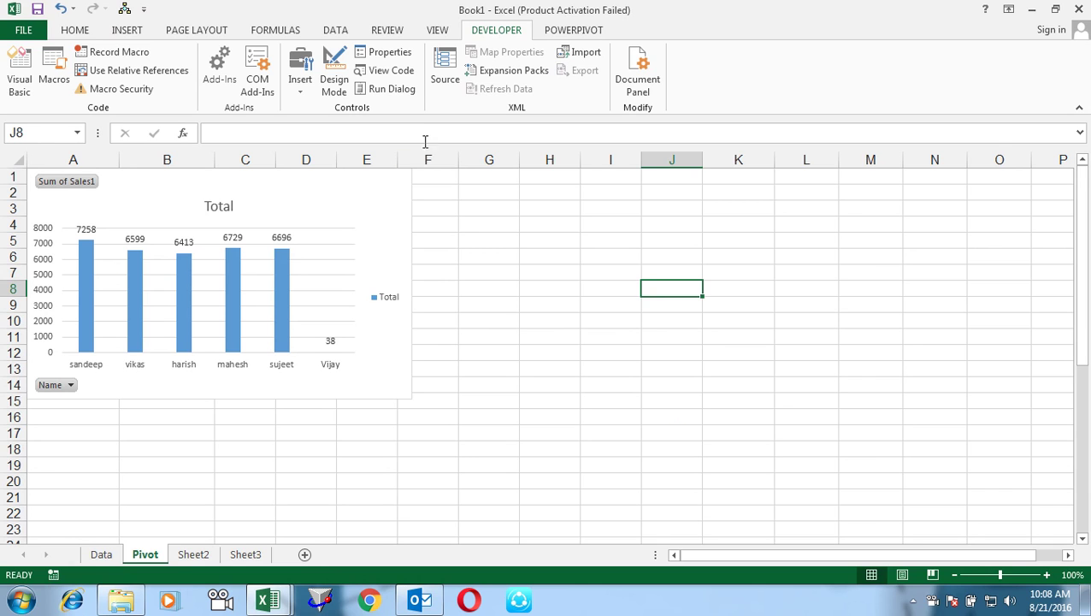
Step: Delete the pivot chart and rows 2–12 holding the pivot table on the Pivot sheet
left_click(396, 185)
key("Delete")
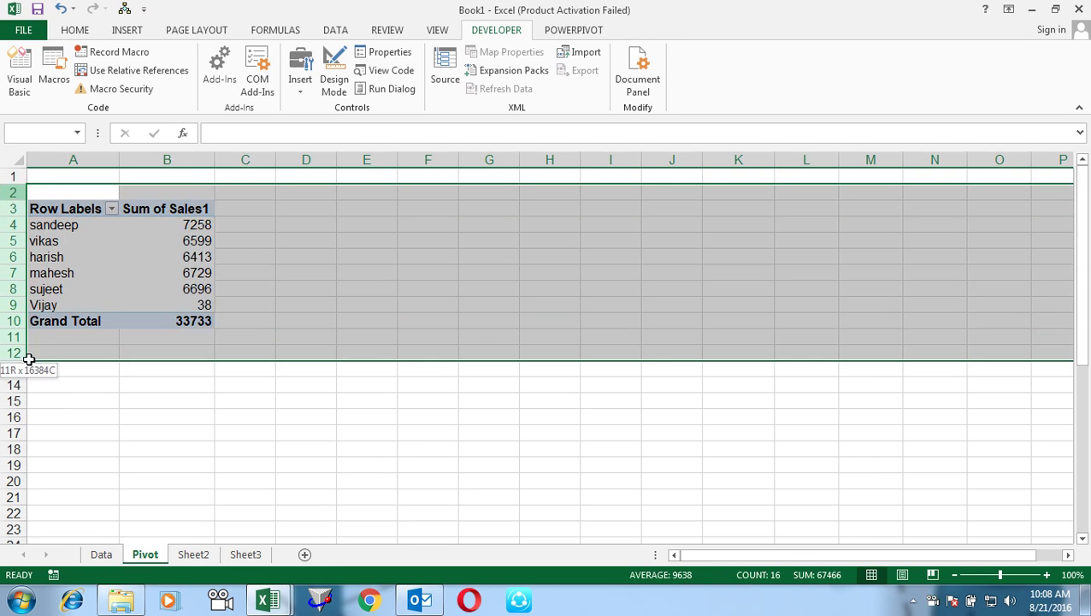
left_click_drag(13, 193, 17, 354)
key("alt+e")
key("d")
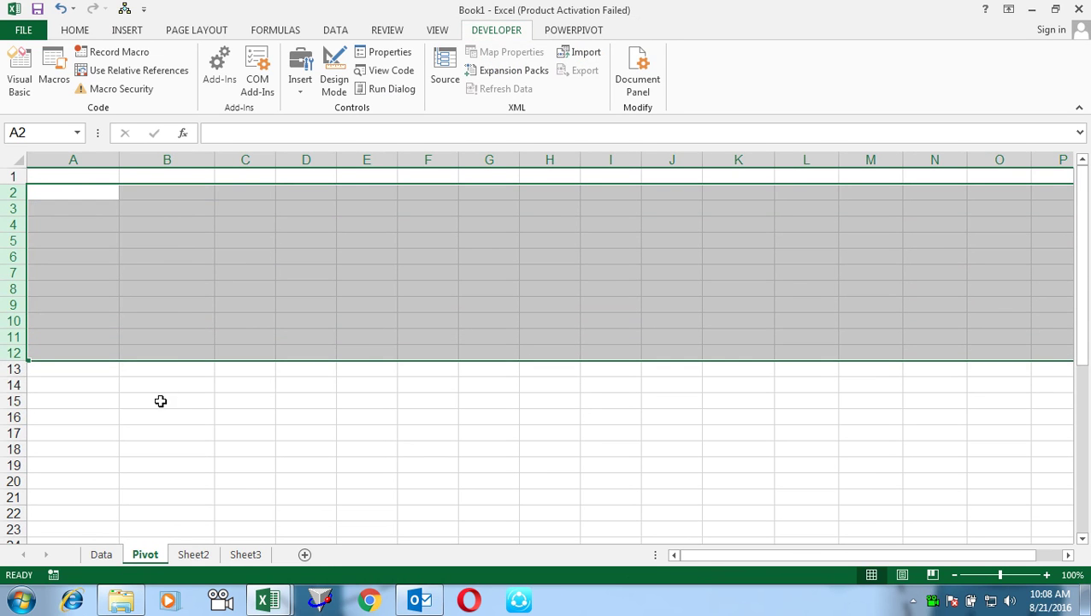
left_click(159, 400)
Step: Rerun Create Report from the Data sheet and debug the name-not-found error at Chart 1 IncrementLeft
left_click(107, 556)
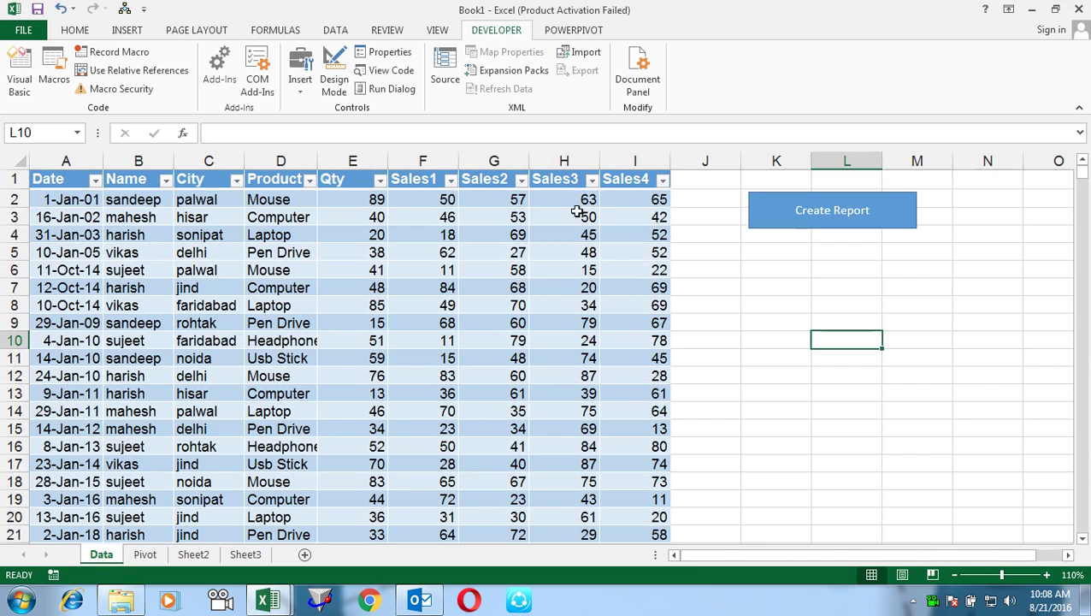
left_click(537, 268)
left_click(864, 205)
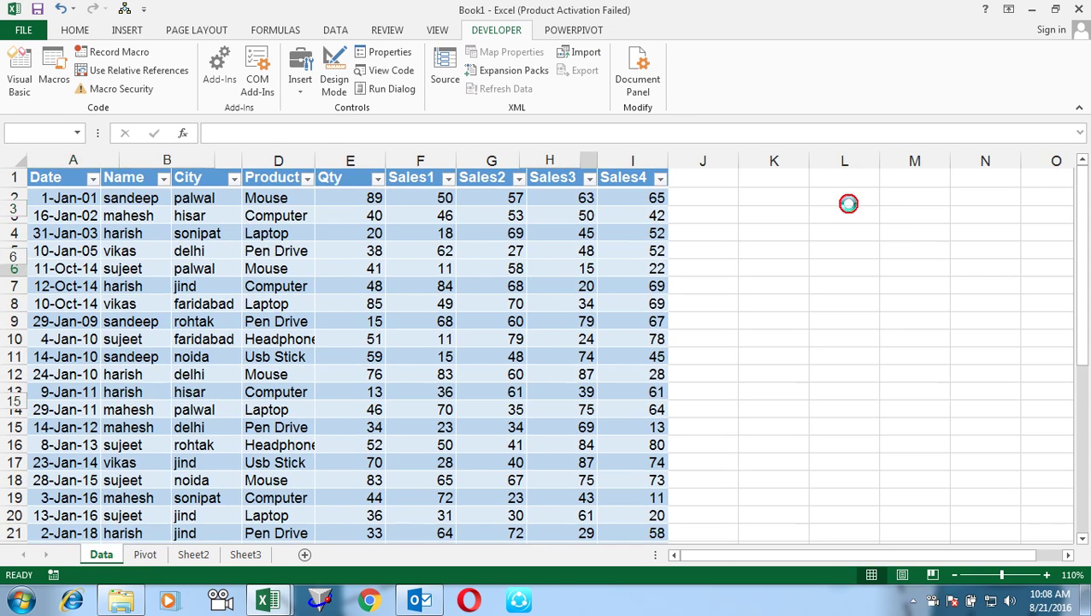
left_click(579, 283)
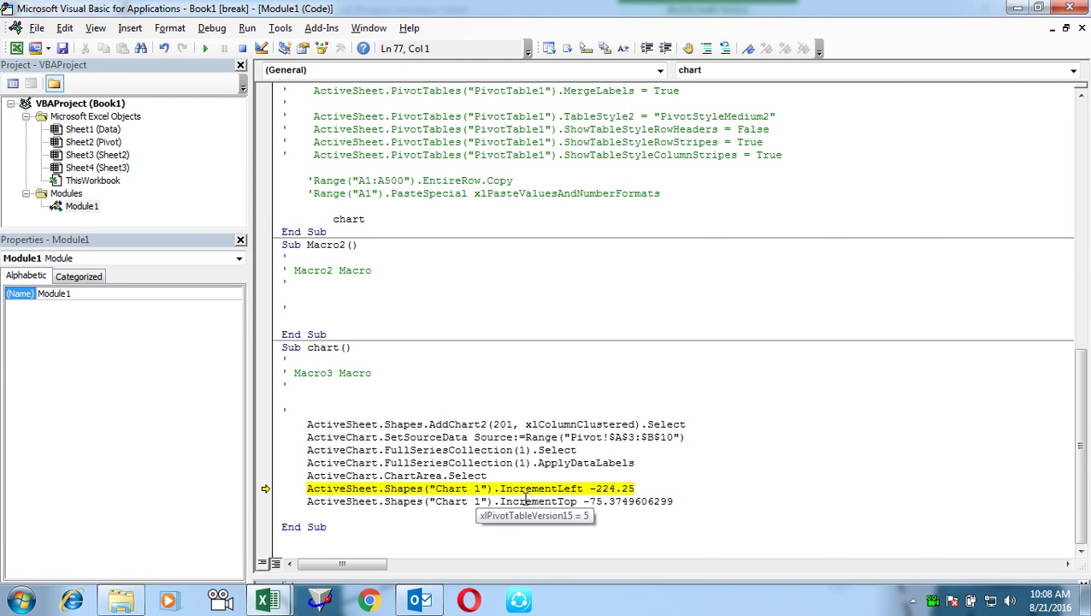
key("alt+F11")
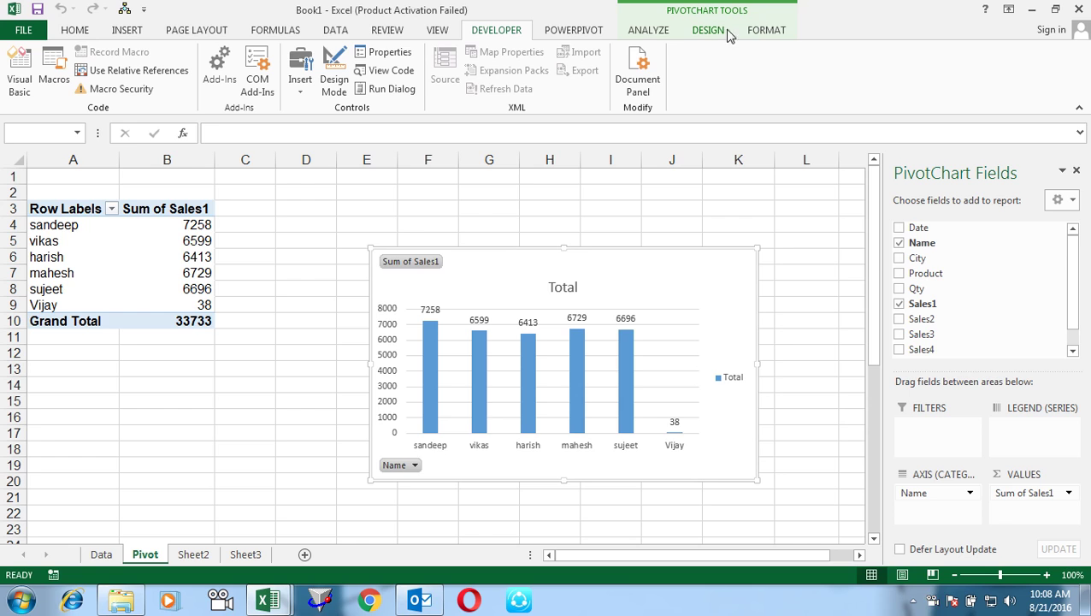
left_click(768, 30)
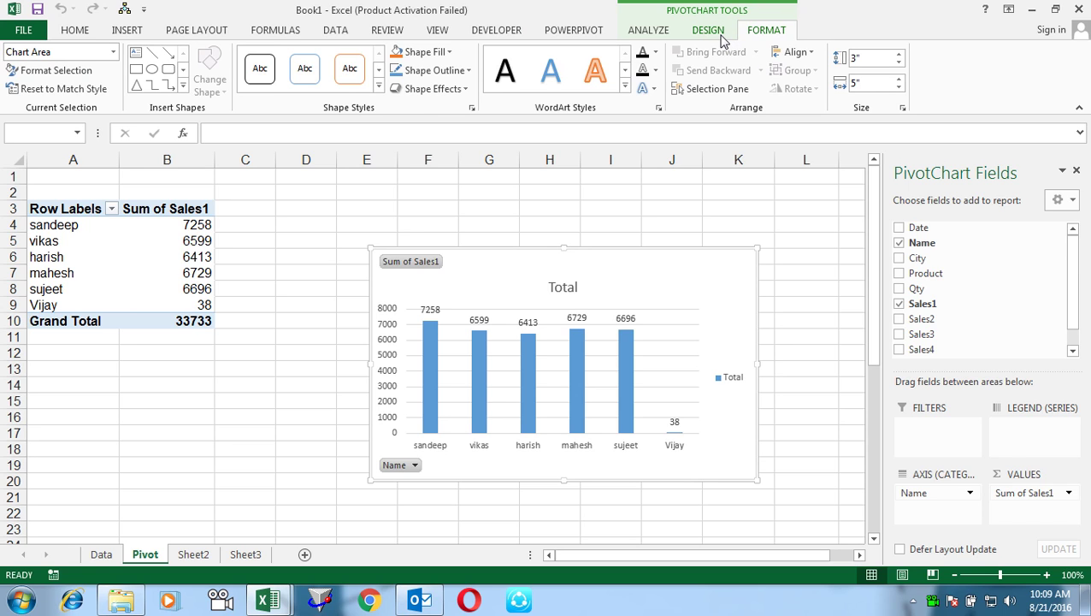
left_click(710, 30)
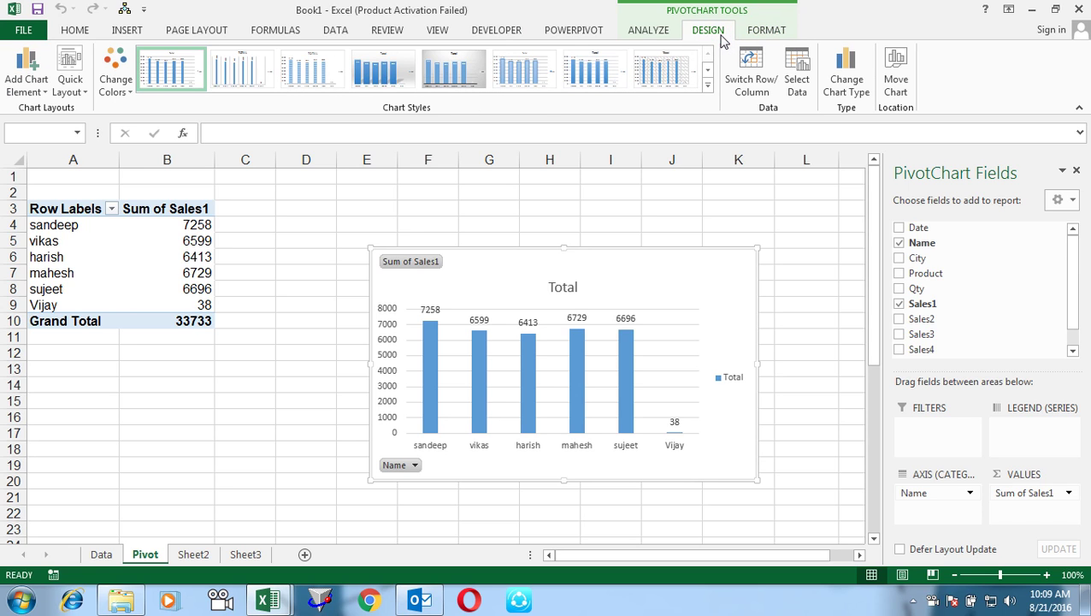
left_click(668, 29)
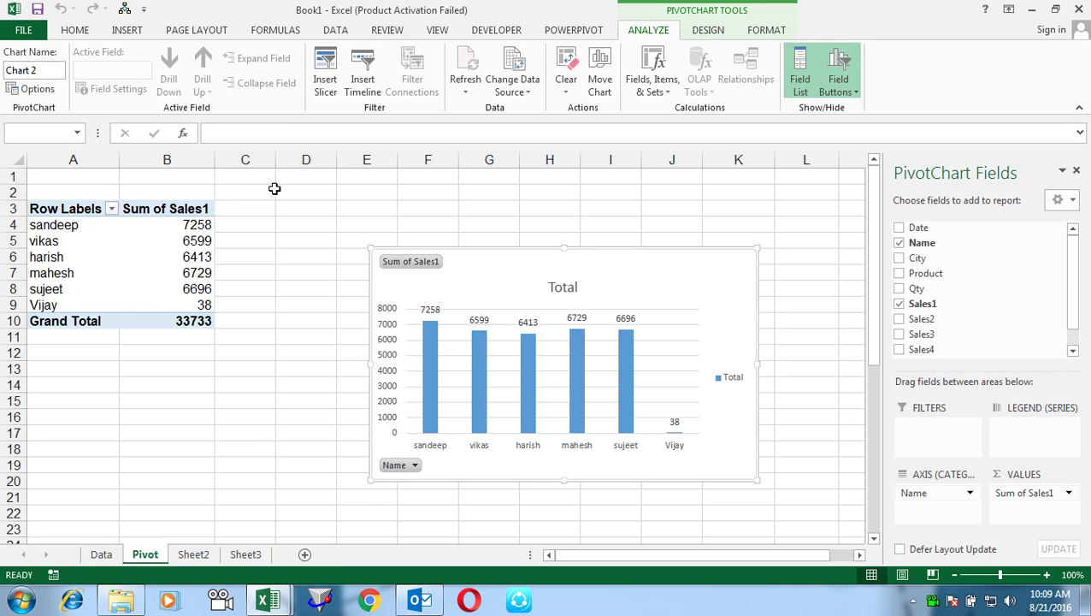
key("alt+F11")
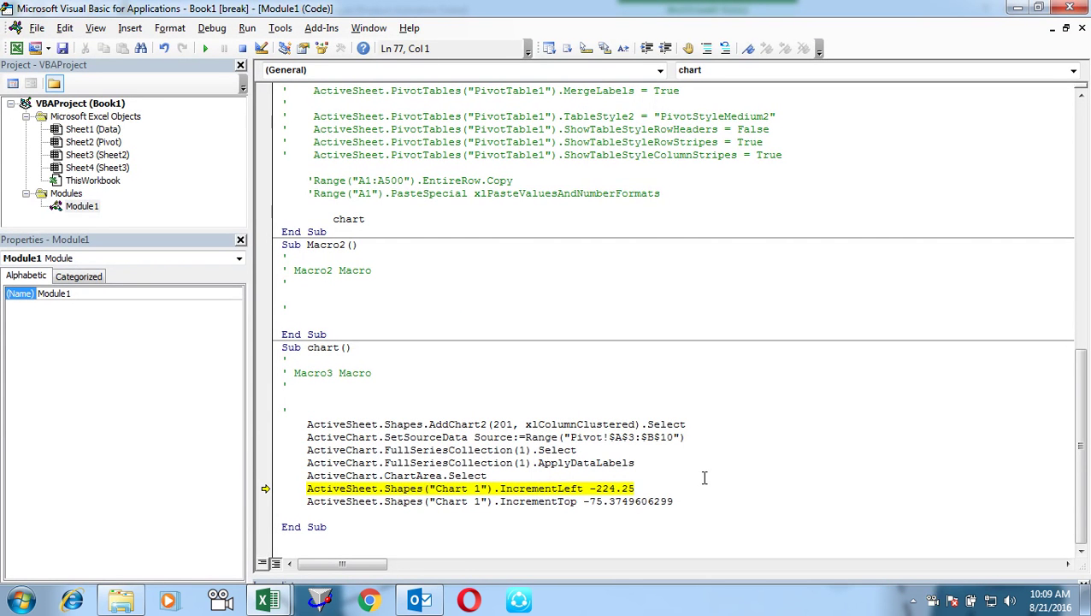
Step: Replace the hard-coded "Chart 1" in the first chart-moving line with ActiveChart.Name
left_click(704, 480)
left_click_drag(493, 487, 306, 489)
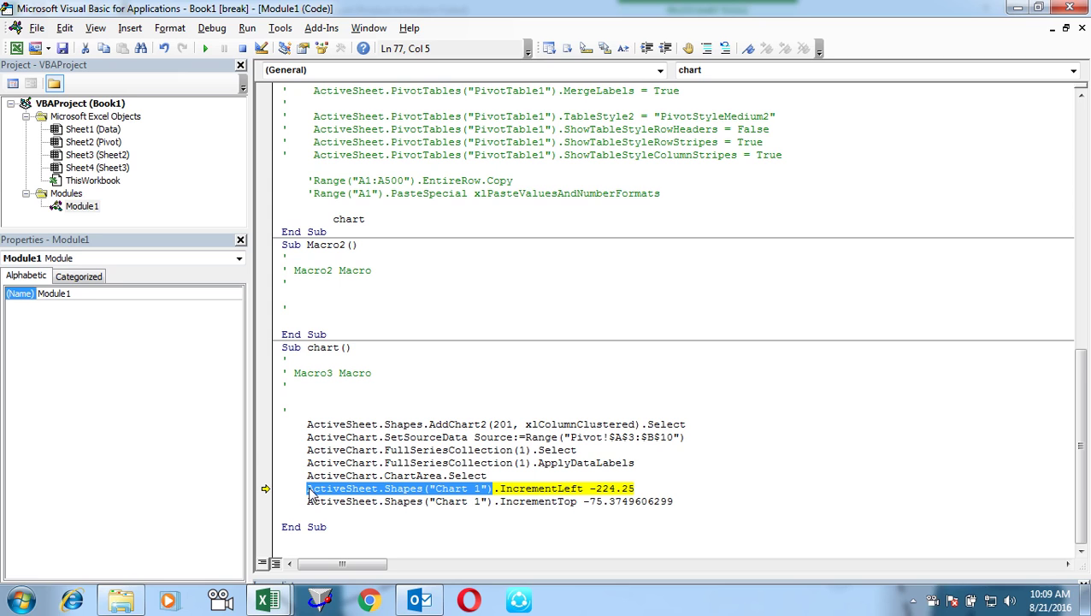
left_click_drag(676, 502, 299, 488)
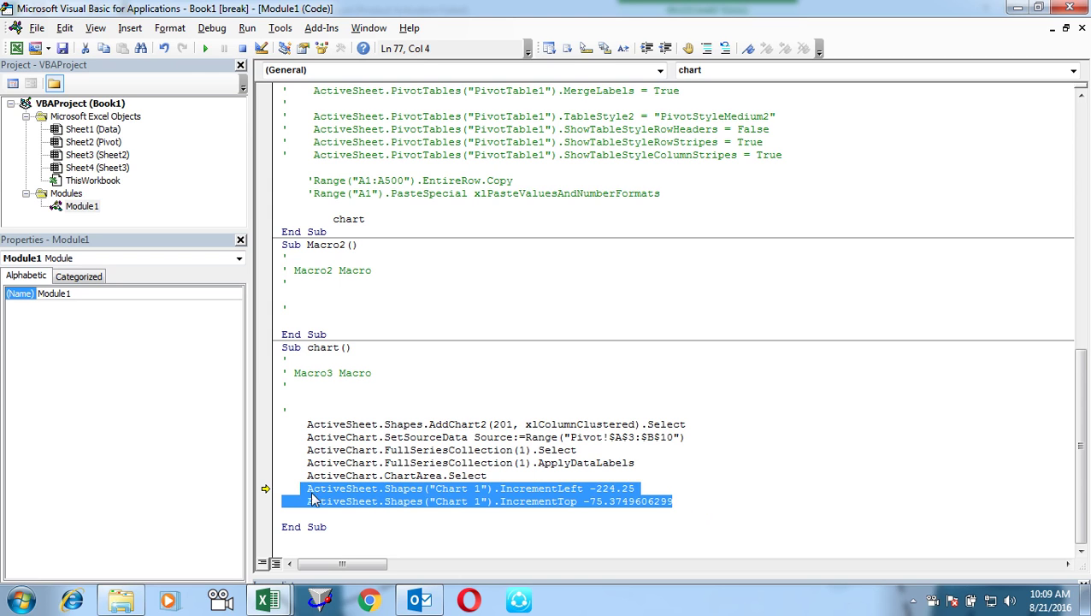
left_click(494, 489)
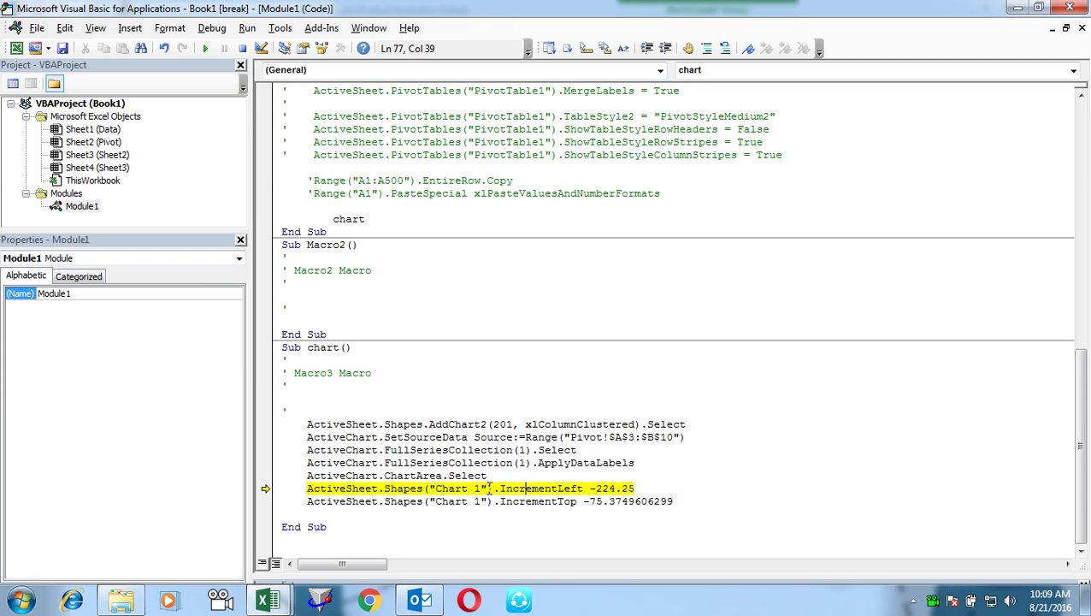
left_click_drag(487, 488, 431, 490)
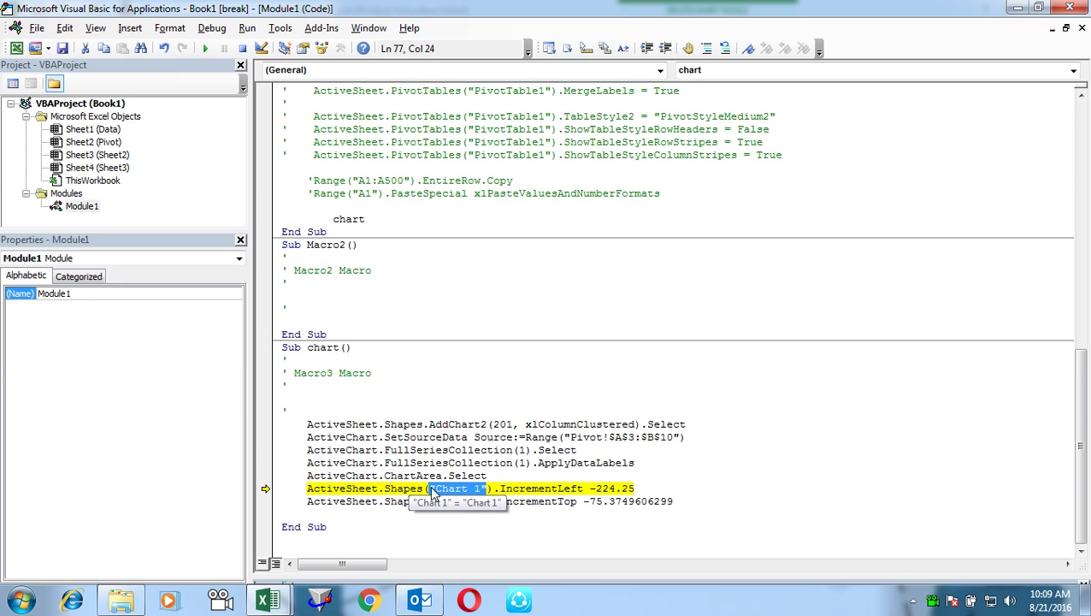
key("BackSpace")
type("Activechart.Name")
key("Tab")
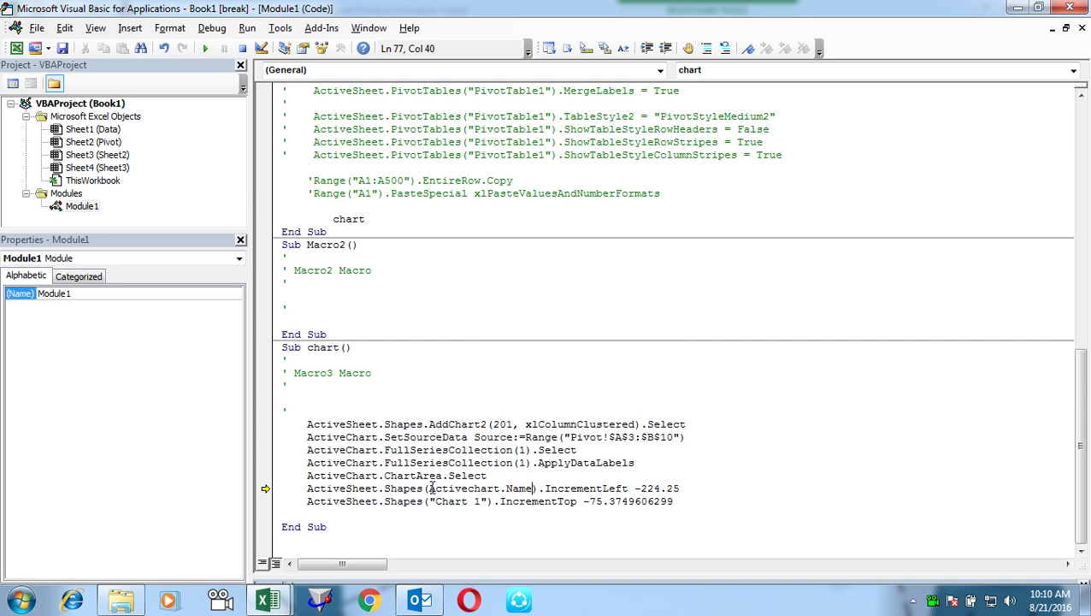
Step: Replace "Chart 1" on the second chart-moving line (line 78) with ActiveChart.Name too
key("Down")
key("Left")
key("Left")
key("Left")
key("Left")
key("Left")
key("Left")
key("BackSpace")
key("BackSpace")
key("BackSpace")
key("BackSpace")
key("BackSpace")
key("BackSpace")
key("BackSpace")
key("BackSpace")
key("BackSpace")
type("activechart")
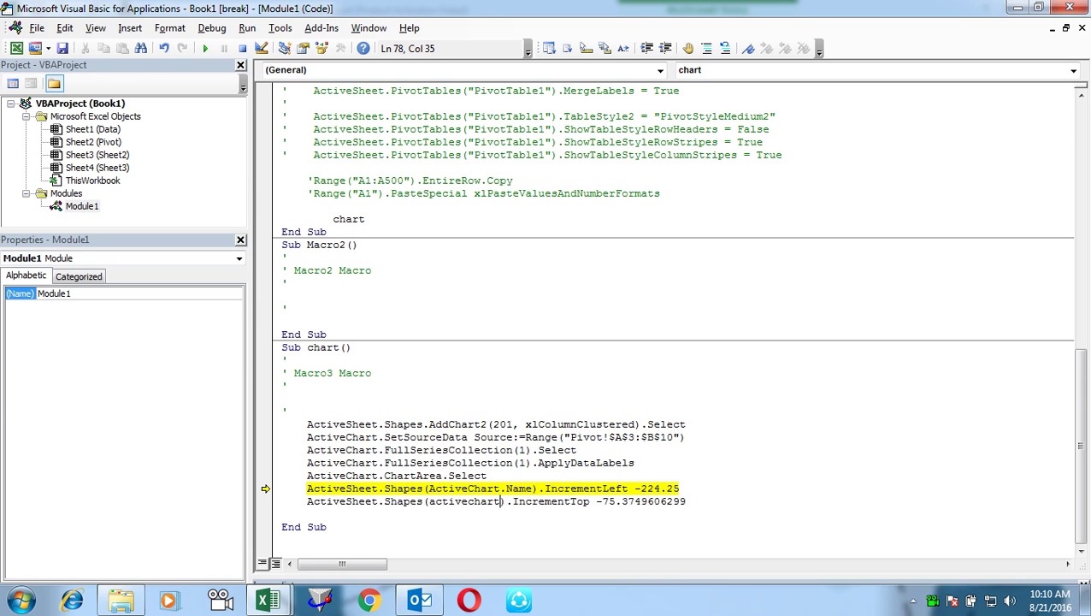
type(".name")
key("Escape")
key("Down")
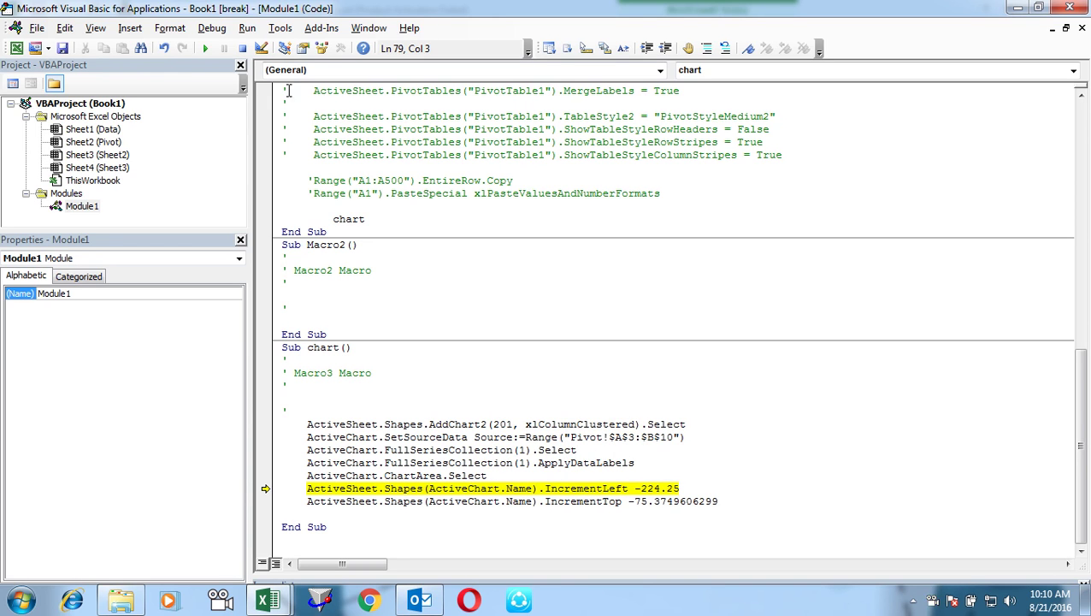
Step: Resume the paused macro, jump to the new error line, and briefly check the pivot chart in Excel
left_click(208, 48)
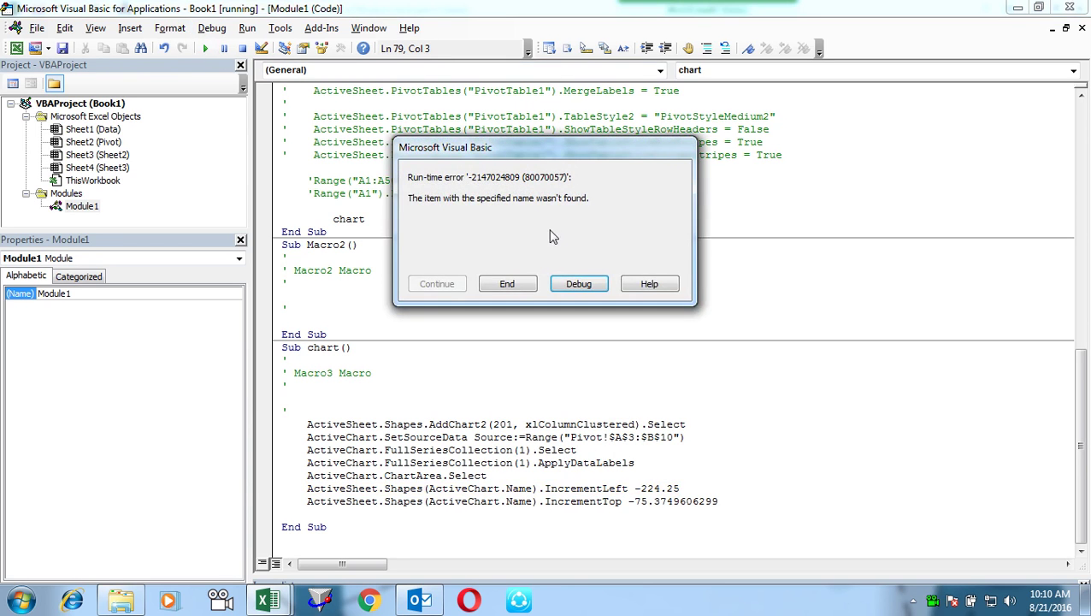
left_click(582, 288)
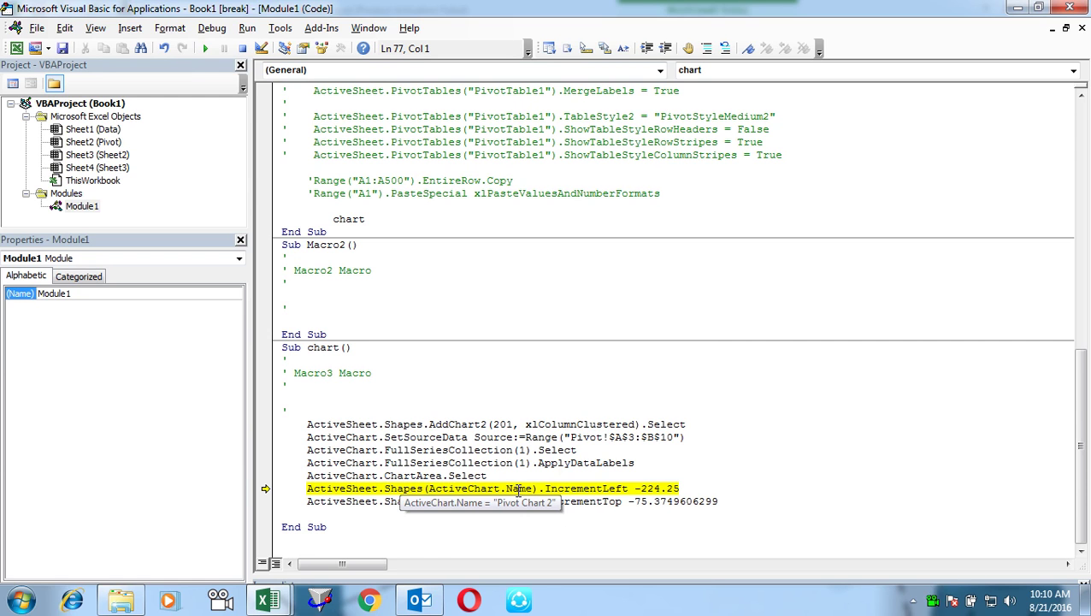
key("alt+F11")
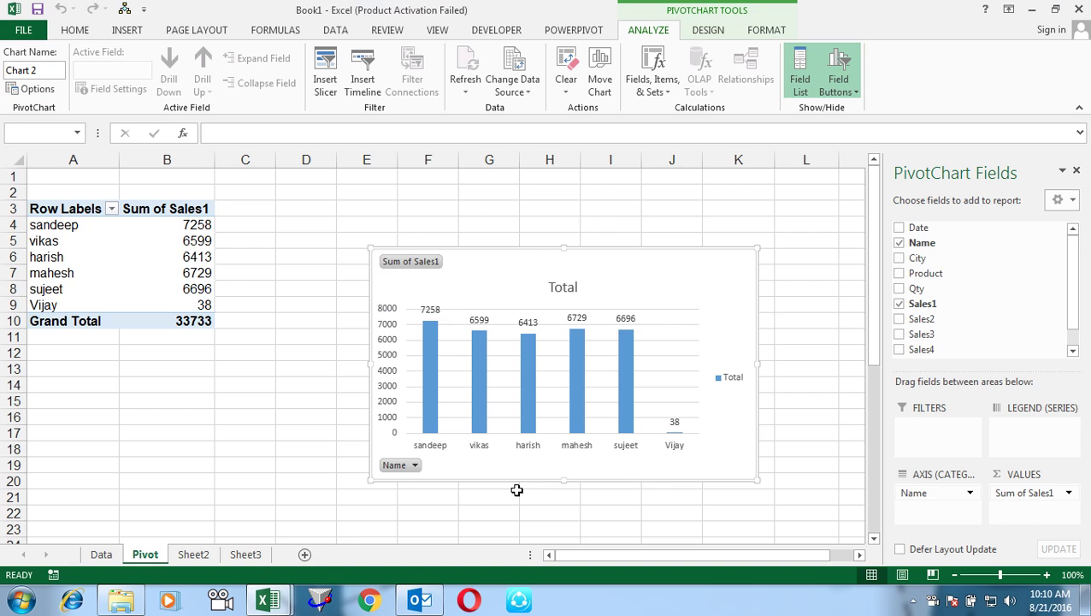
left_click(479, 291)
key("alt+F11")
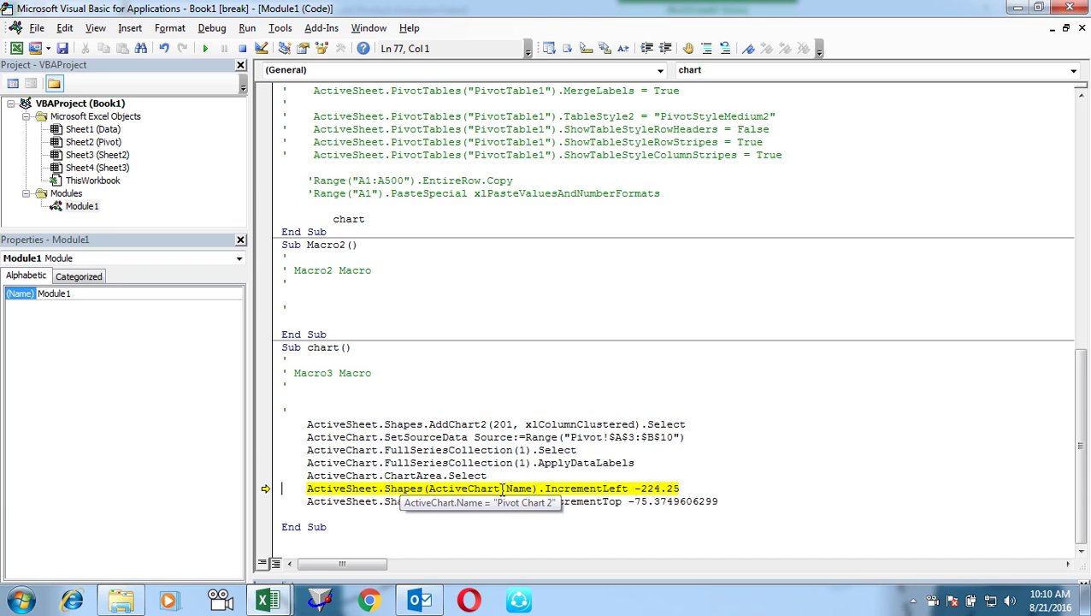
Step: Add a blank line after ChartArea.Select, erasing a trial ActiveChart.Location call typed there
left_click(605, 476)
key("Return")
type("activechart")
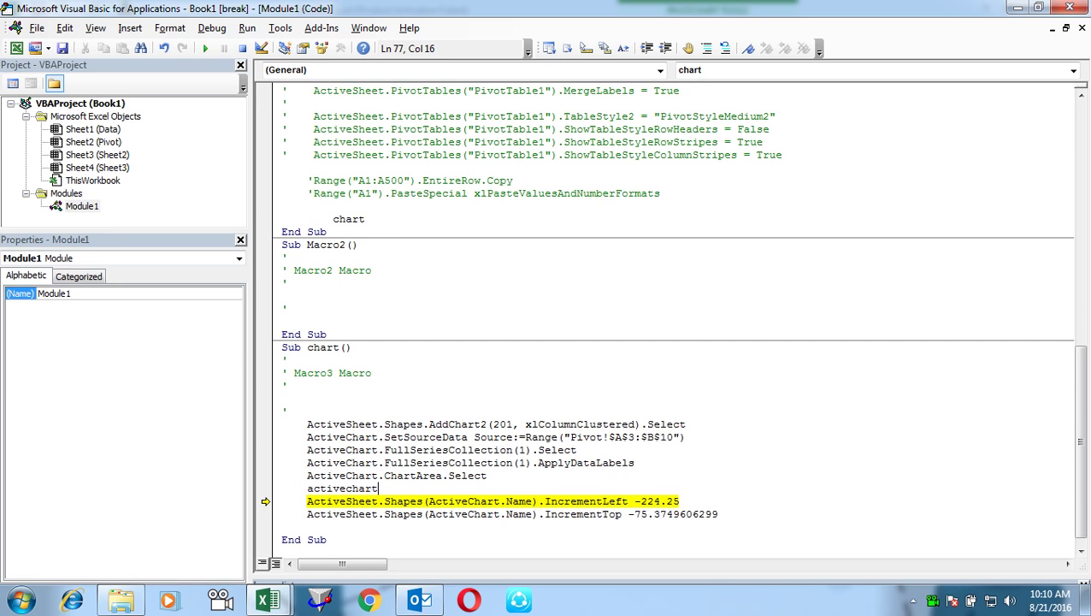
type(".")
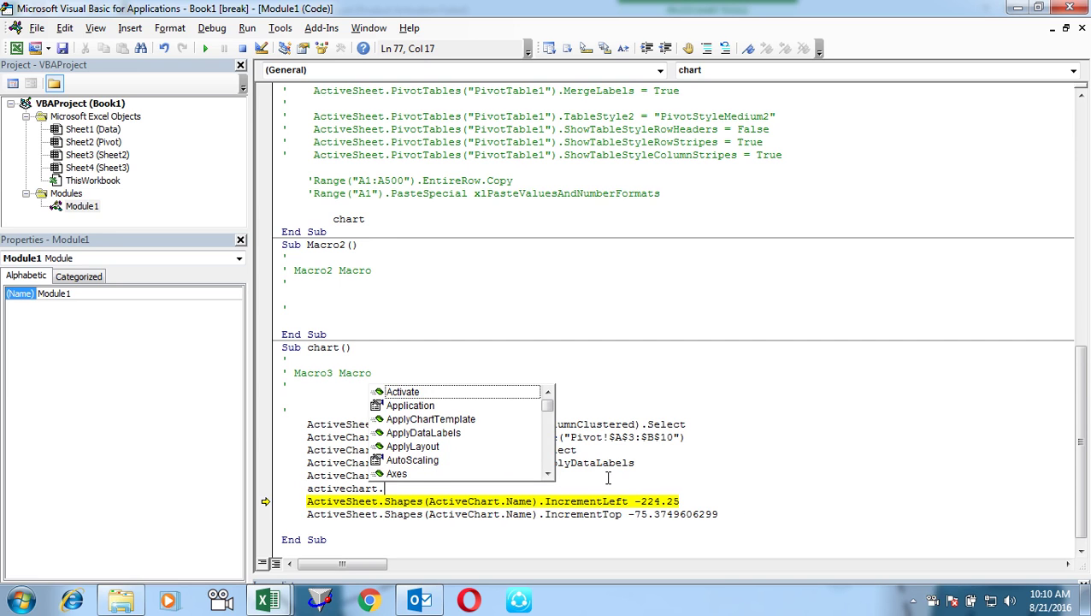
type("in")
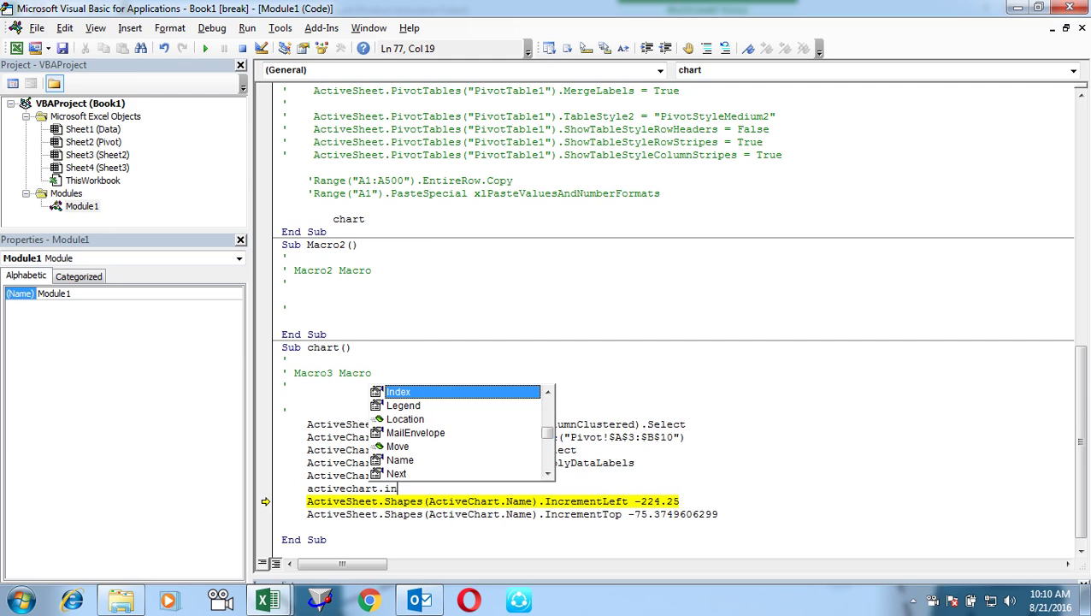
type("c")
key("BackSpace")
key("BackSpace")
key("BackSpace")
type("l")
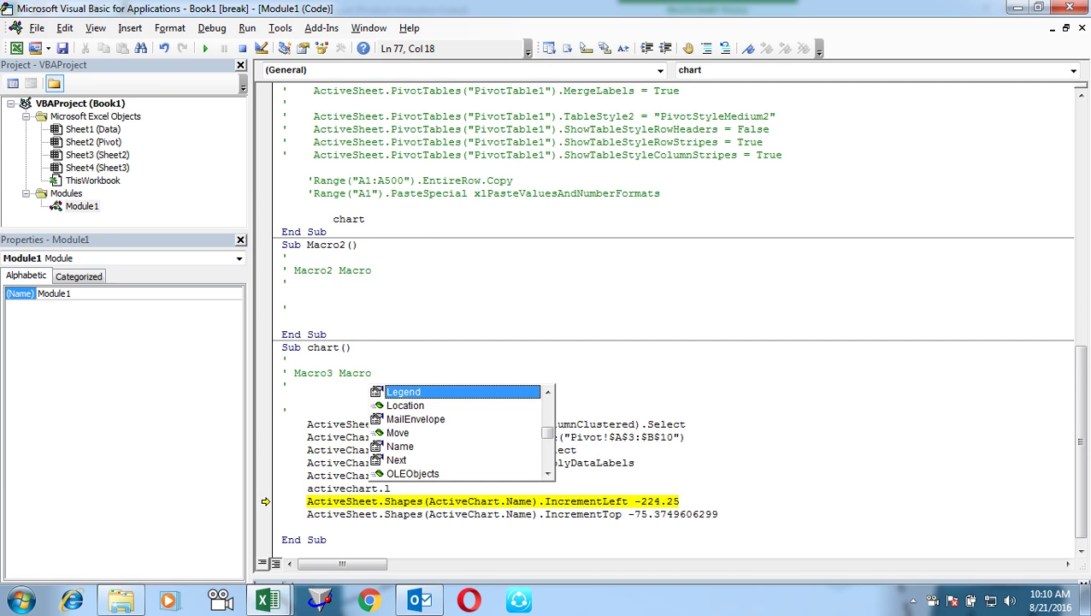
key("Down")
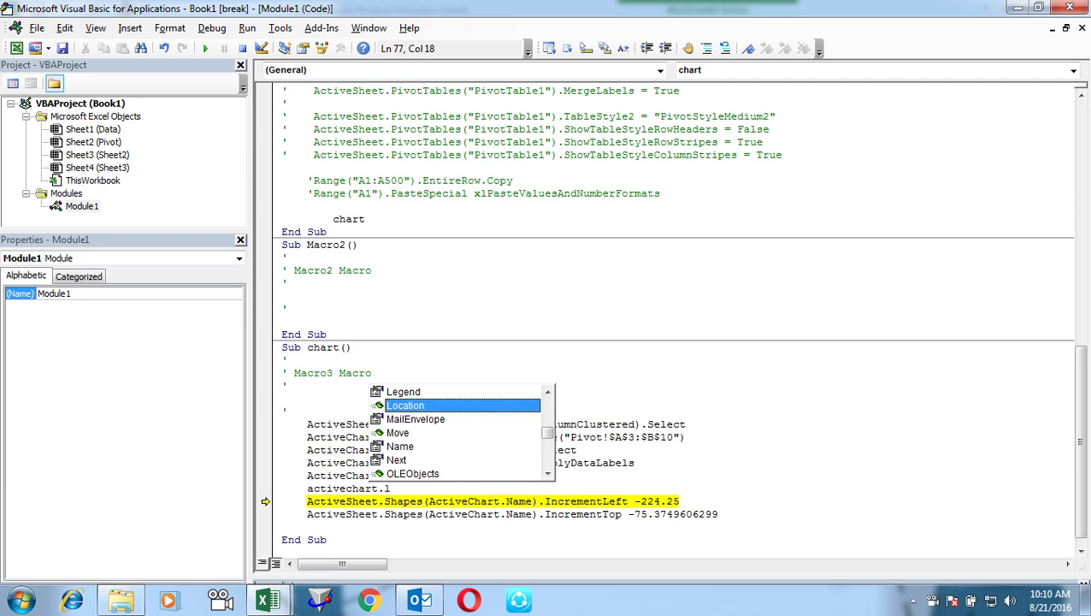
key("Tab")
type("(")
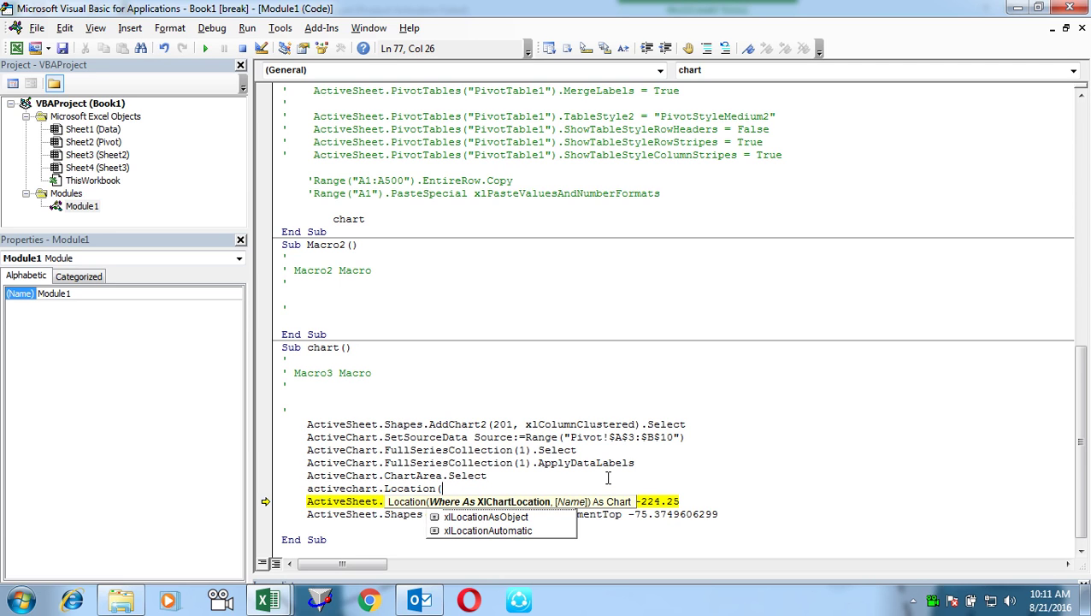
key("BackSpace")
key("BackSpace")
key("BackSpace")
key("BackSpace")
key("BackSpace")
key("BackSpace")
key("BackSpace")
key("BackSpace")
key("BackSpace")
key("BackSpace")
key("BackSpace")
key("BackSpace")
key("BackSpace")
key("BackSpace")
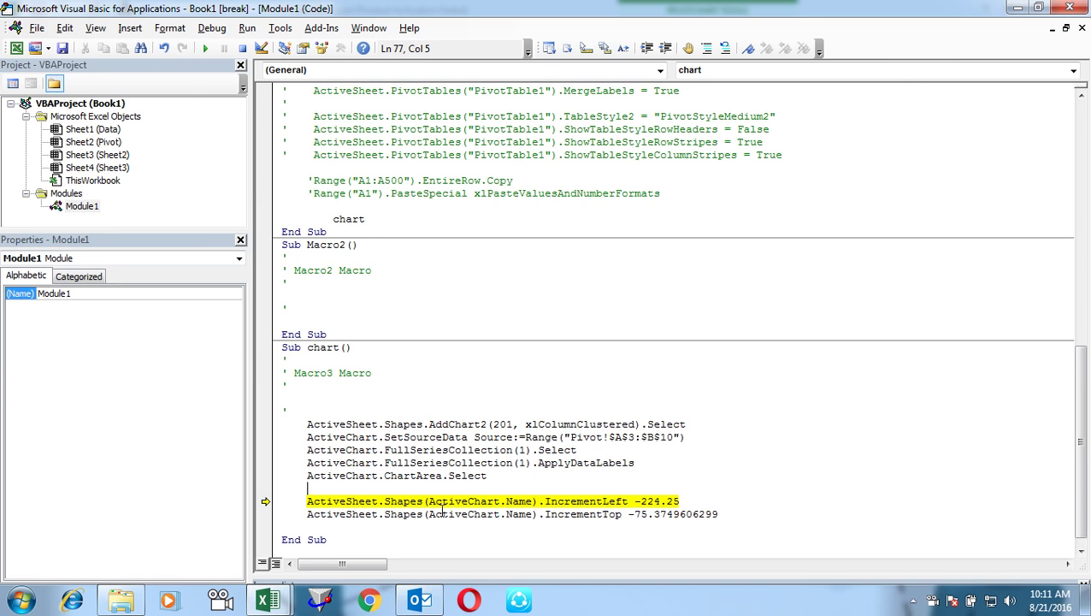
key("alt+F11")
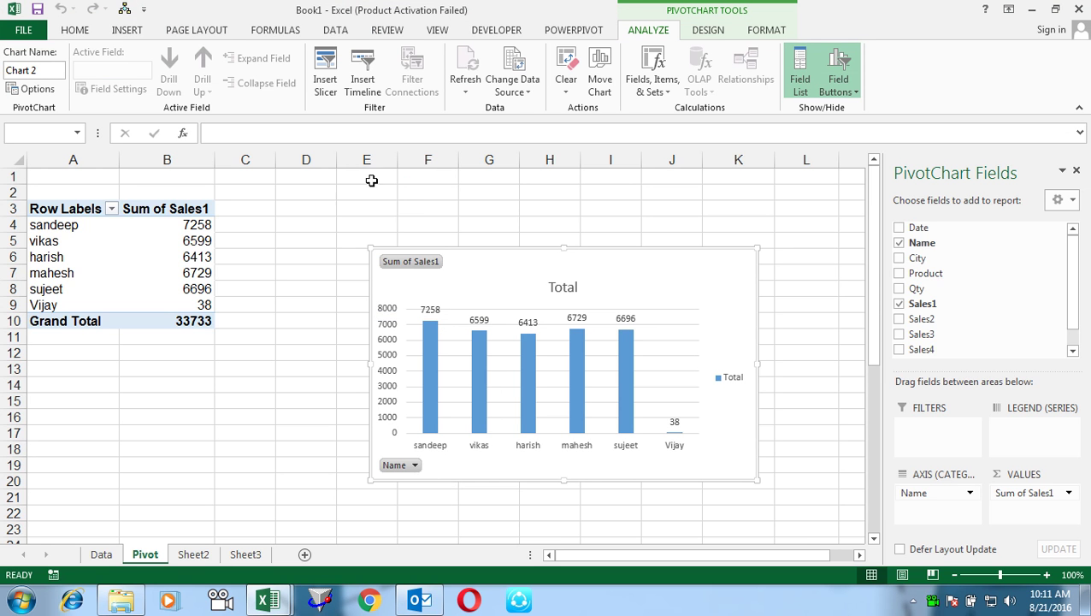
Step: Select the pivot chart and review its element names in the FORMAT tab's Current Selection list
left_click(472, 267)
left_click(710, 31)
left_click(778, 35)
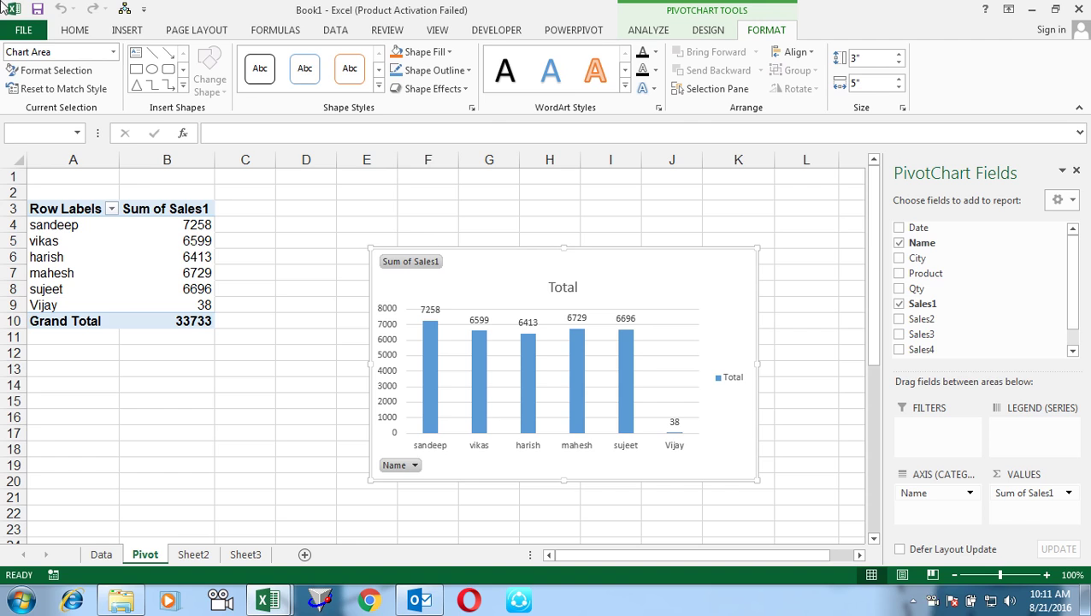
left_click(114, 52)
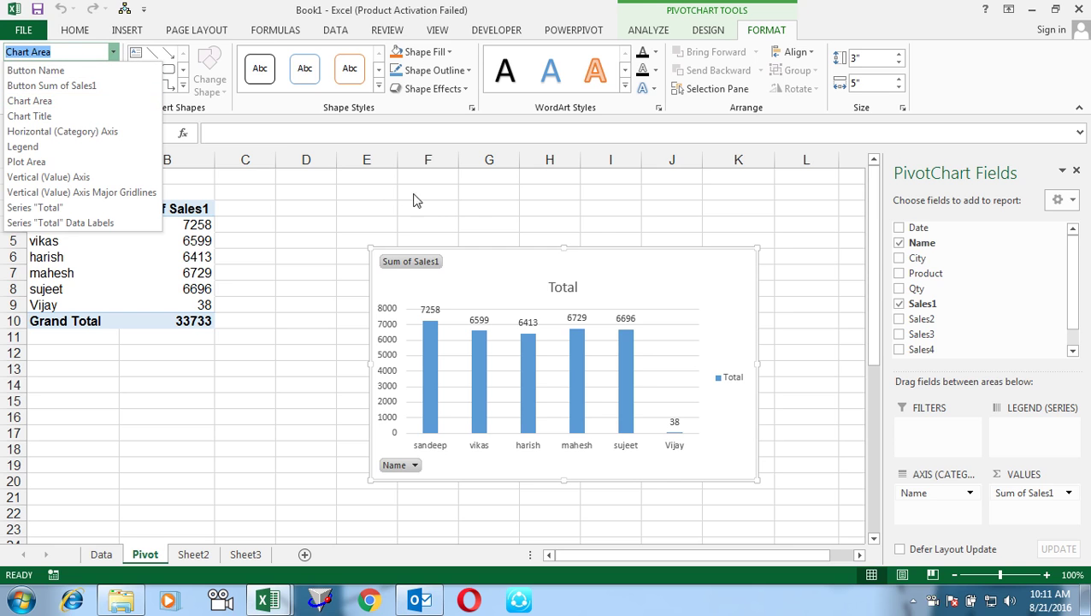
left_click(592, 222)
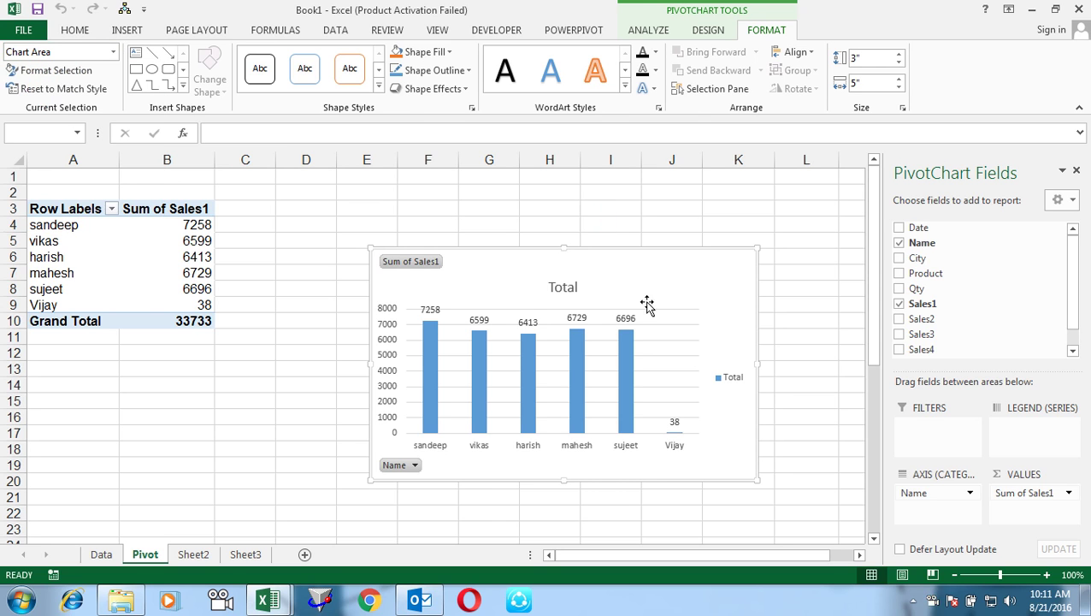
key("alt+F11")
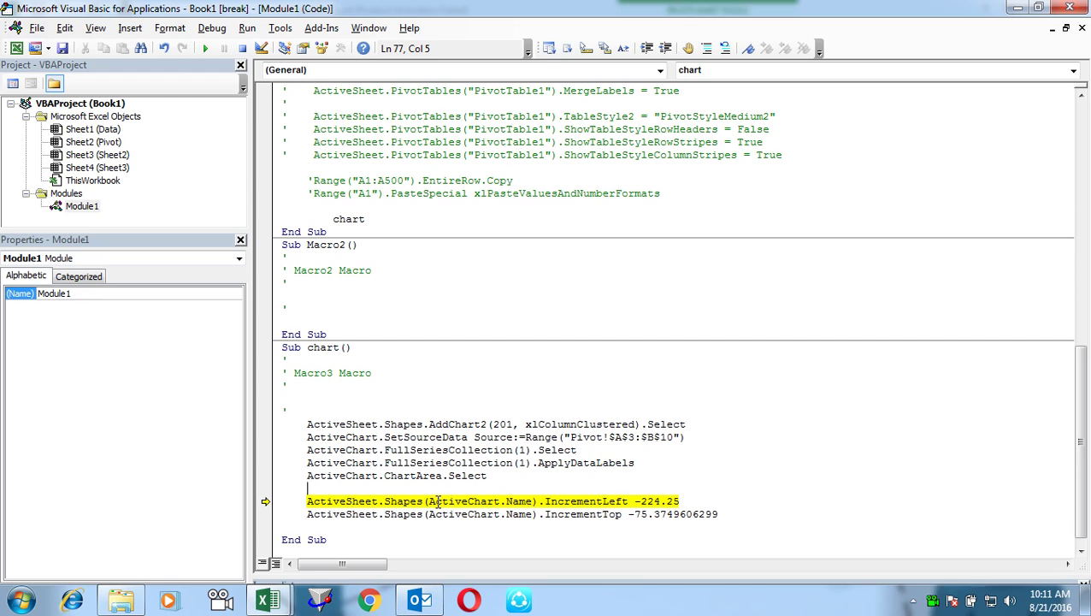
Step: On line 78, wrap ActiveChart.Name in Application.WorksheetFunction.Substitute(..., "Pivot ")
left_click(431, 502)
type("substitue")
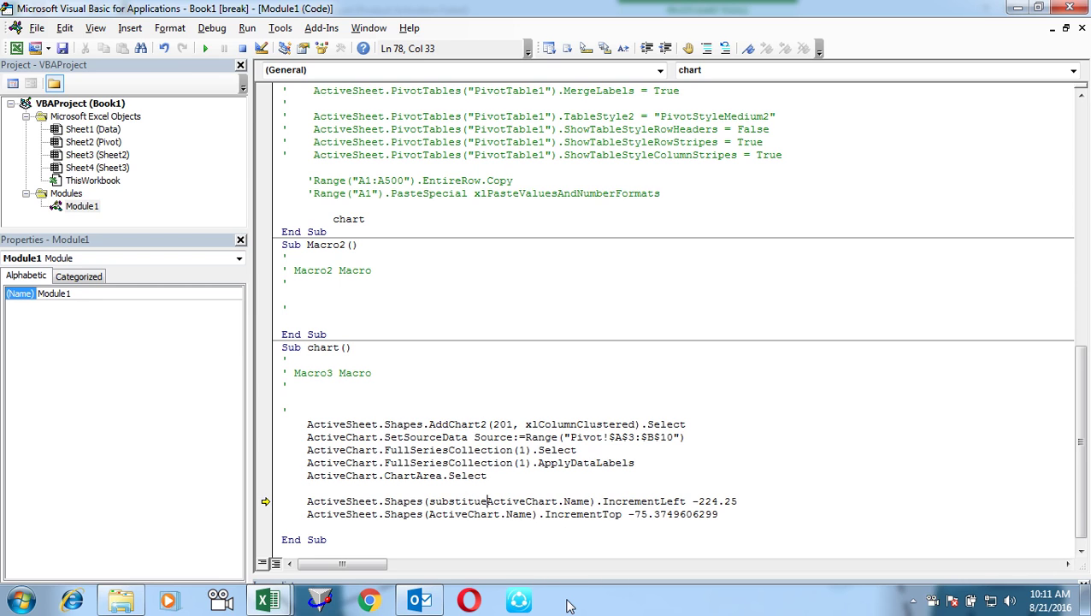
type("(")
key("BackSpace")
key("BackSpace")
key("BackSpace")
key("BackSpace")
key("BackSpace")
key("BackSpace")
key("BackSpace")
key("BackSpace")
key("BackSpace")
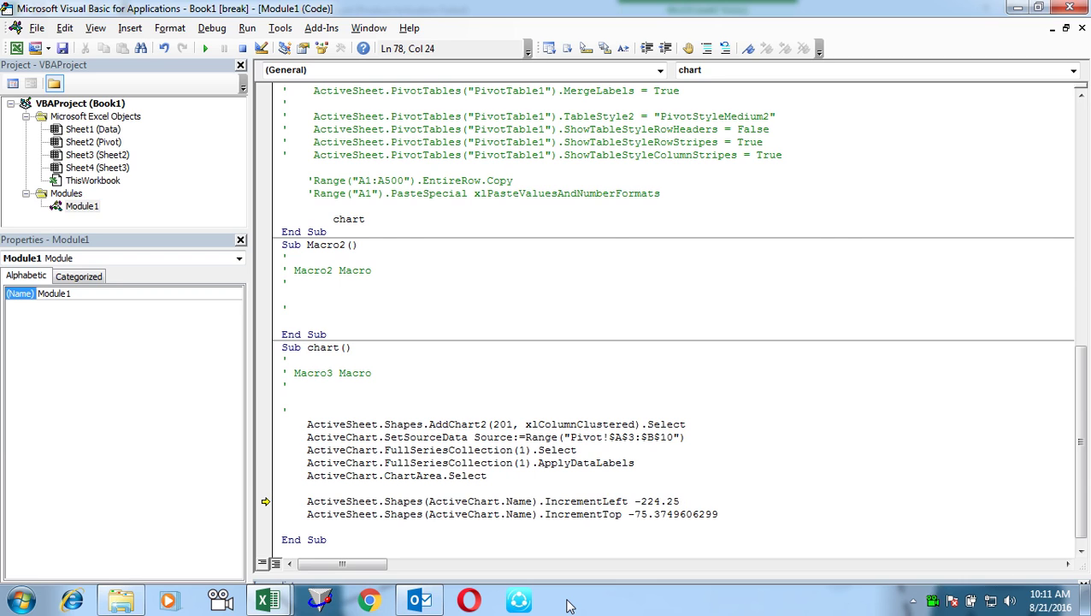
type("application.worksheetfunction")
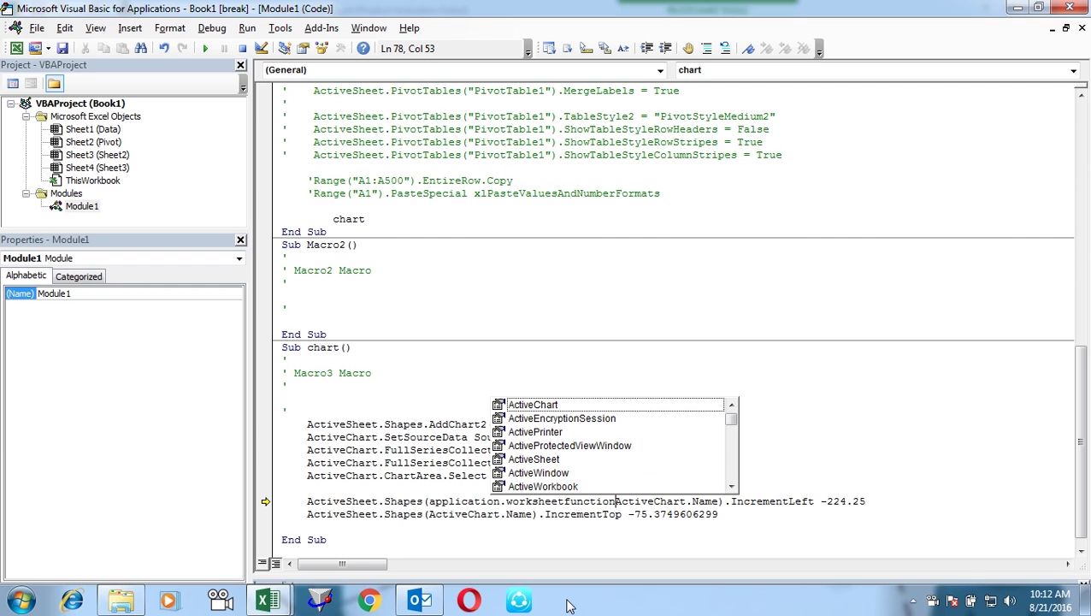
type(".substitute(")
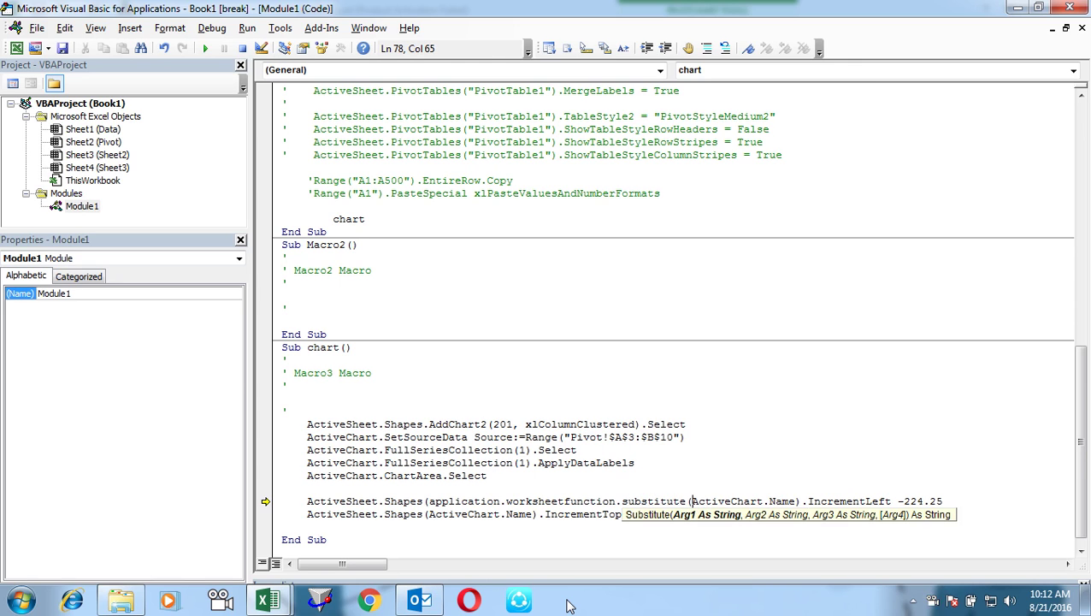
key("Right")
key("Right")
key("Right")
key("Right")
key("Right")
key("Right")
key("Right")
key("Right")
key("Right")
type(",\"Pivot")
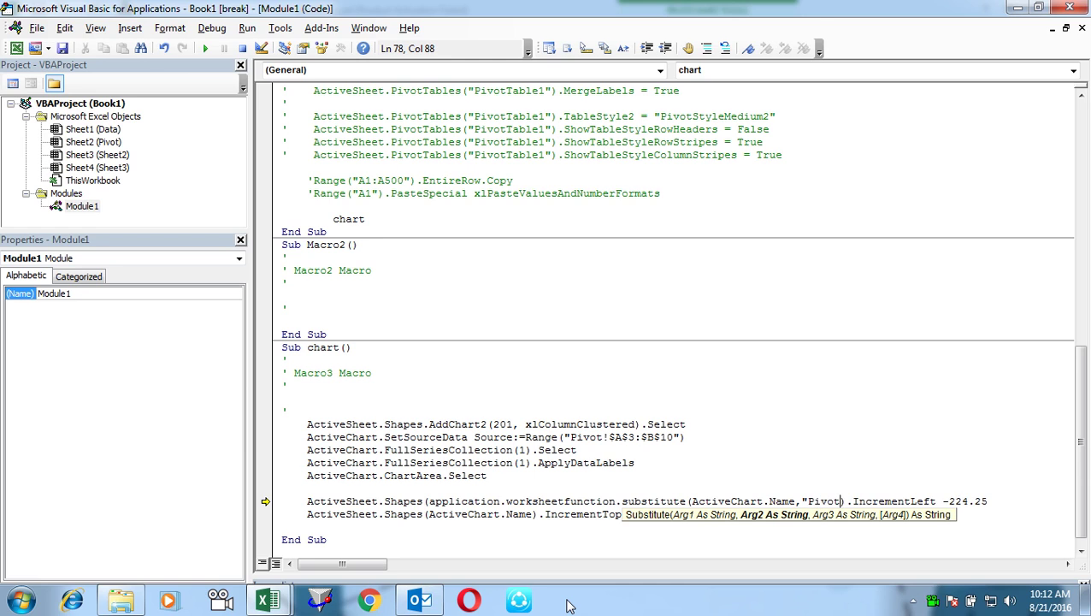
type(" \"")
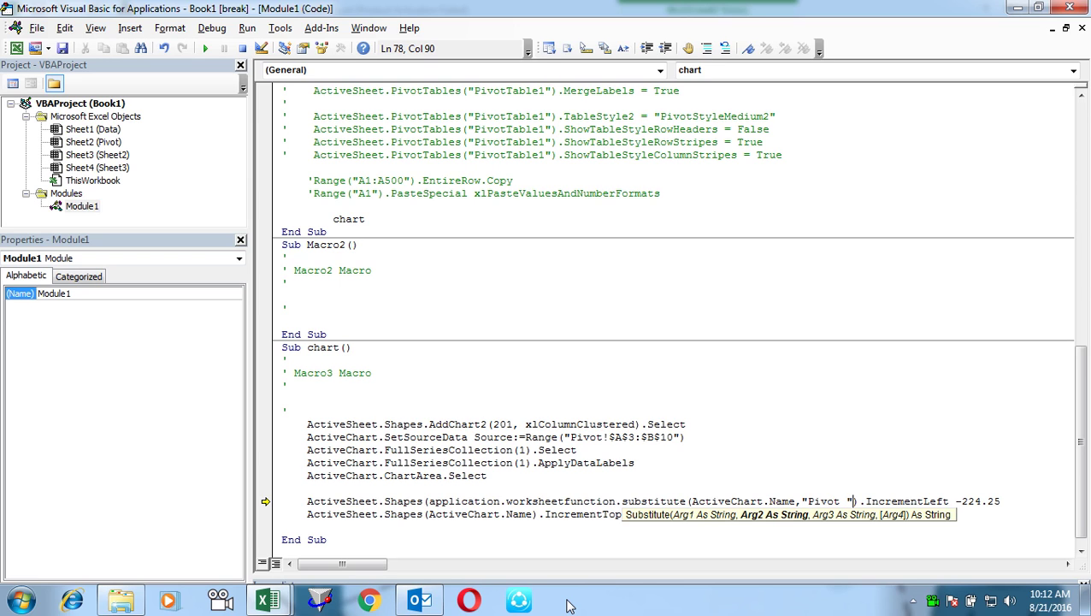
key("Down")
key("Tab")
key("Tab")
key("Return")
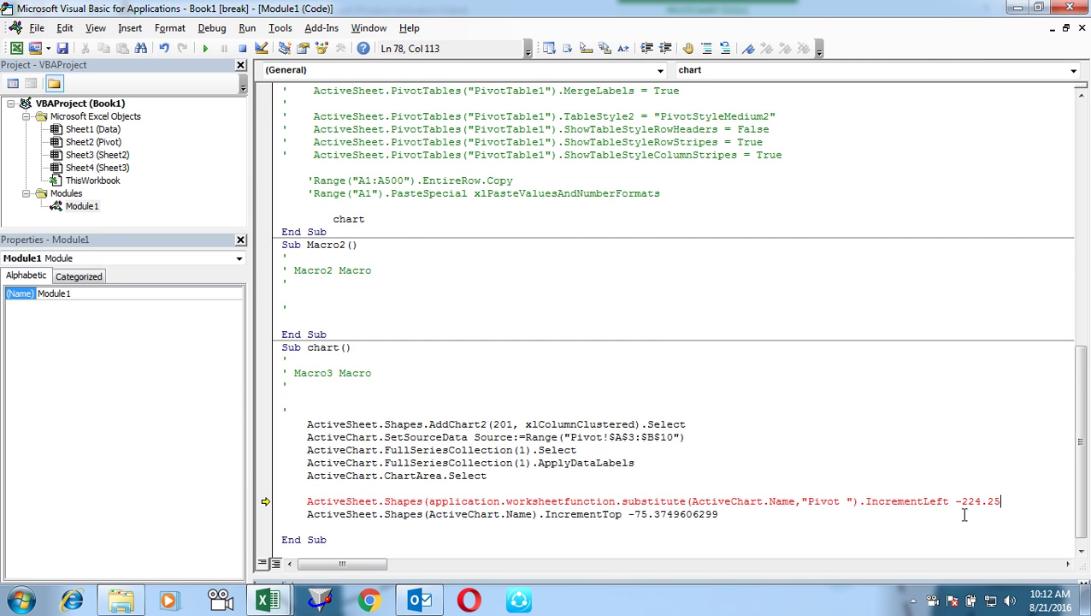
left_click(852, 501)
type(")")
key("Down")
Step: Copy the Substitute expression and paste it over ActiveChart.Name on line 79
key("Up")
key("Right")
key("shift+Left")
key("shift+Left")
key("shift+Left")
key("shift+Left")
key("shift+Left")
key("shift+Left")
key("shift+Left")
key("shift+Left")
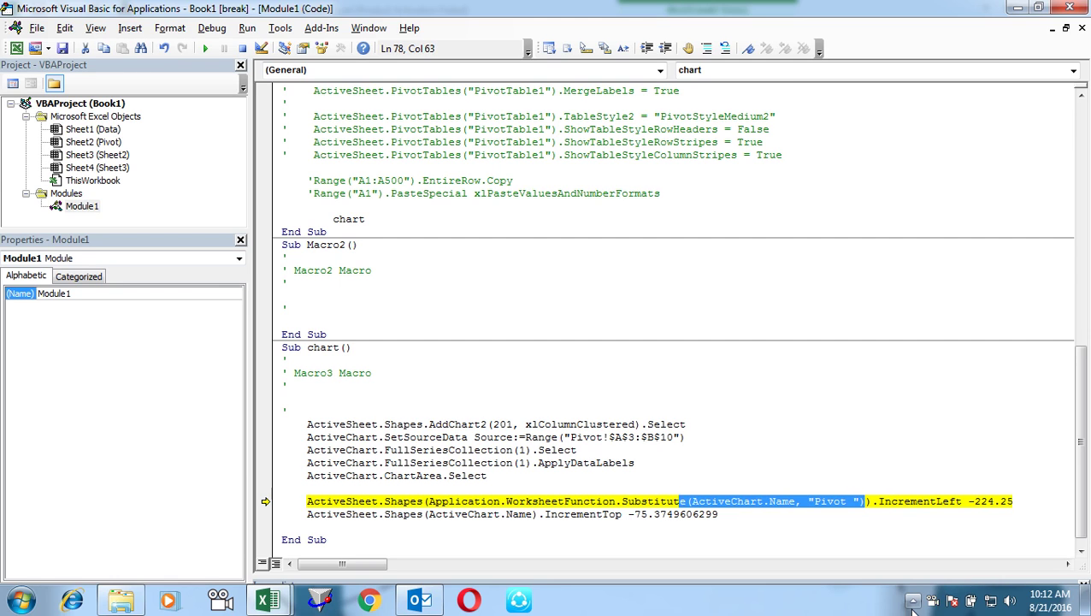
key("shift+Left")
key("shift+Left")
key("shift+Left")
key("shift+Left")
key("shift+Left")
key("shift+Left")
key("shift+Left")
key("shift+Left")
key("shift+Left")
key("shift+Left")
key("shift+Left")
key("shift+Left")
key("shift+Left")
key("shift+Left")
key("ctrl+c")
key("Down")
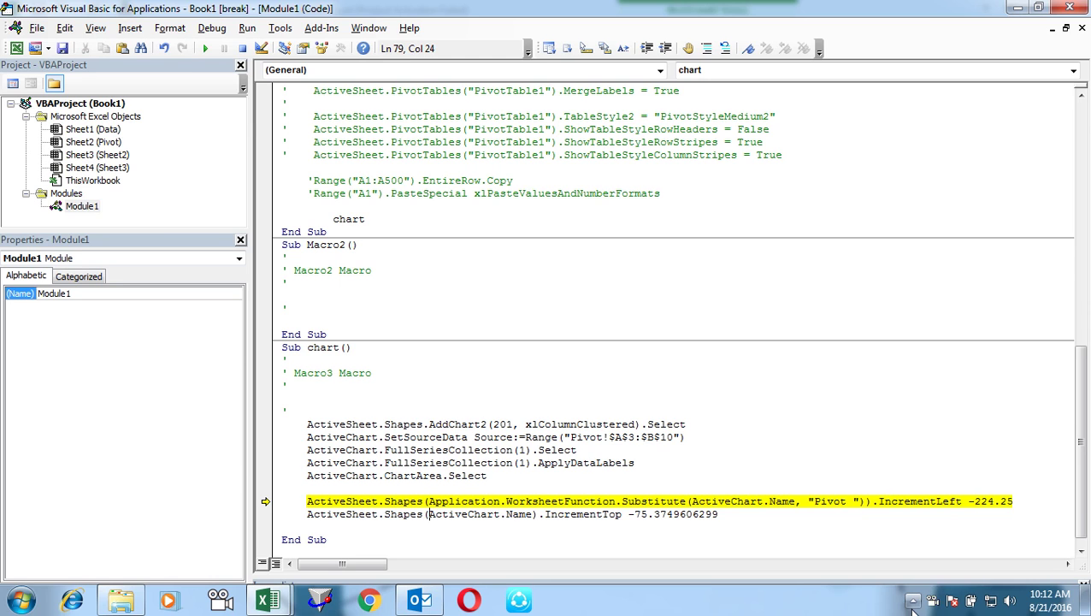
key("shift+Right")
key("shift+Right")
key("shift+Right")
key("shift+Right")
key("shift+Right")
key("shift+Right")
key("ctrl+v")
key("Down")
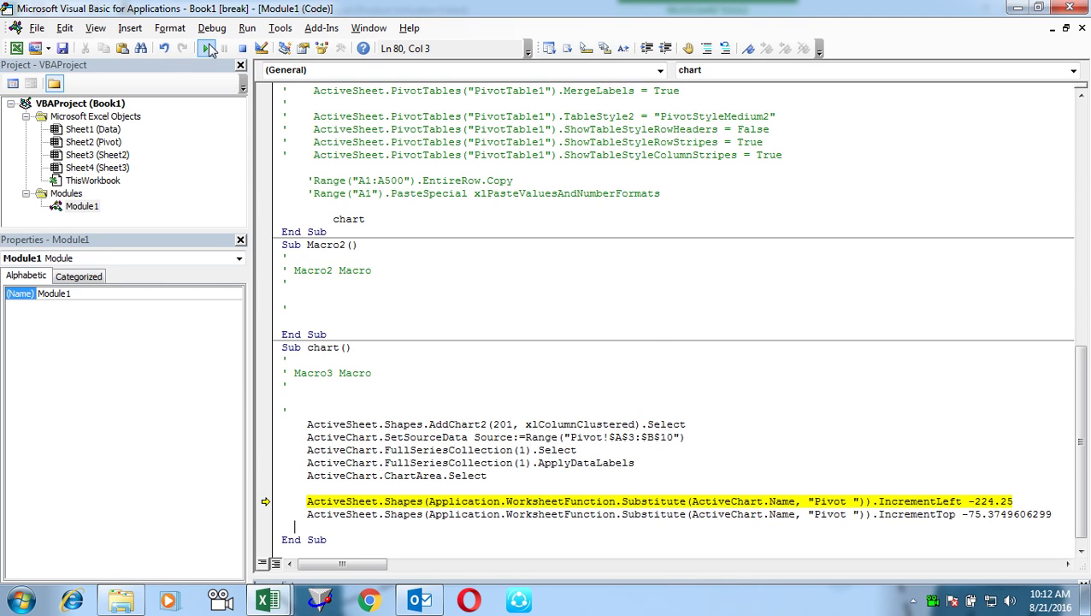
Step: Add an empty "" replacement argument after "Pivot " in both Substitute calls and rerun the macro
left_click(208, 49)
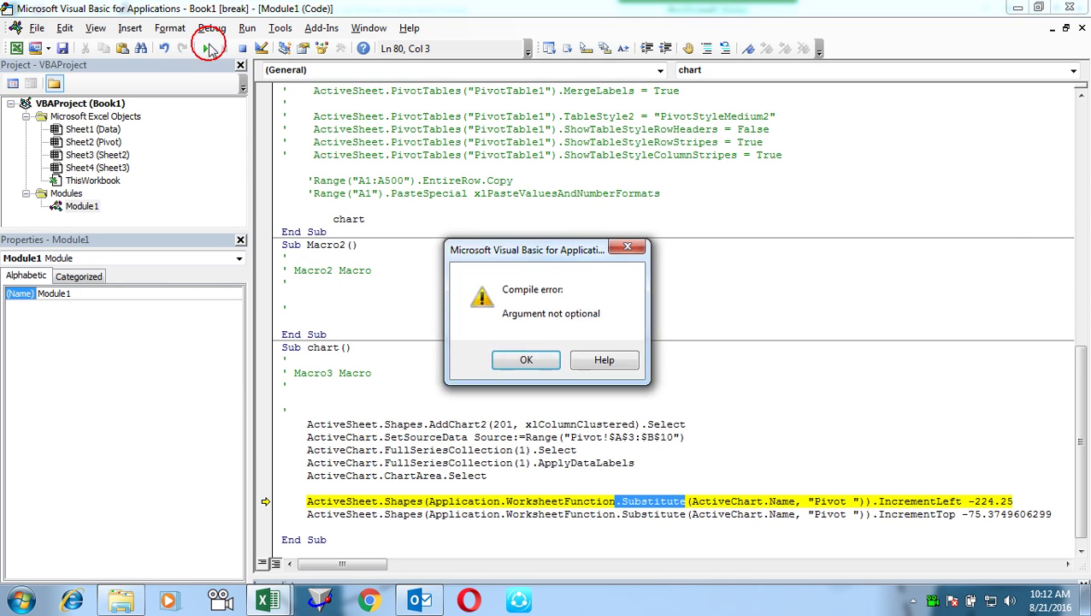
left_click(542, 362)
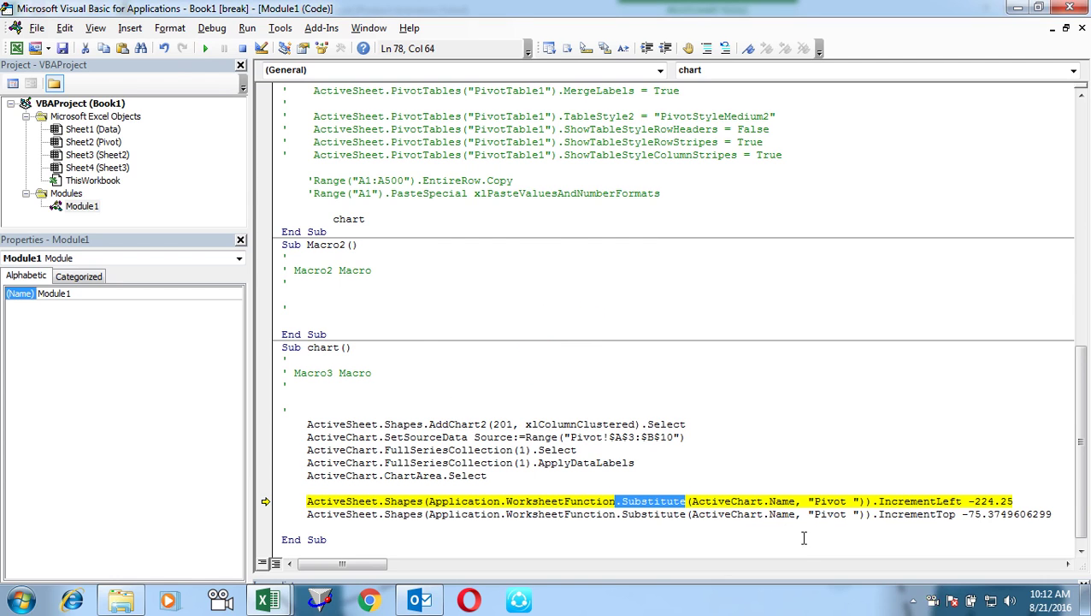
left_click(862, 502)
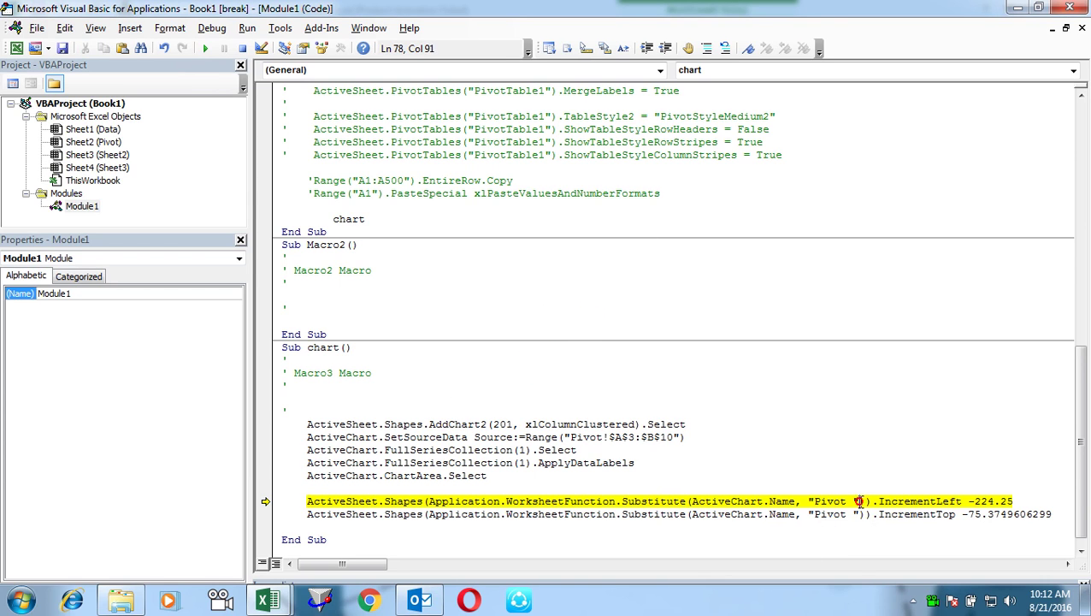
type(",\"\"")
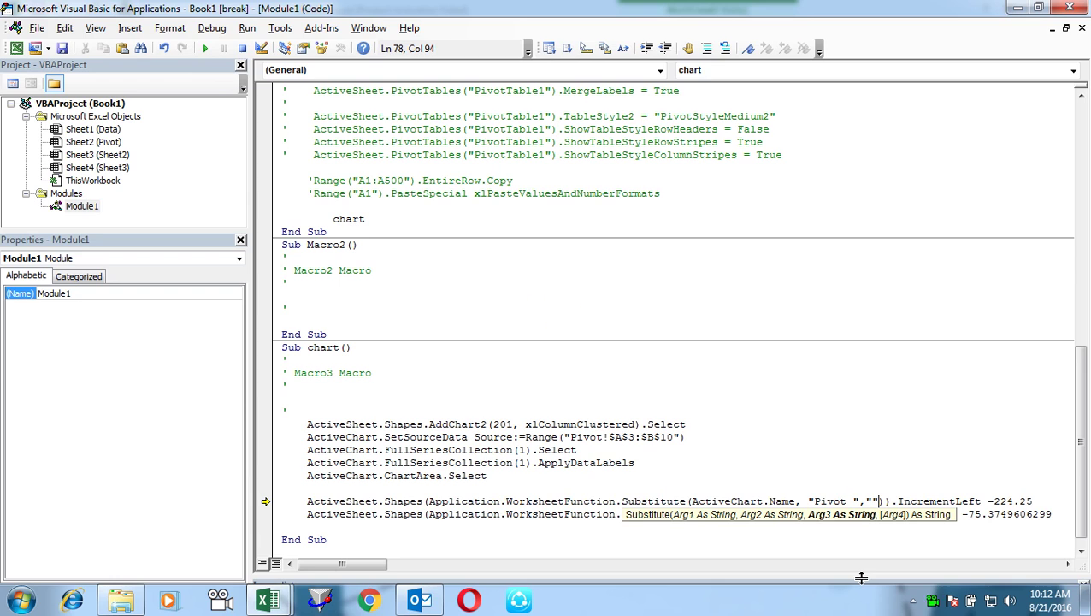
key("Down")
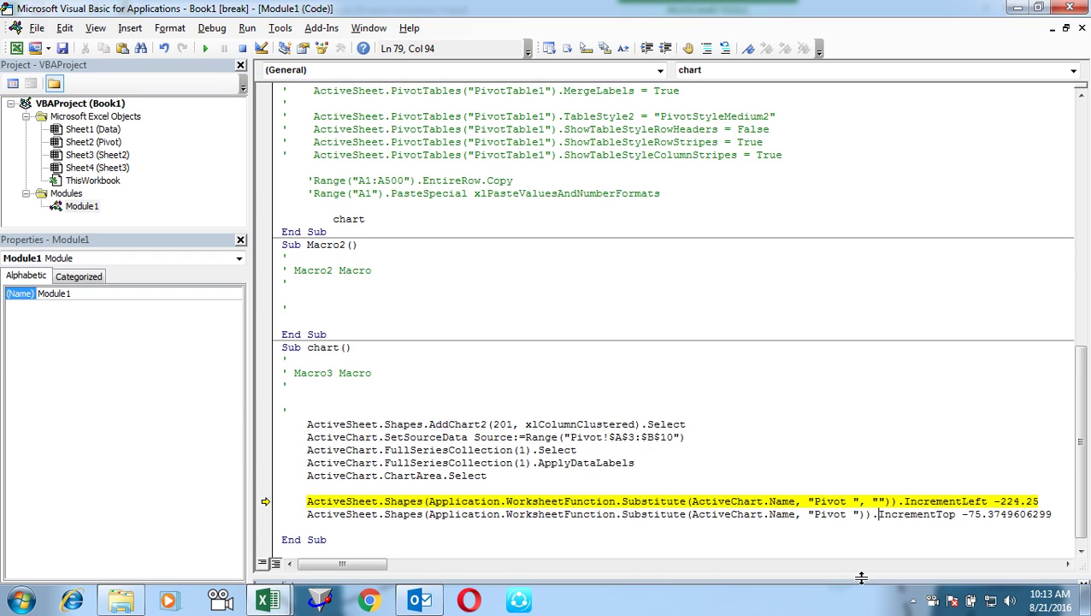
key("Left")
key("Left")
type(",\"\"")
key("Down")
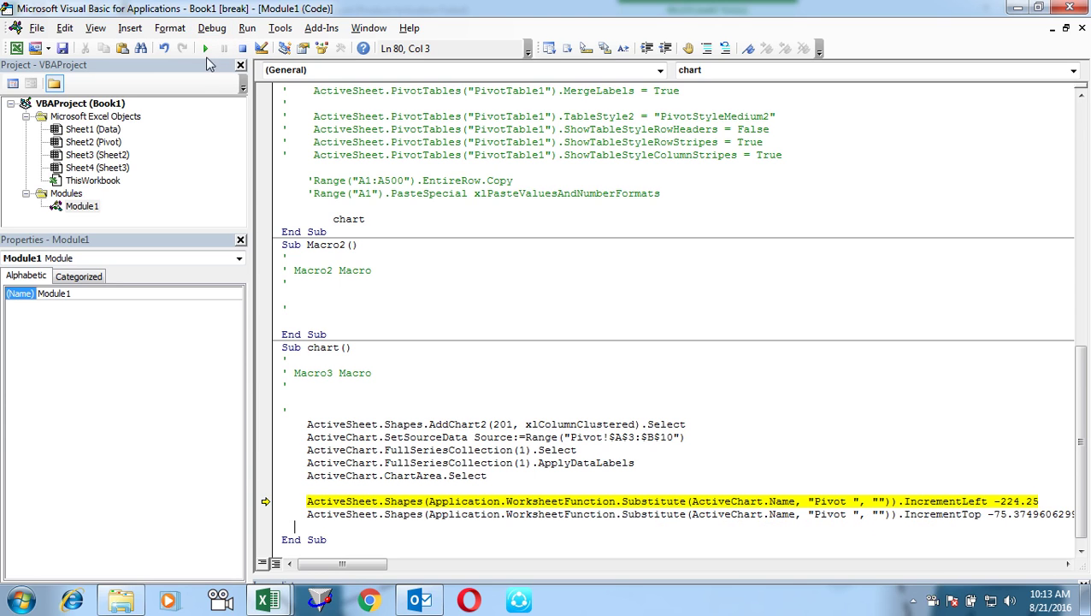
left_click(205, 49)
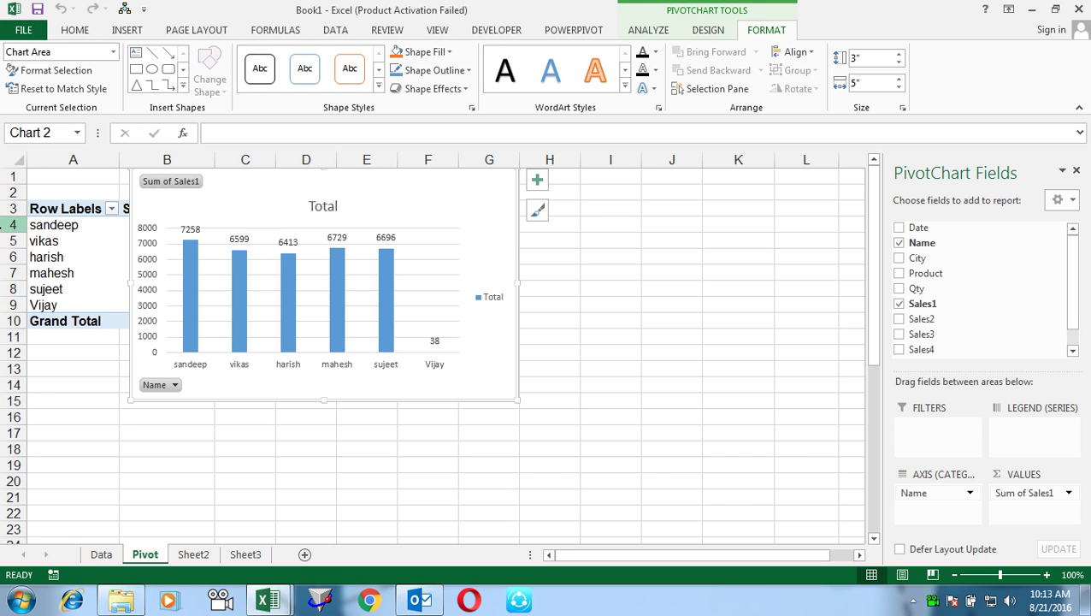
key("alt+F11")
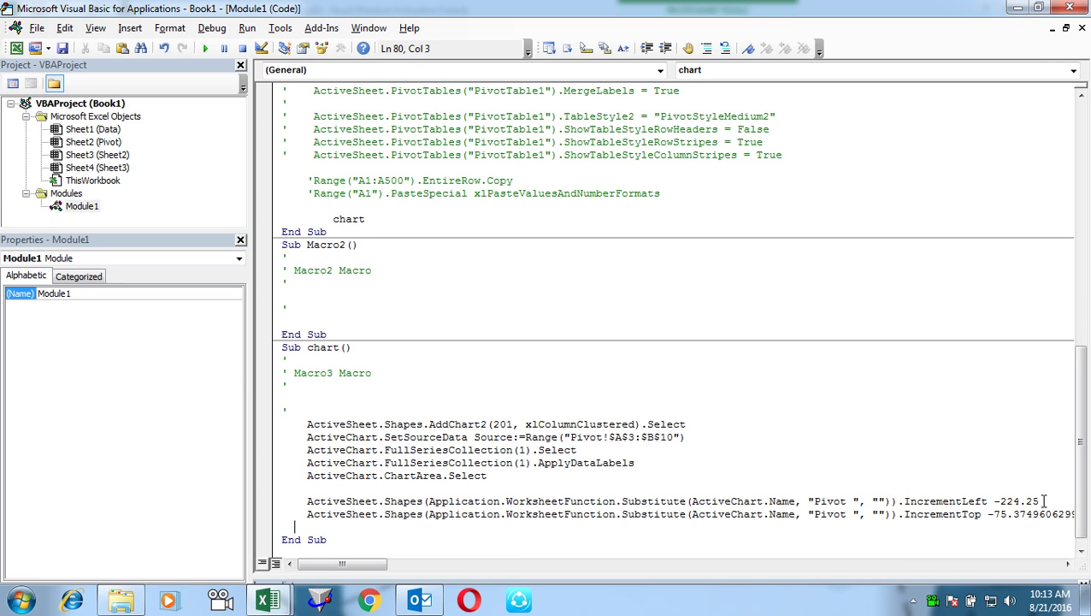
Step: Change the IncrementLeft offset to -250, test it, delete the test chart, and rerun the report
double_click(1039, 501)
left_click_drag(997, 501, 1000, 503)
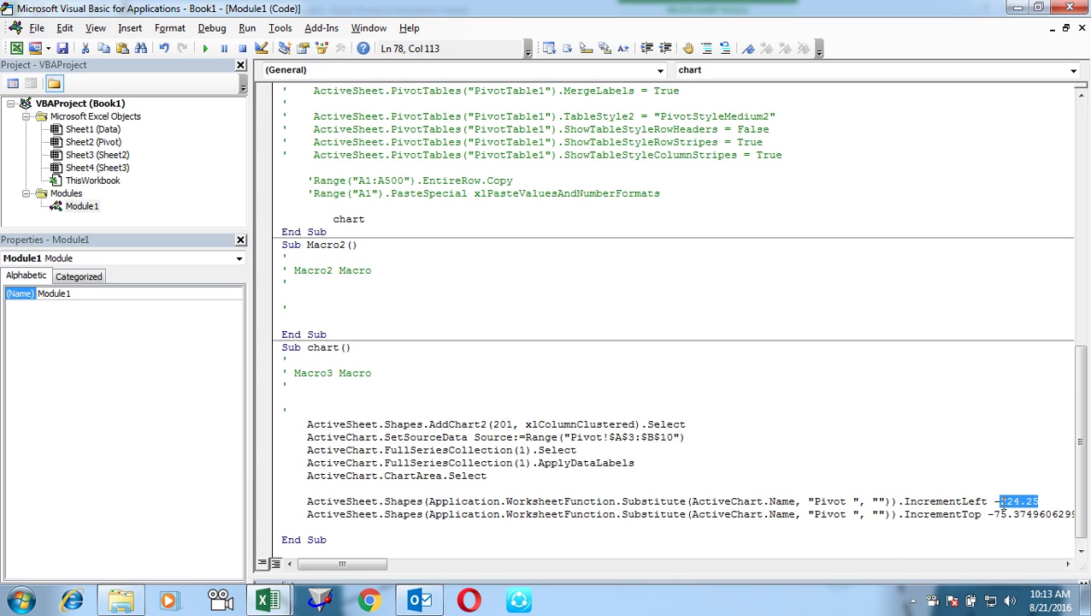
type("250")
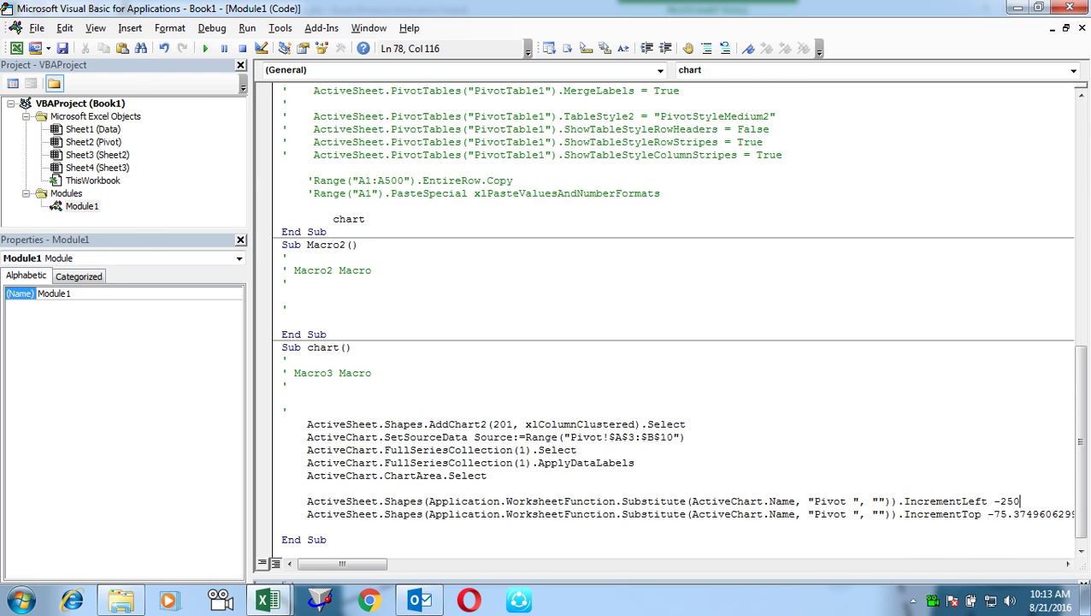
key("F5")
key("alt+F11")
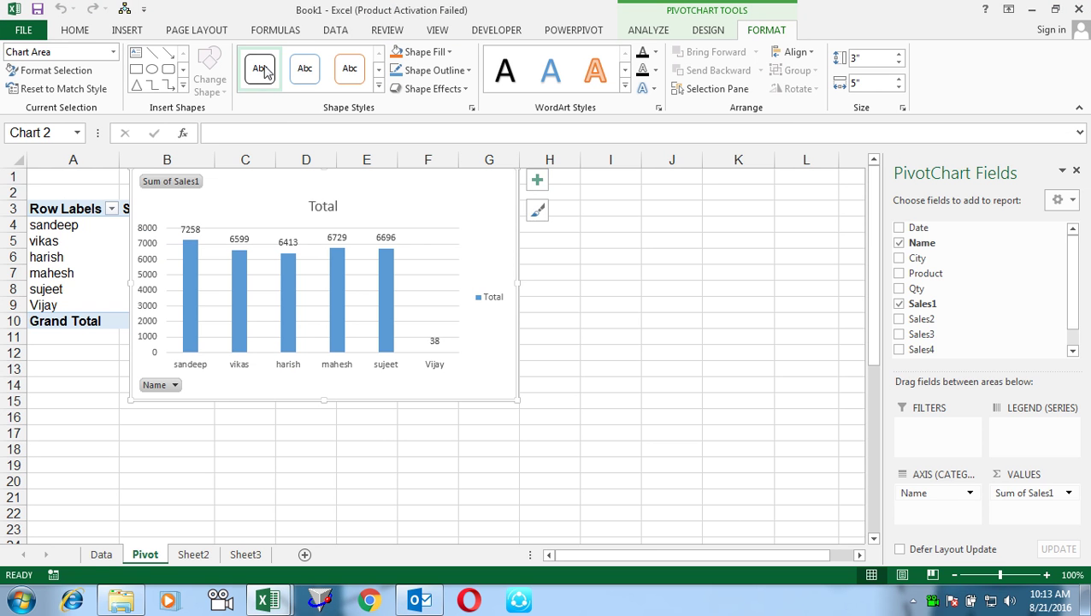
left_click(315, 179)
key("Delete")
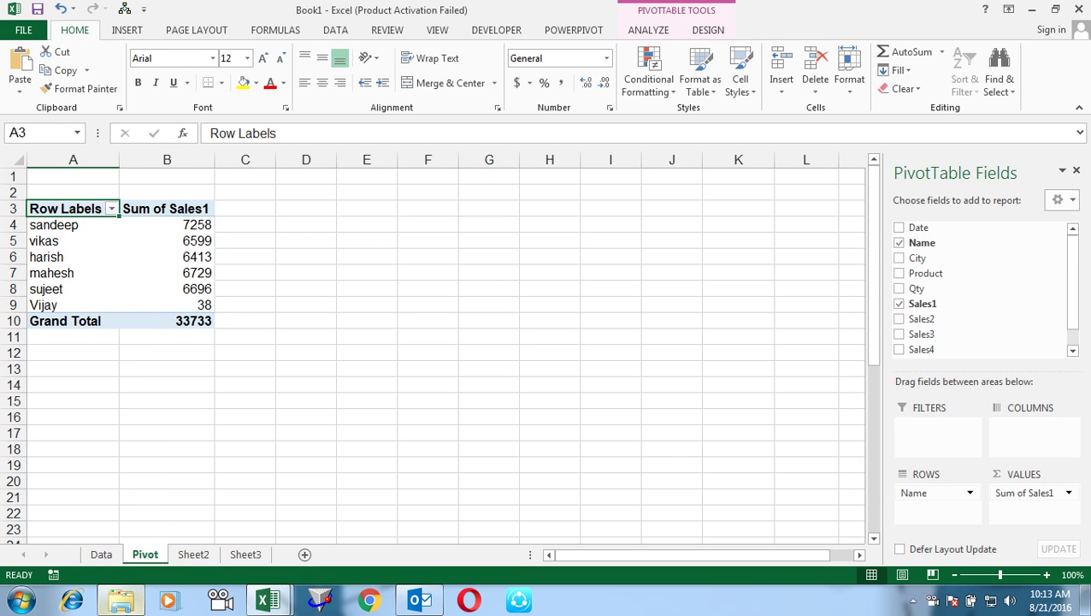
left_click(101, 554)
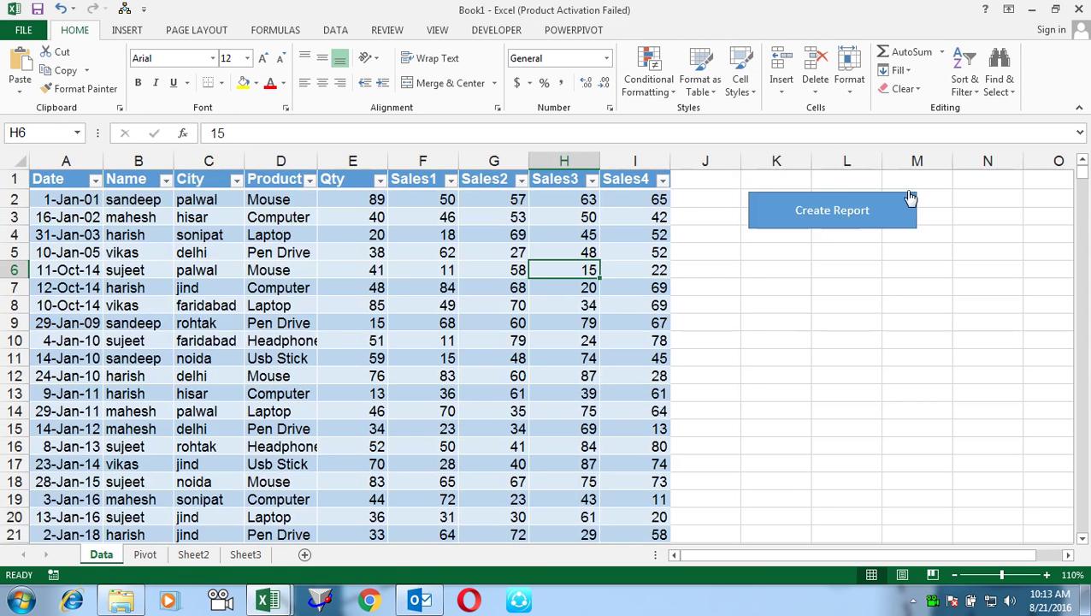
left_click(865, 204)
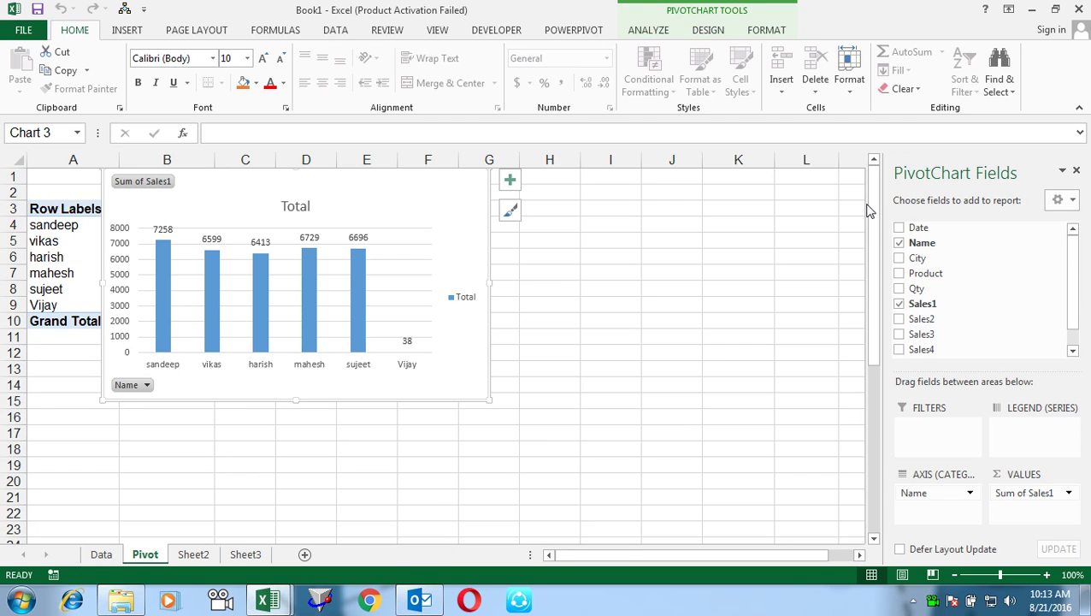
key("alt+F11")
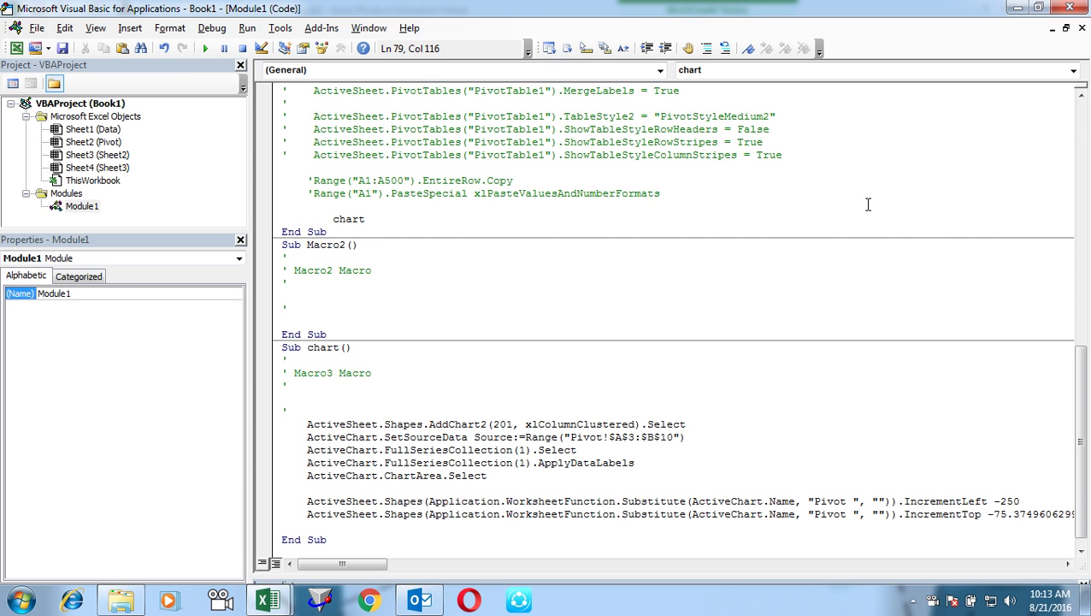
Step: Change the IncrementLeft offset to -350 and delete the test pivot chart in Excel
left_click(1026, 501)
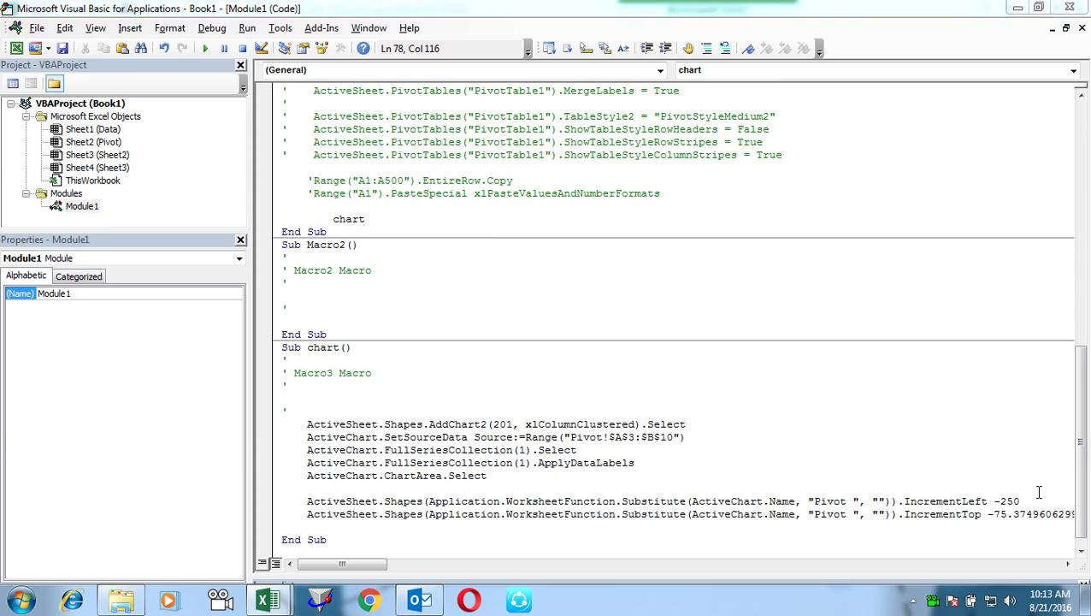
key("F5")
key("alt+F11")
key("alt+F11")
left_click_drag(1020, 501, 1000, 501)
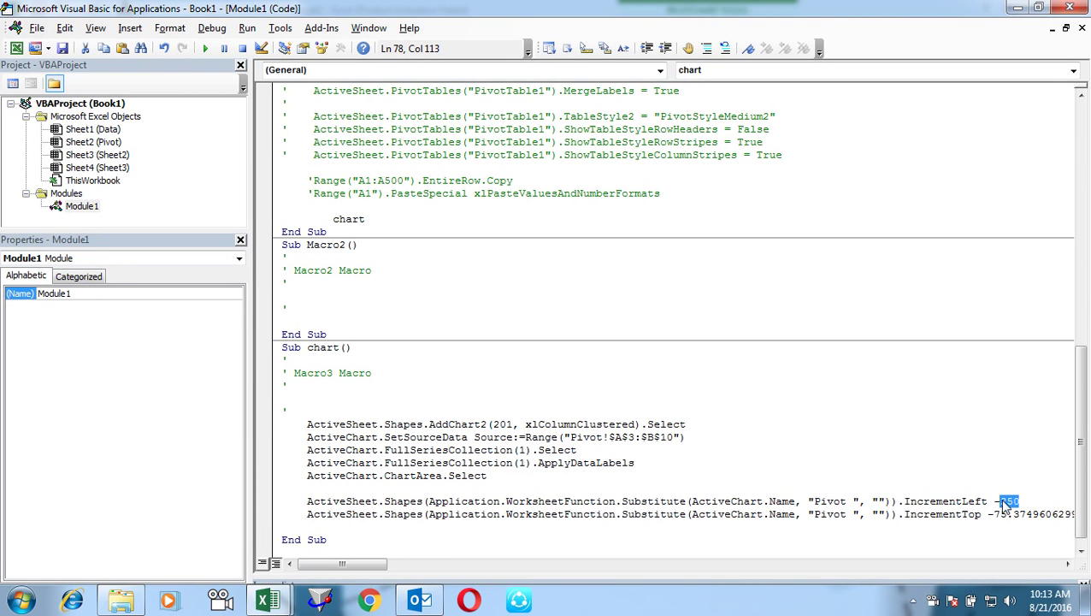
type("350")
key("alt+Tab")
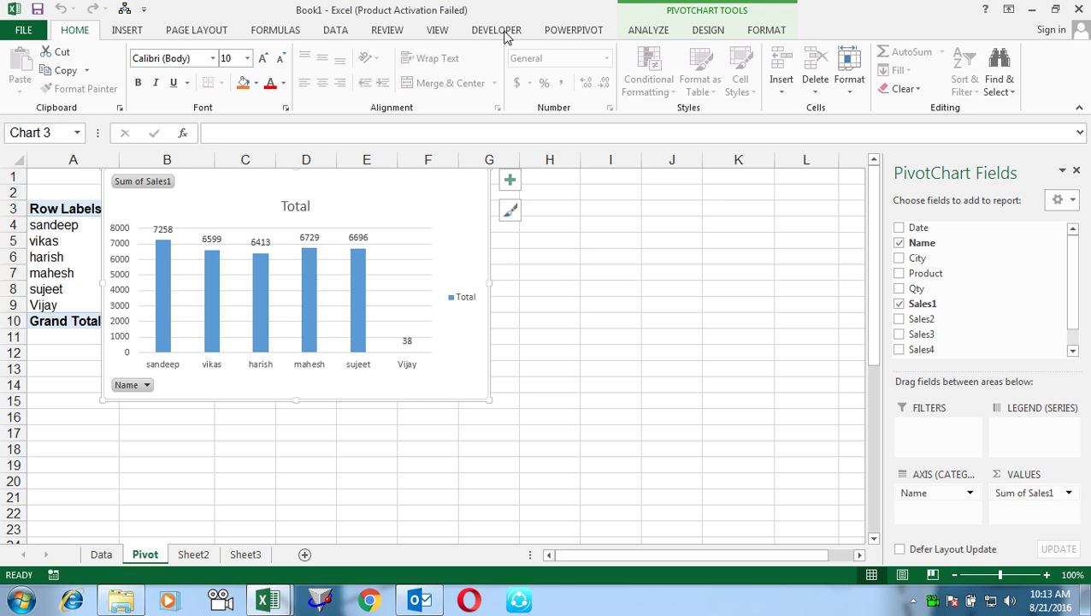
left_click(408, 368)
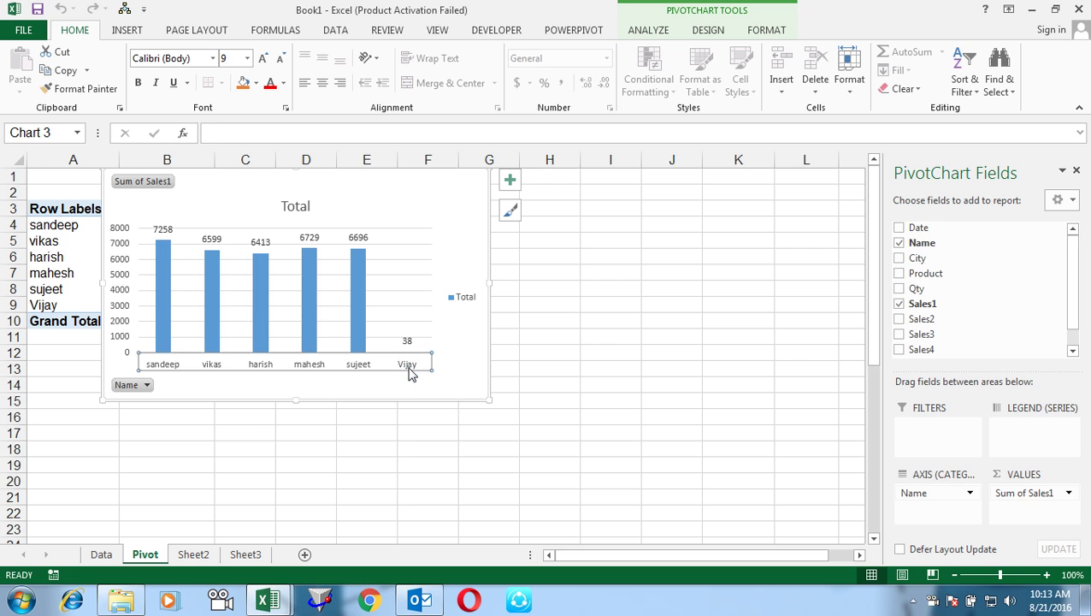
key("Delete")
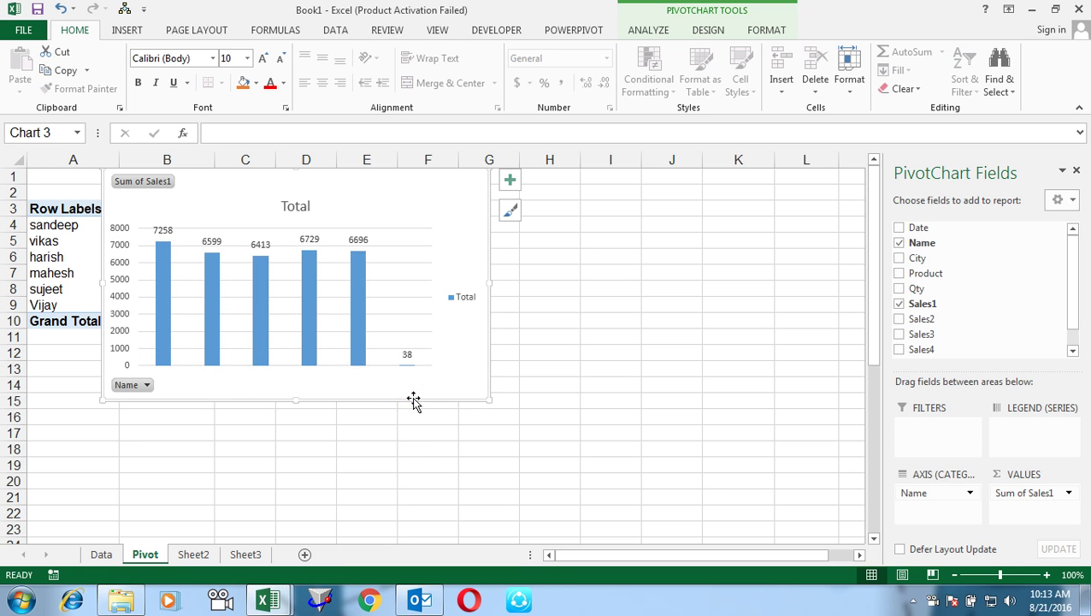
key("Delete")
Step: Run Create Report from the Data sheet, then review the AddChart2 lines in the chart macro
left_click(101, 554)
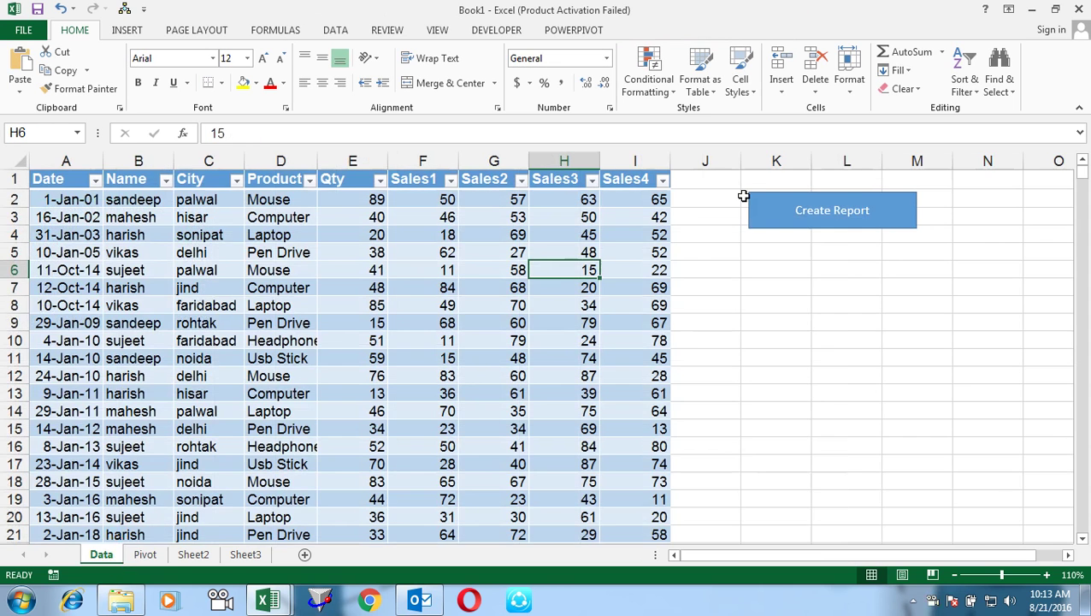
left_click(792, 225)
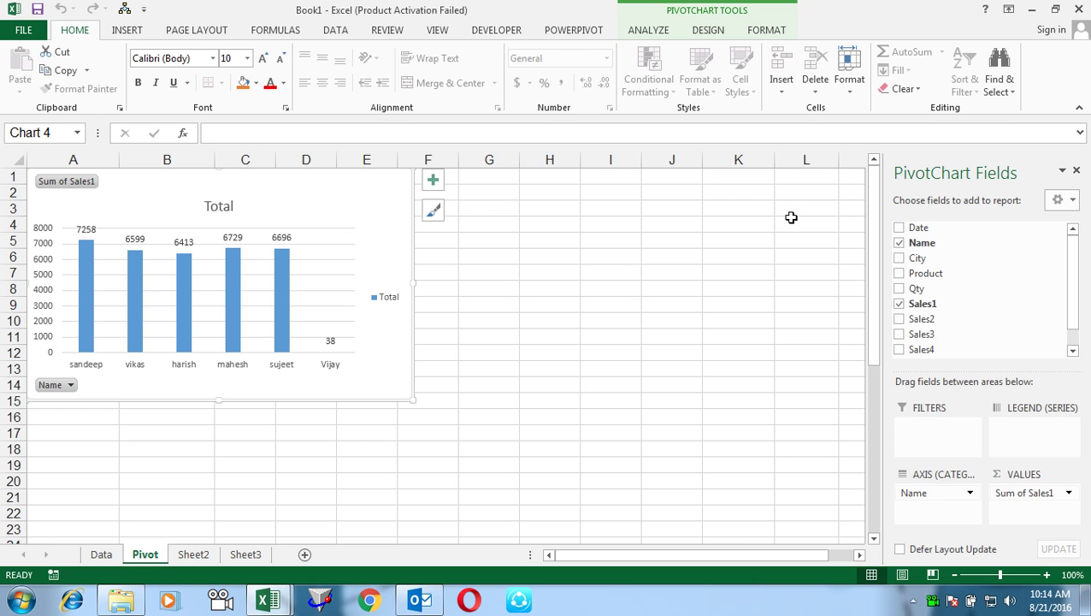
key("alt+F11")
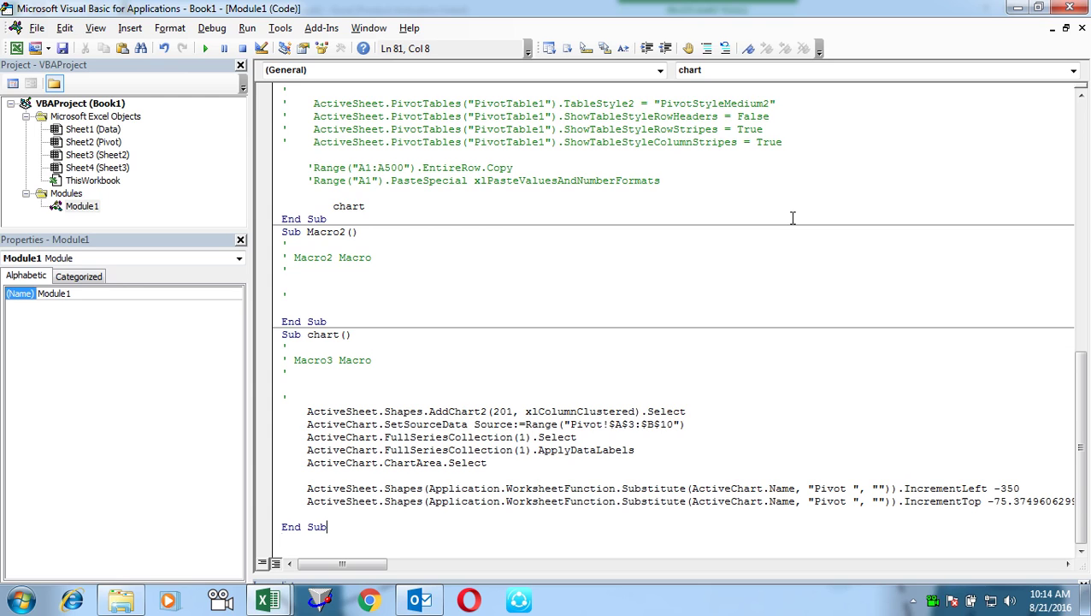
key("Up")
key("Up")
key("Up")
key("Up")
key("Up")
key("Up")
key("Up")
key("Up")
key("Up")
key("End")
key("Left")
key("Left")
key("Down")
key("Down")
key("Down")
key("Down")
key("Up")
key("Up")
key("Up")
key("Up")
key("Up")
Step: Retype chart type 201 in AddChart2 and leave a blank line below it, erasing the trial Shapes text
key("Down")
key("Down")
key("Down")
key("Down")
key("Up")
key("Up")
key("Up")
key("Up")
key("Down")
key("Left")
key("Left")
key("Left")
key("Left")
key("Left")
key("Left")
key("Left")
key("Left")
key("Left")
key("BackSpace")
key("BackSpace")
key("BackSpace")
type("201")
key("Down")
key("Right")
key("Right")
key("Right")
key("Right")
key("Right")
key("Right")
key("Right")
key("Right")
key("Right")
key("Right")
key("Right")
key("Right")
key("Right")
key("Return")
type("ac")
key("BackSpace")
key("BackSpace")
type("Shapes")
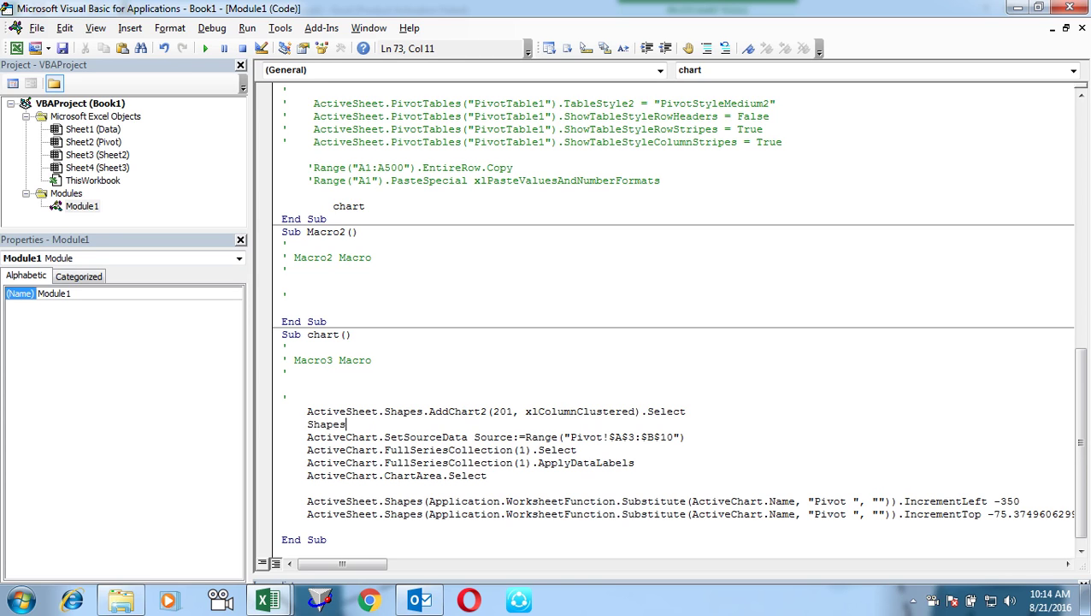
type(".addchart")
type("(")
key("BackSpace")
type("2")
key("BackSpace")
key("BackSpace")
key("BackSpace")
key("BackSpace")
key("BackSpace")
key("BackSpace")
key("BackSpace")
key("BackSpace")
key("BackSpace")
key("BackSpace")
key("BackSpace")
key("BackSpace")
key("BackSpace")
key("BackSpace")
key("BackSpace")
key("Down")
key("Down")
key("Down")
key("Down")
key("Down")
key("Down")
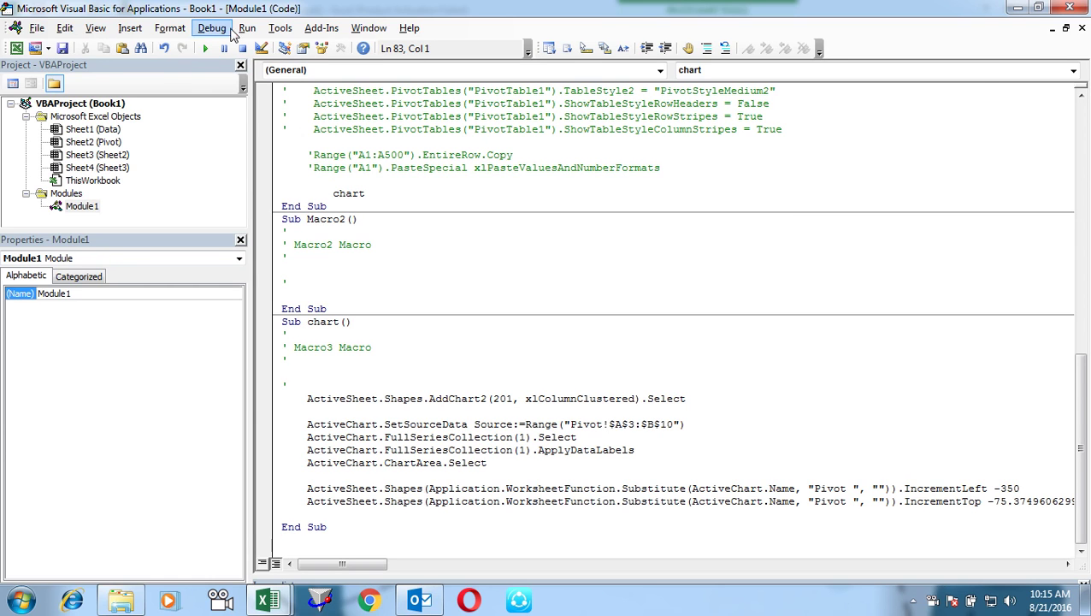
Step: Close the VBA editor, keep the workbook open, and run Create Report twice from the Data sheet
left_click(1073, 8)
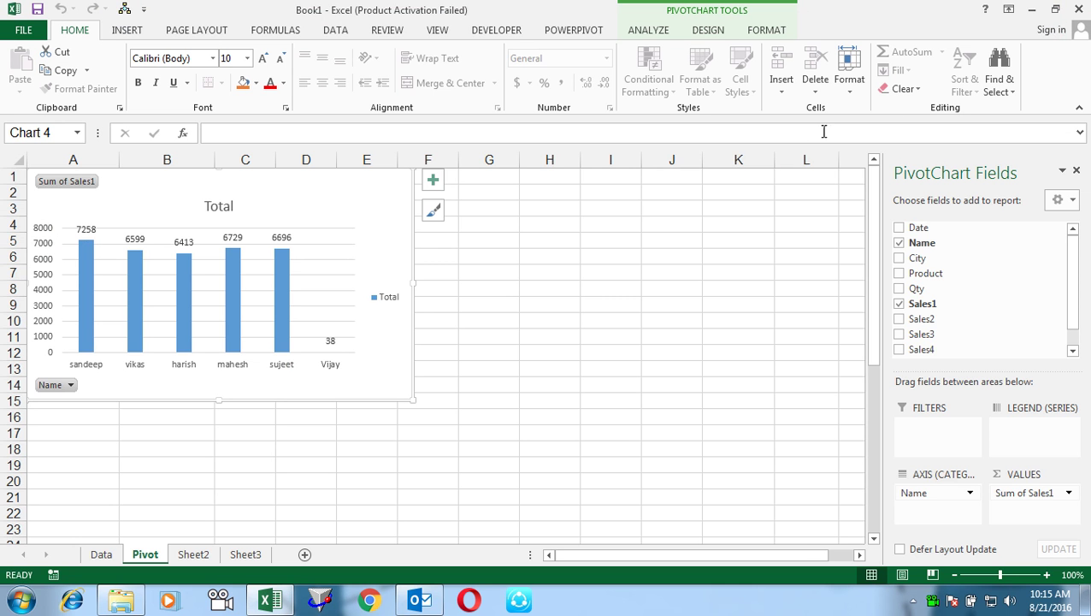
left_click(1078, 10)
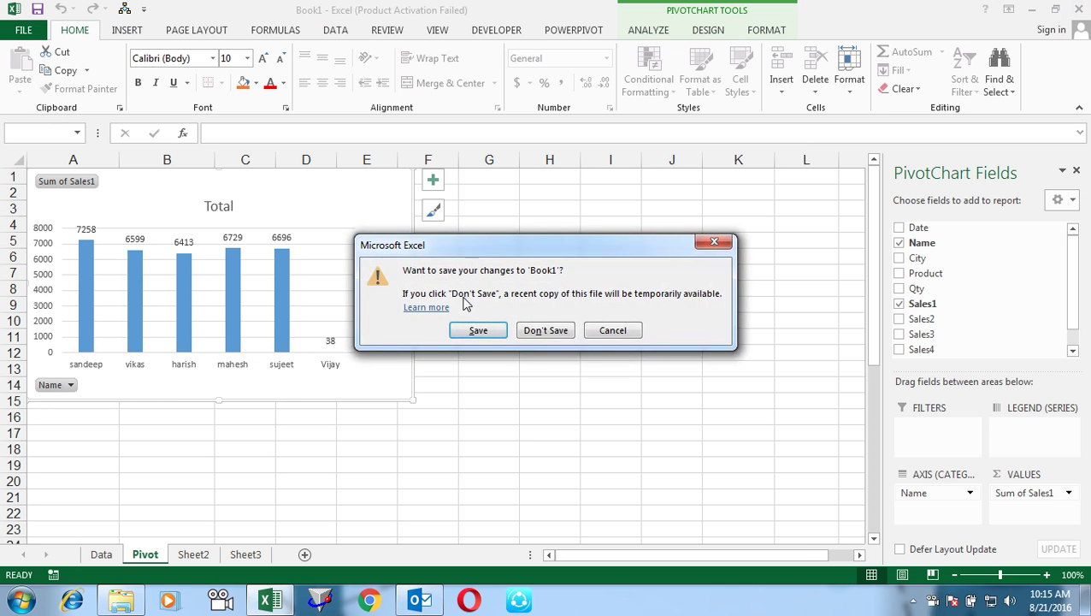
left_click(612, 332)
left_click(89, 558)
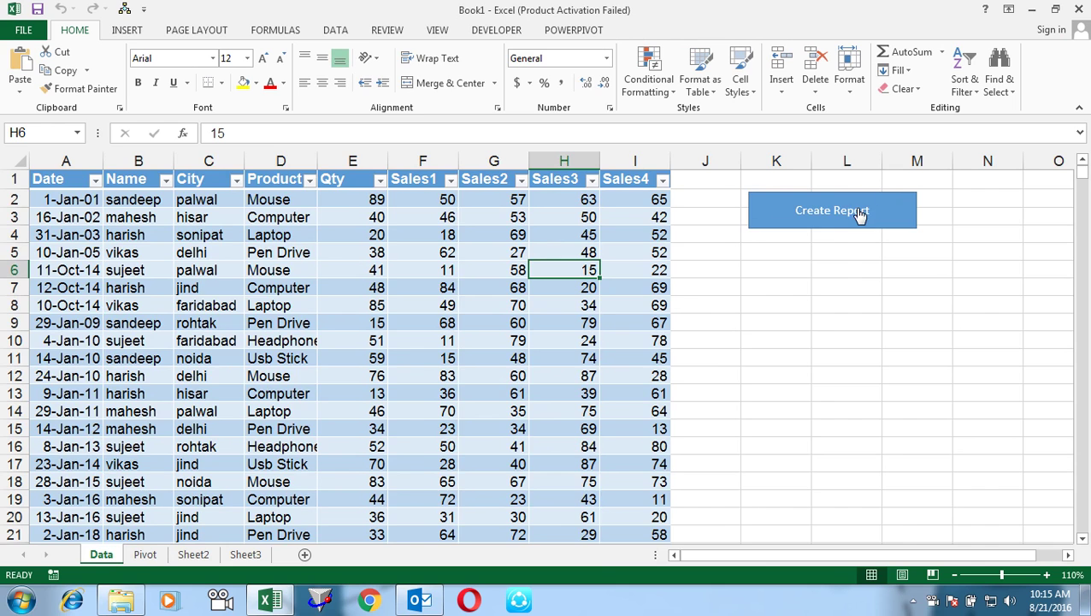
left_click(852, 210)
left_click_drag(327, 197, 246, 183)
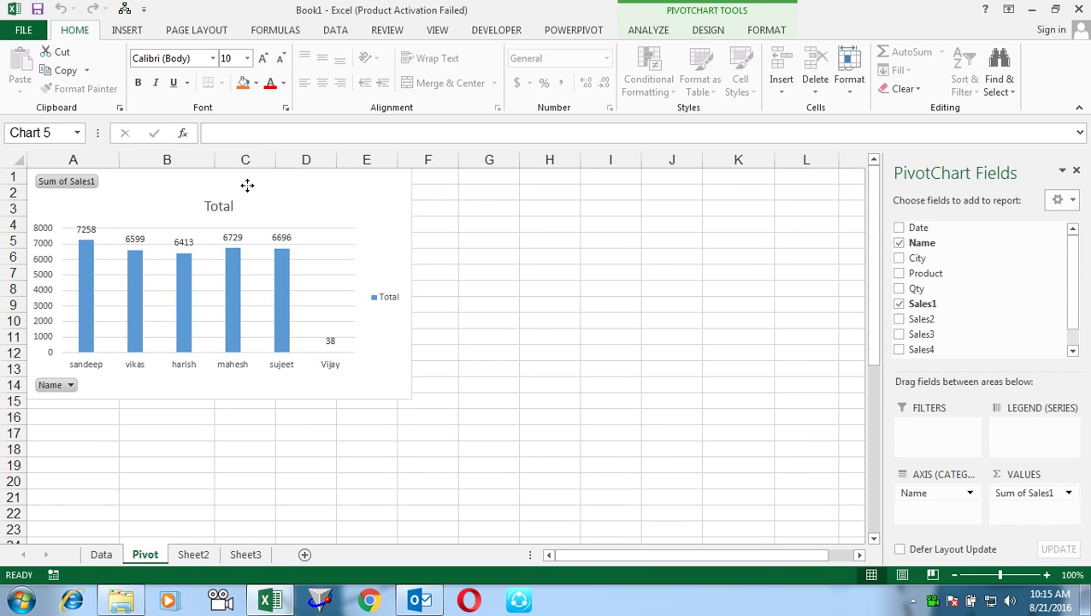
left_click(102, 554)
left_click(788, 204)
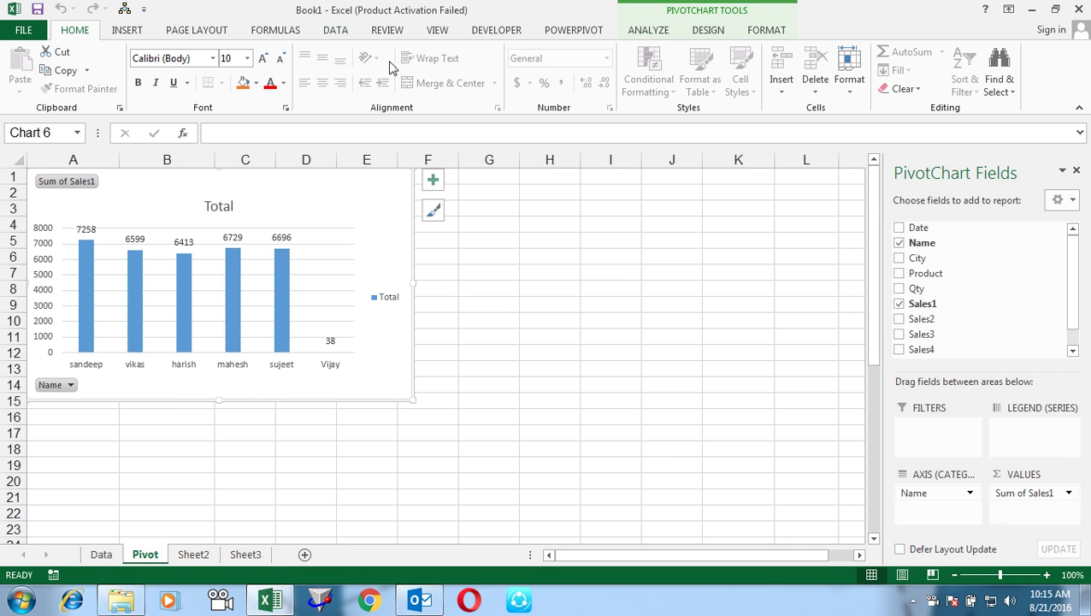
Step: Start recording a new macro under the default name Macro4
left_click(701, 36)
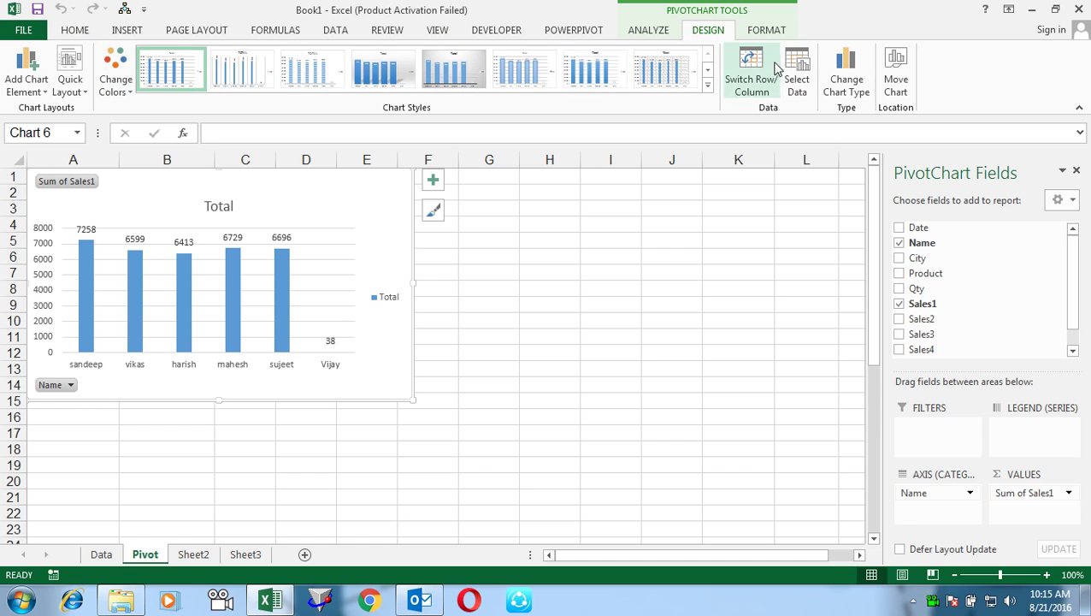
left_click(96, 31)
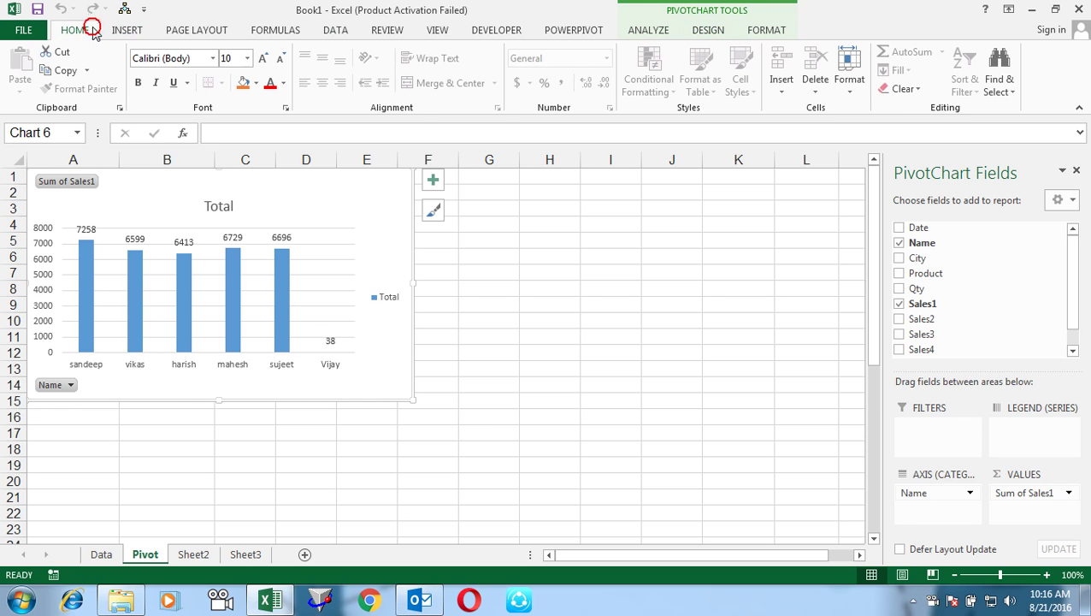
left_click(767, 30)
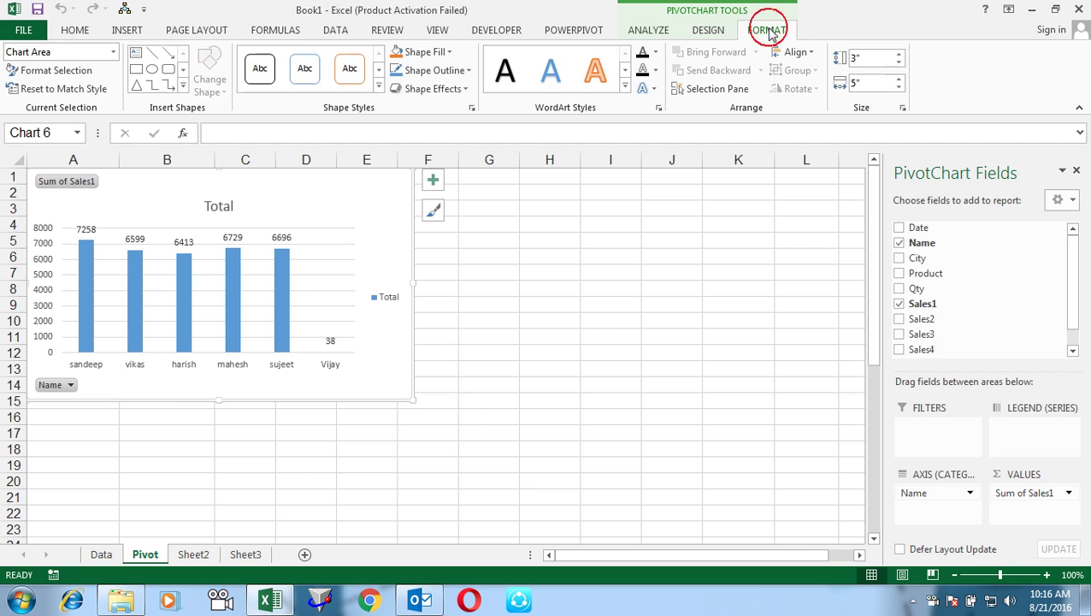
left_click(125, 31)
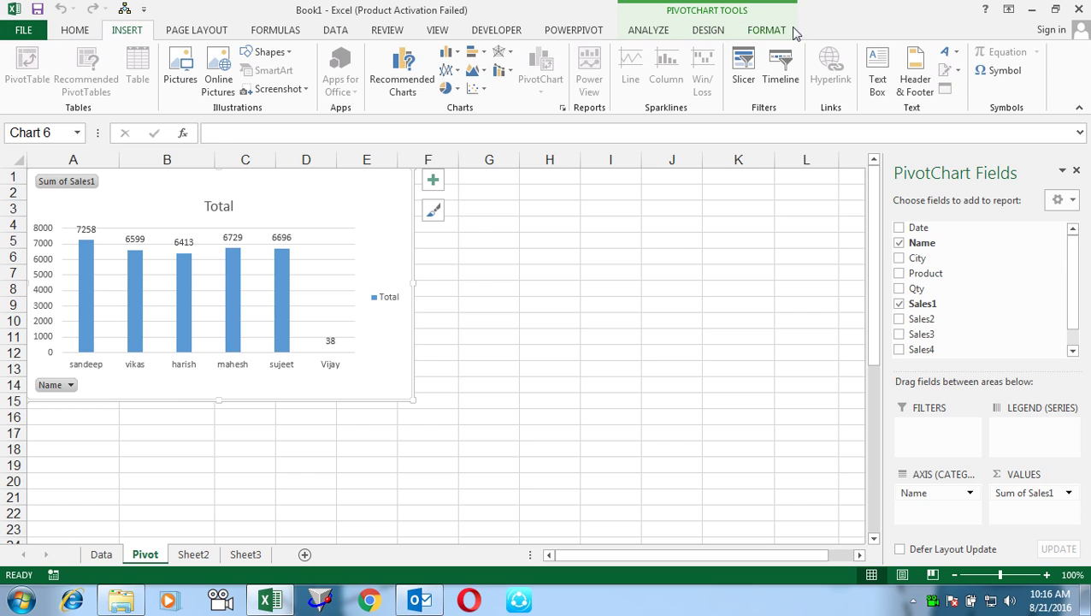
left_click(768, 31)
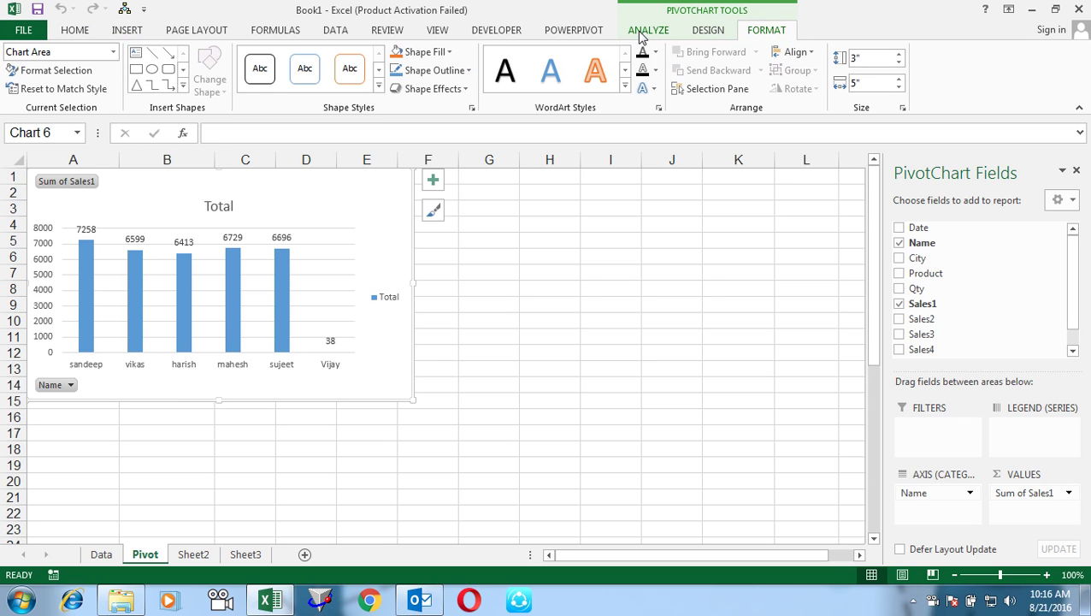
left_click(694, 31)
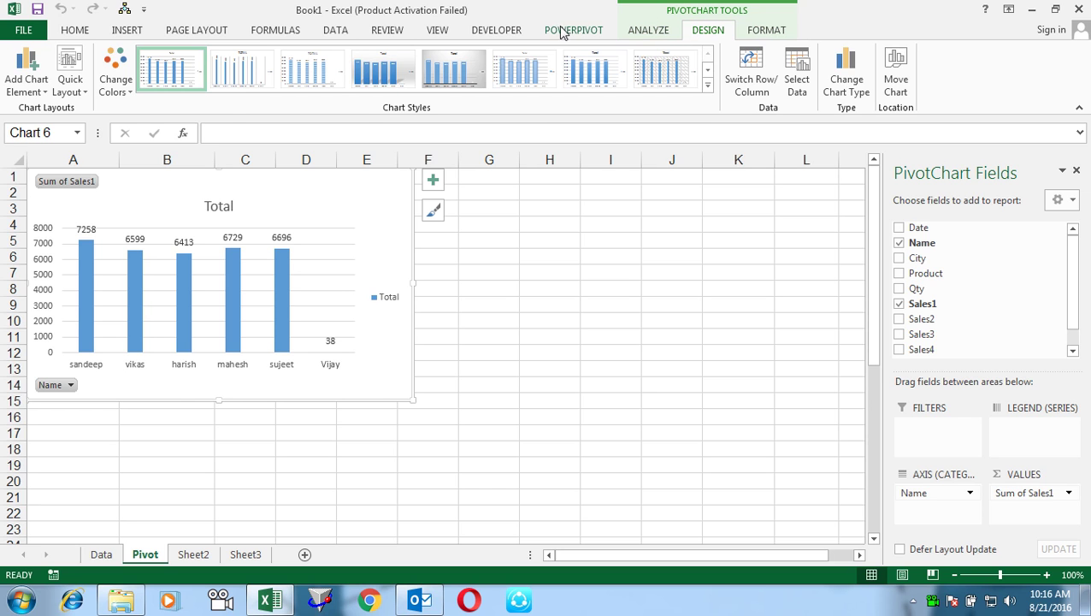
left_click(497, 32)
left_click(128, 56)
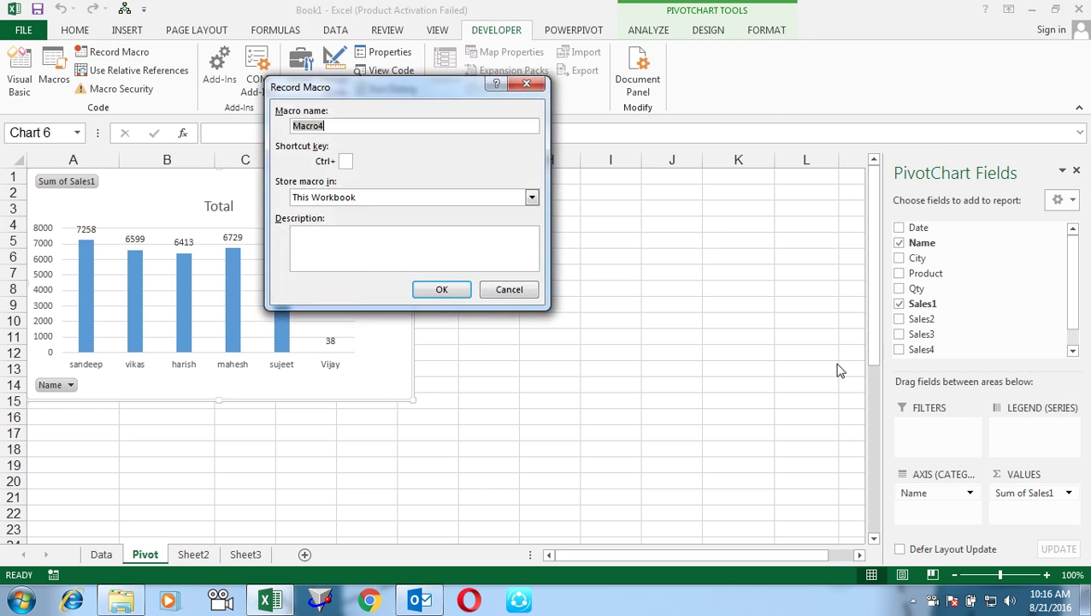
left_click(439, 292)
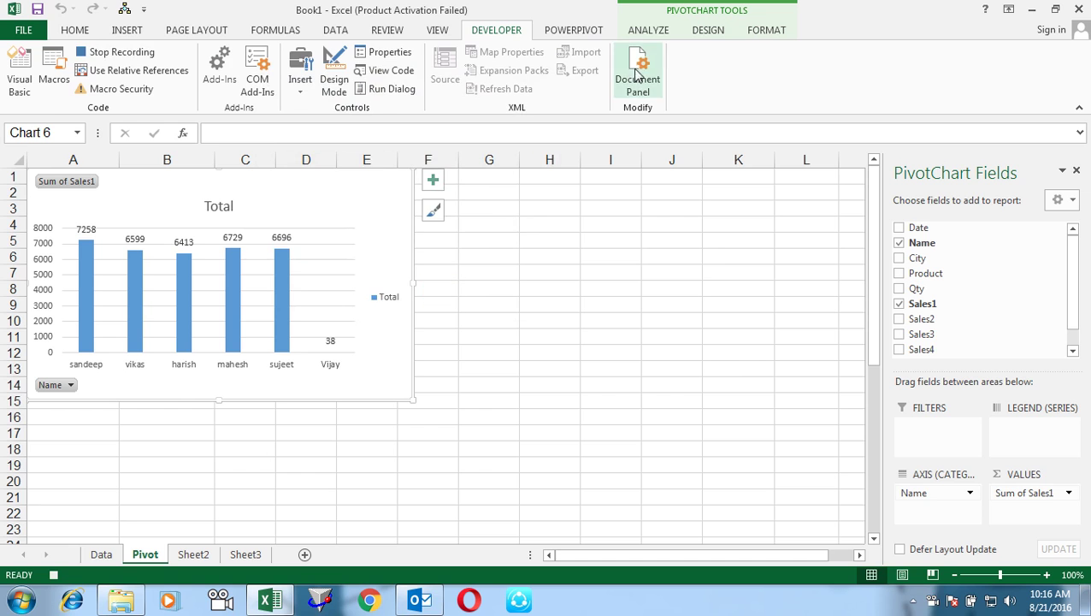
Step: Insert a Product slicer, place it beside the pivot chart, and stop the recording
left_click(653, 31)
left_click(334, 73)
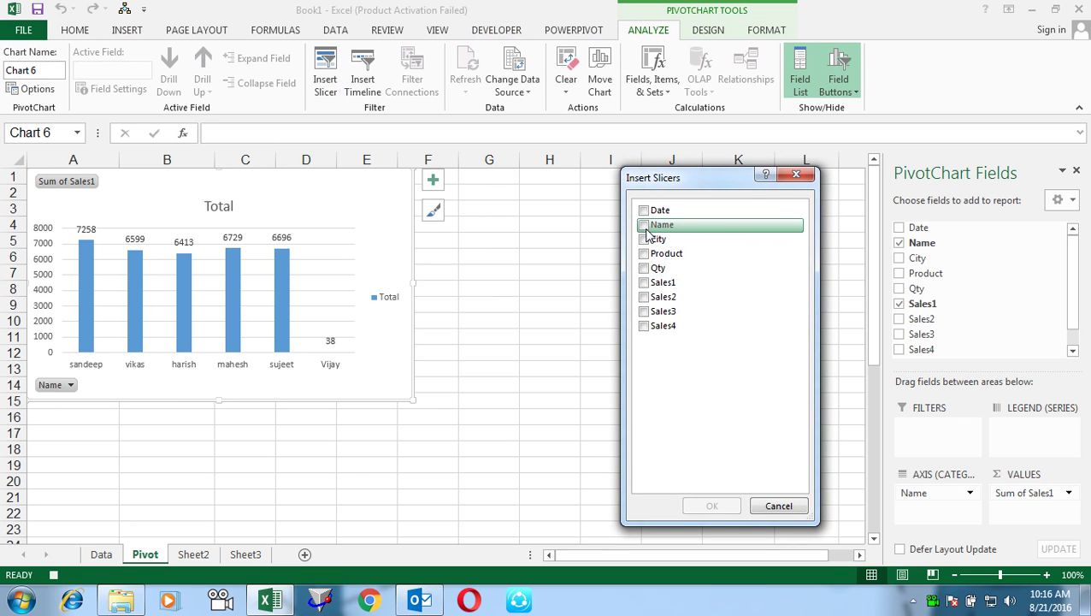
left_click(643, 253)
left_click(697, 504)
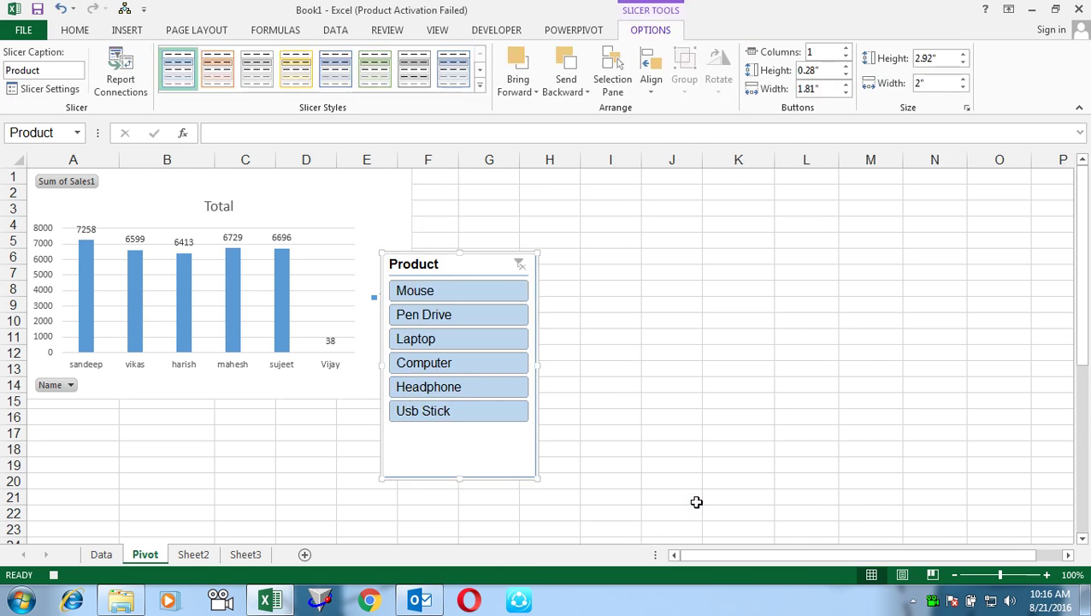
mouse_move(430, 260)
left_mouse_down()
mouse_move(503, 203)
mouse_move(464, 175)
left_mouse_up()
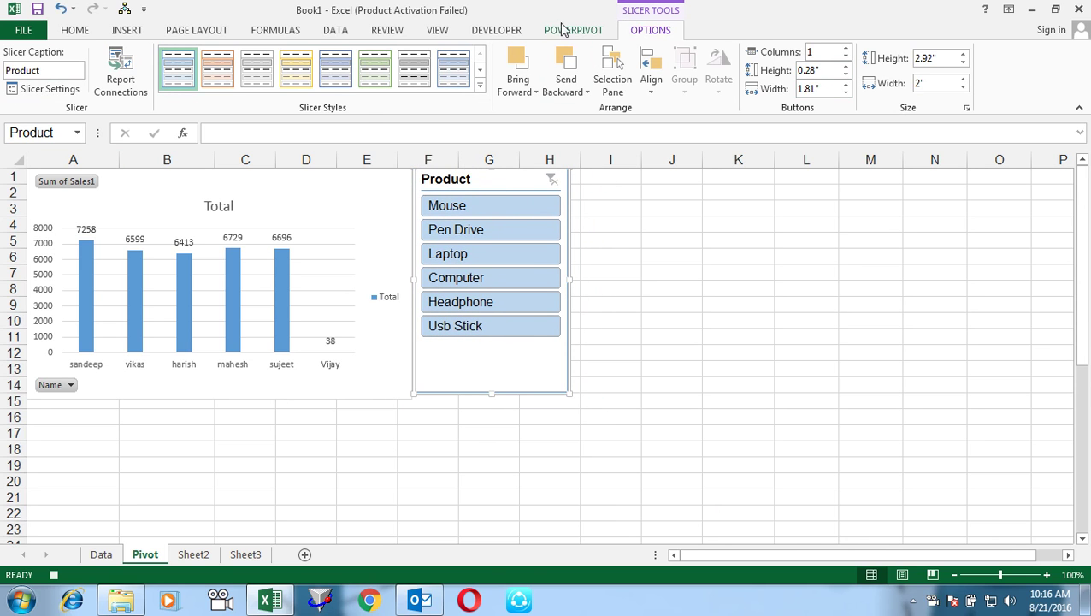
left_click(469, 32)
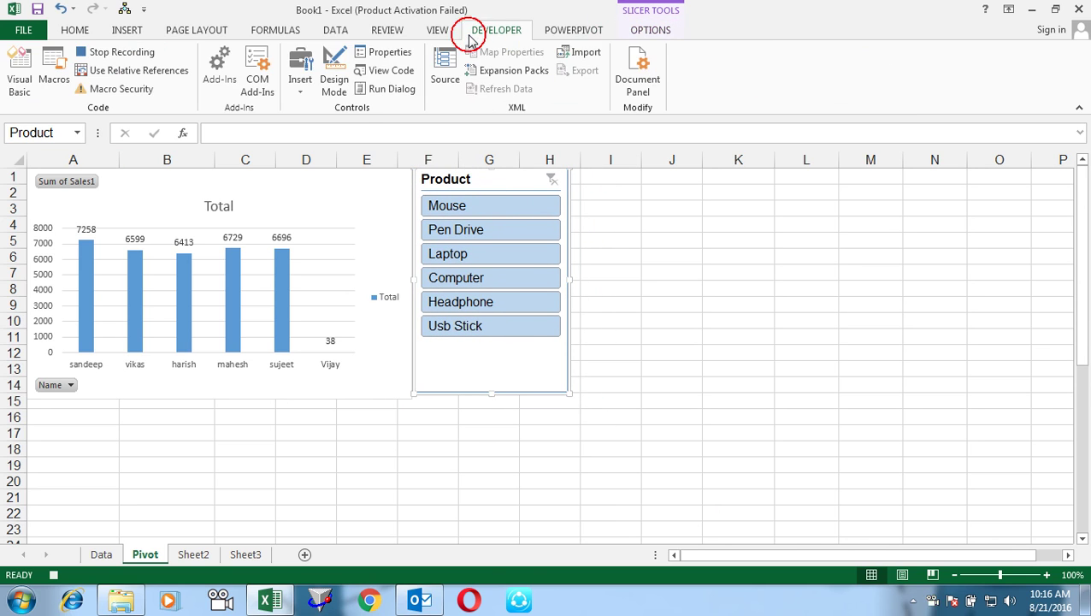
left_click(111, 52)
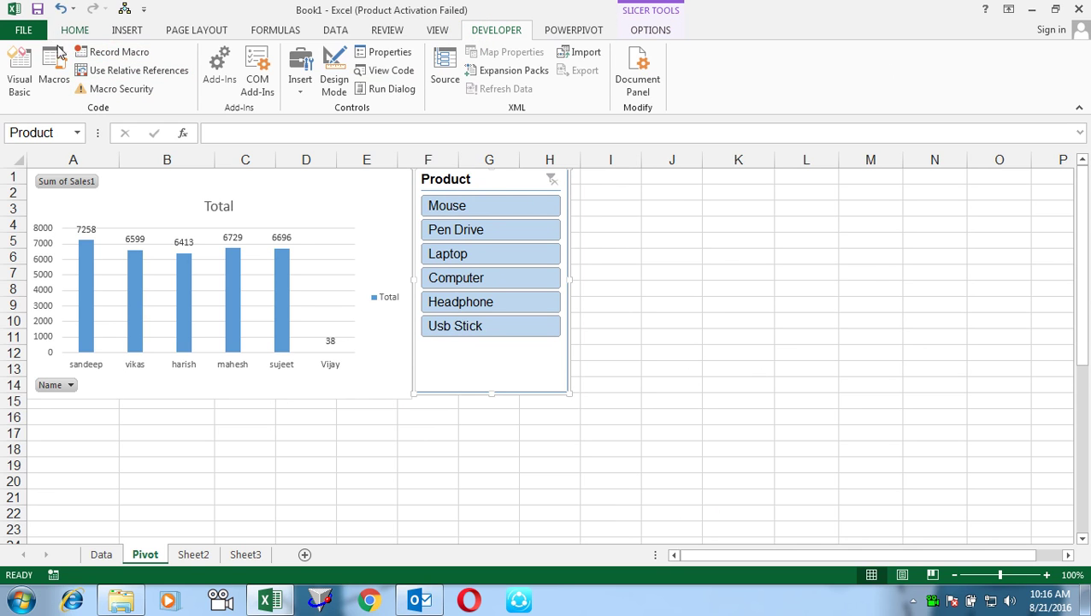
Step: Open Macro4's code in the VBA editor and cut its Product slicer lines
left_click(54, 64)
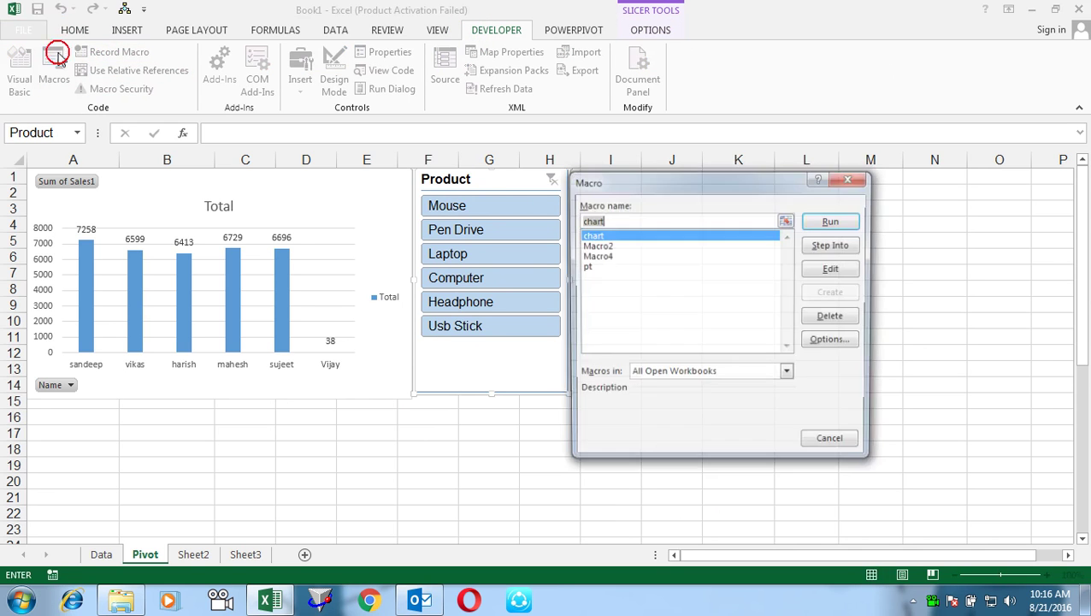
left_click(630, 255)
left_click(829, 269)
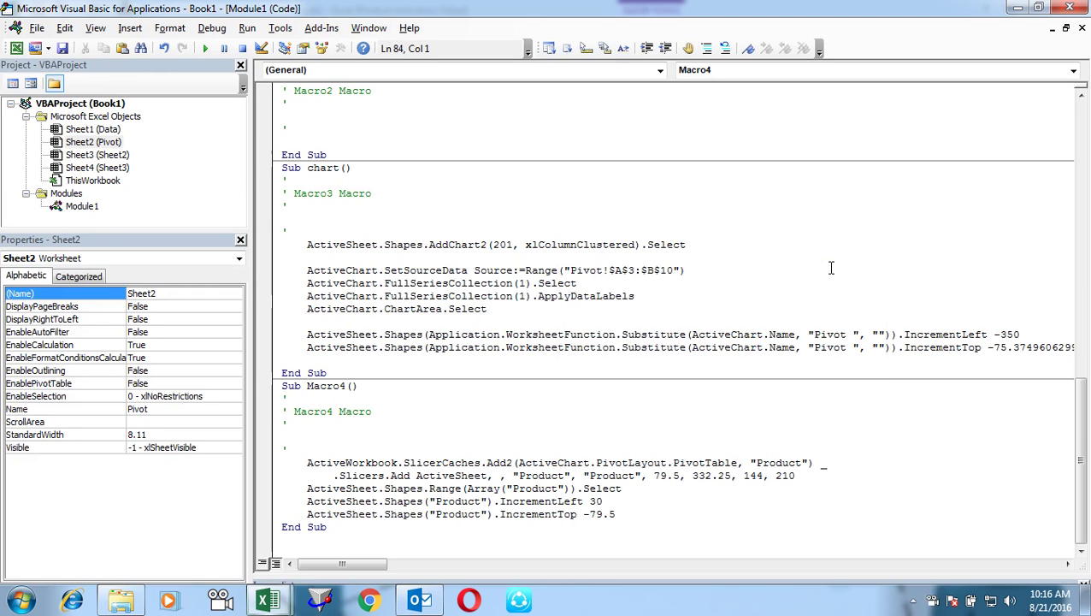
left_click(556, 462)
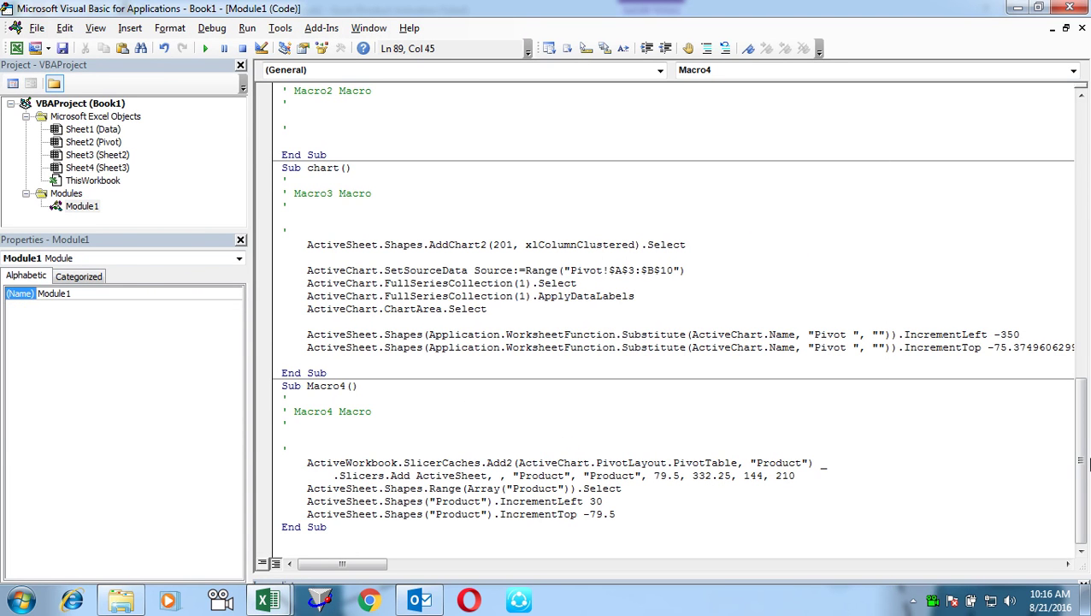
left_click(1078, 433)
left_click_drag(631, 514, 264, 462)
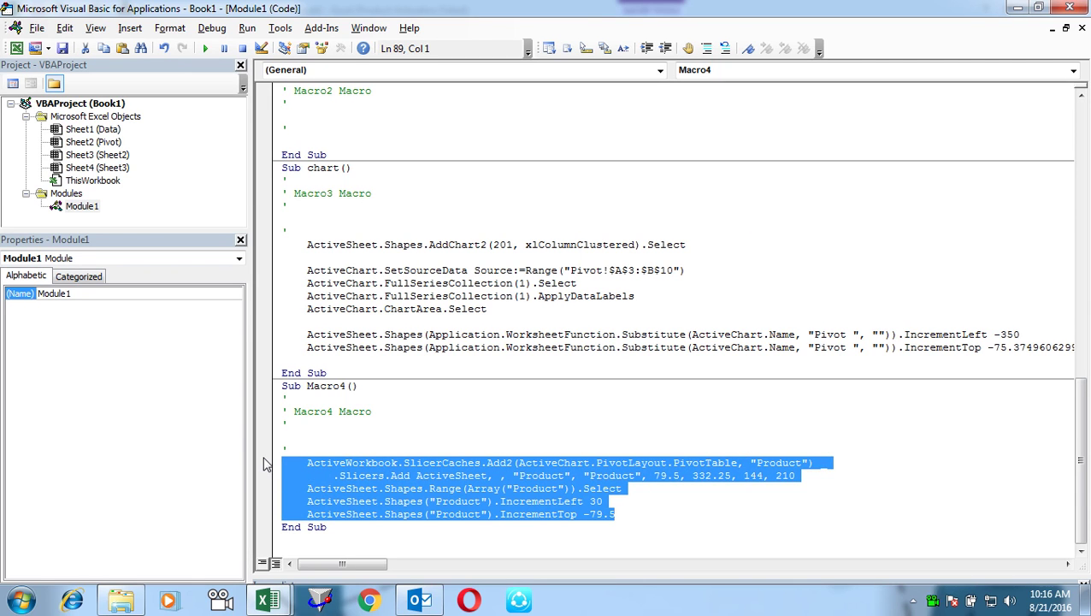
key("Delete")
Step: Paste the slicer lines on a new line after the chart macro's IncrementTop statement
left_click(780, 401)
key("End")
key("Return")
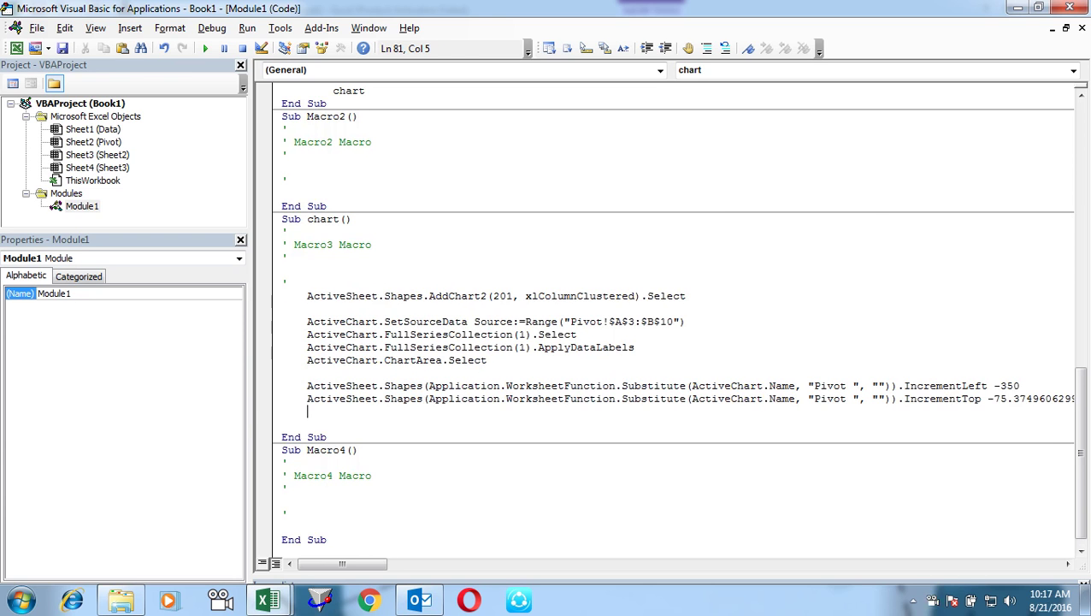
type("ActiveWorkbook.SlicerCaches.Add2(ActiveChart.PivotLayout.PivotTable, \"Product\") _         .Slicers.Add ActiveSheet, , \"Product\", \"Product\", 79.5, 332.25, 144, 210     ActiveSheet.Shapes.Range(Array(\"Product\")).Select     ActiveSheet.Shapes(\"Product\").IncrementLeft 30     ActiveSheet.Shapes(\"Product\").IncrementTop -79.5")
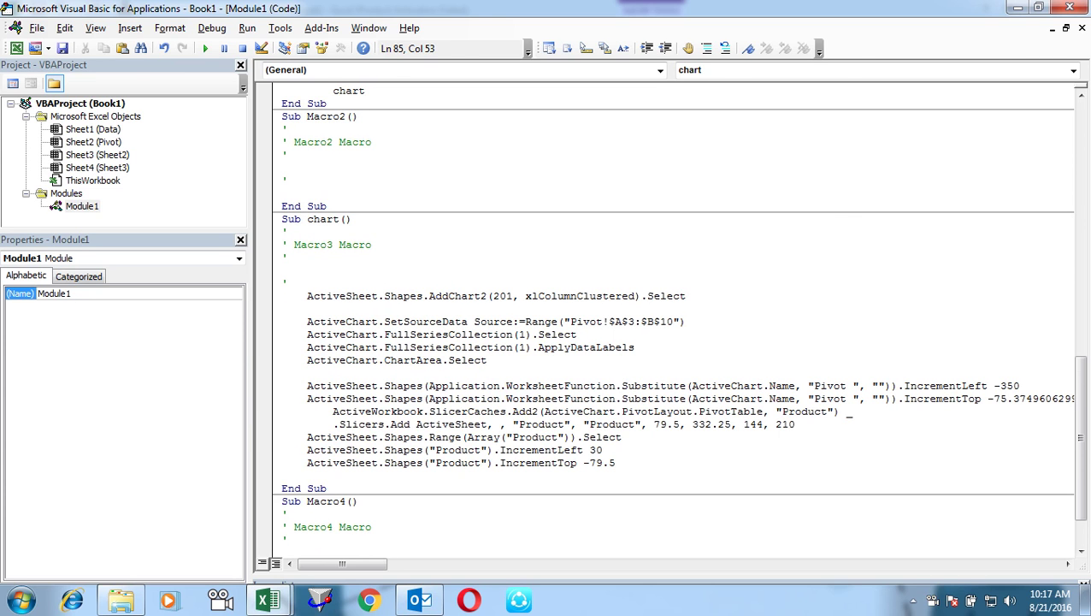
key("alt+F11")
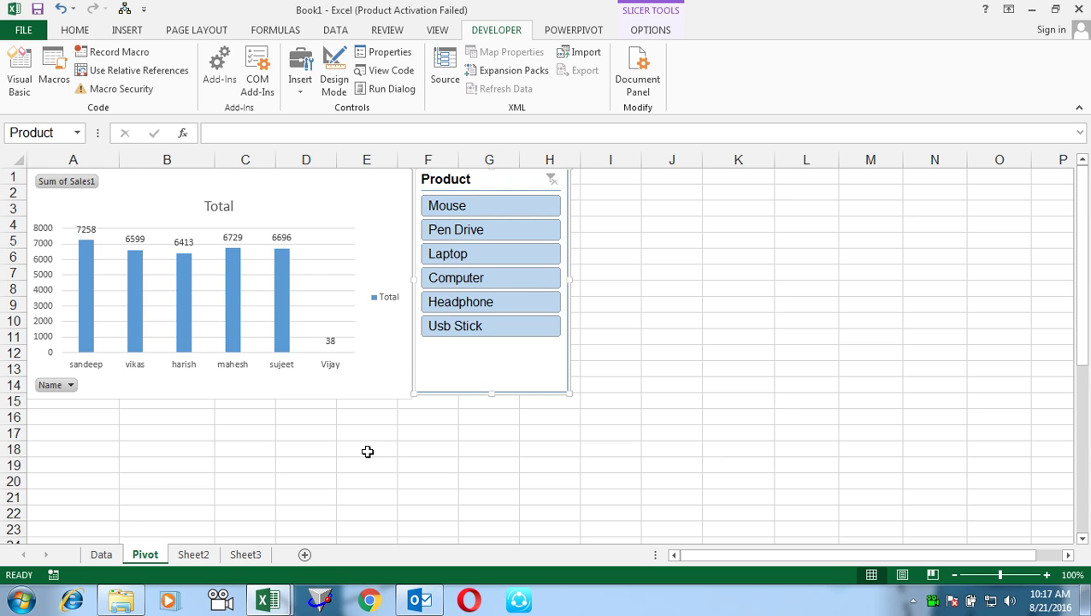
Step: Run Create Report from the Data sheet and debug the error at the pasted slicer line
left_click(101, 554)
left_click(808, 212)
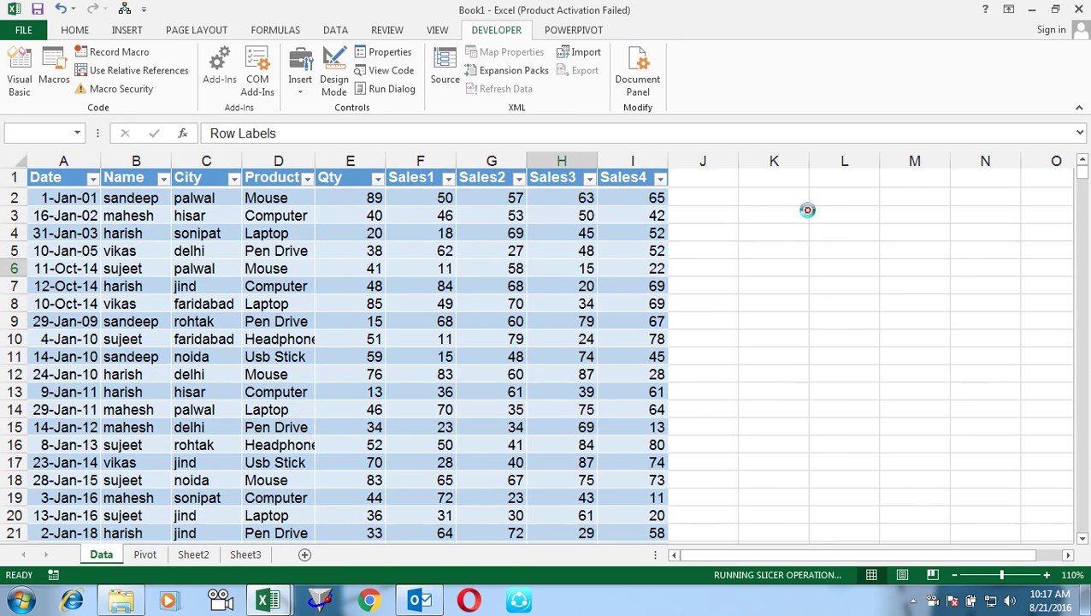
left_click(578, 283)
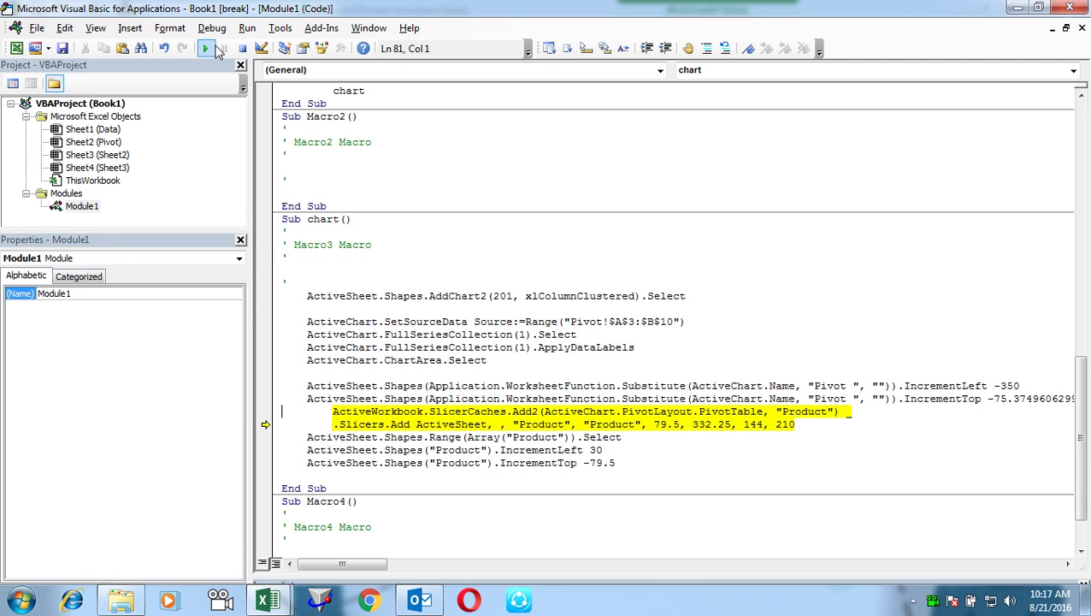
left_click(206, 48)
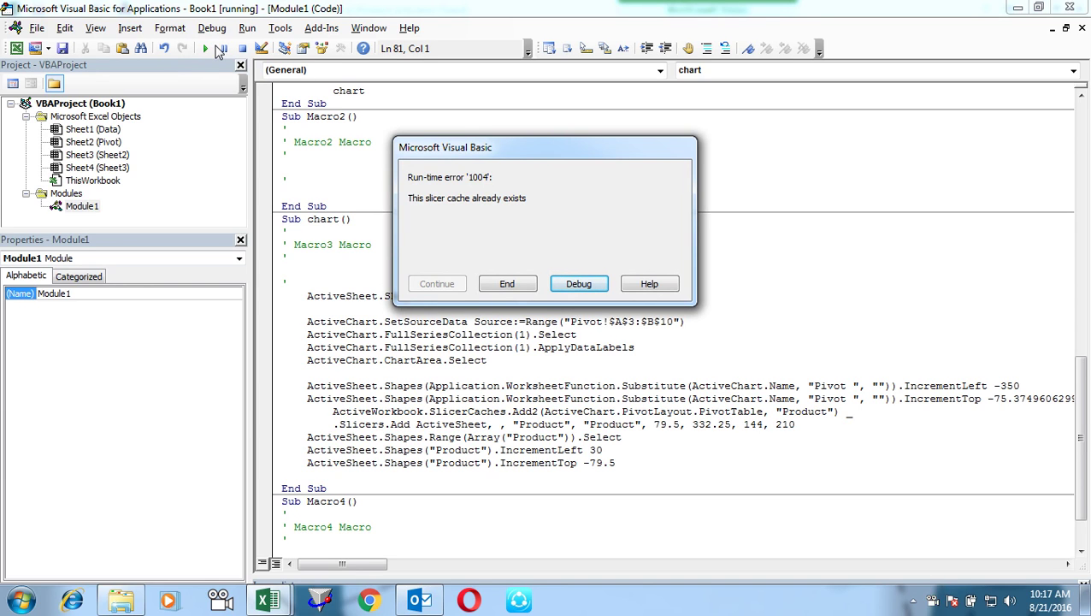
left_click(581, 284)
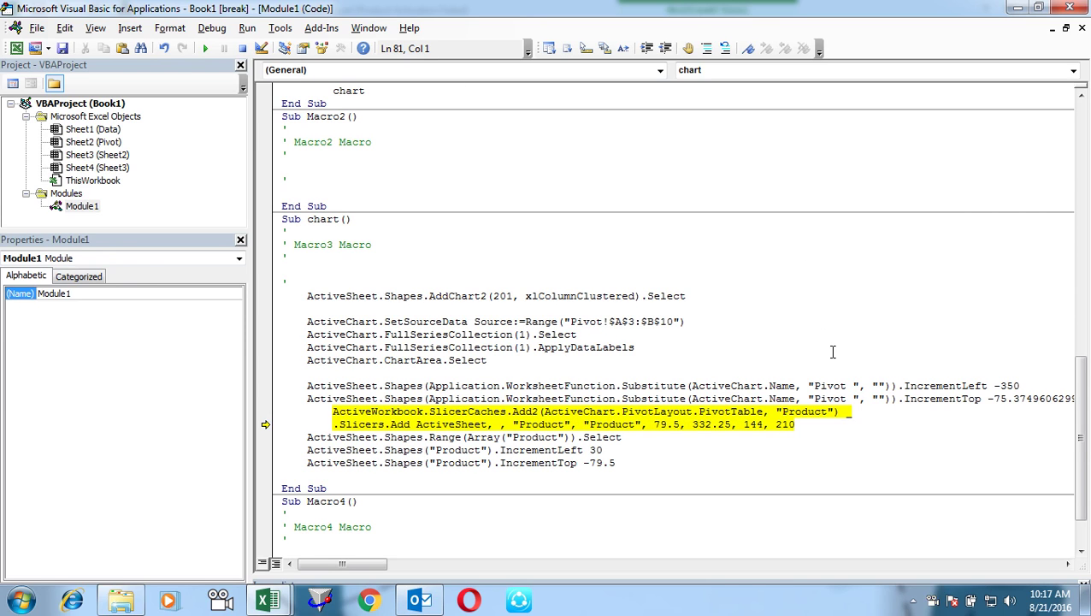
Step: Delete the old Product slicer and pivot chart from the workbook
key("alt+Tab")
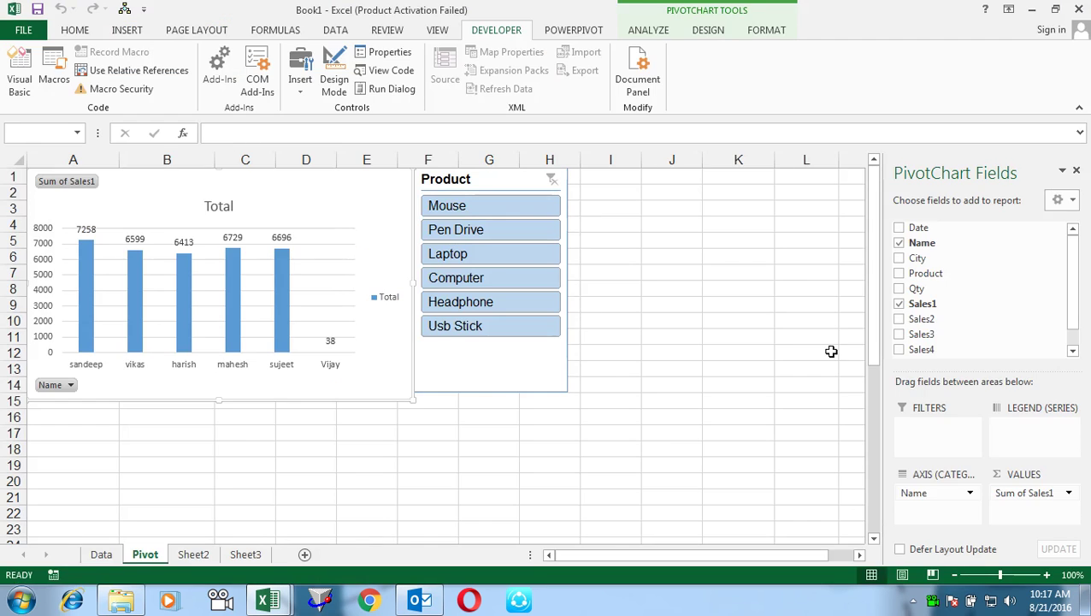
left_click(511, 383)
key("Delete")
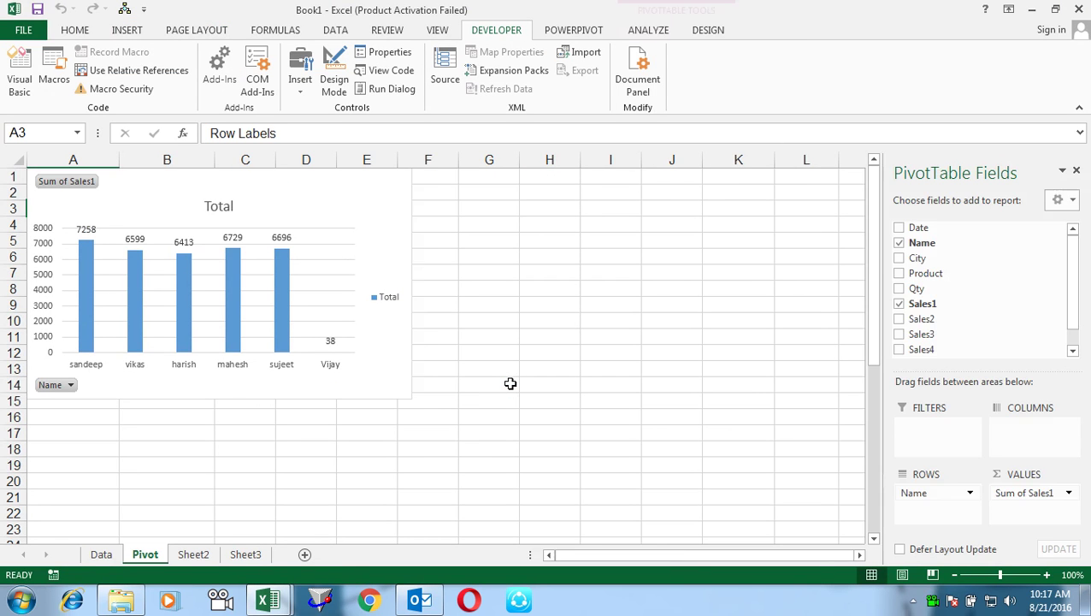
left_click(397, 377)
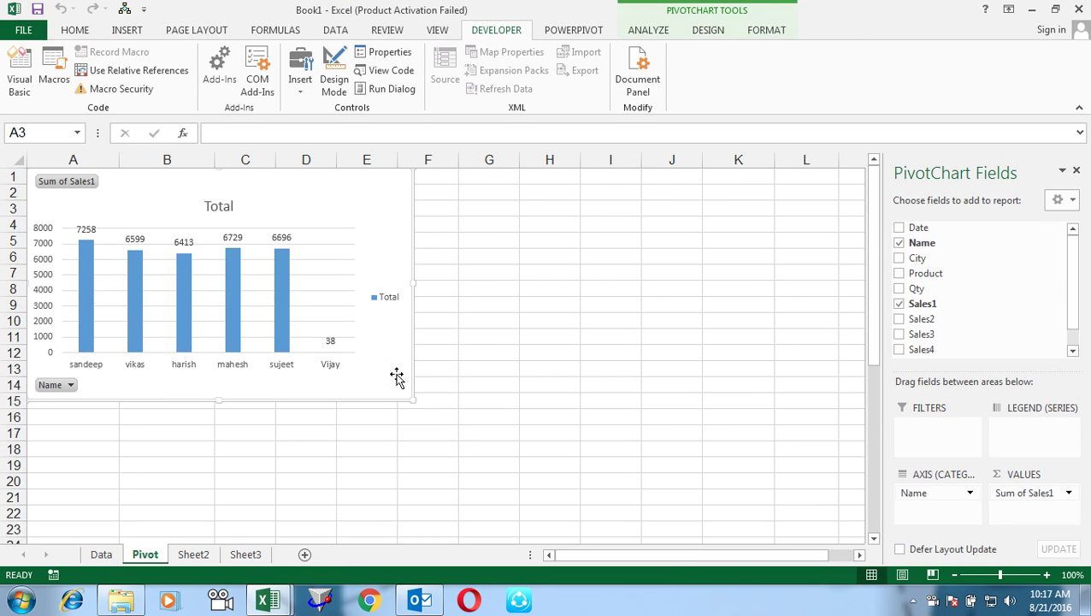
key("Delete")
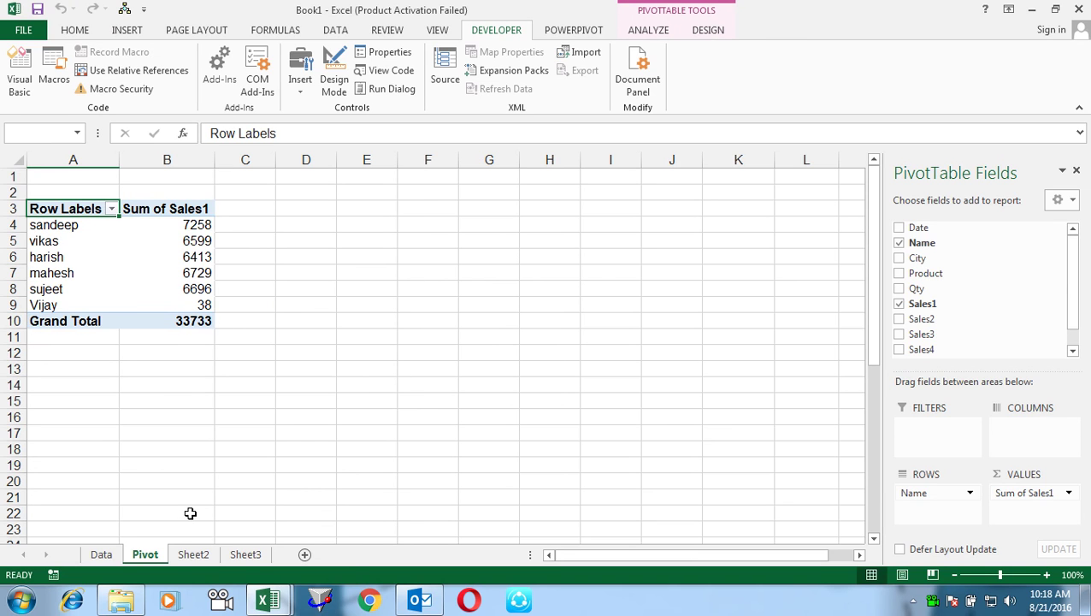
Step: Reset the paused macro and rerun Create Report to rebuild the chart and slicer
left_click(102, 554)
left_click(798, 209)
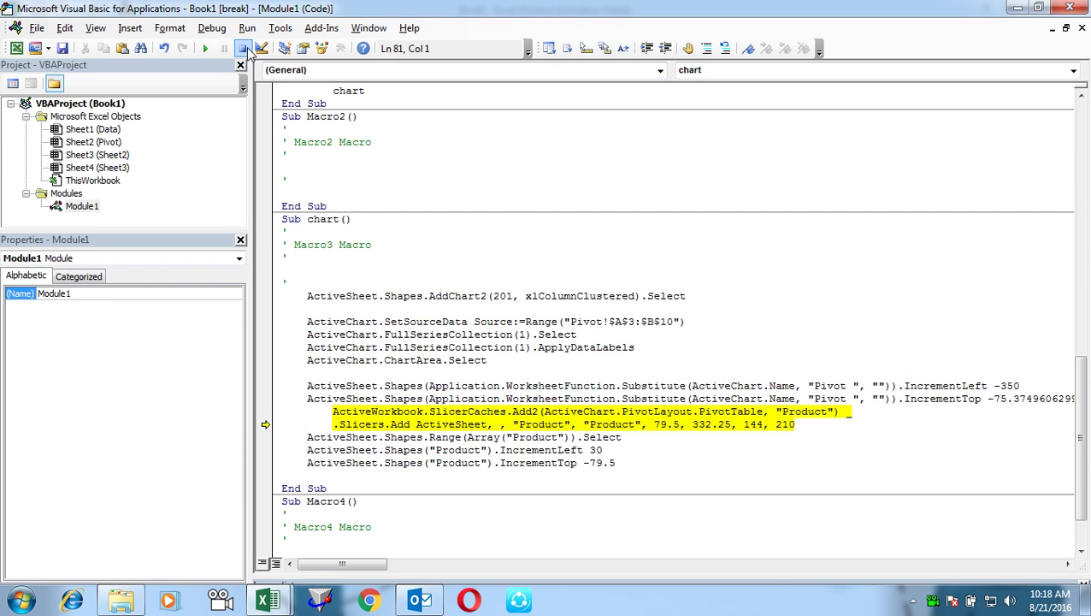
left_click(248, 49)
key("alt+F11")
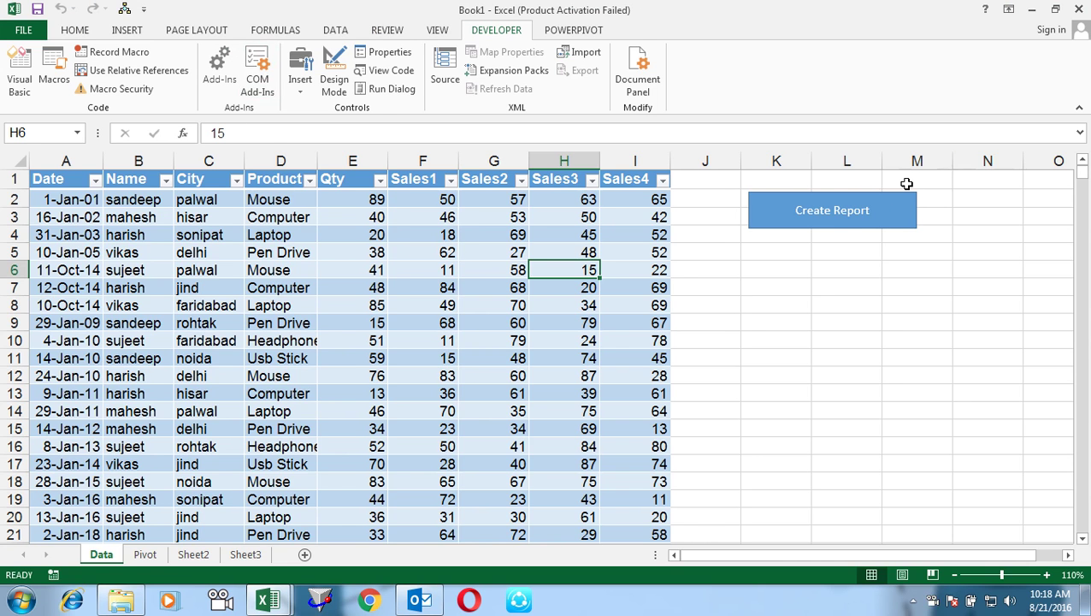
left_click(845, 229)
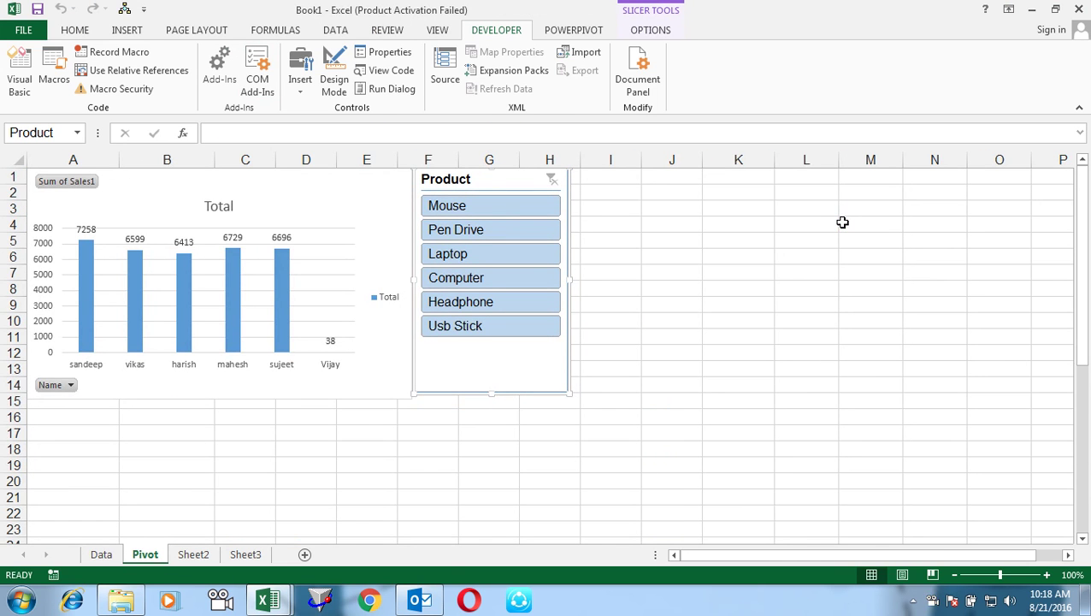
Step: Test the slicer on Mouse, Pen Drive, Computer and Usb Stick, then clear the filter
left_click(519, 211)
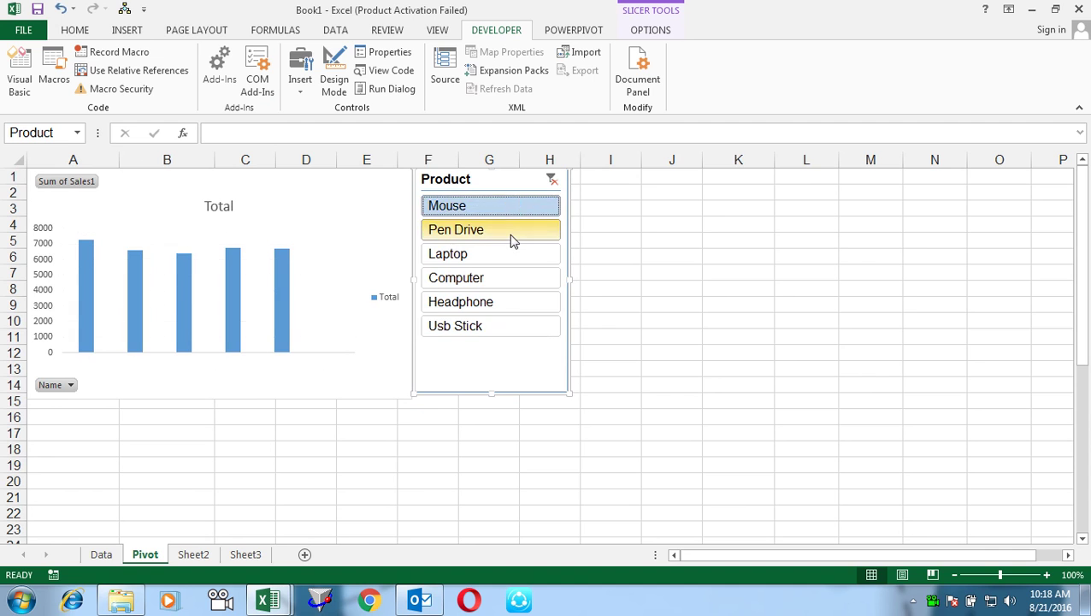
left_click(509, 232)
left_click(500, 275)
left_click(500, 326)
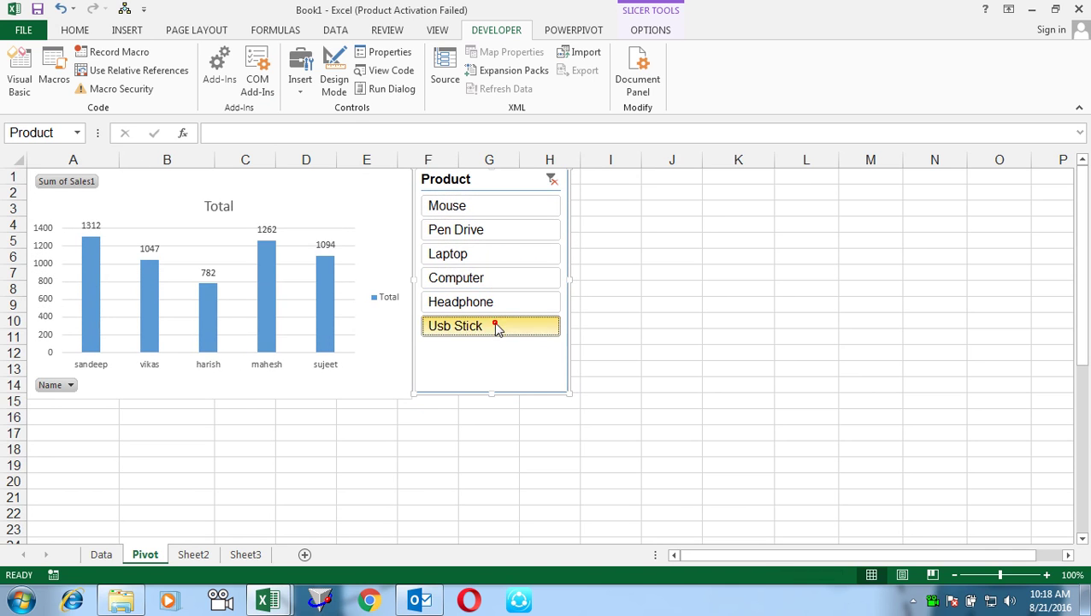
left_click(551, 180)
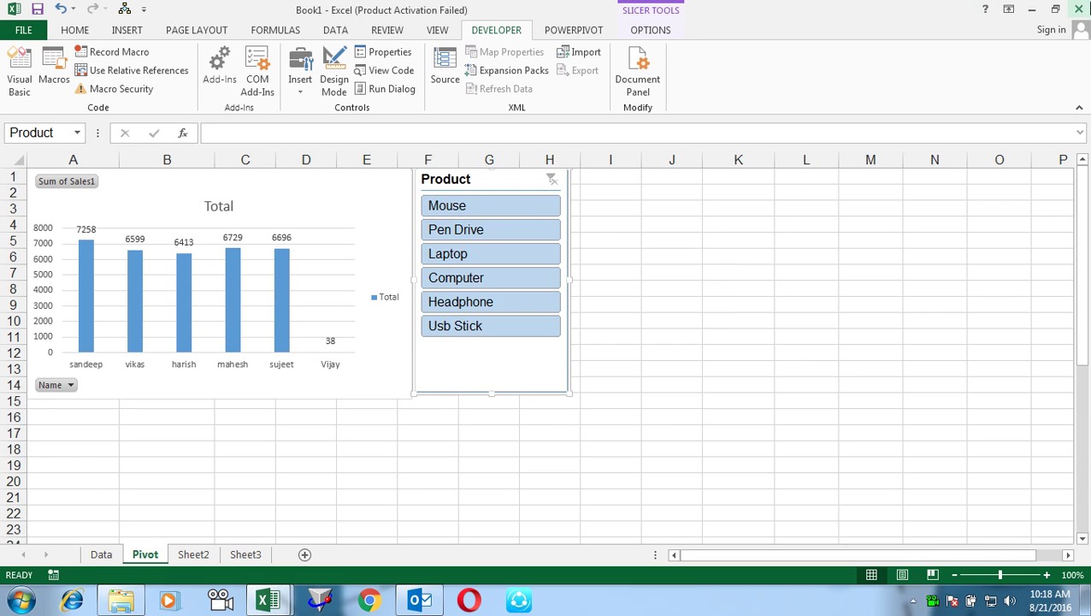
Step: Save the workbook to the Desktop as macro-enabled 'Pivot Table VBA' while closing Excel
left_click(1079, 8)
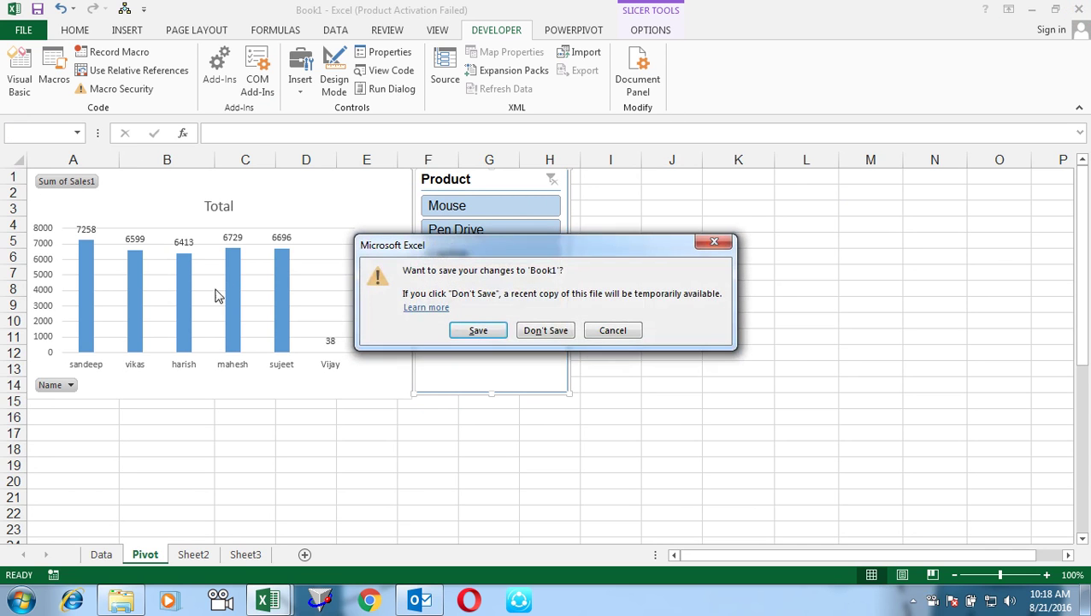
left_click(497, 330)
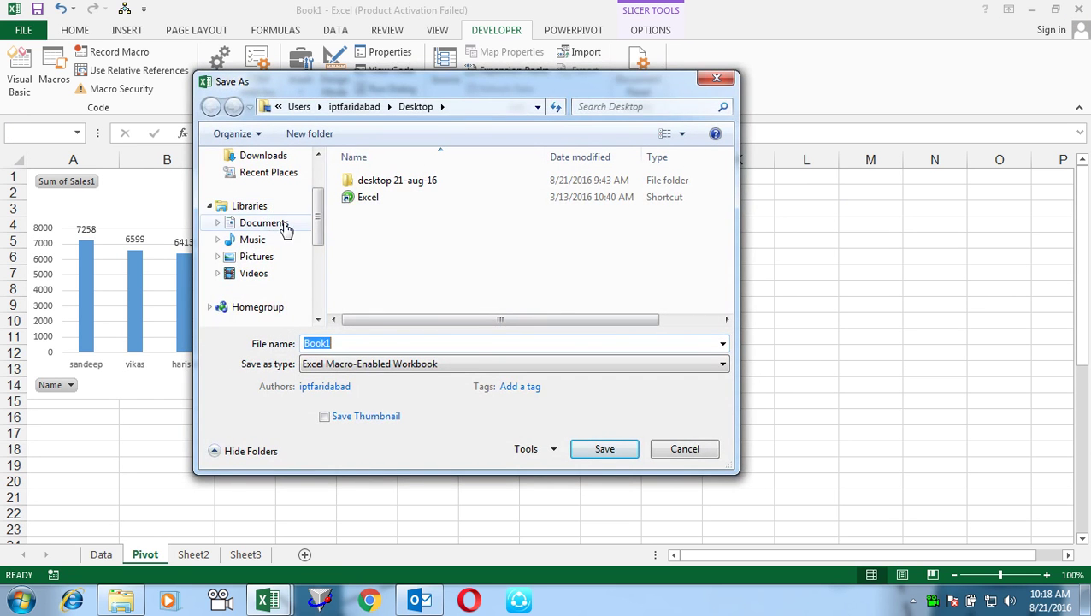
left_click_drag(319, 224, 316, 193)
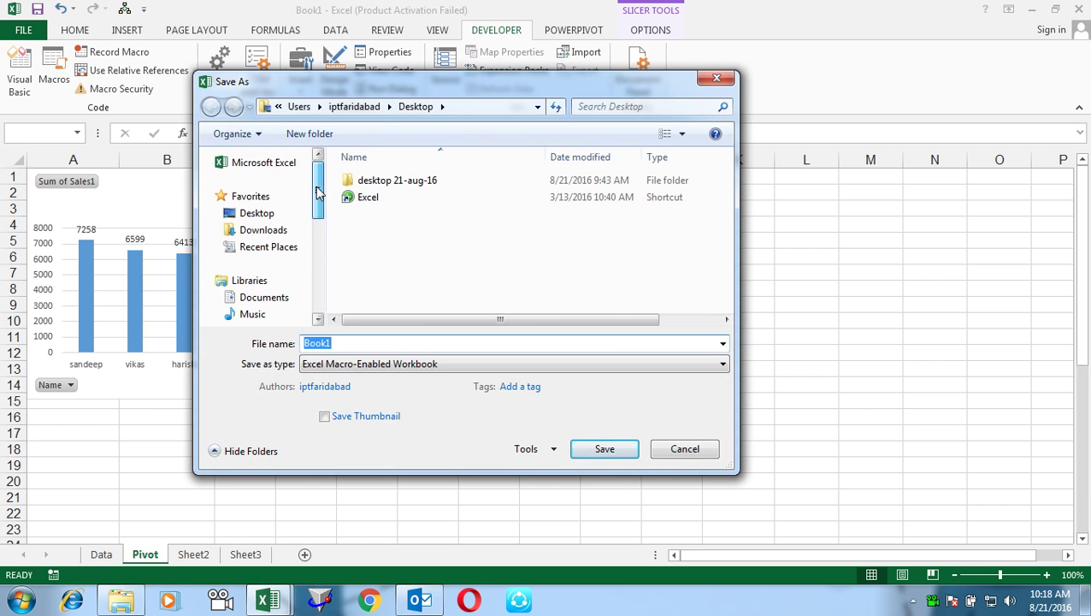
left_click(278, 214)
left_click(395, 341)
type("Pivot Table VBA")
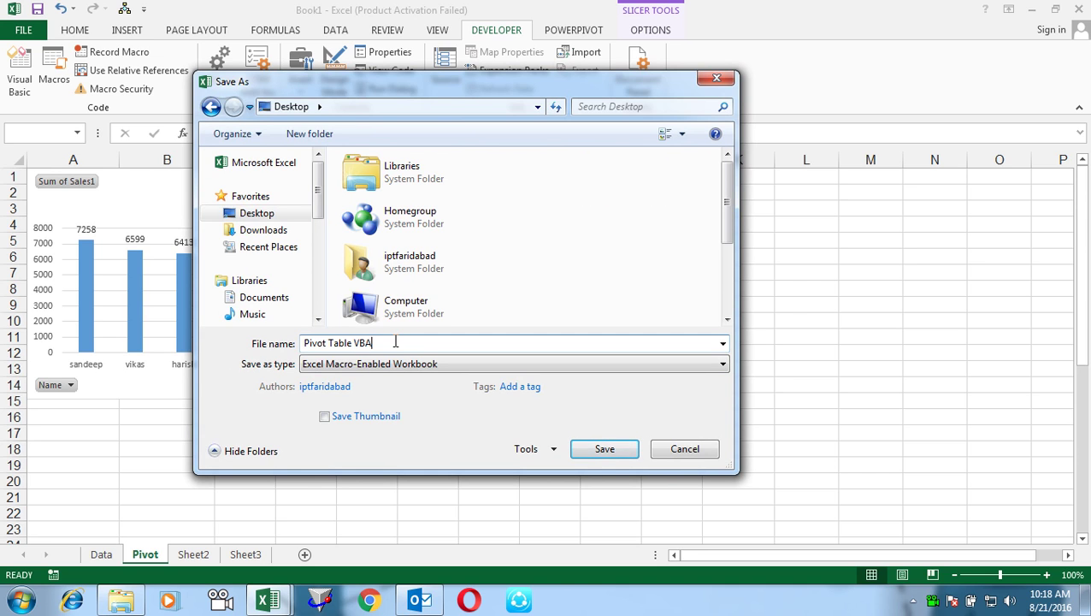
left_click(587, 454)
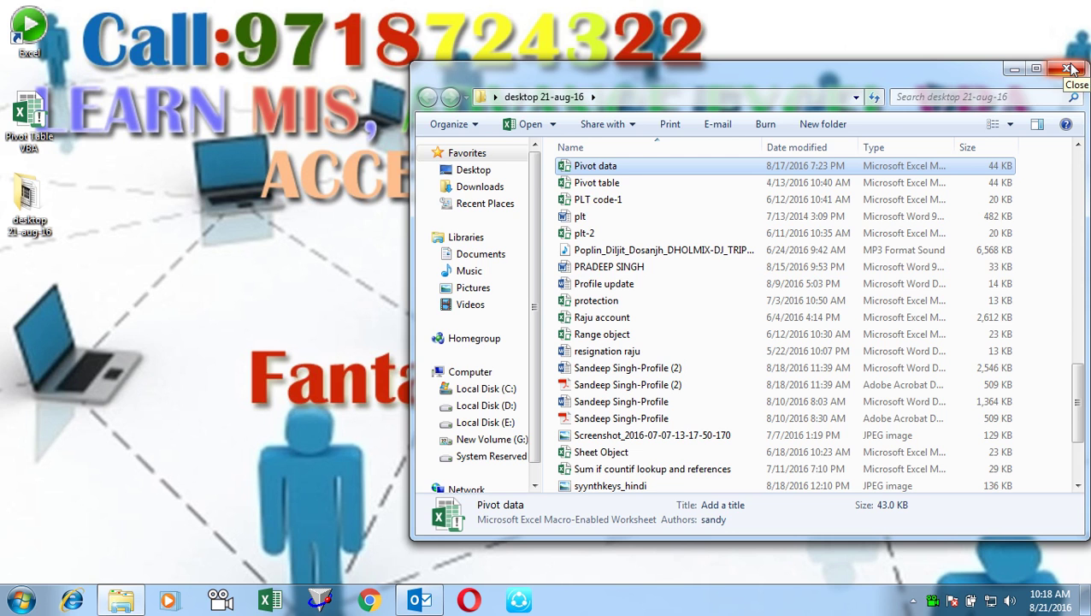
left_click(1069, 69)
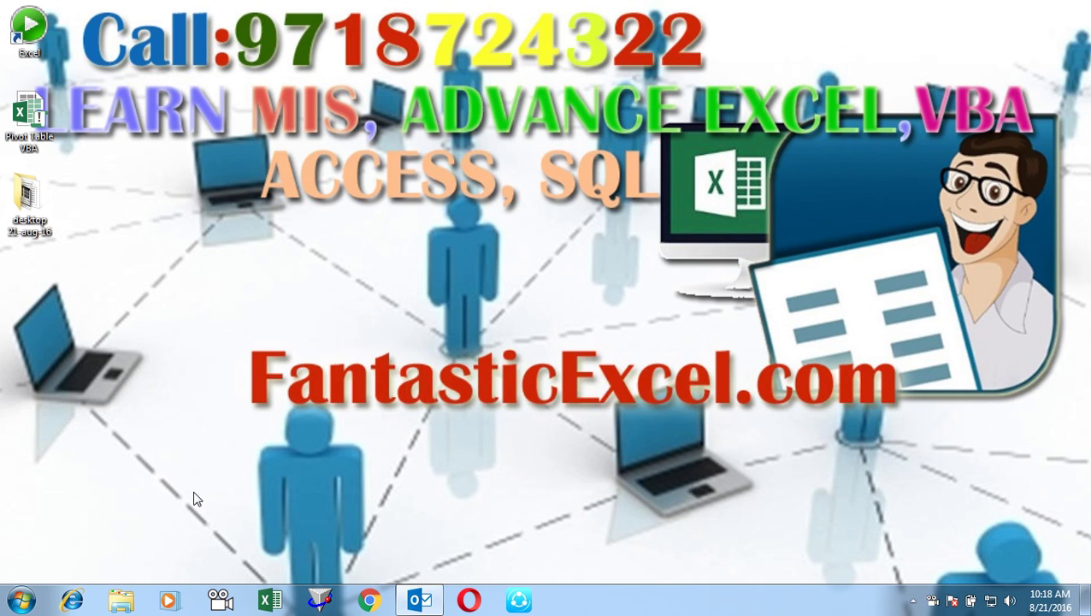